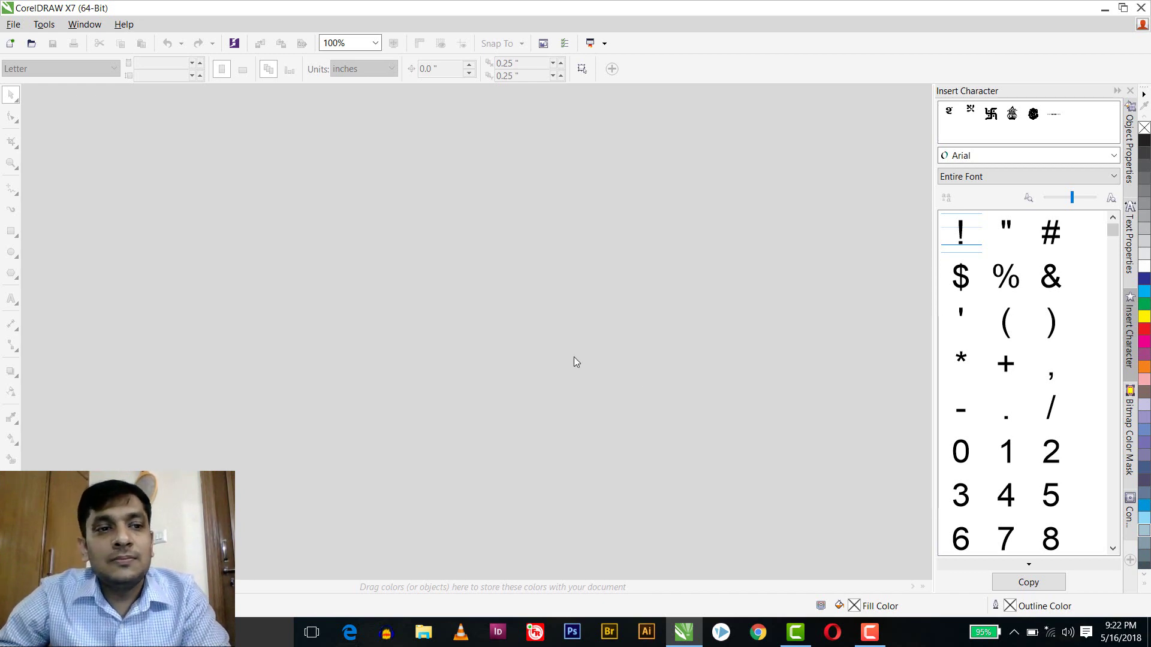
Step: Create a new A4 portrait document with the default settings and collapse the Insert Character docker
click(9, 47)
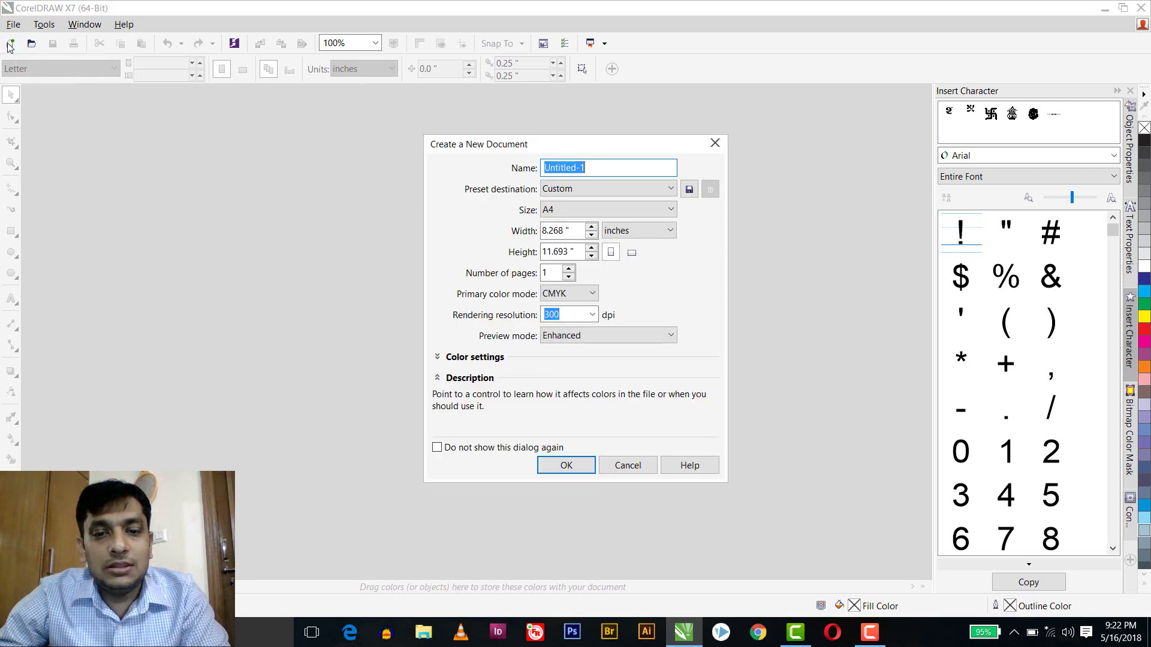
click(566, 468)
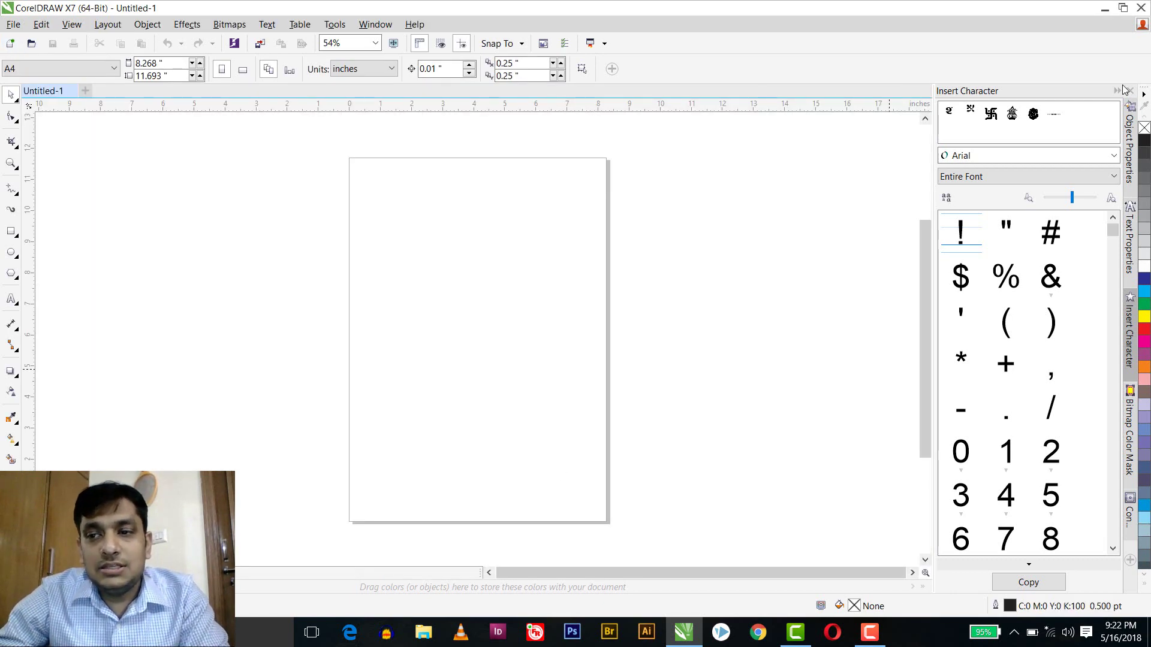
click(1116, 91)
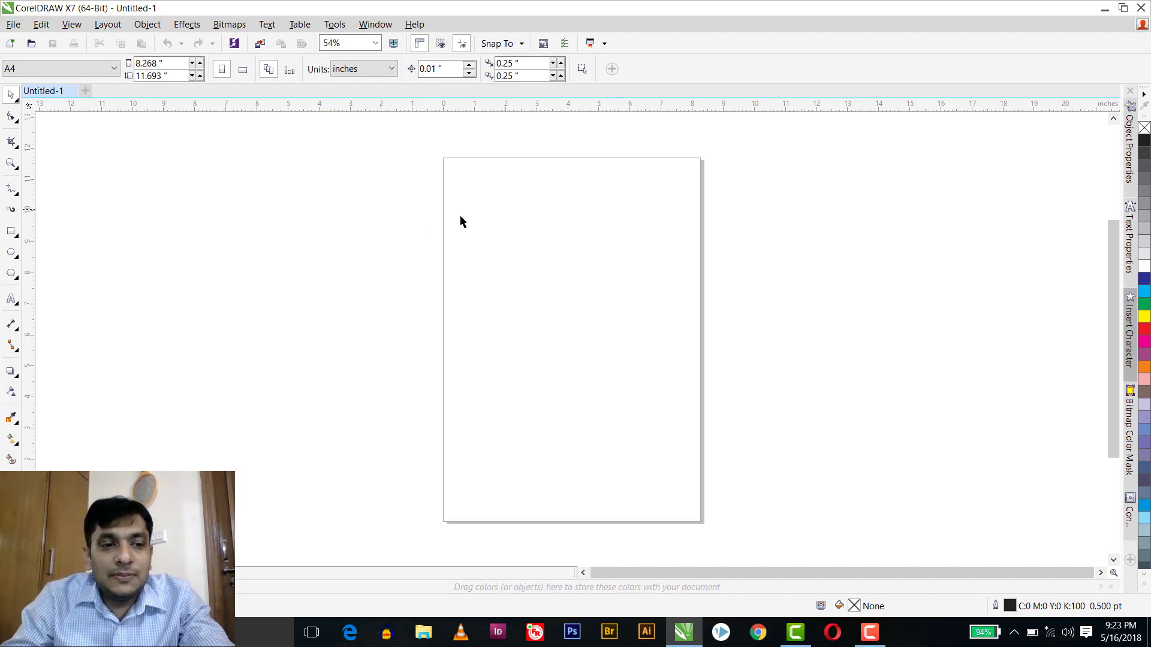
Step: Draw a tall rectangle inside the page and enter 9 inches for its width and 11 inches for its height
click(11, 233)
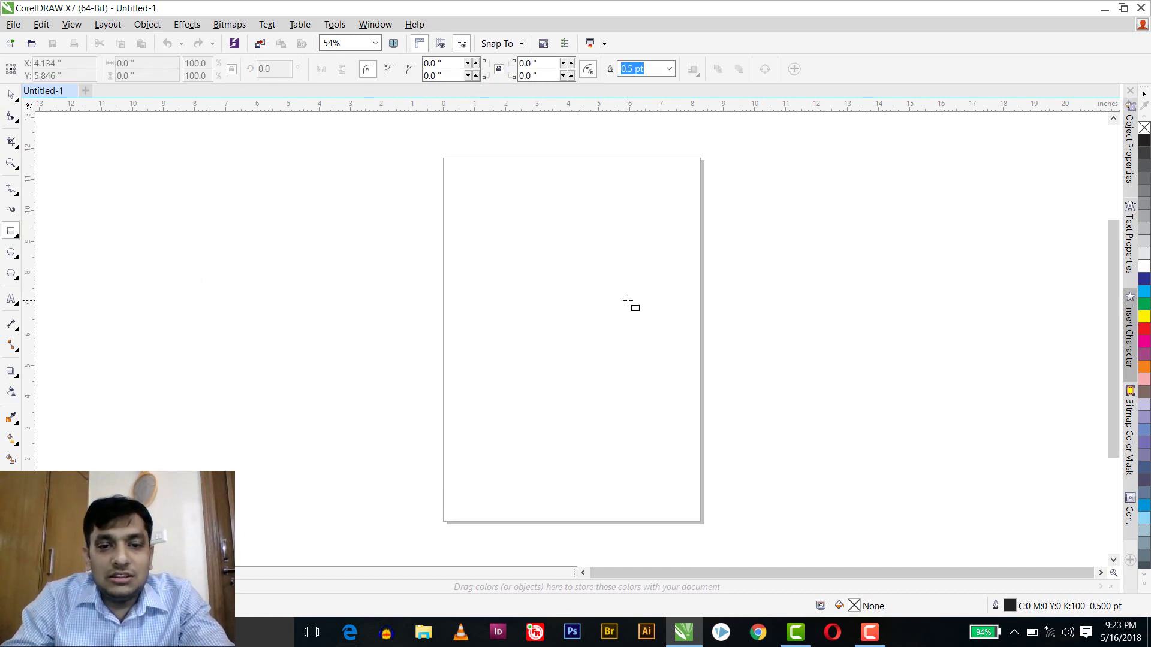
drag(458, 175, 676, 478)
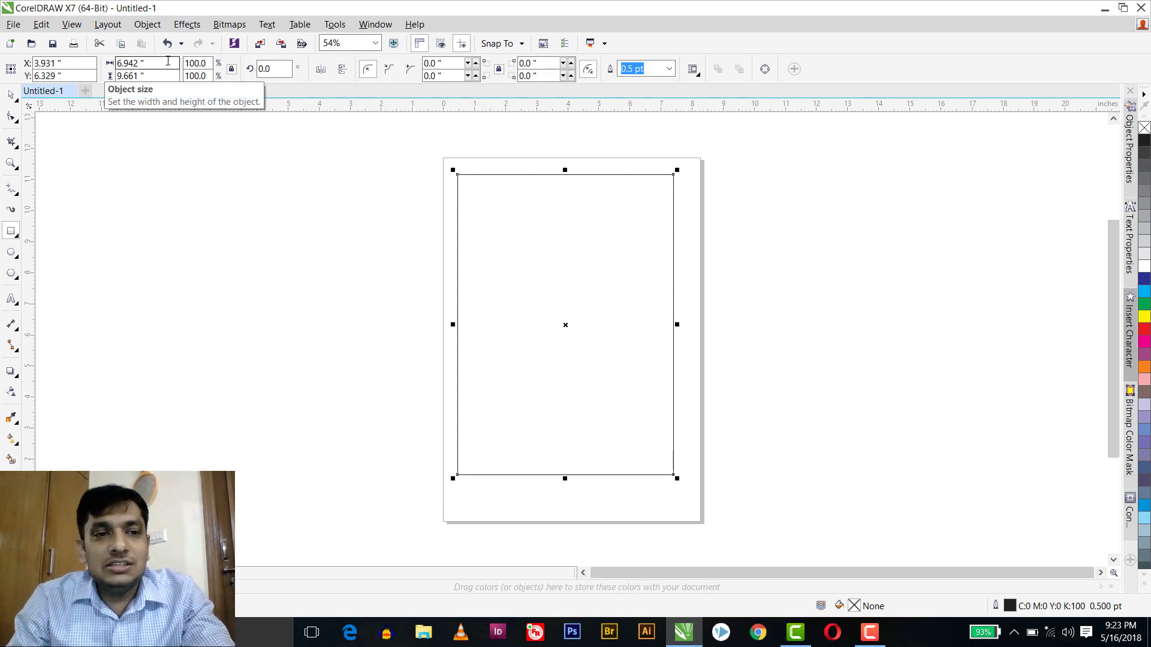
click(137, 65)
double_click(136, 65)
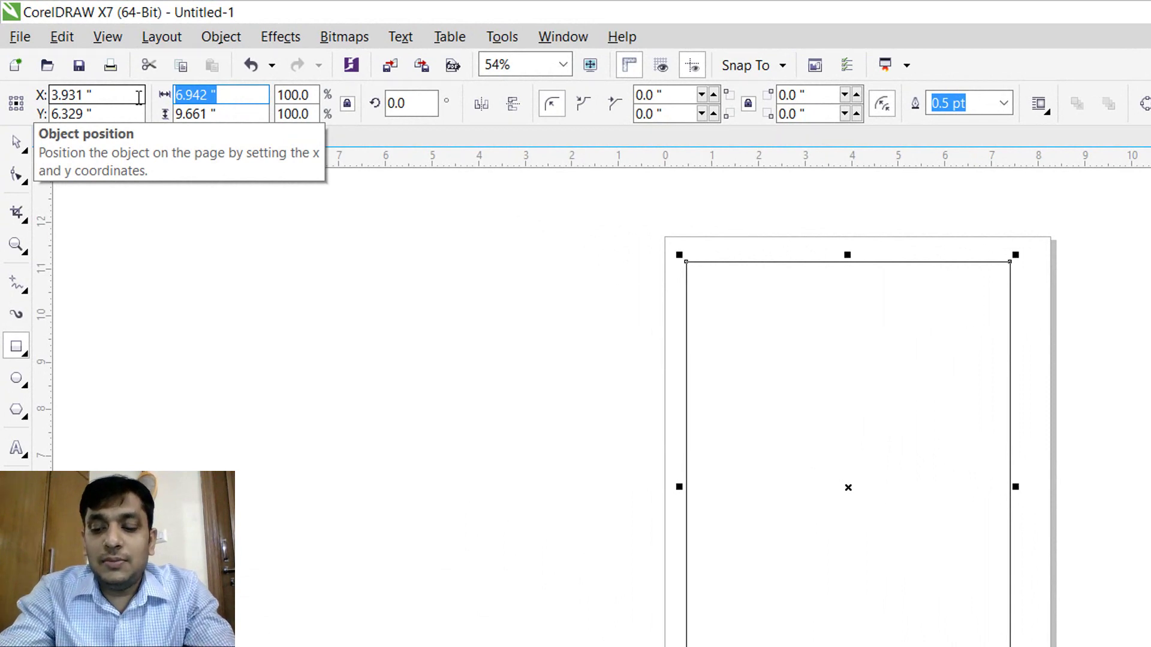
text(9)
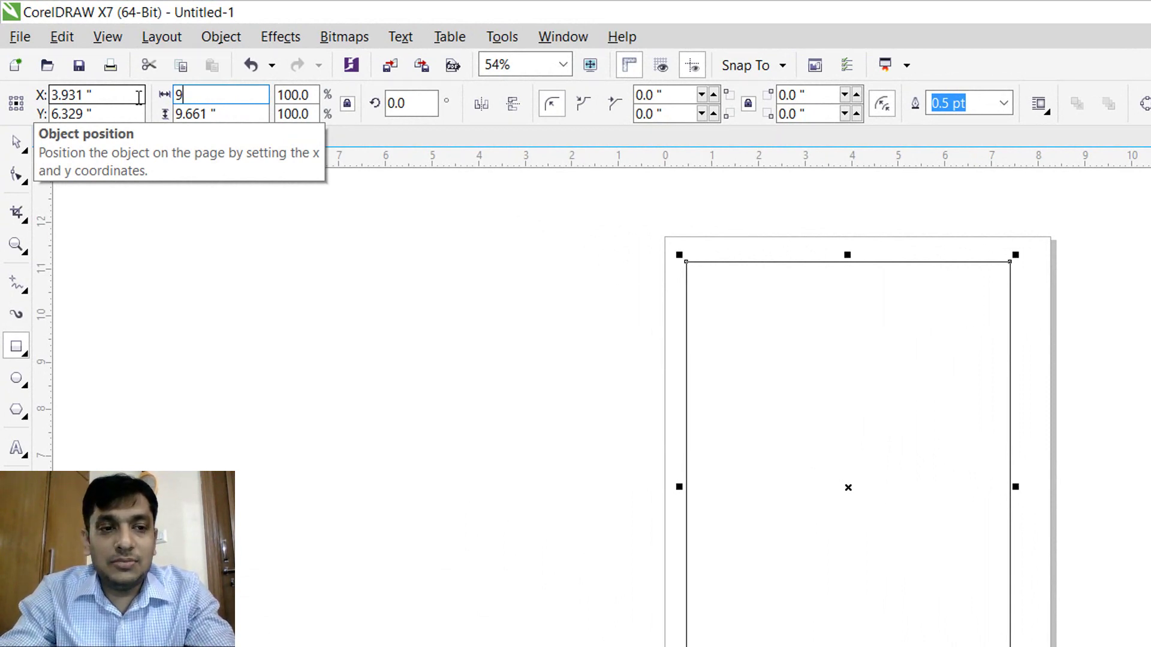
key(Tab)
text(11)
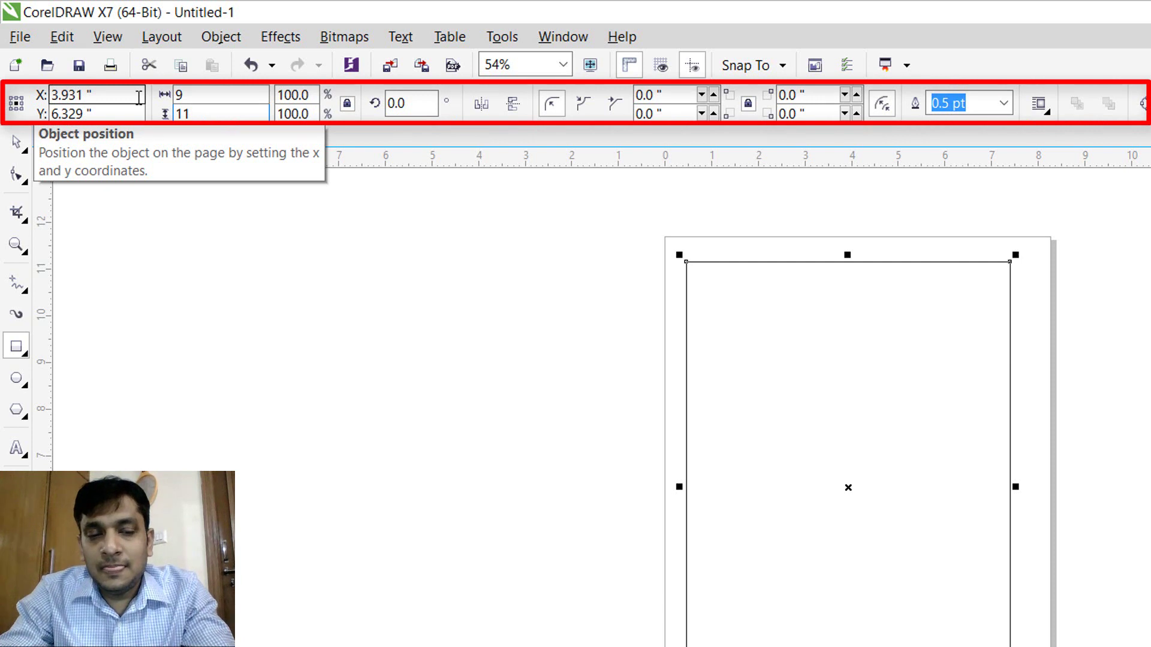
key(Return)
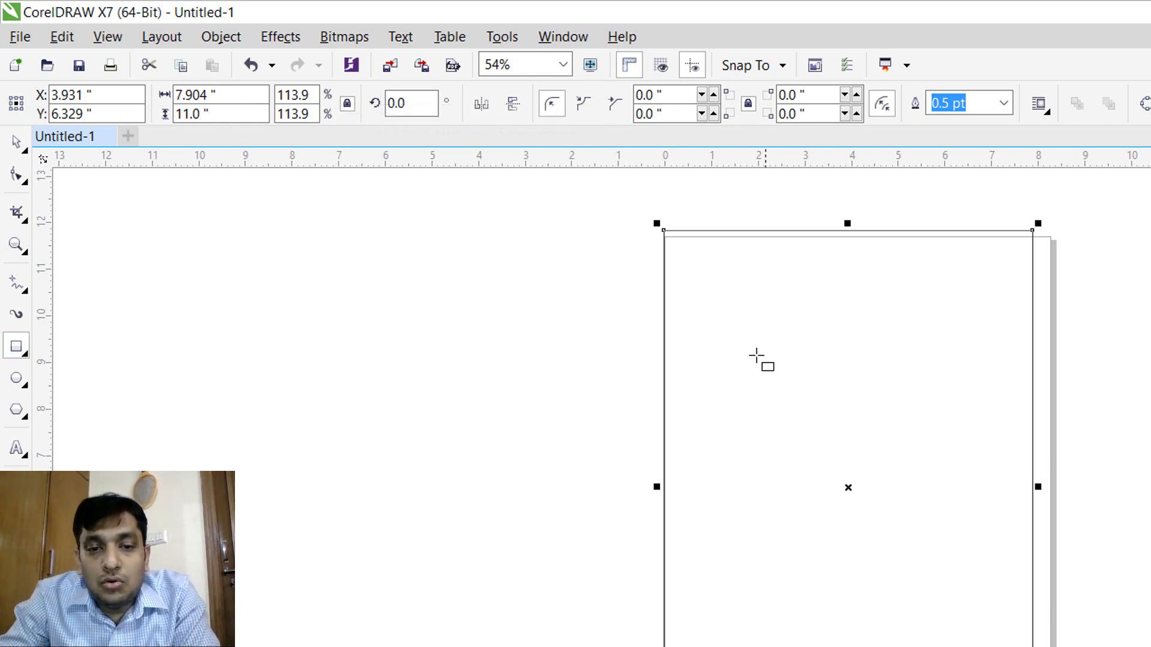
Step: Draw a smaller rectangle about 4.1 by 2.1 inches inside the large one and select it
drag(753, 352, 945, 450)
click(17, 142)
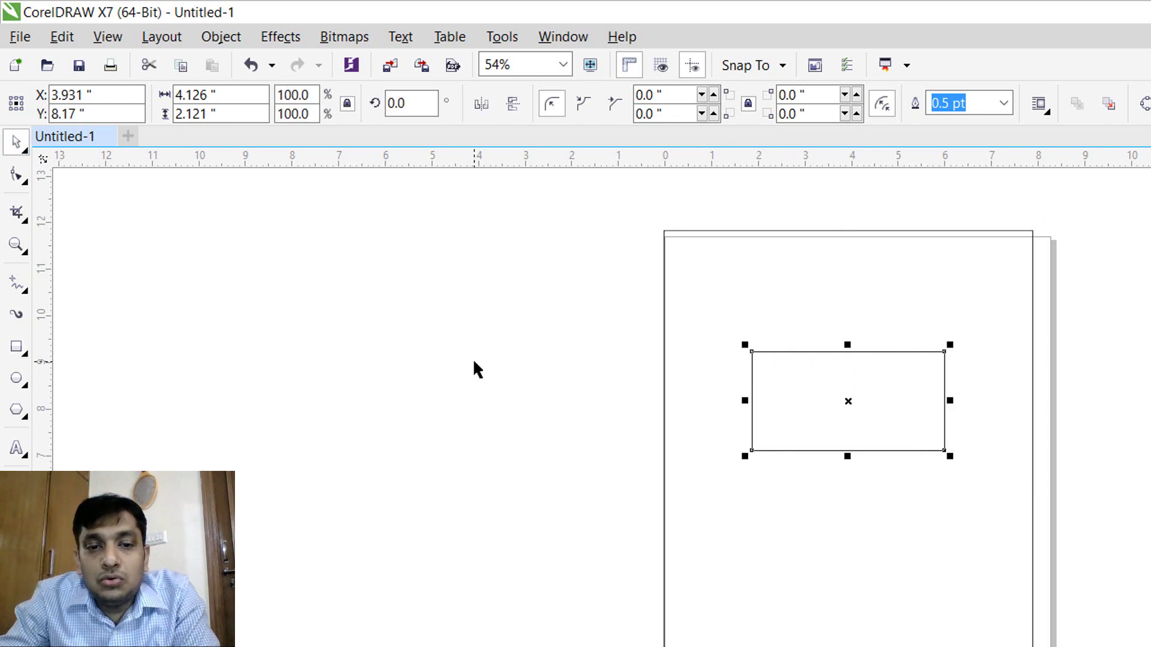
drag(541, 304, 1069, 593)
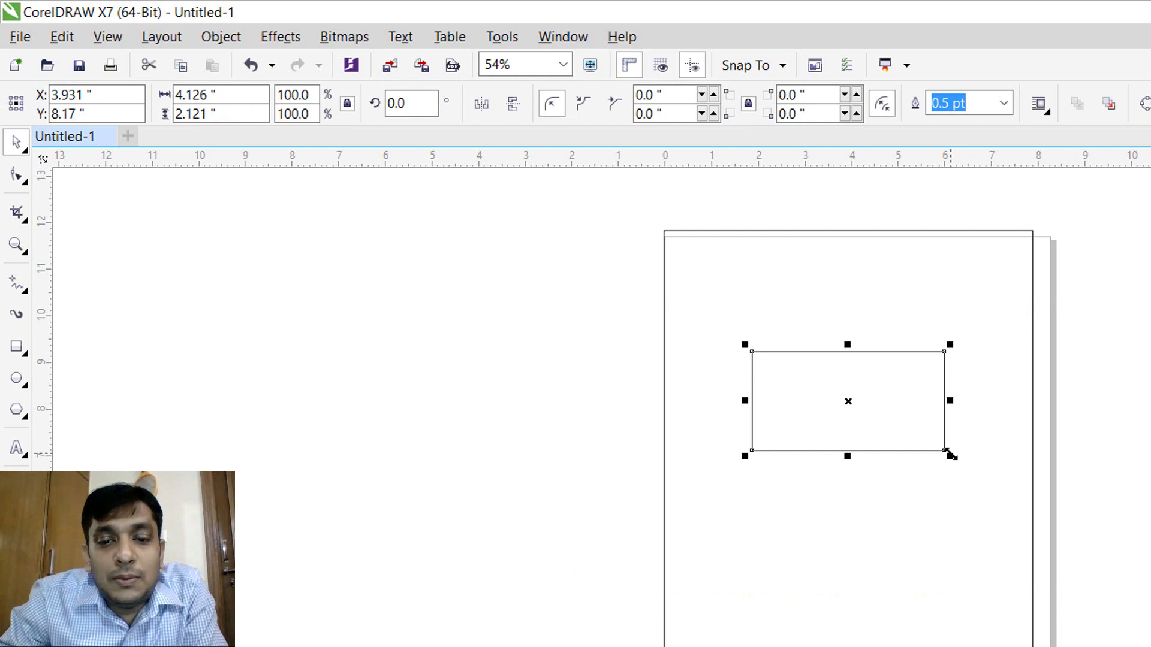
Step: Scale the small rectangle up proportionally to about 5.1 by 2.6 inches, and undo a trial reduction to about 1.8 by 0.9 inches
drag(950, 456, 995, 501)
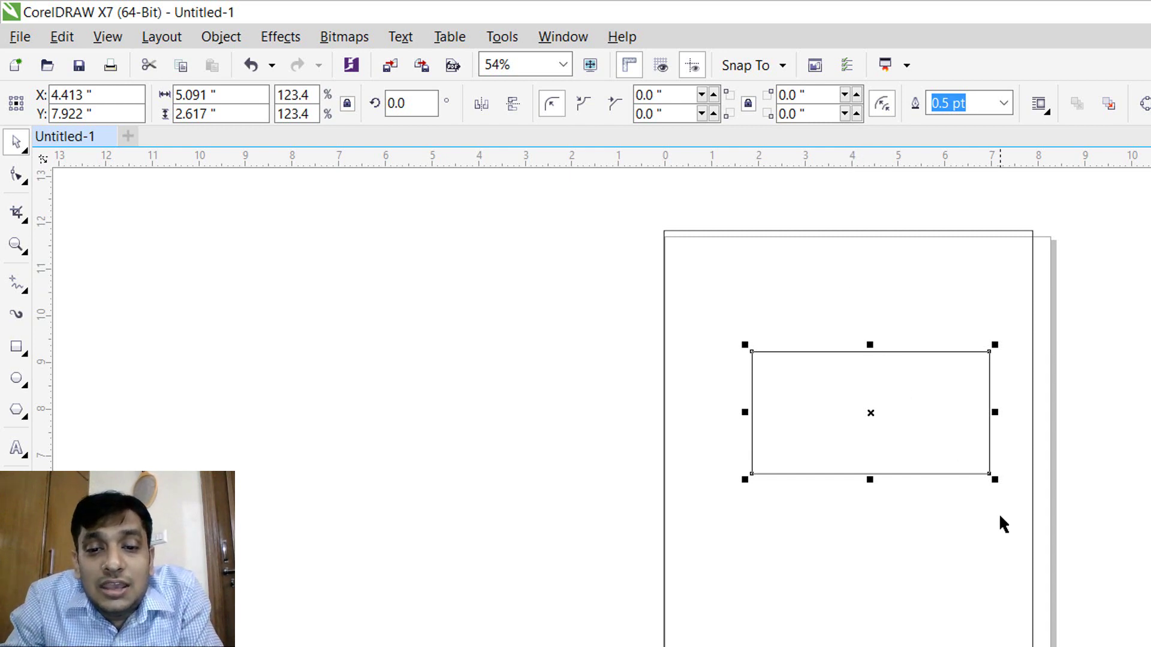
drag(995, 480, 912, 403)
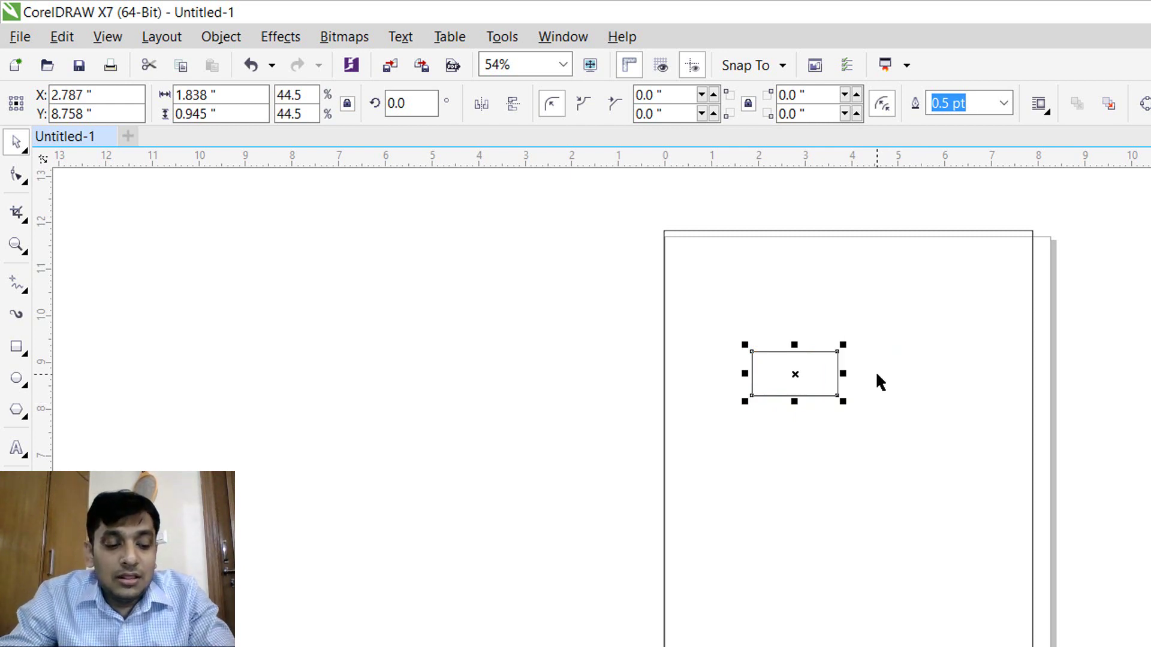
key(ctrl+z)
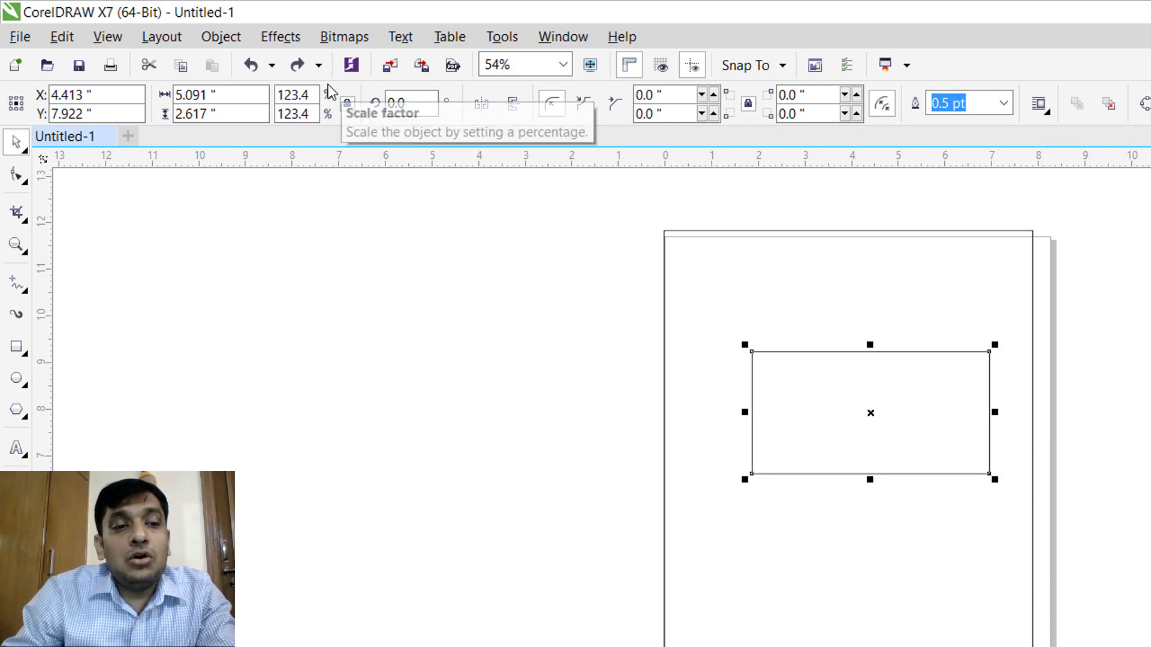
Step: Set the small rectangle's height to 0.9 inches with the proportions locked
click(252, 113)
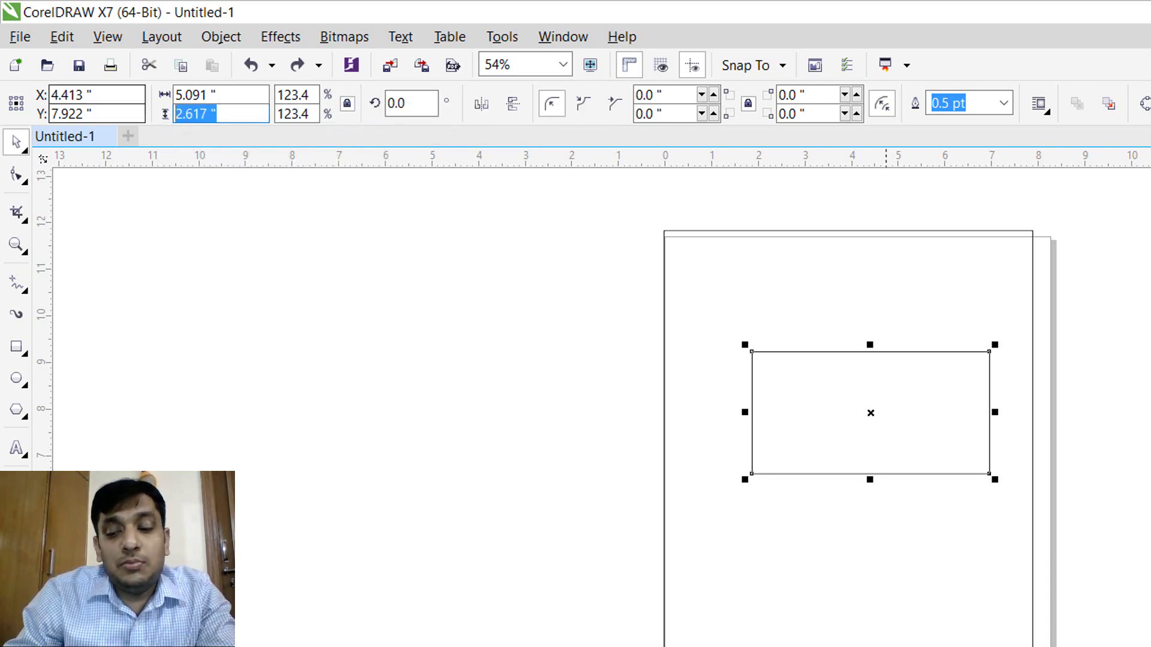
text(.9)
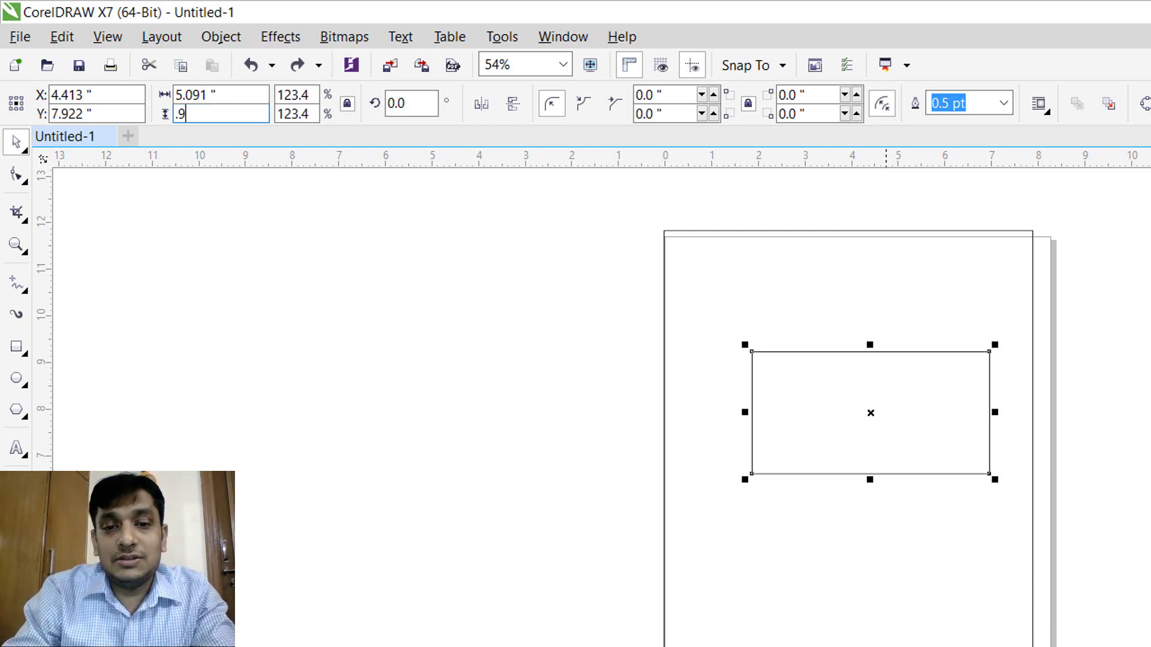
key(Return)
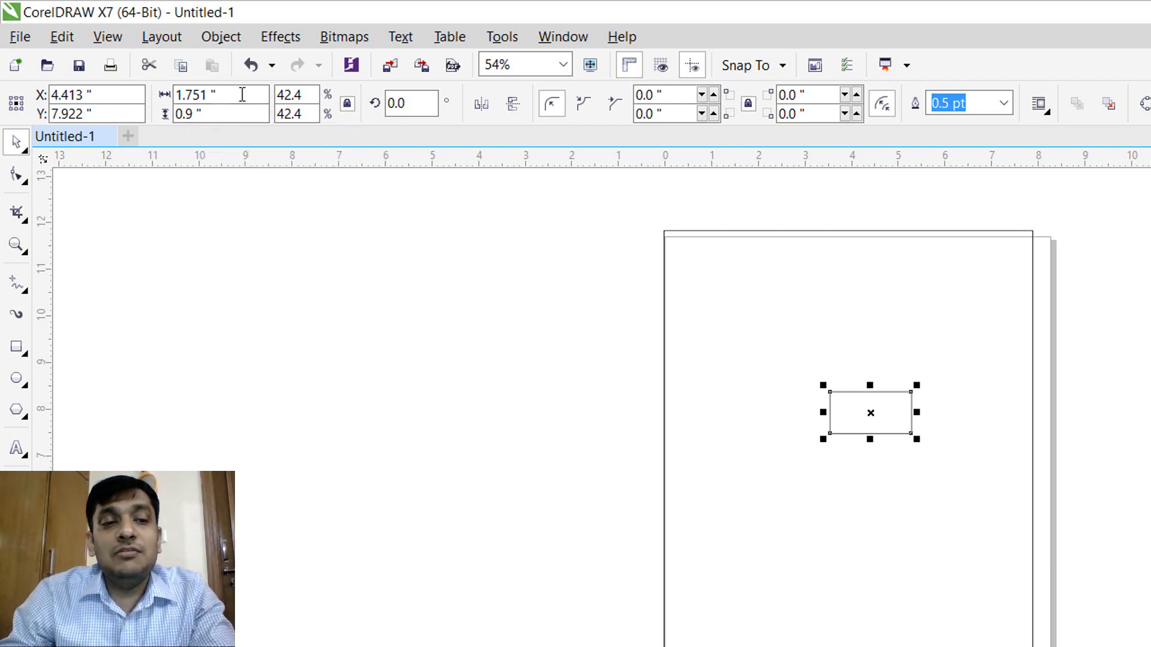
Step: Set the small rectangle's width to 2 inches with the proportions locked
drag(244, 94, 118, 93)
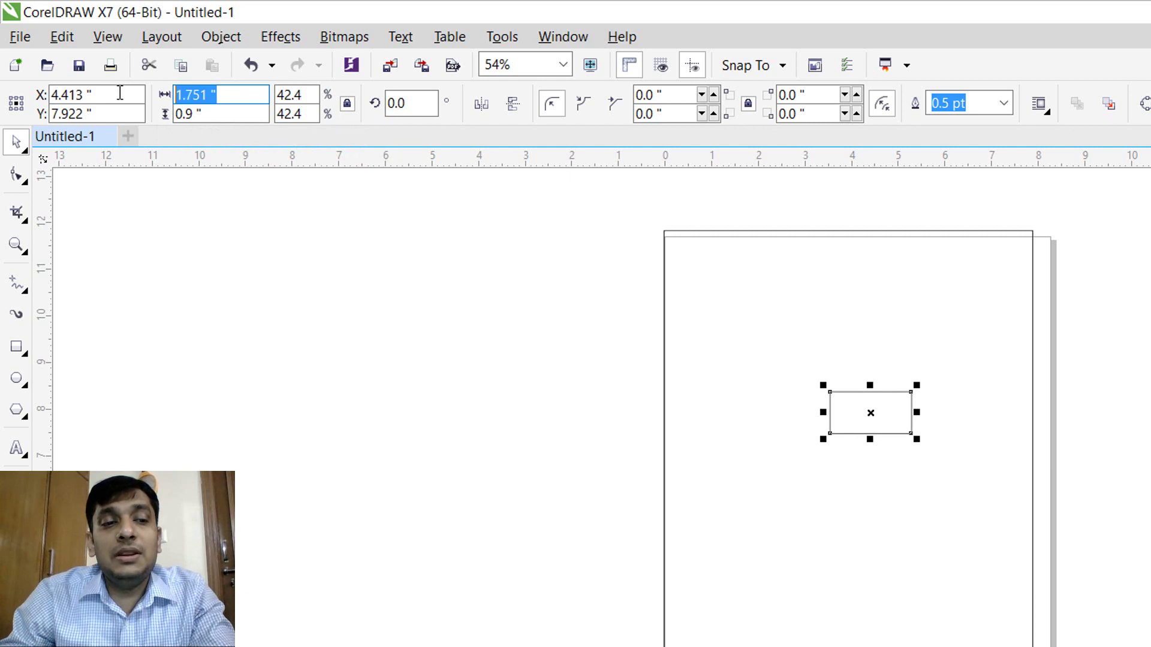
click(226, 102)
double_click(179, 99)
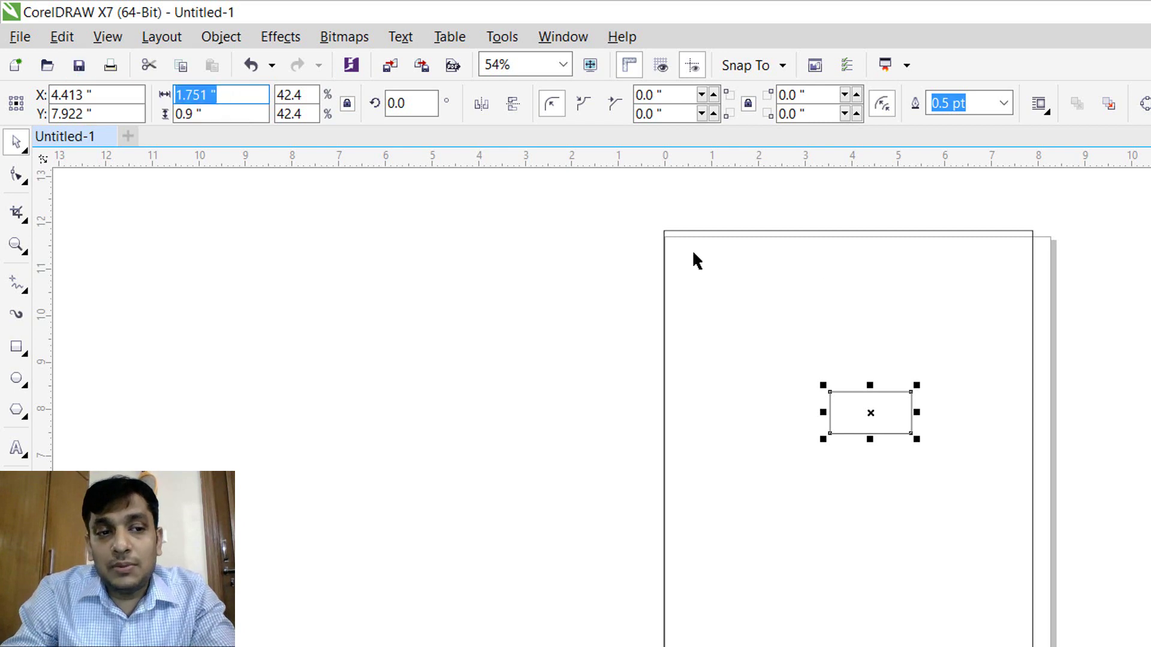
text(2)
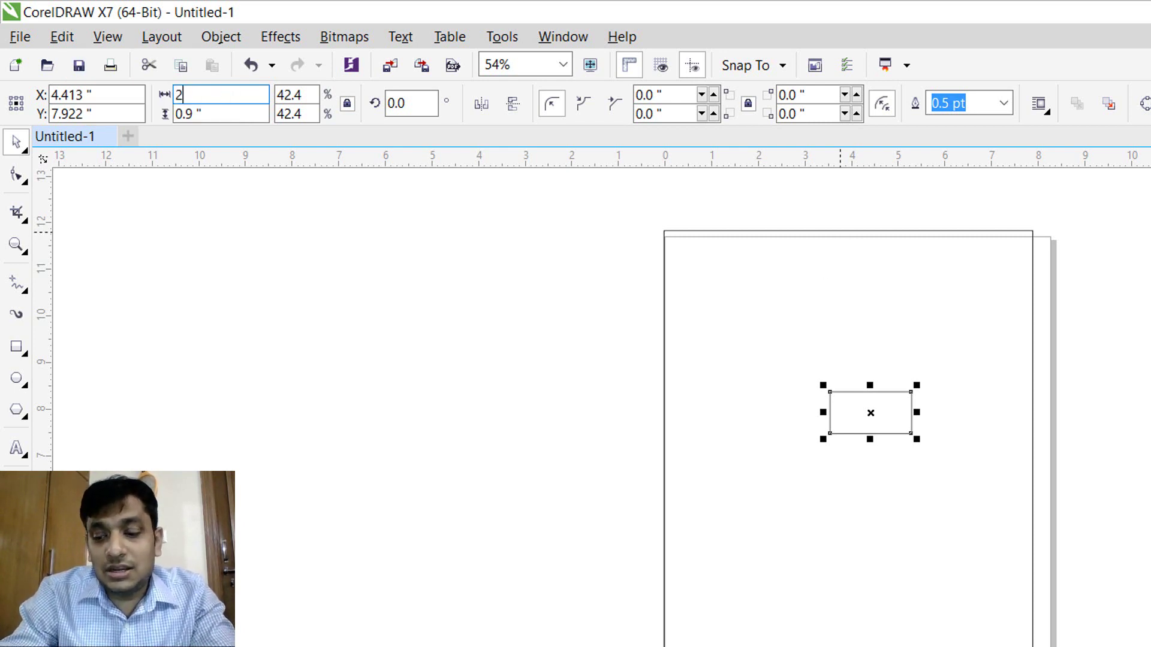
key(Return)
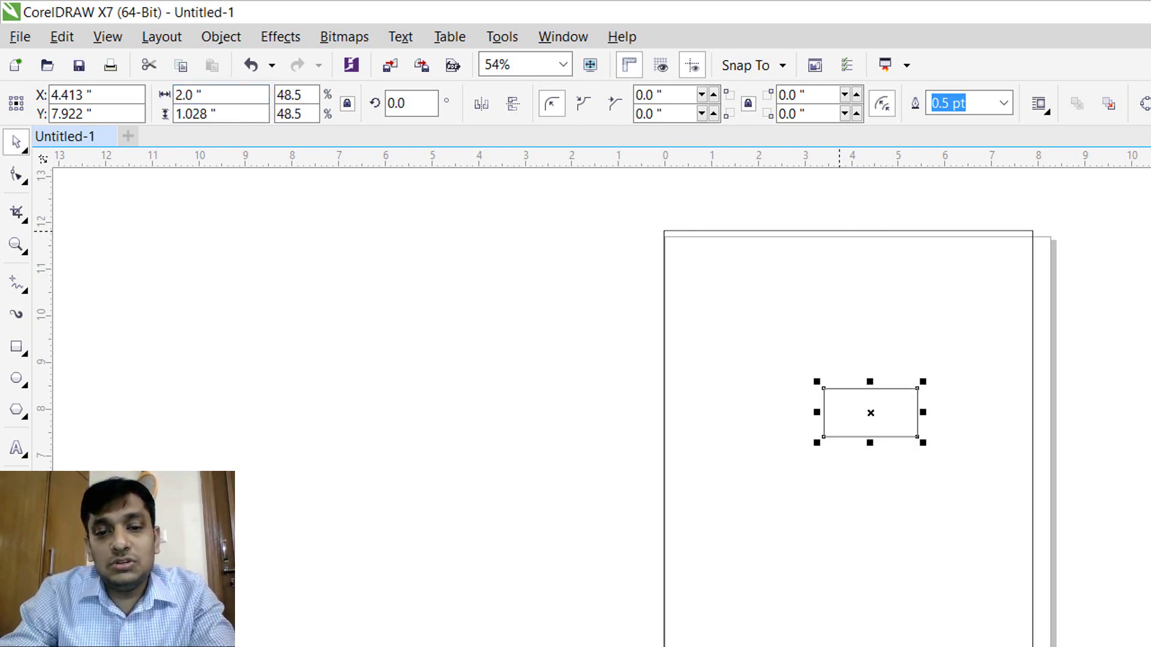
Step: Unlock the width-to-height ratio and set the small rectangle's height to 2 inches
click(347, 103)
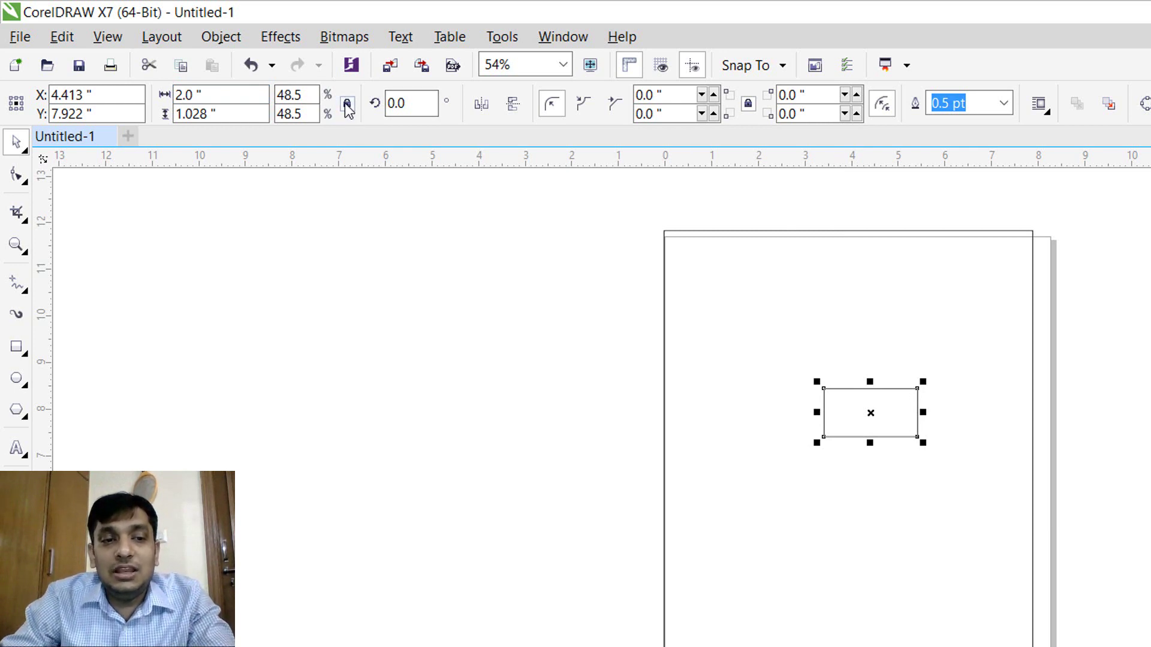
click(240, 115)
text(2)
key(Return)
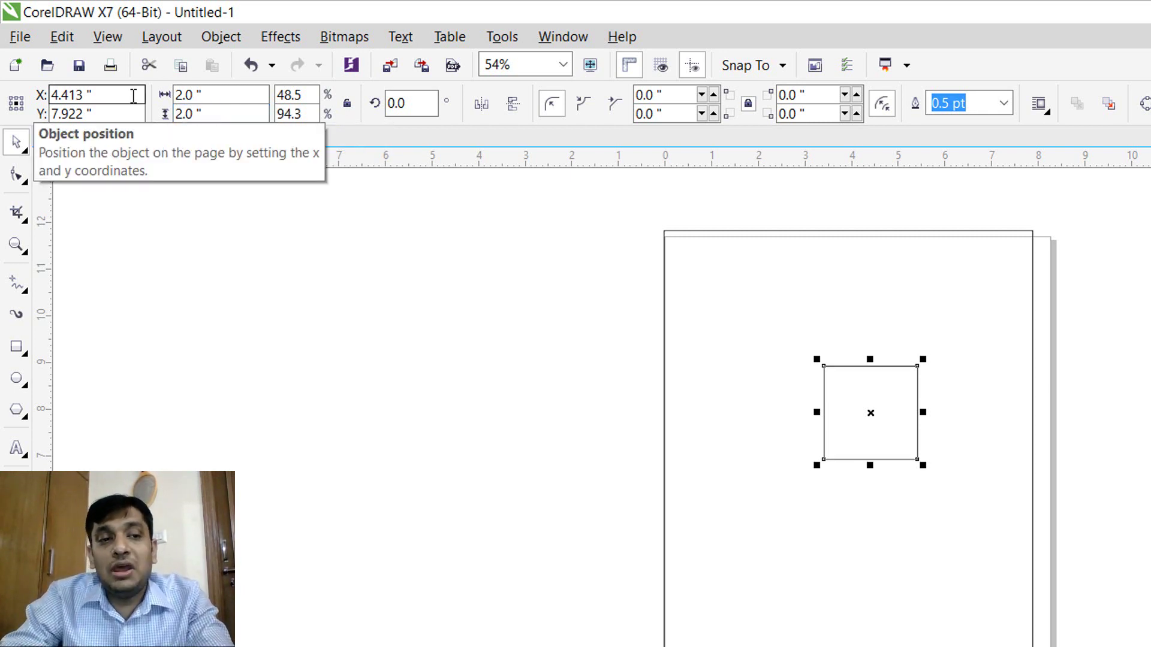
Step: Delete the small square inside the large rectangle
click(540, 351)
drag(557, 294, 1024, 546)
key(Delete)
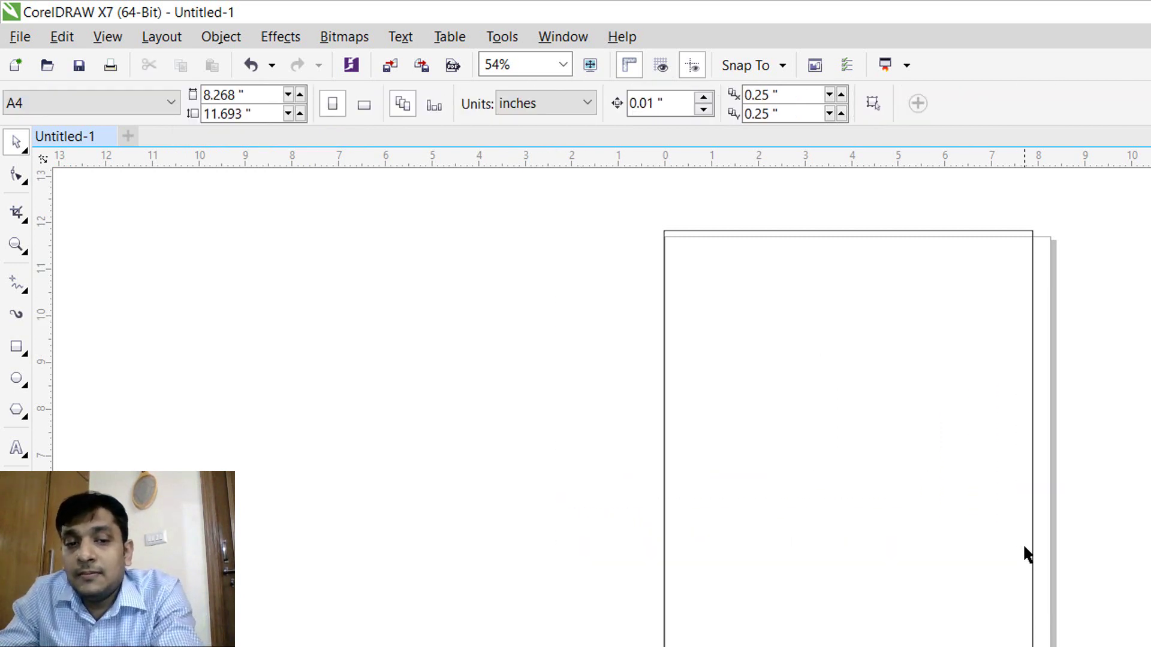
Step: Set the large rectangle's width to 9 inches independently of its height, and deselect it
click(669, 231)
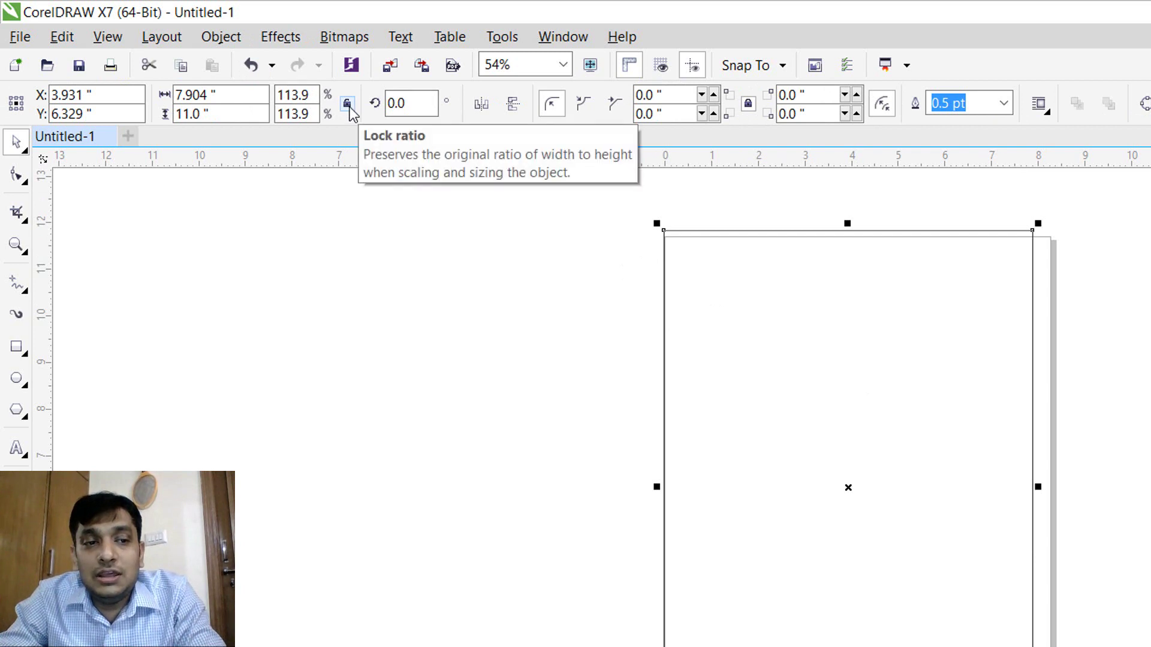
drag(239, 96, 177, 87)
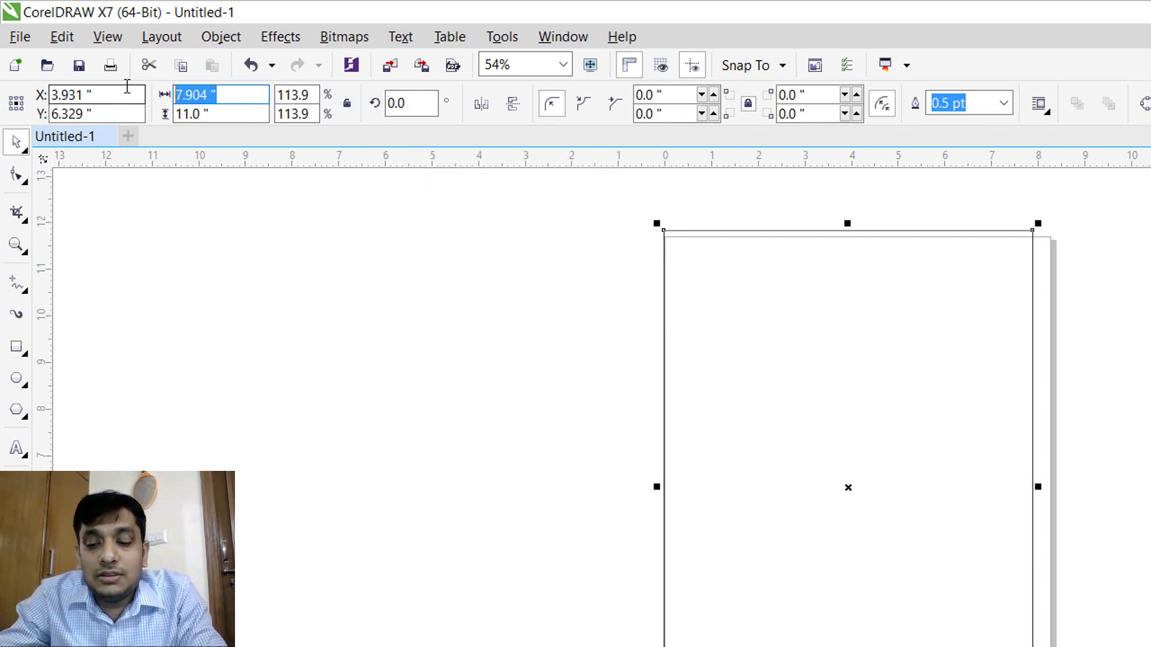
text(9)
key(Return)
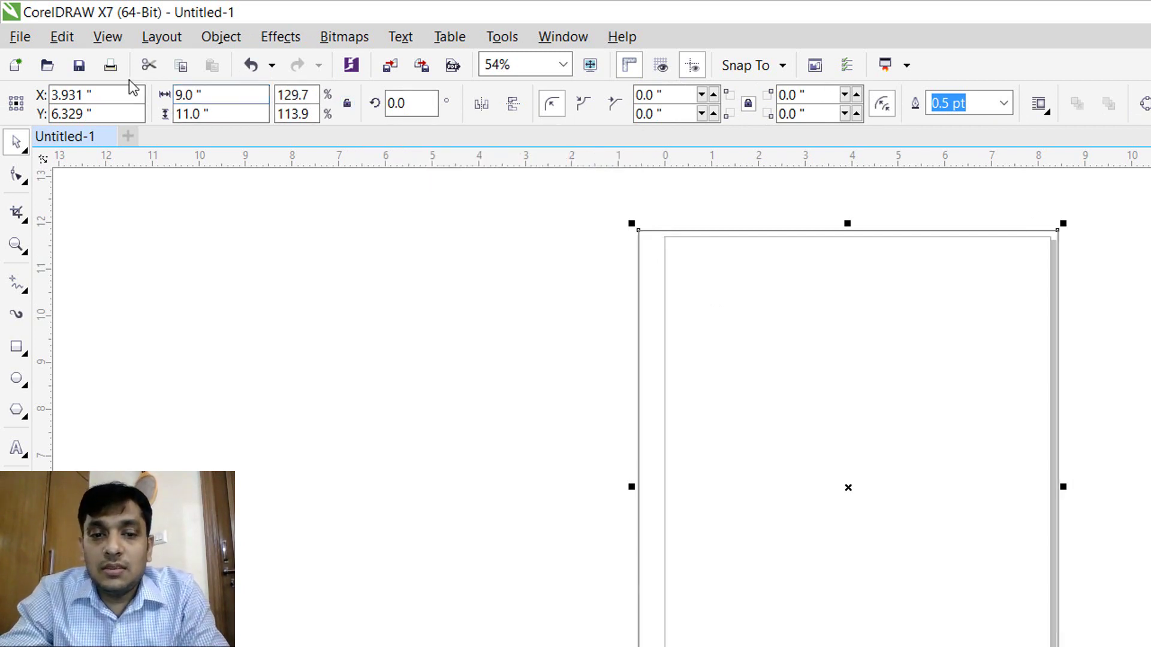
click(432, 403)
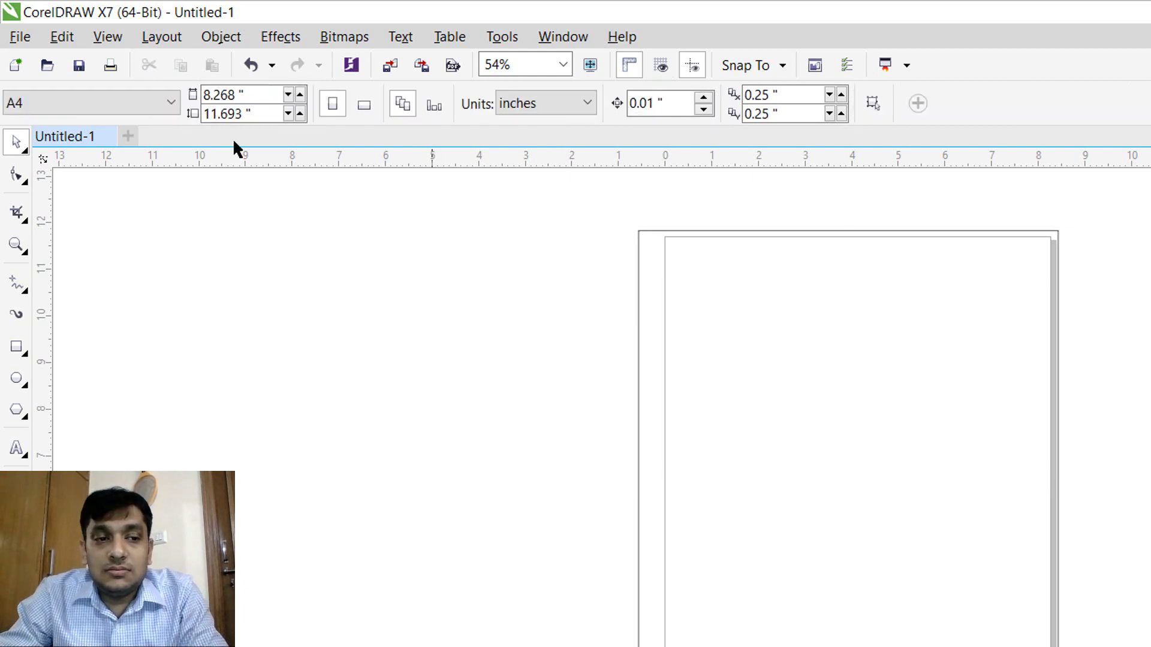
Step: Change the page size to A3 and check the large rectangle's dimensions on the new page
click(114, 100)
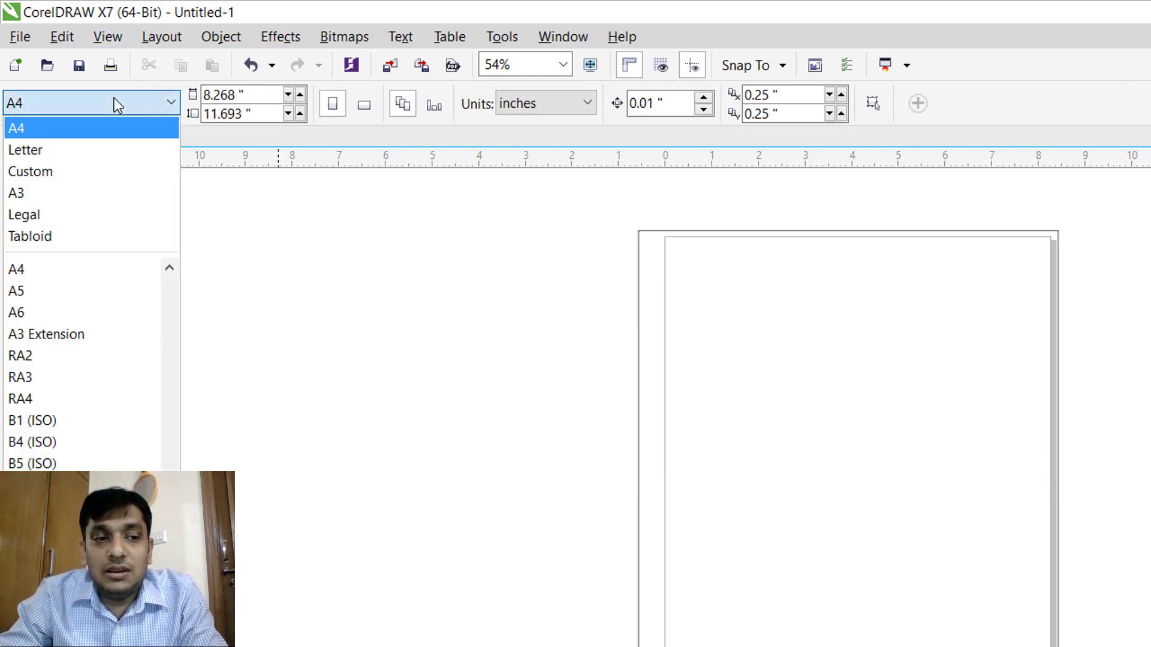
click(113, 190)
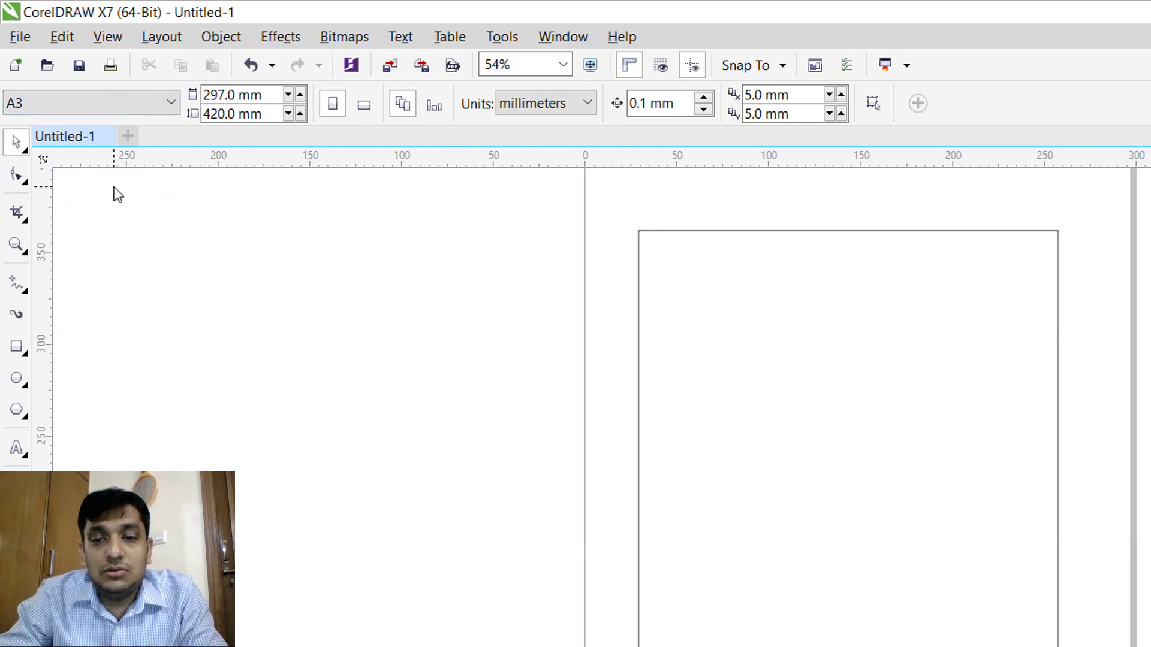
click(638, 229)
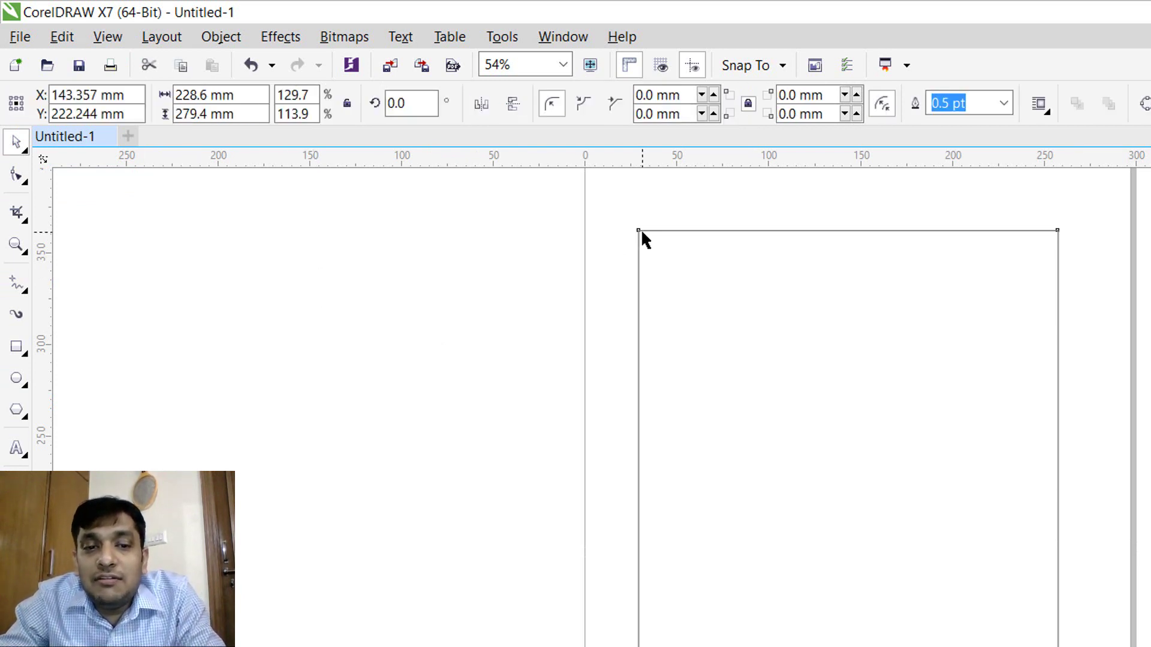
click(403, 300)
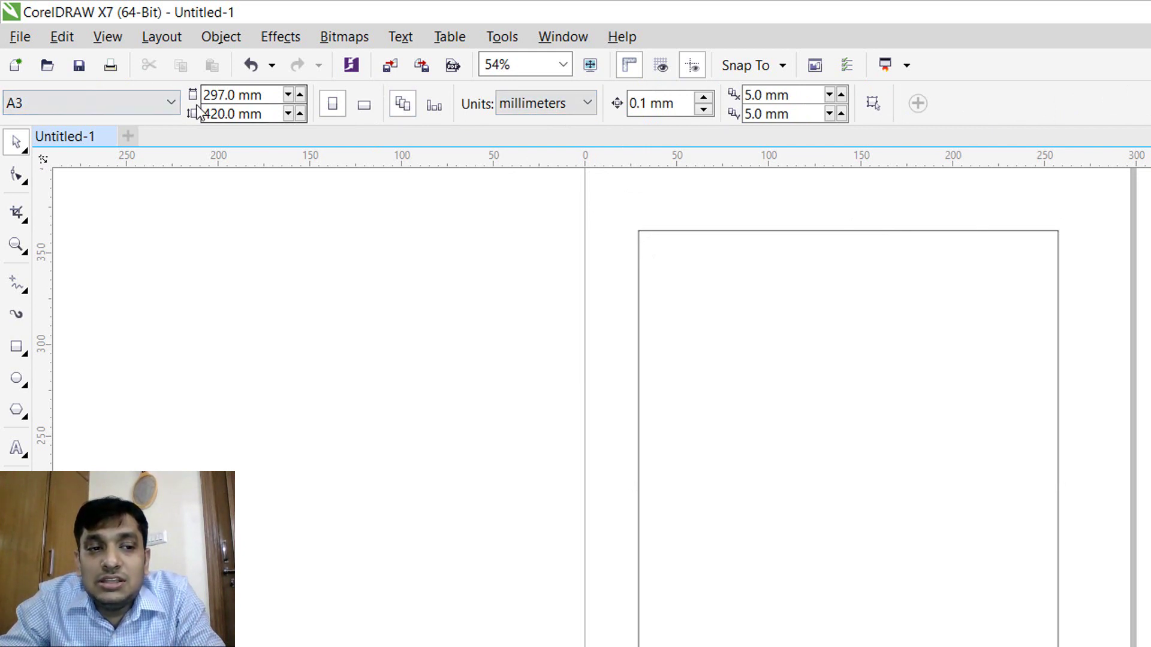
Step: Change the drawing units to inches and check the large rectangle's dimensions in the new unit
drag(239, 95, 264, 95)
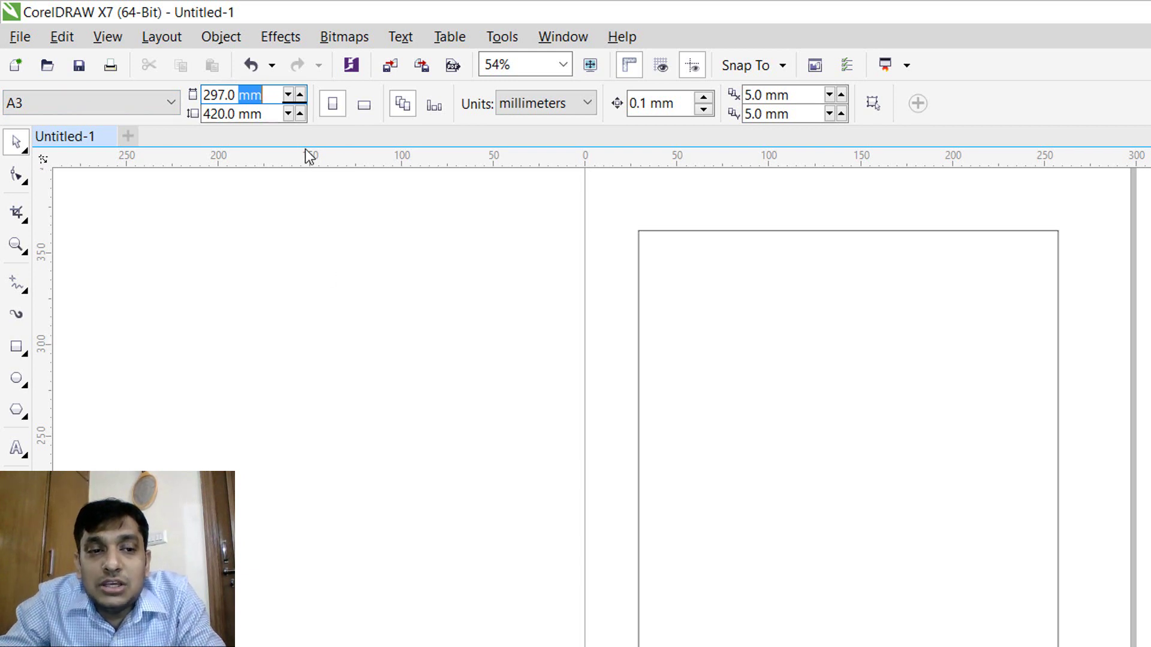
click(314, 183)
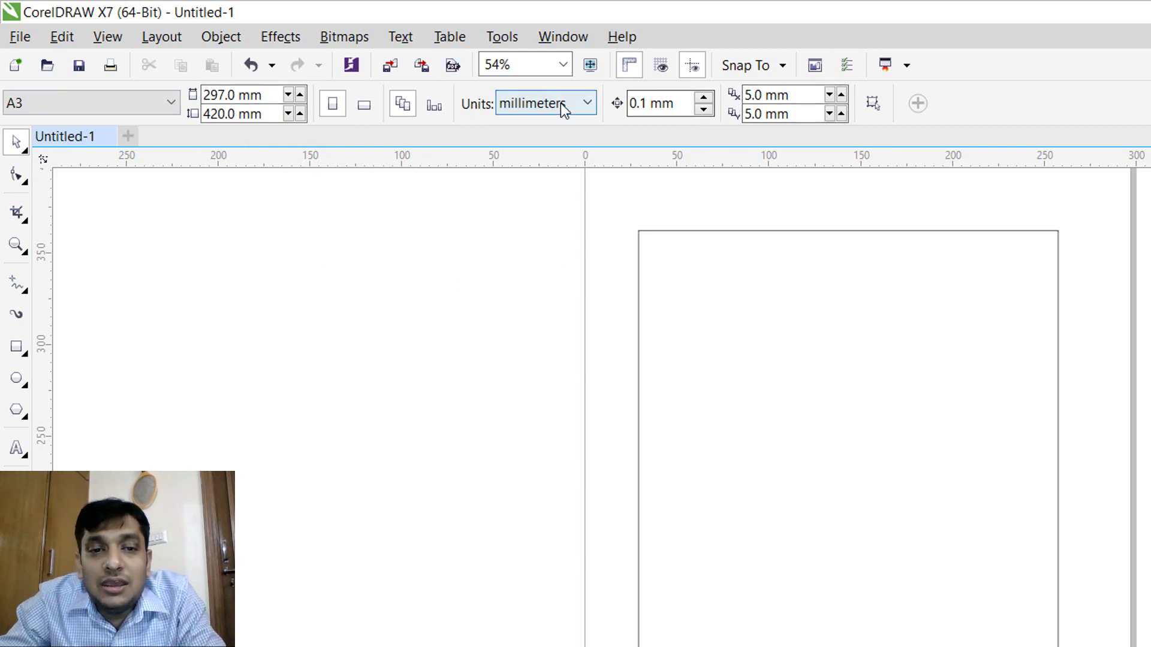
click(544, 113)
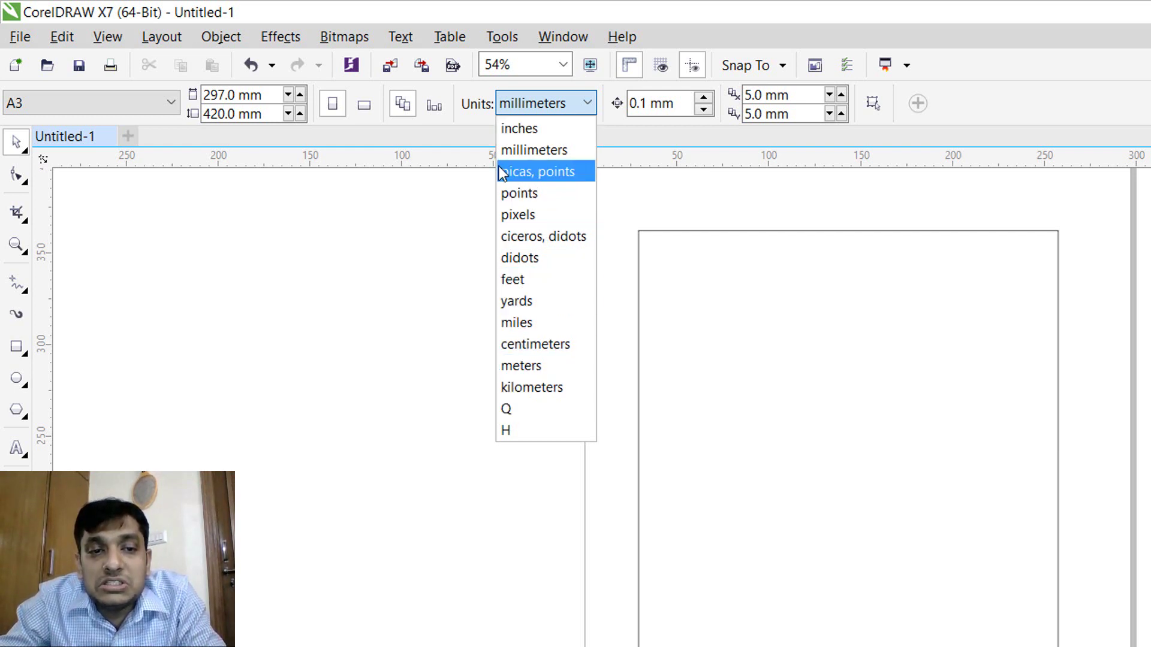
click(513, 128)
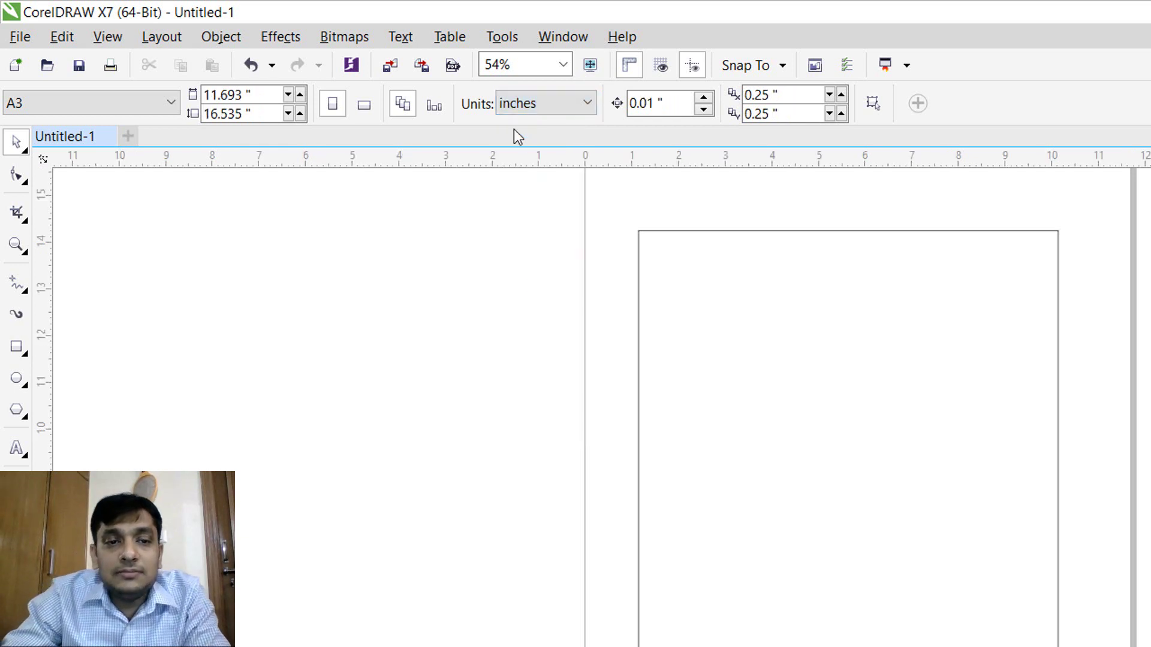
click(670, 230)
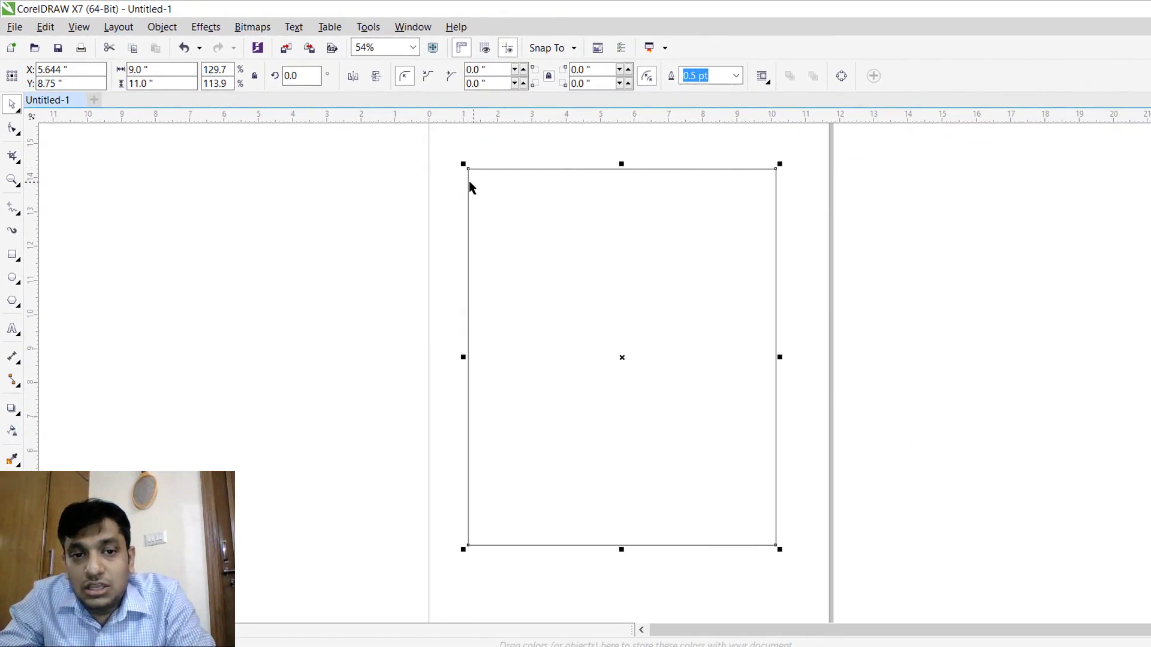
click(342, 419)
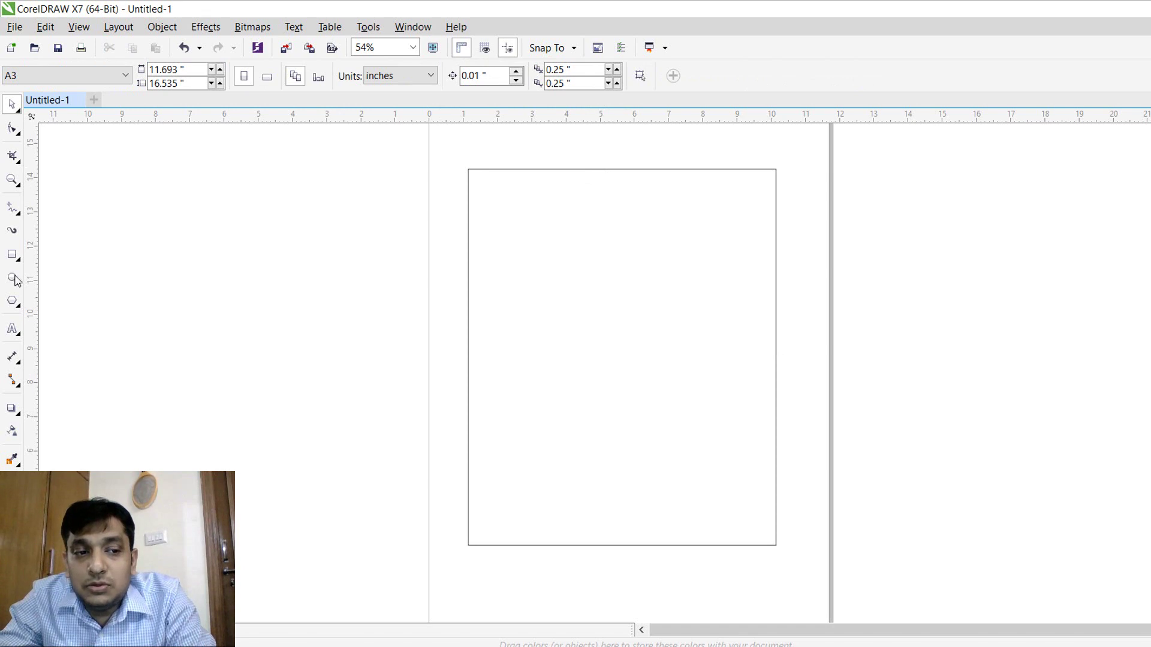
Step: Zoom in on the large rectangle and examine its width and height
click(609, 169)
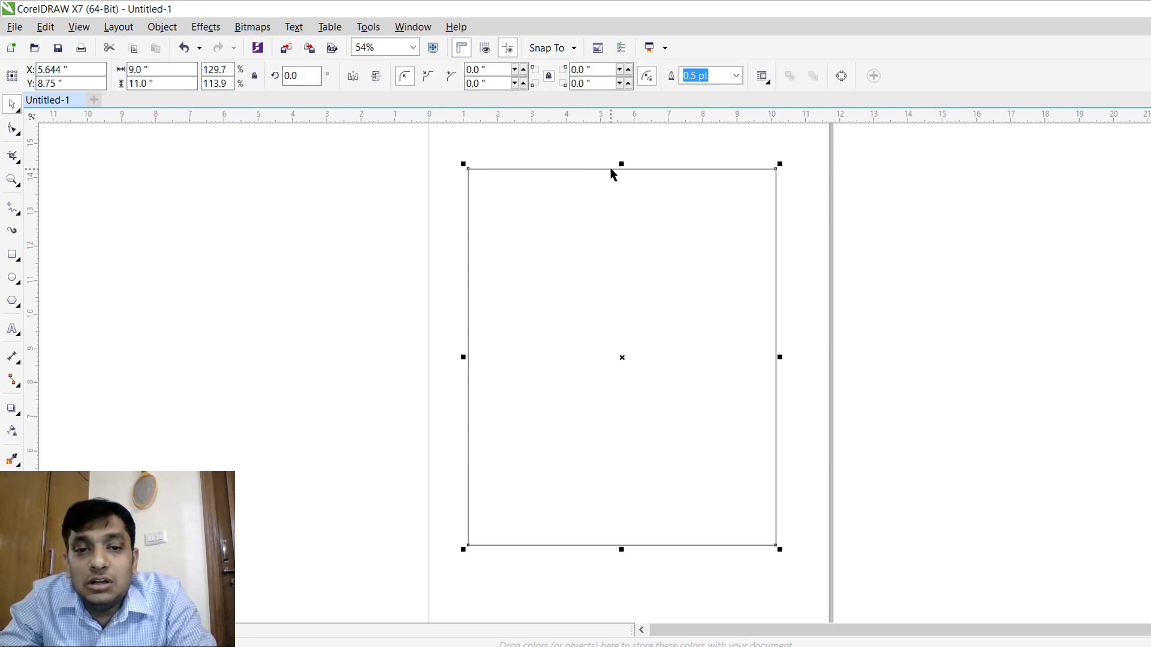
click(12, 178)
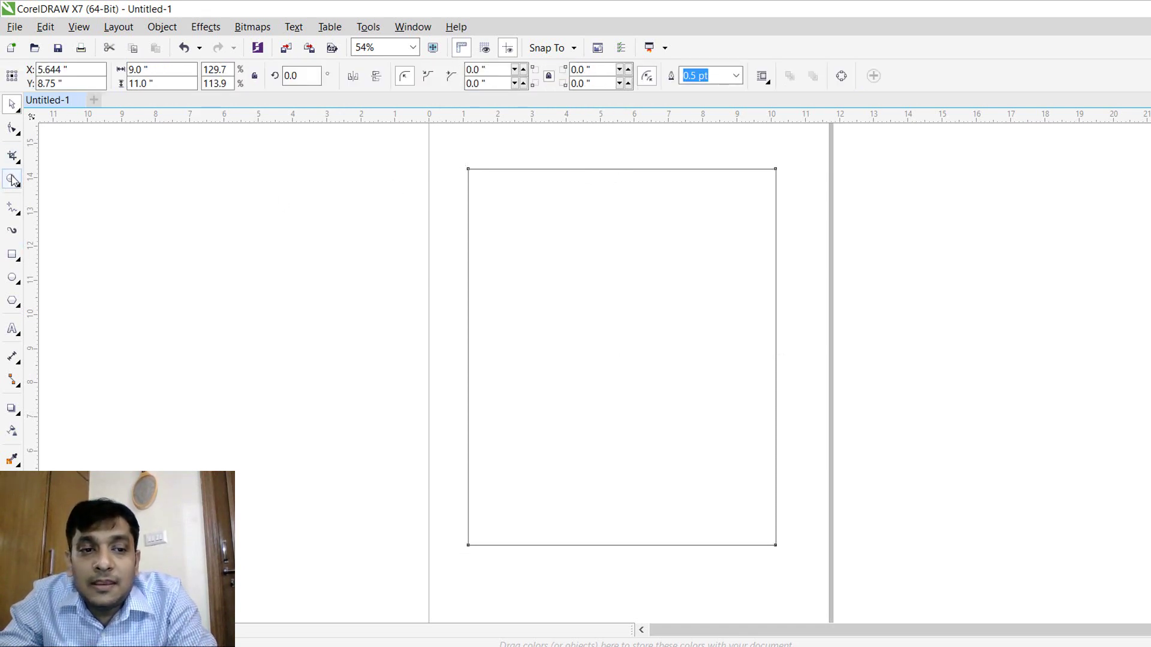
drag(457, 159, 855, 555)
click(12, 104)
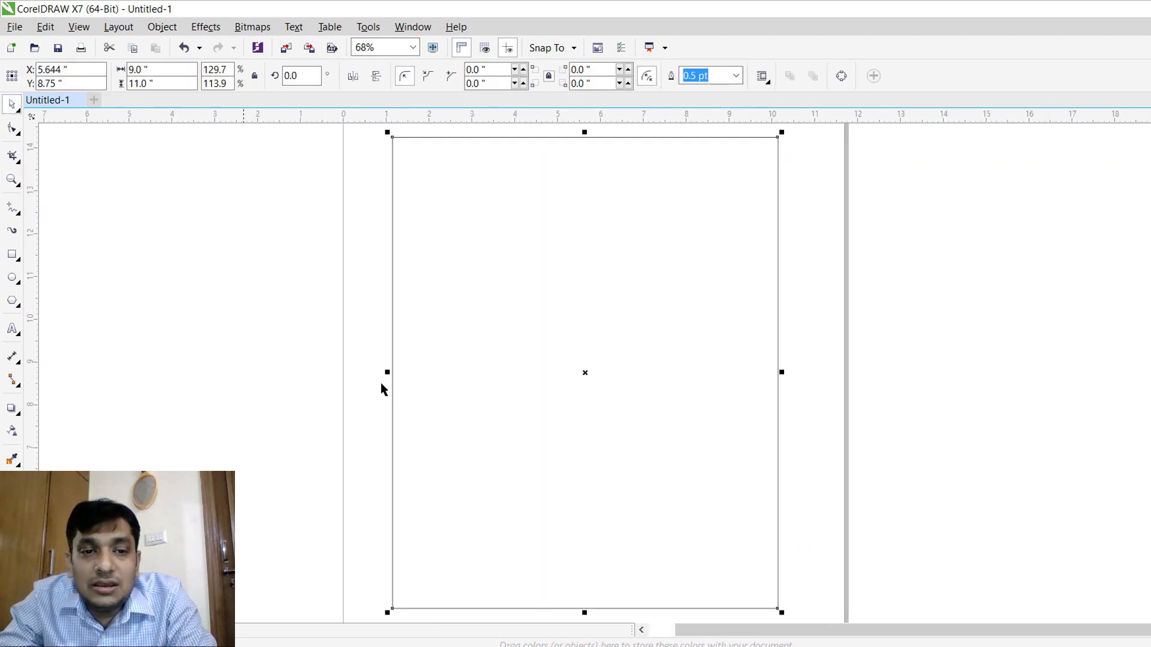
click(411, 188)
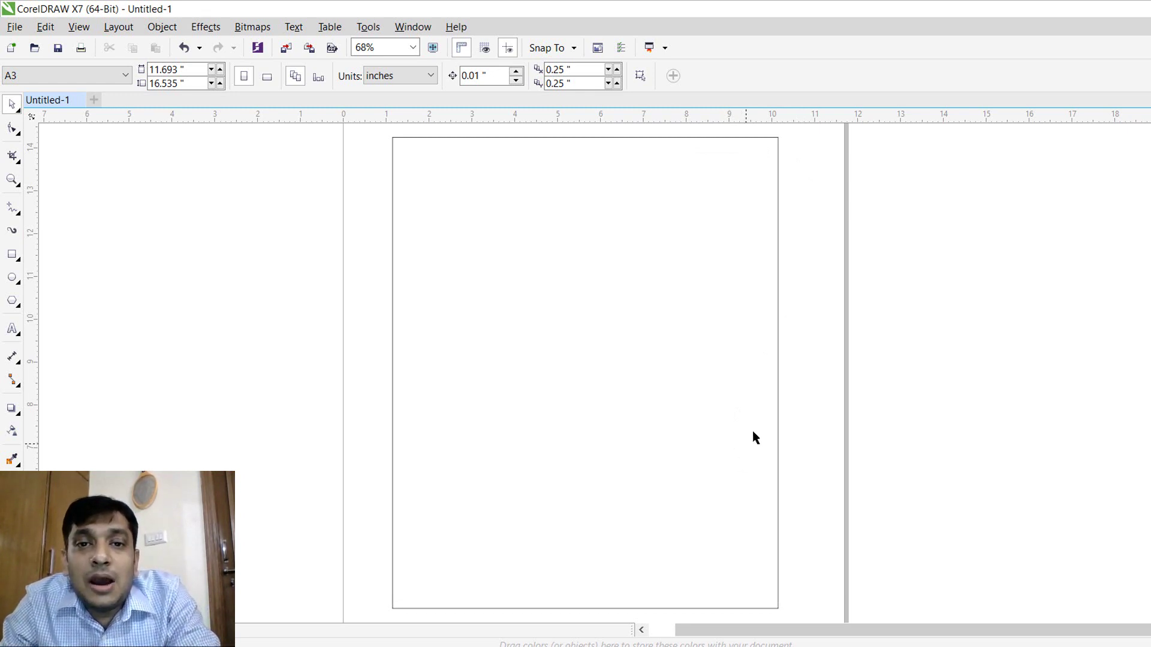
click(599, 138)
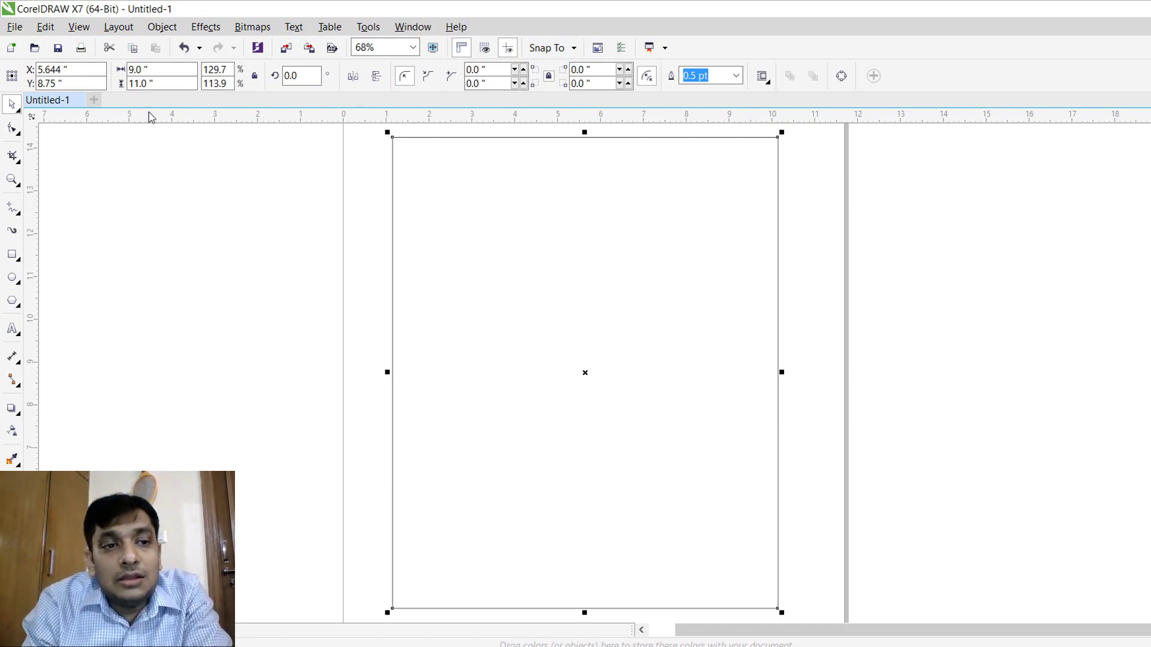
click(171, 71)
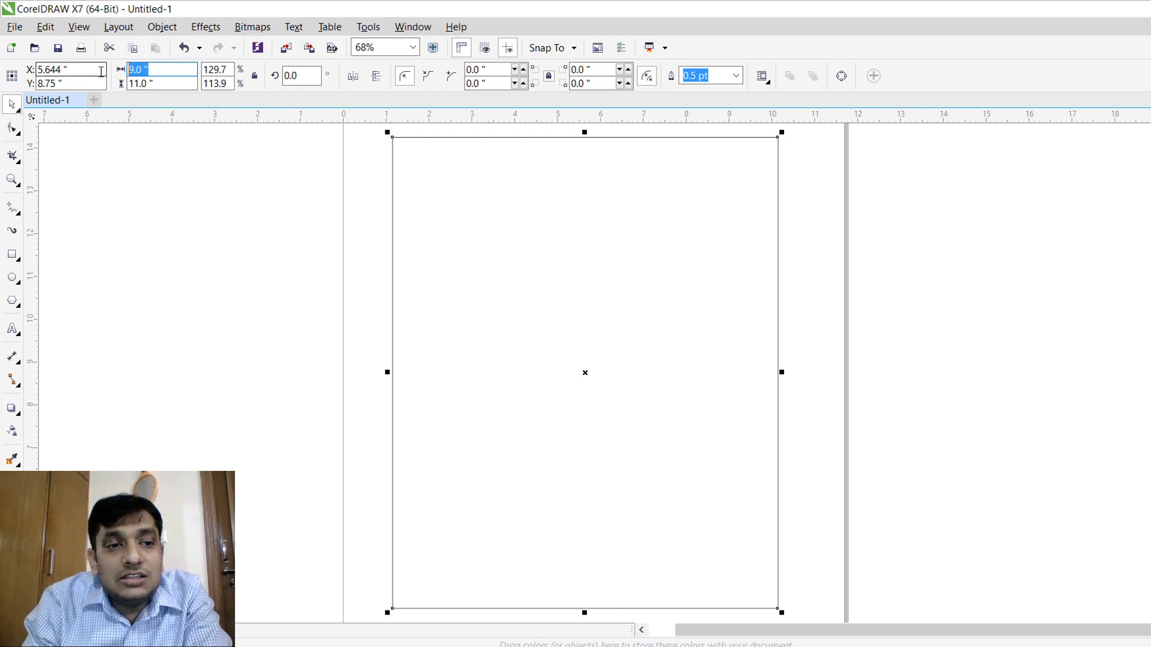
click(131, 177)
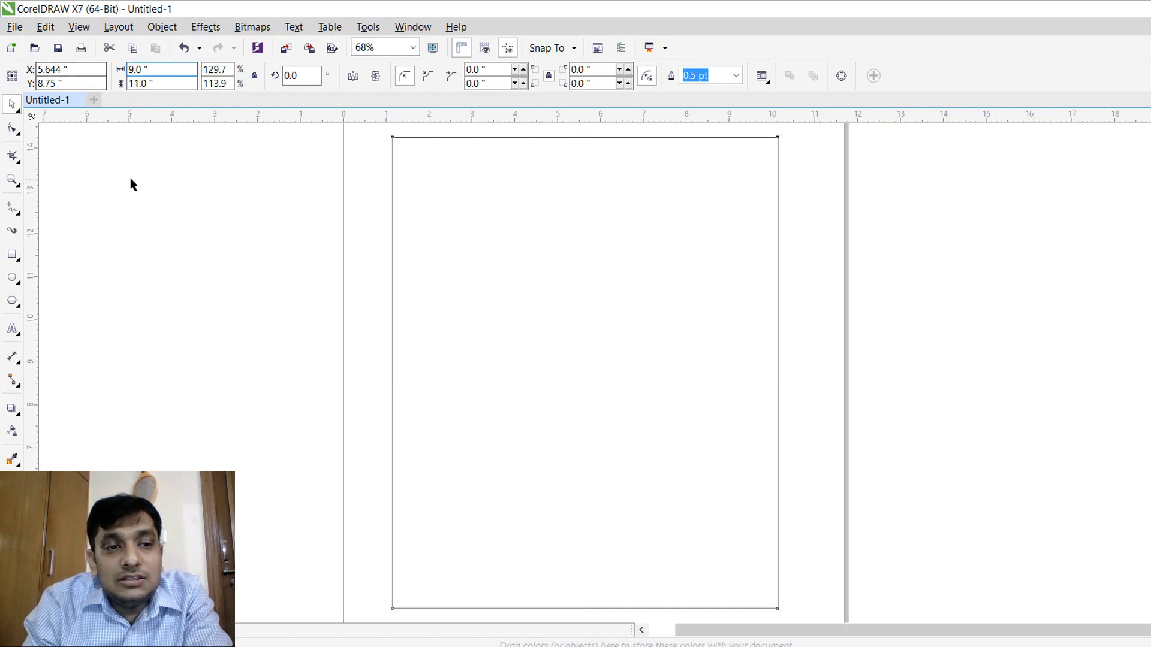
Step: Duplicate the large rectangle in place and resize the copy to 8 inches wide and 10 inches high
click(397, 138)
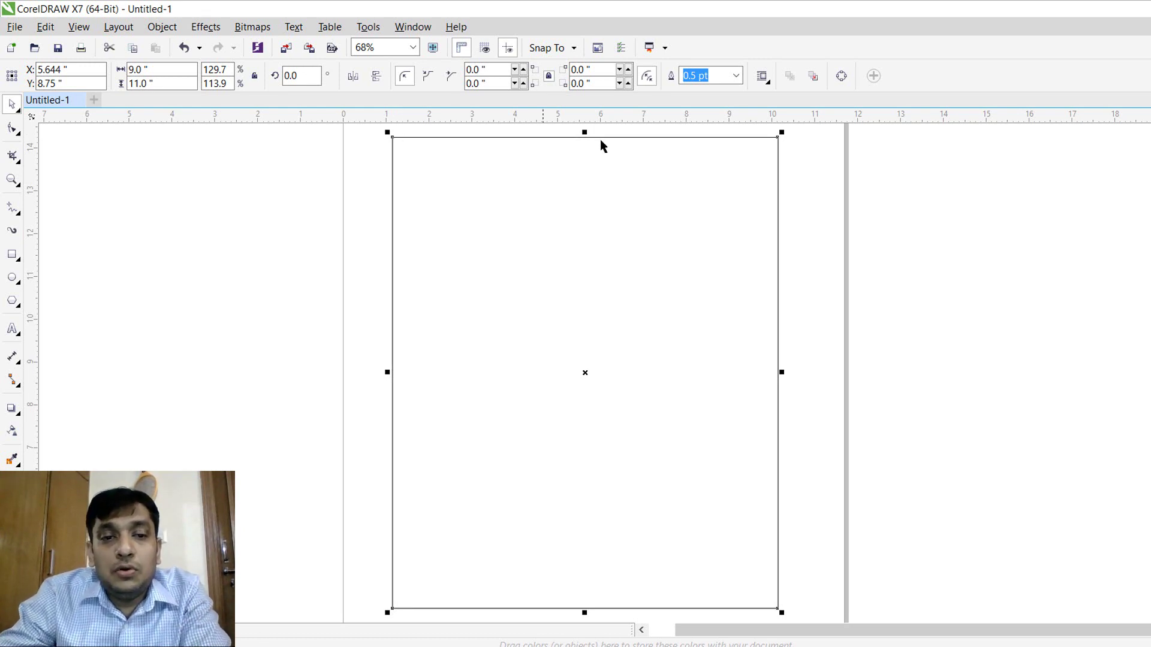
click(162, 67)
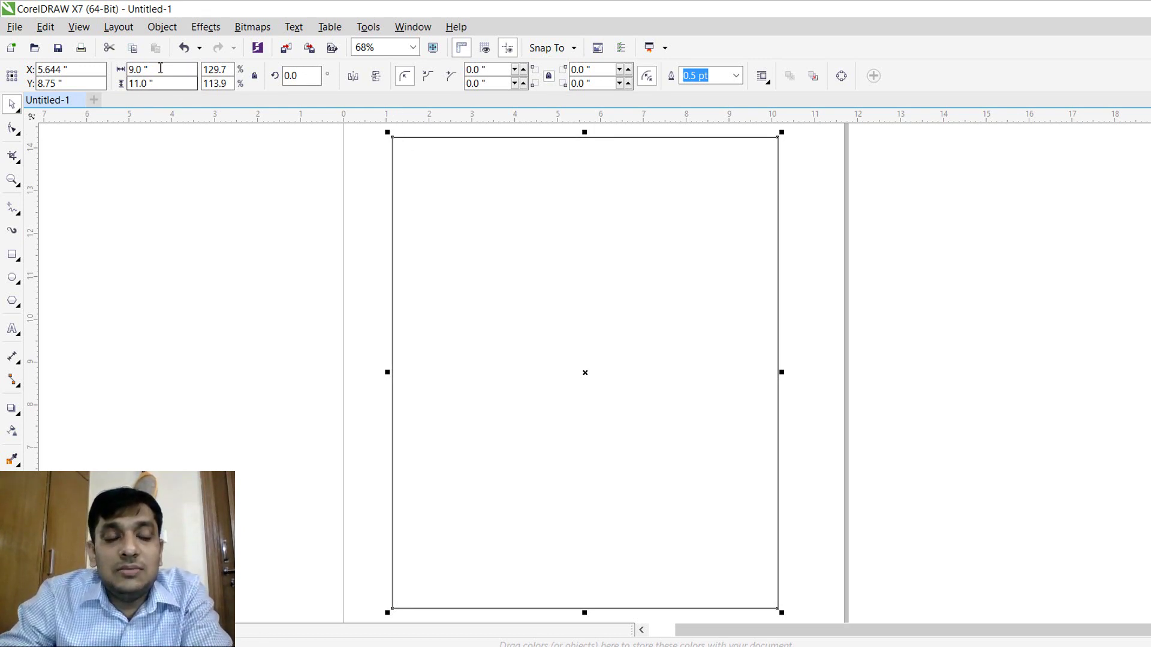
drag(158, 67, 128, 68)
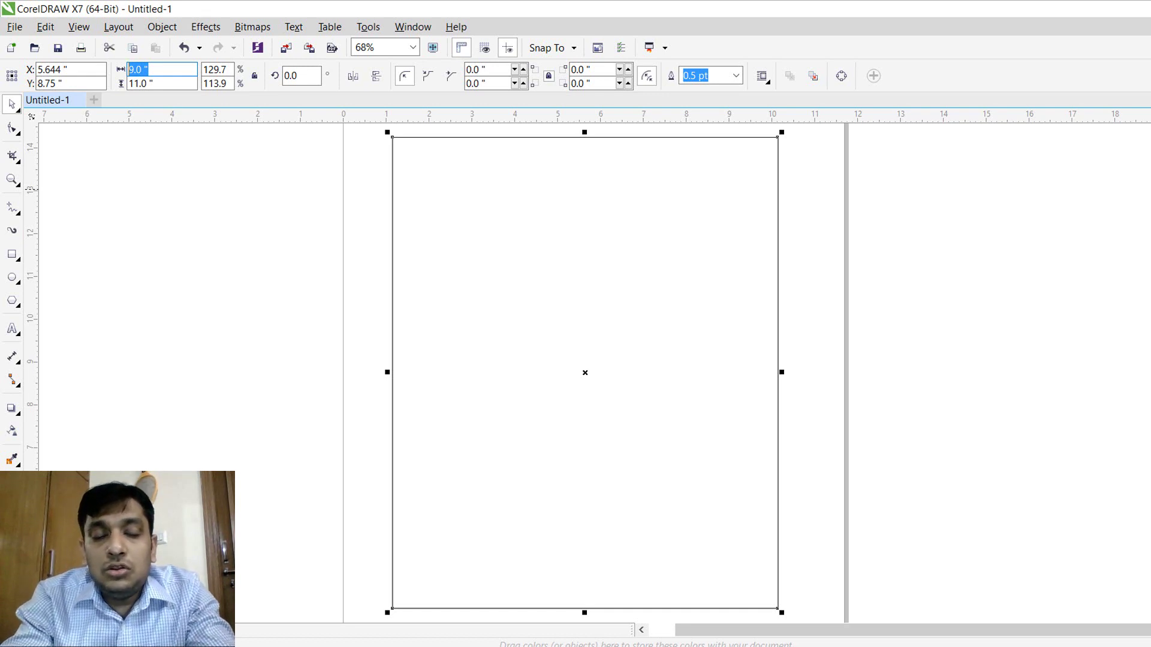
text(8)
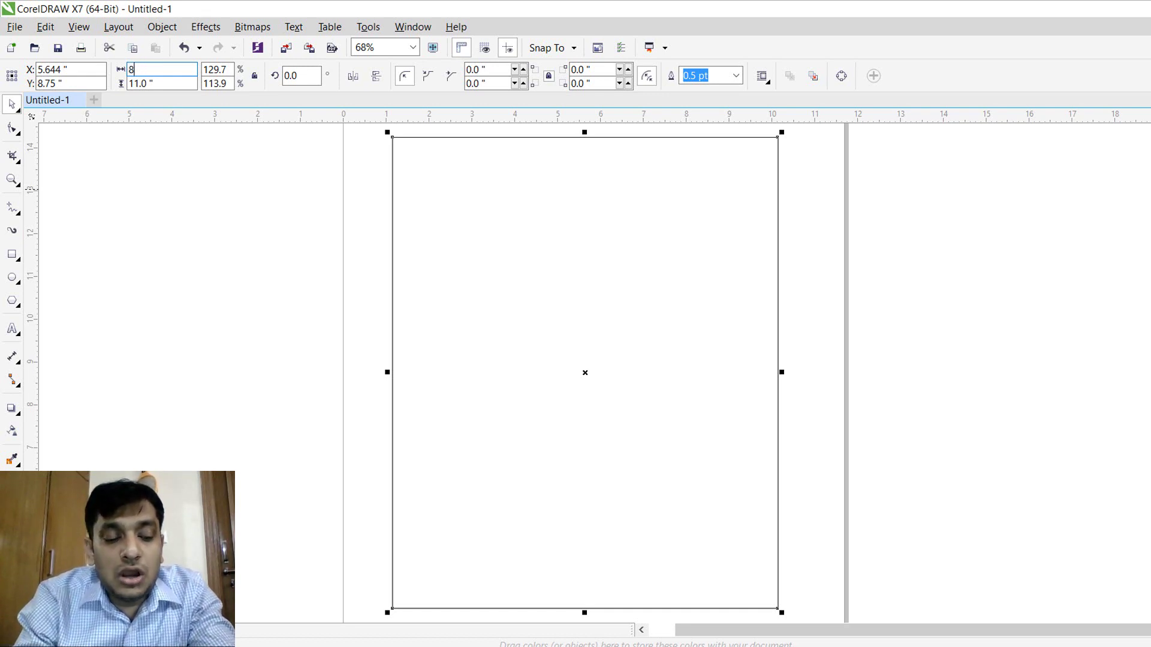
key(Tab)
text(10)
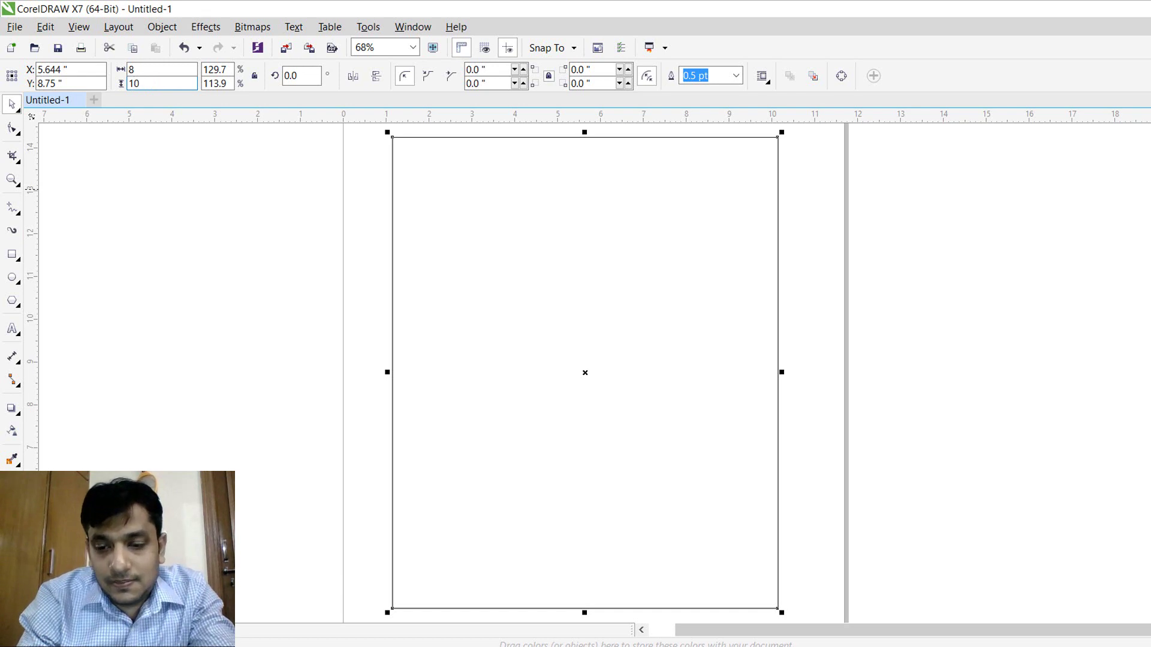
key(Return)
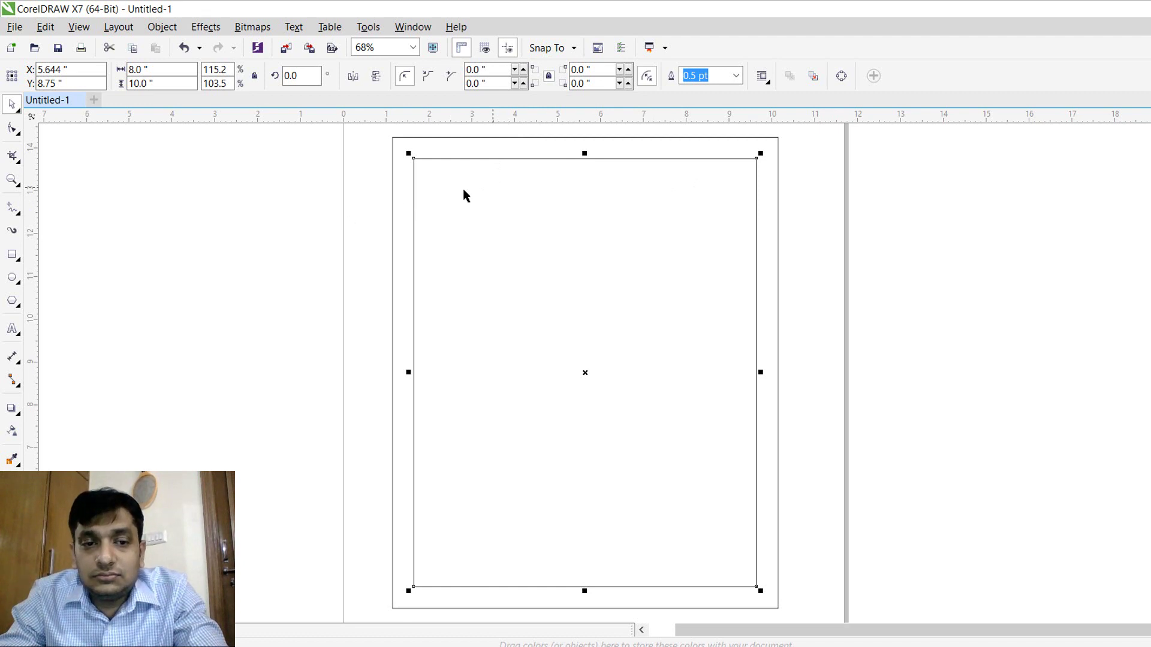
click(352, 196)
click(428, 158)
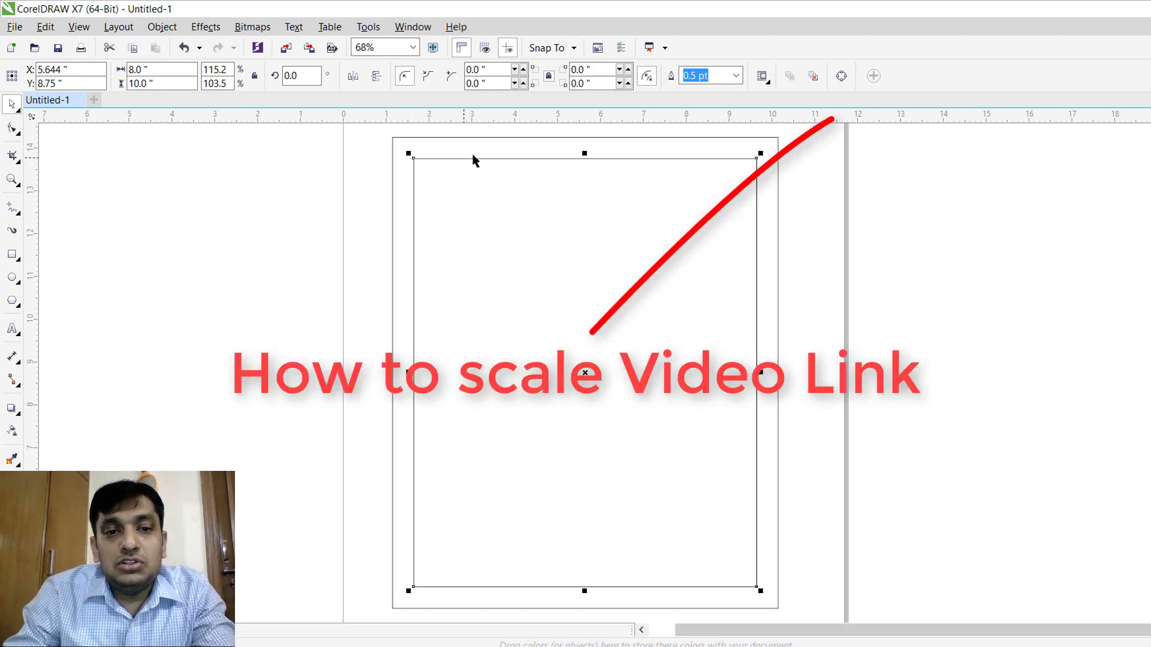
click(489, 182)
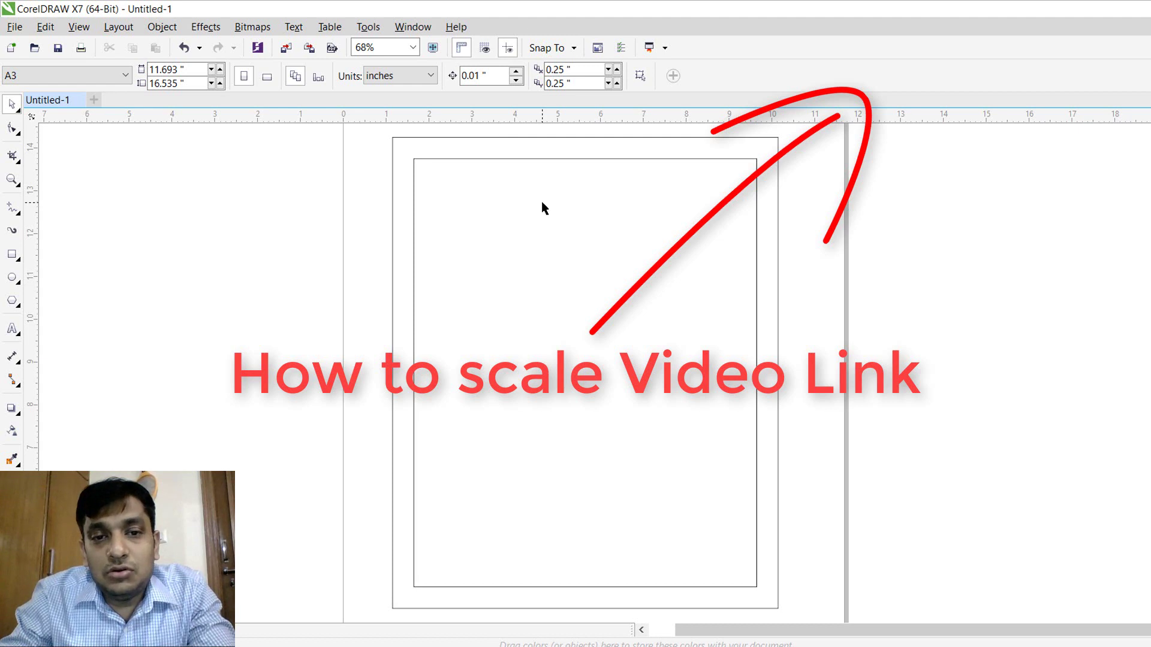
click(544, 160)
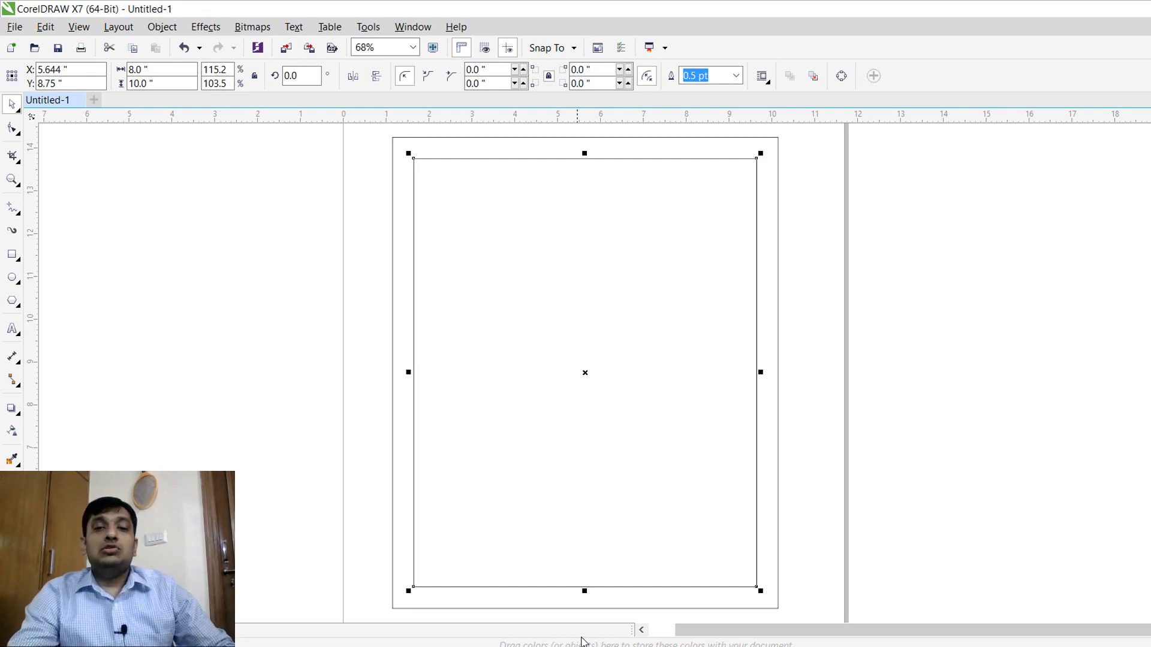
Step: Resize the outer rectangle to 8.85 inches wide and 10.9 inches high
click(778, 147)
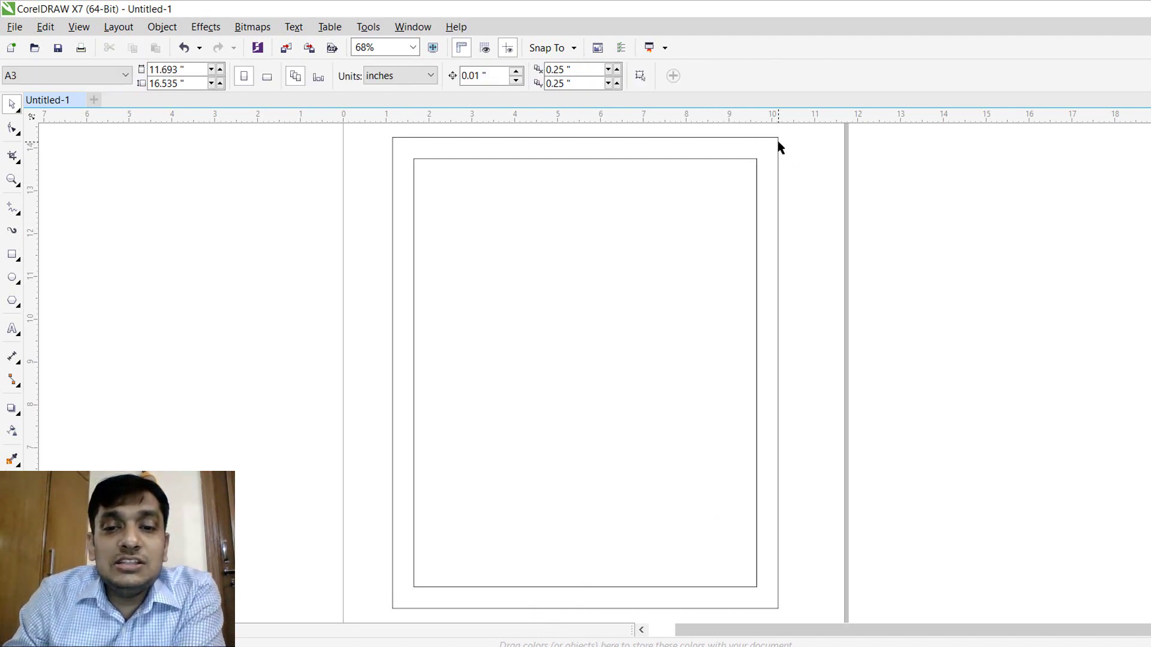
click(778, 145)
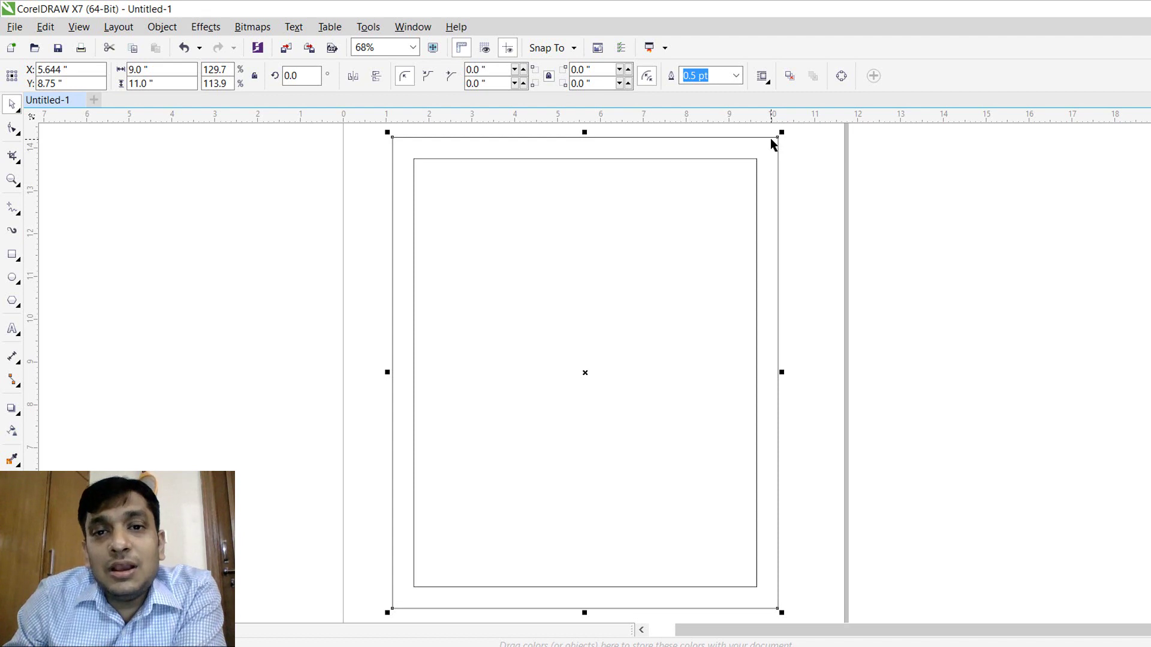
click(145, 70)
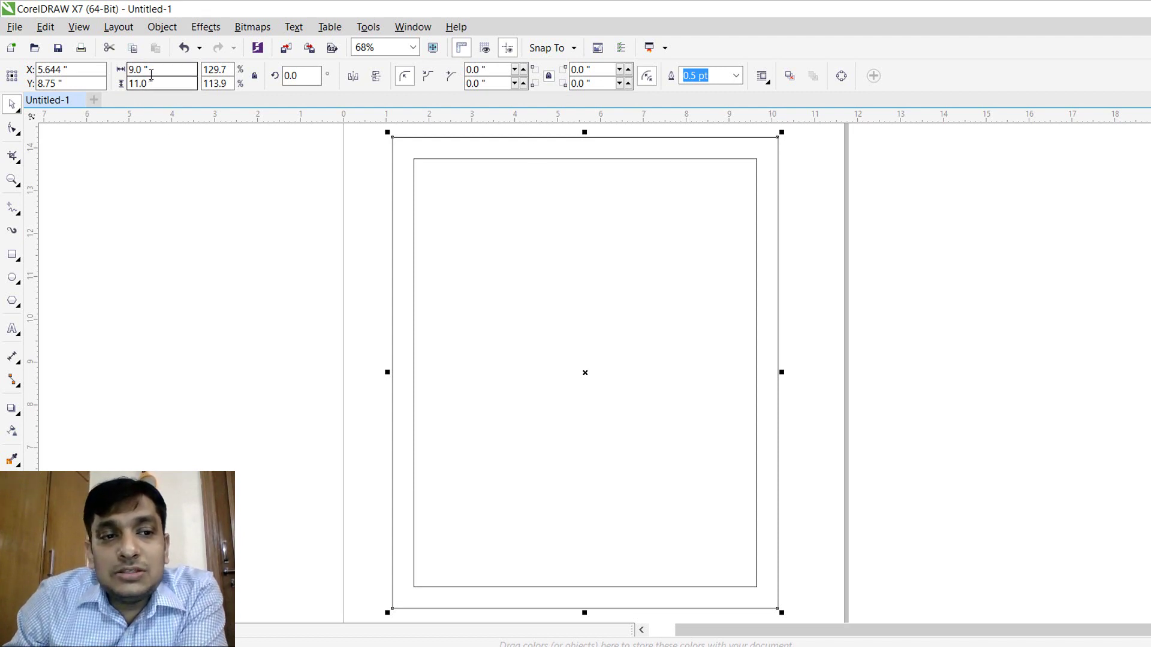
drag(144, 70, 97, 69)
text(8)
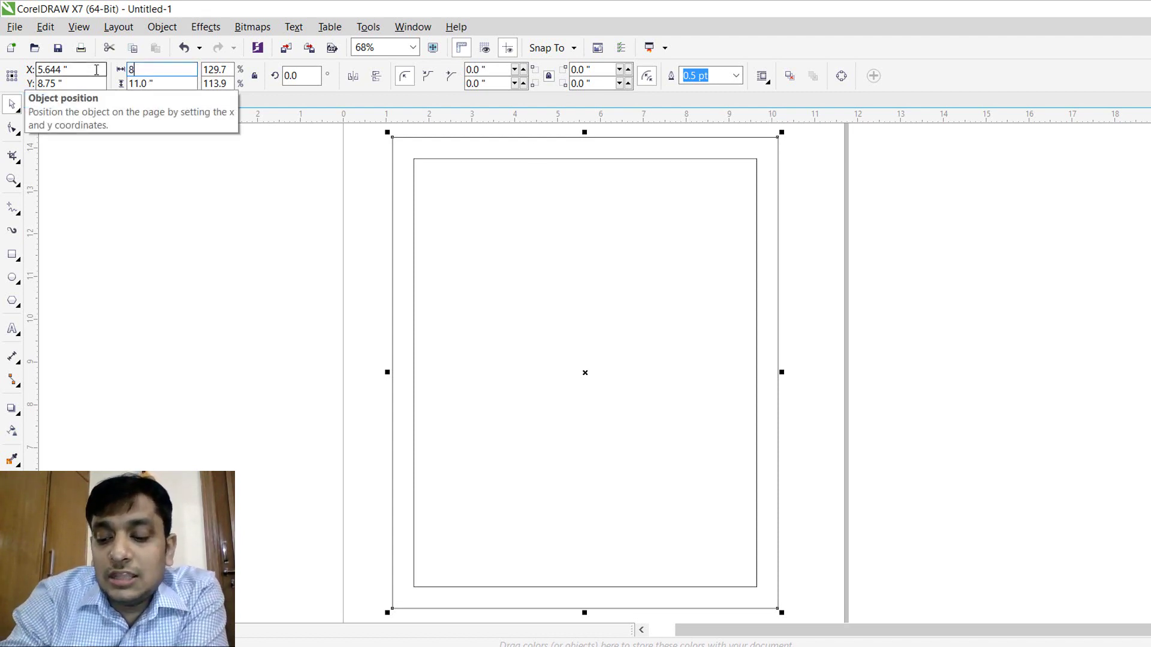
text(.85)
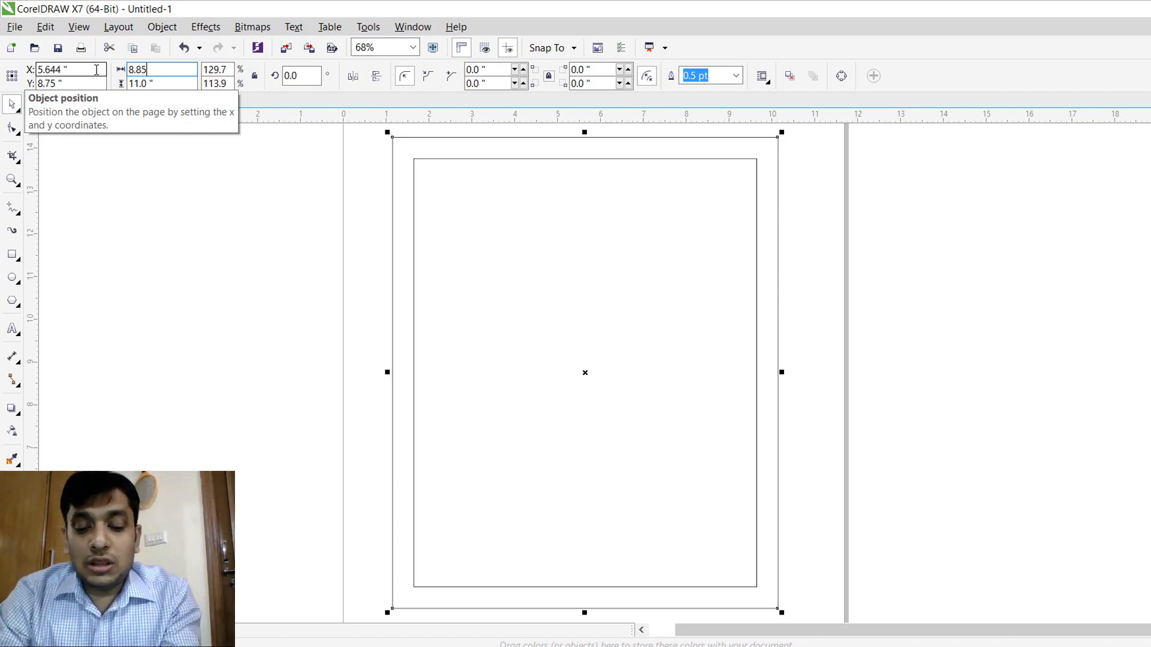
key(Tab)
text(10.)
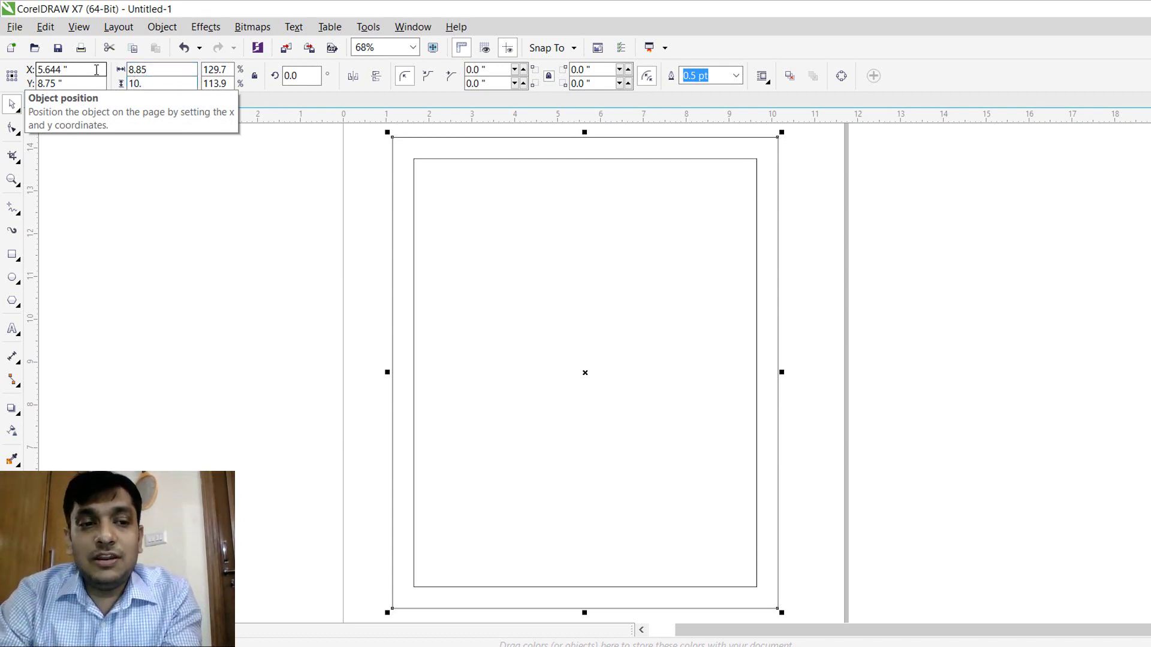
text(9)
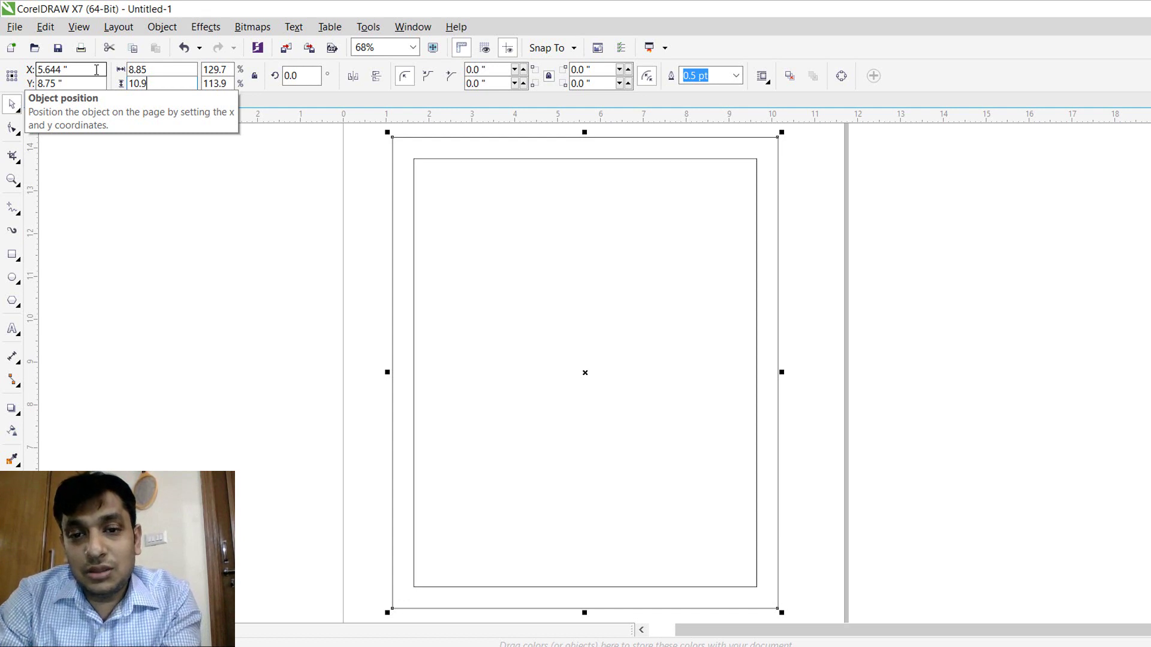
key(Return)
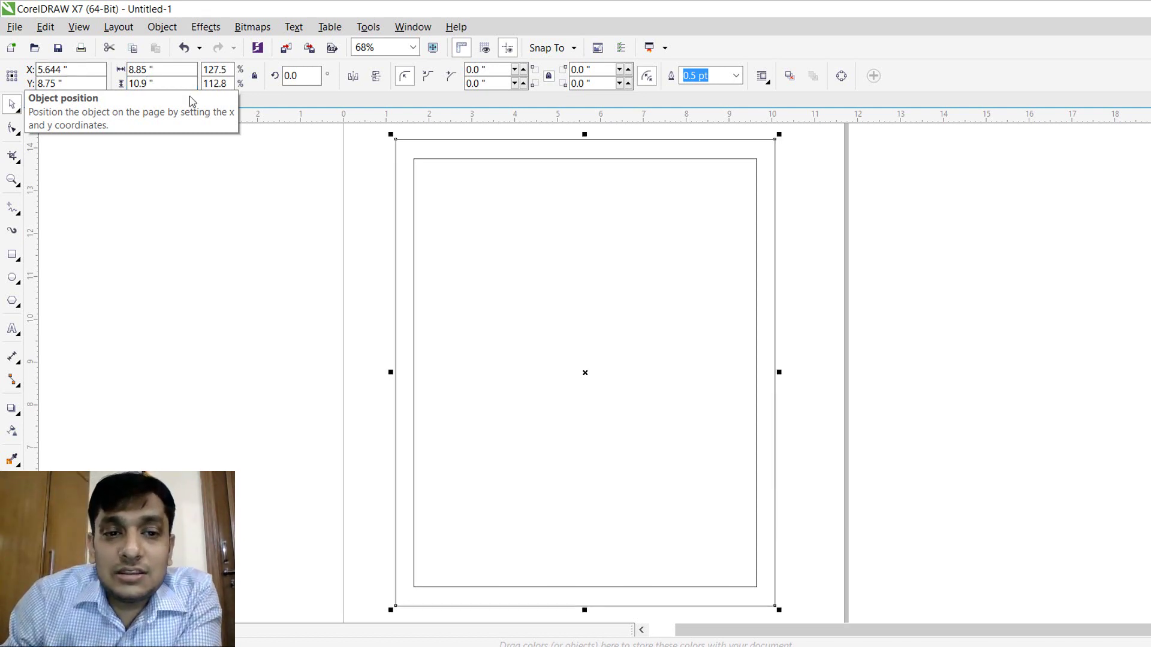
key(ctrl+z)
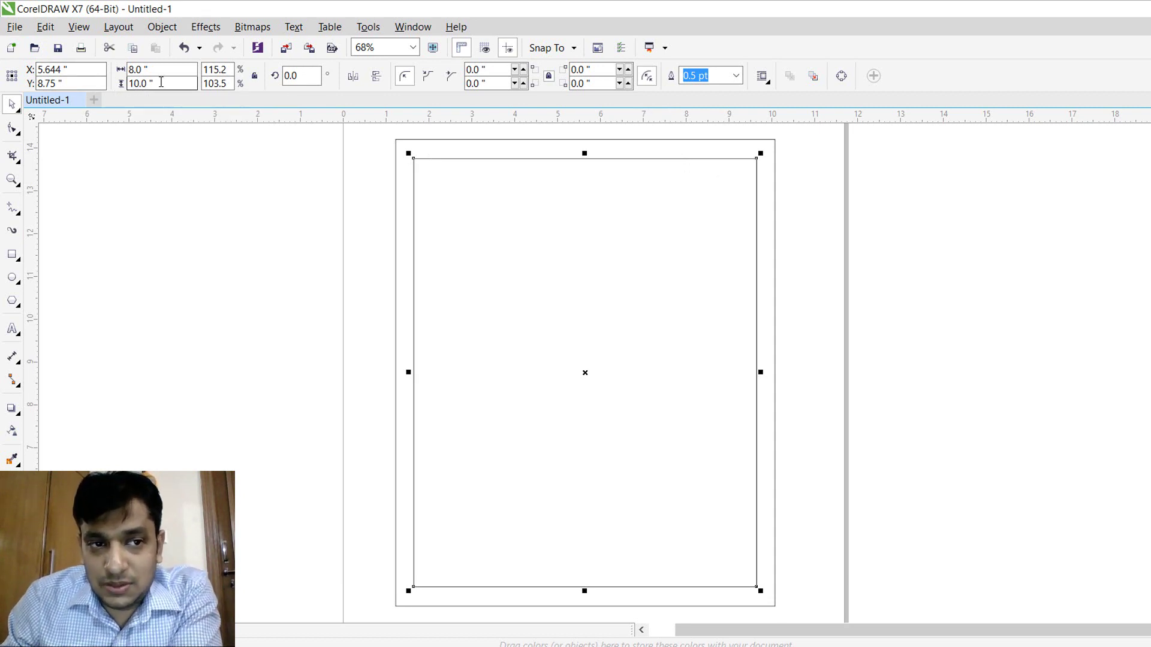
drag(173, 83, 128, 84)
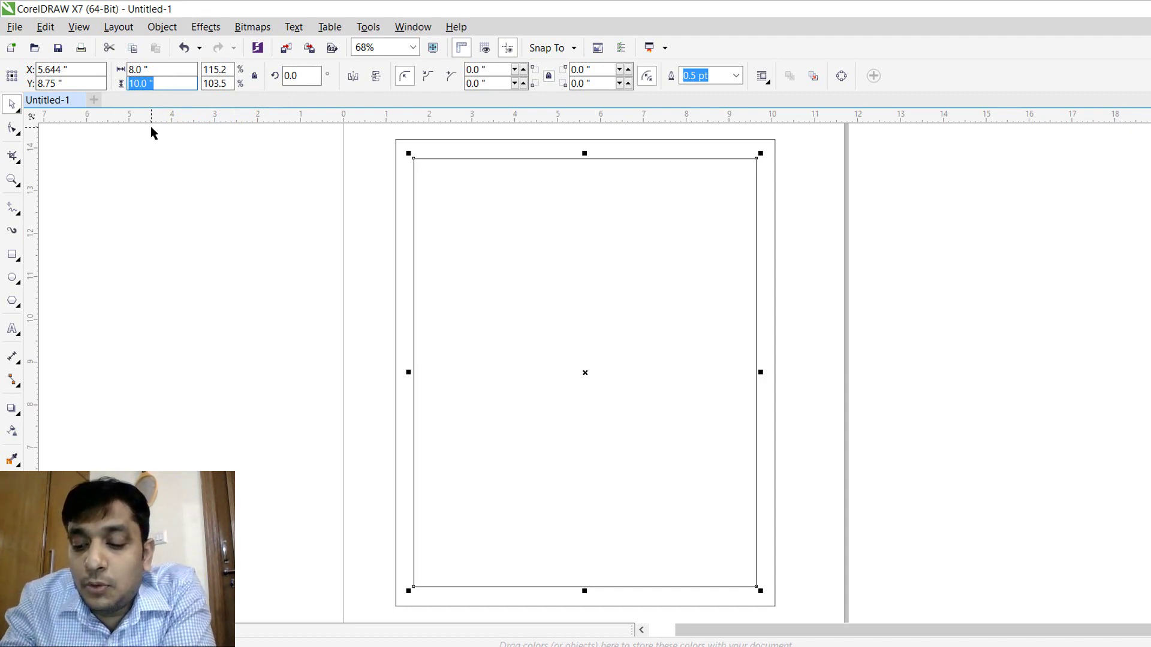
text(.25)
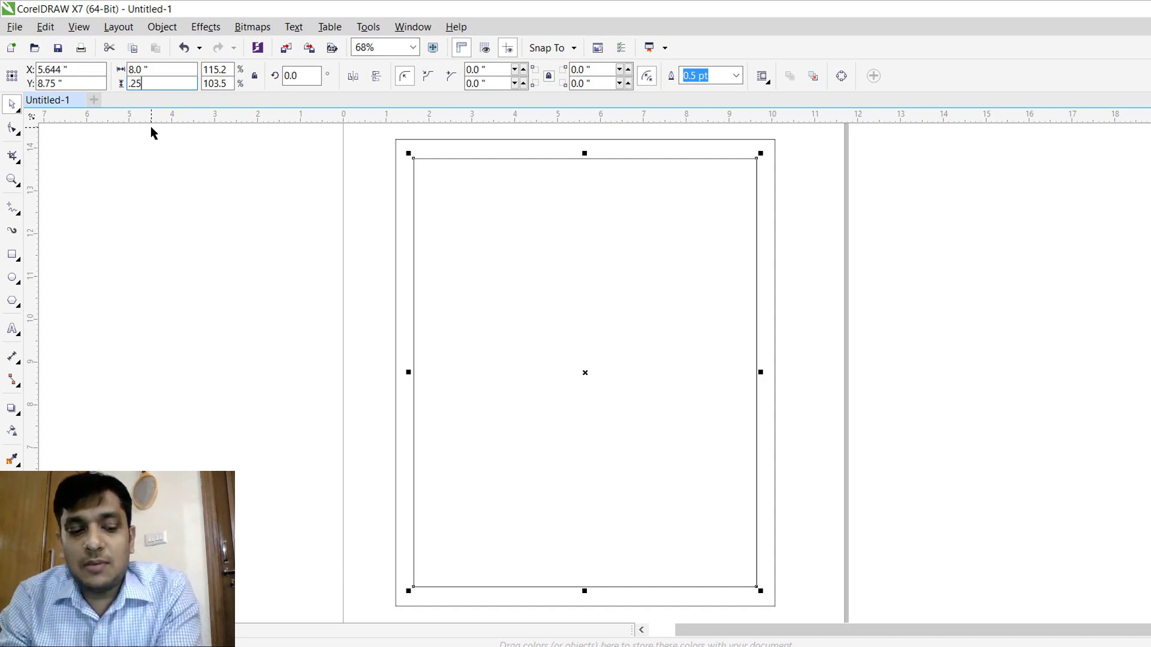
key(Escape)
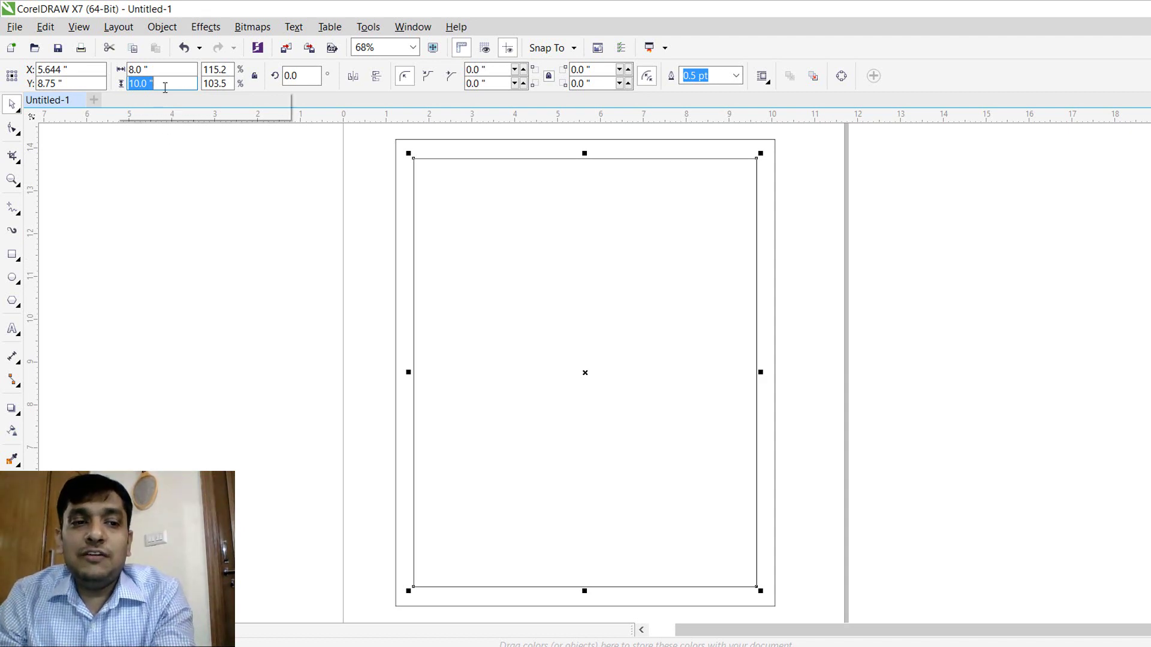
click(204, 195)
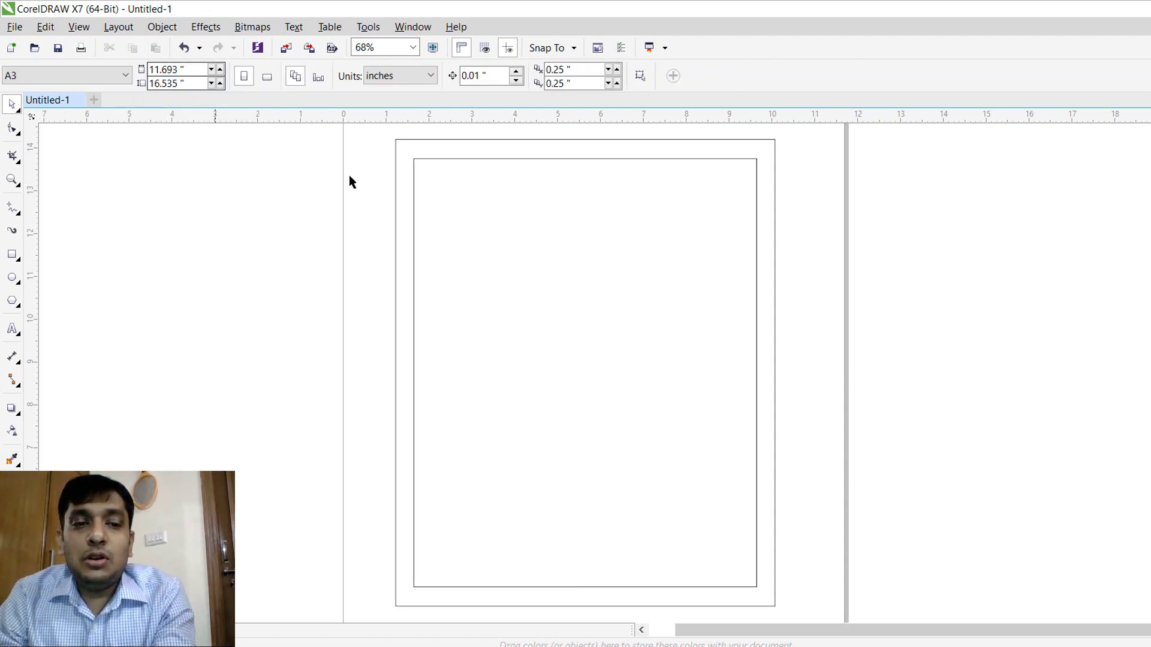
Step: Resize the inner rectangle to 7.5 inches wide and 9.75 inches high and fill it with light gray
click(442, 158)
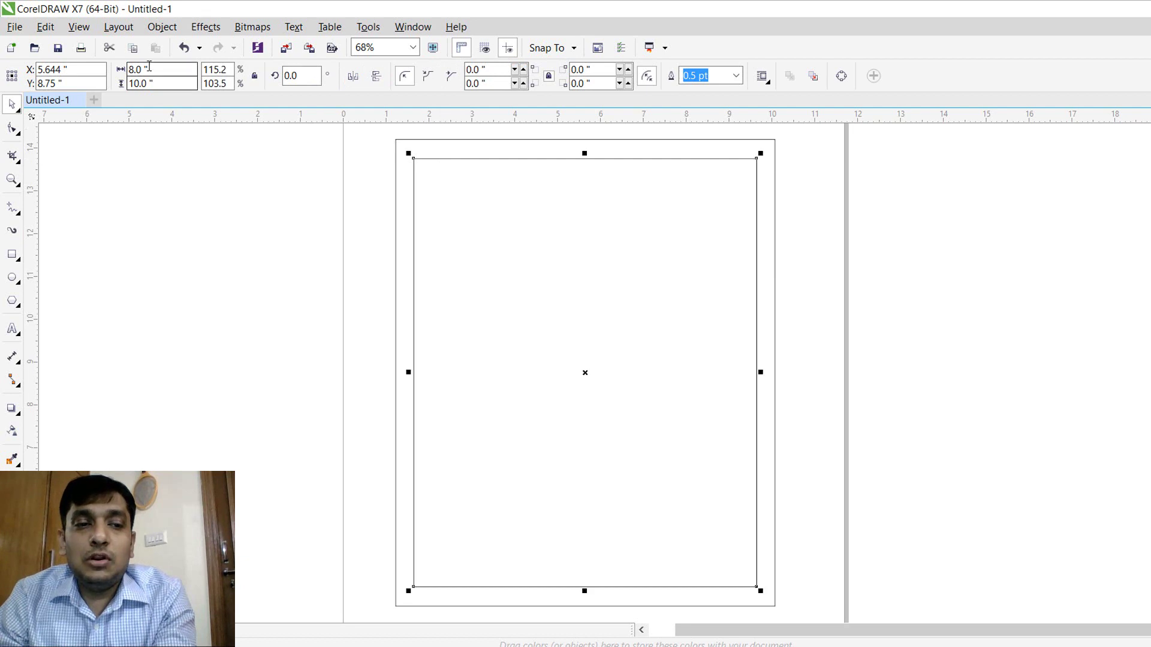
click(144, 83)
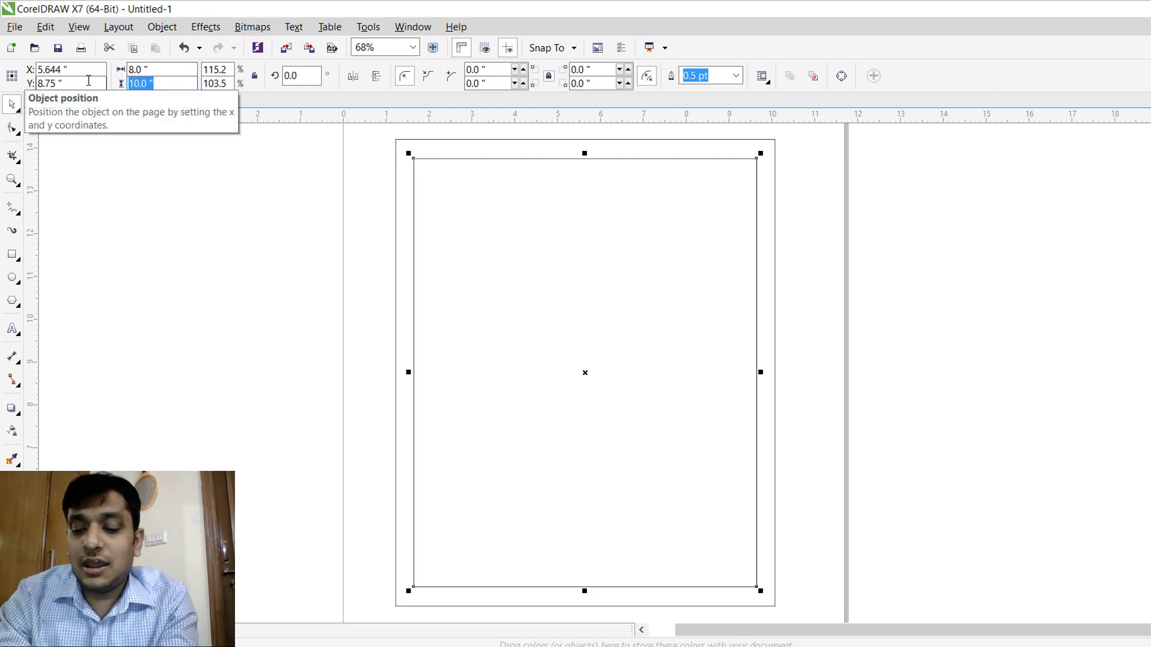
text(9.75)
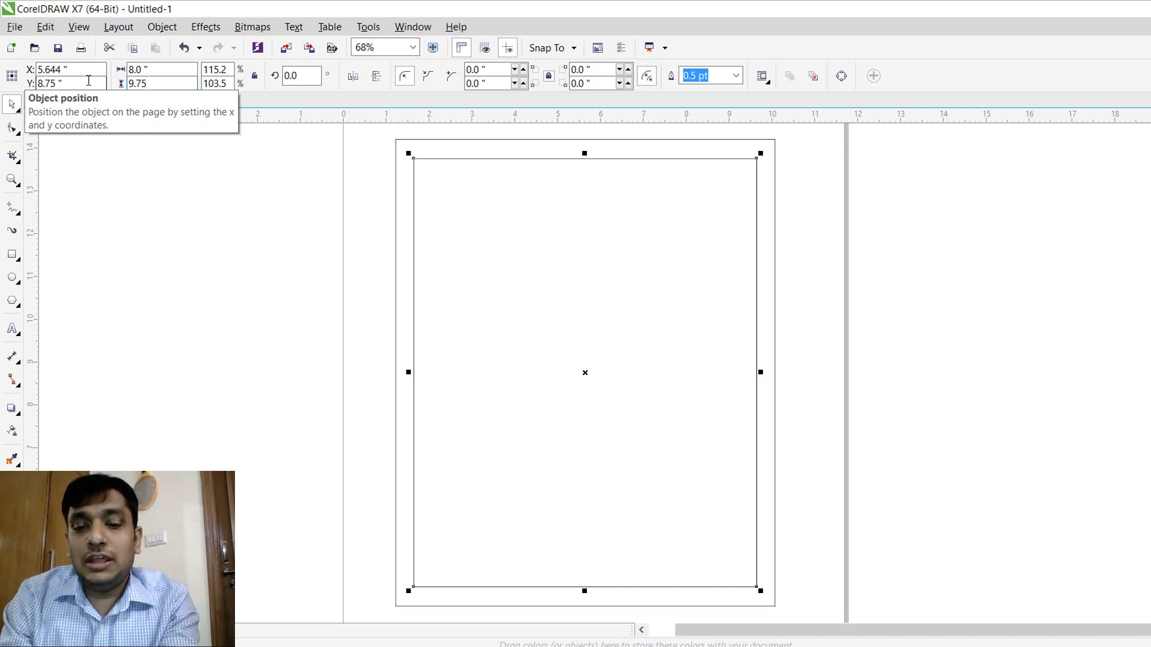
key(Return)
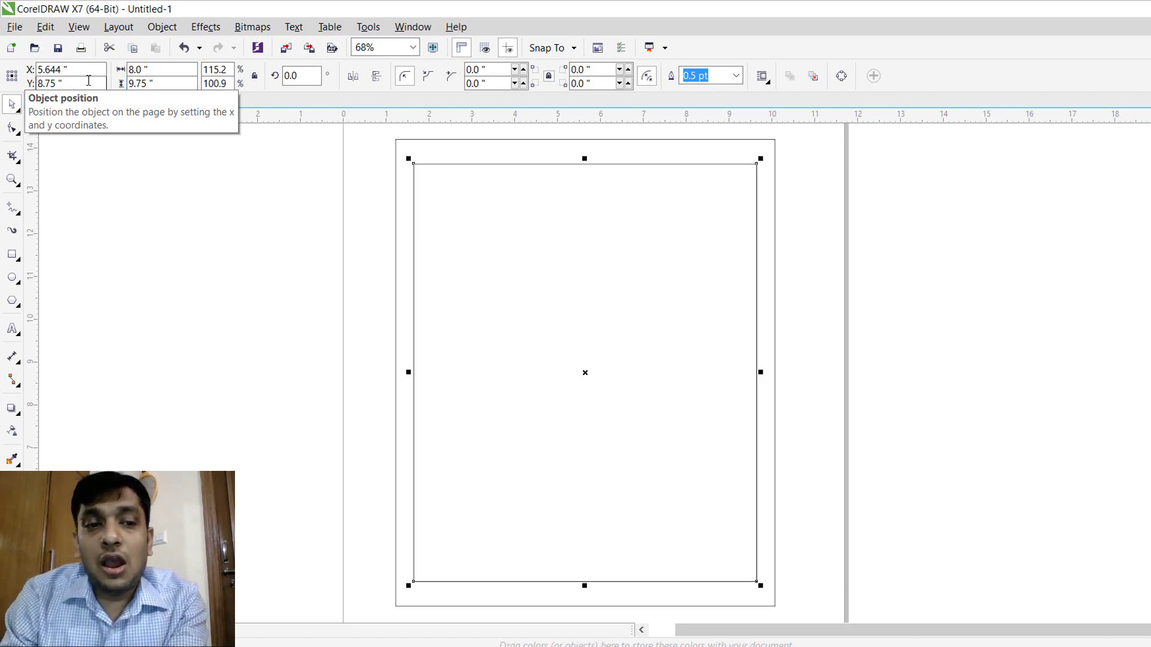
click(173, 69)
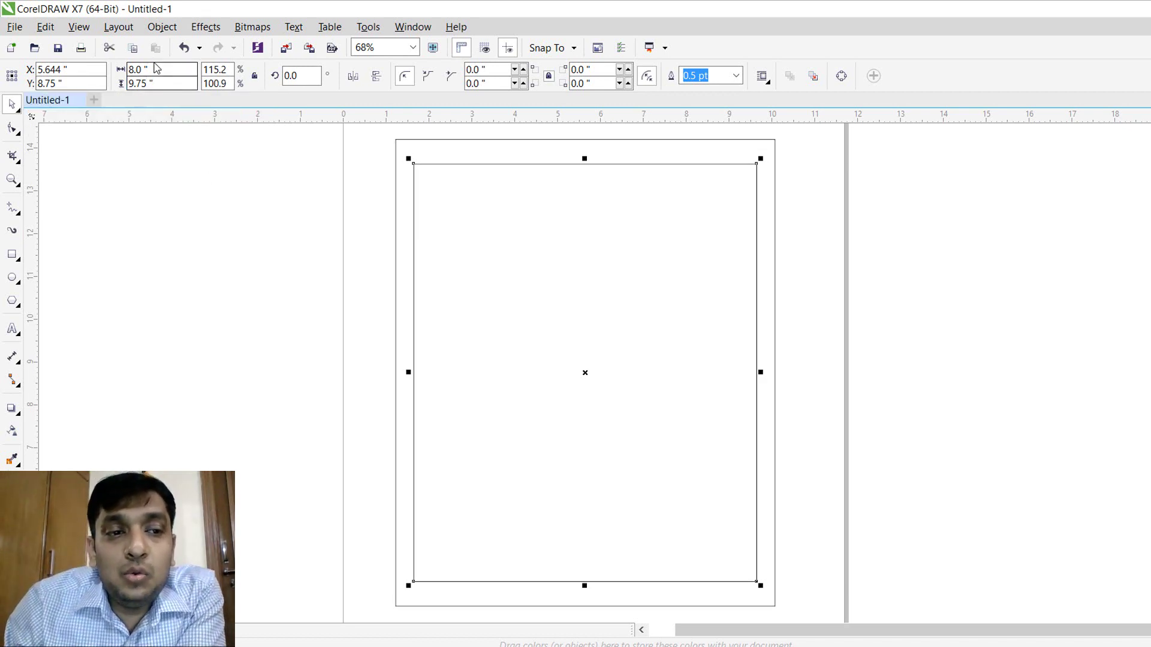
drag(168, 70, 120, 71)
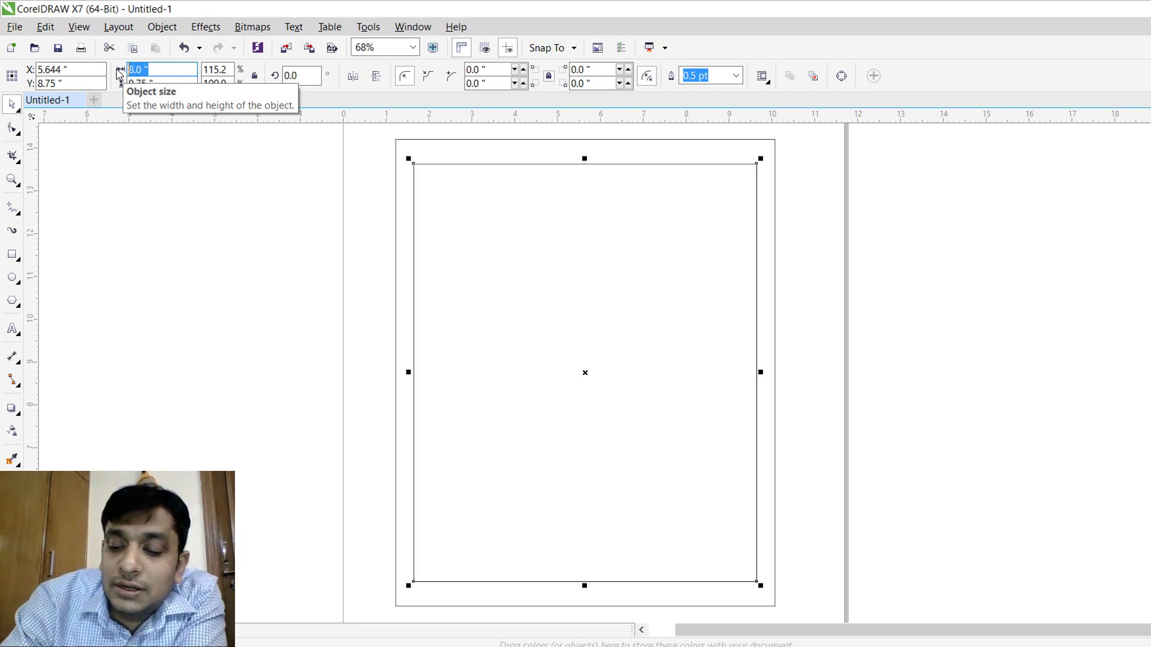
text(7.5)
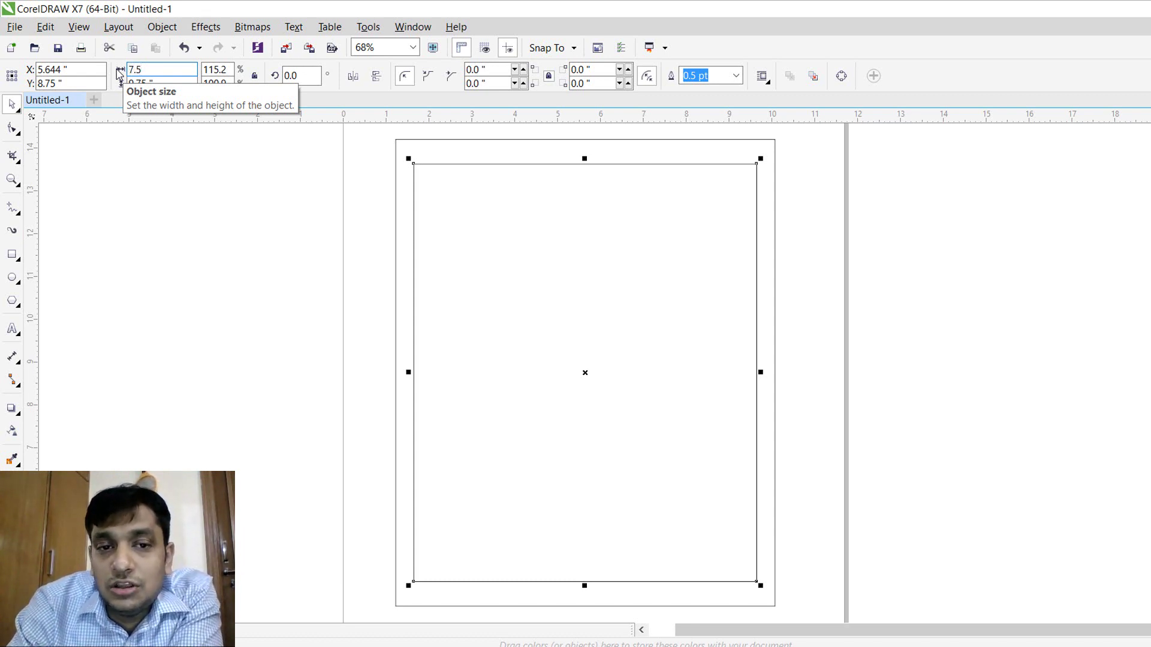
key(Return)
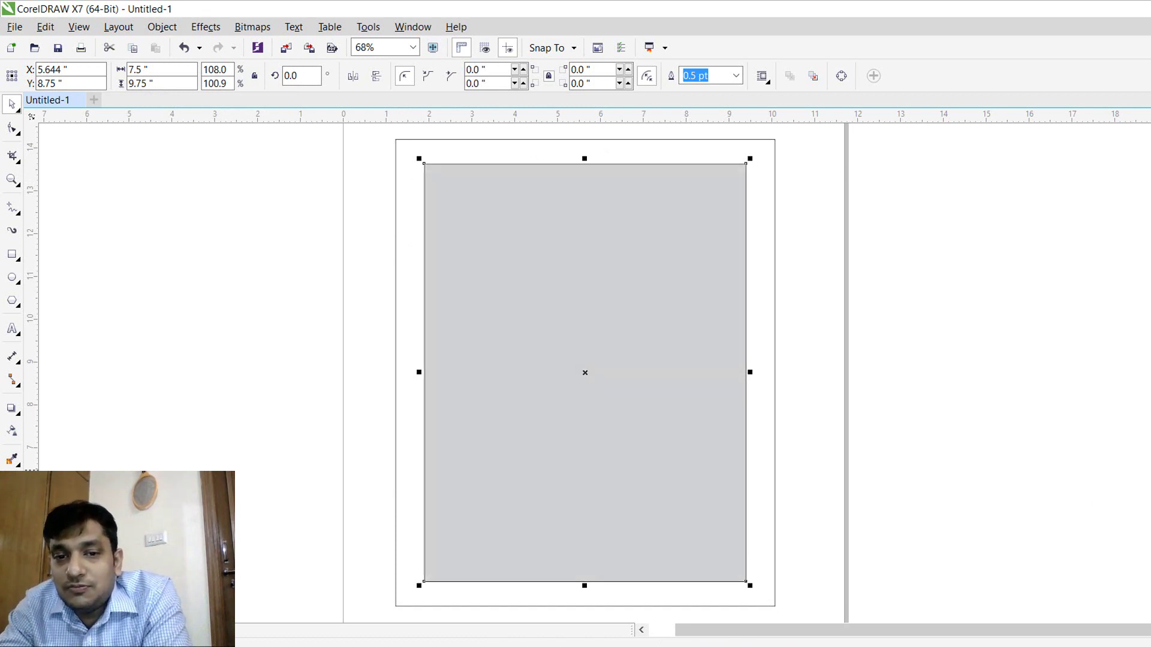
click(1072, 221)
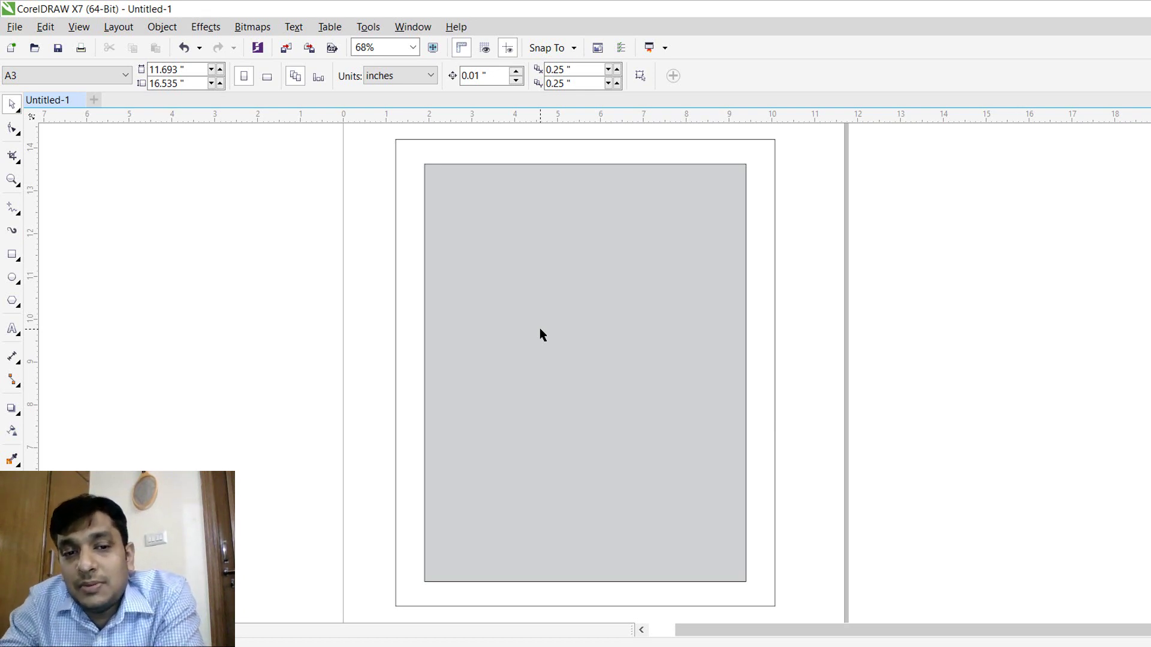
Step: Check the width and height of the light gray inner rectangle against the surrounding outer rectangle
click(539, 329)
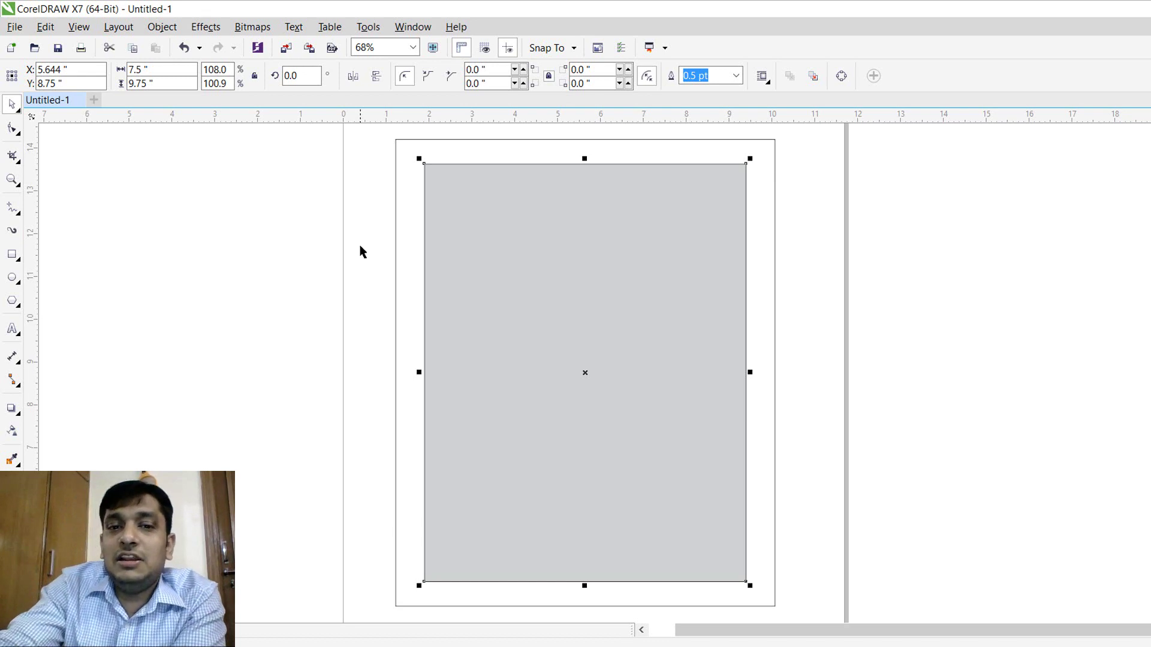
click(359, 210)
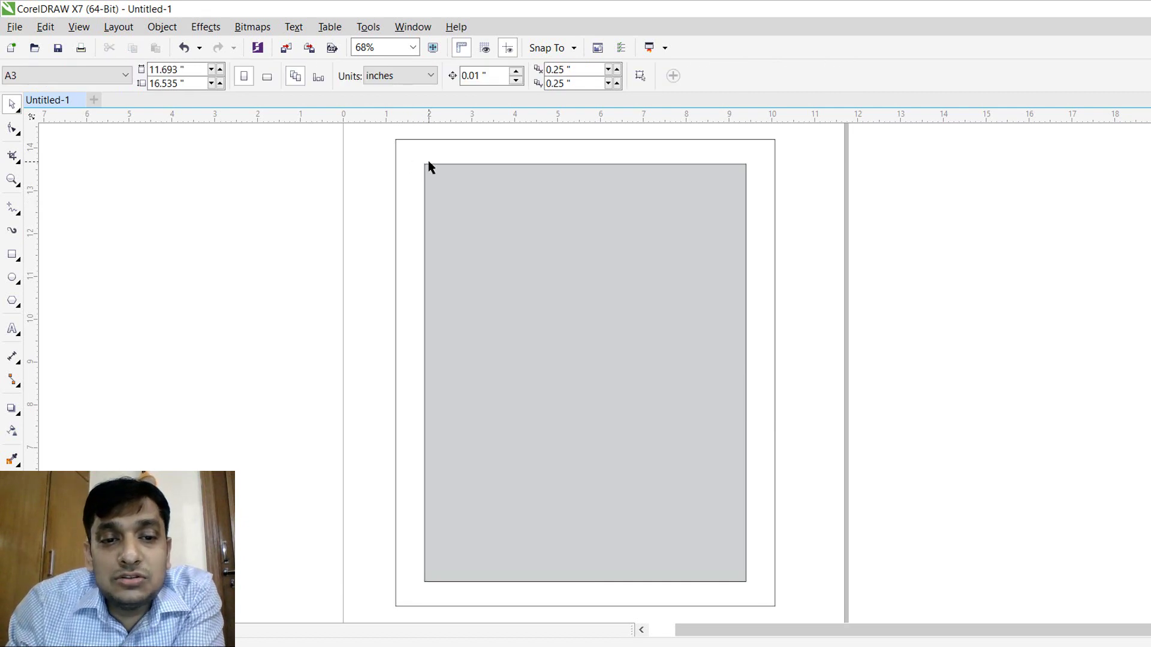
click(428, 170)
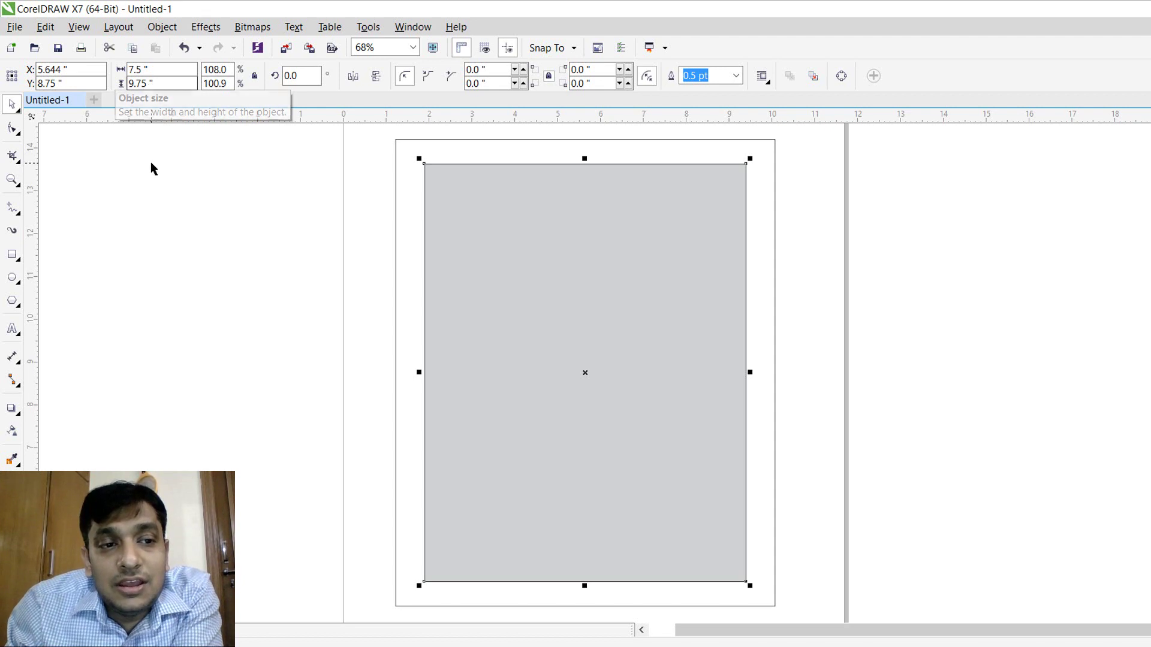
click(214, 253)
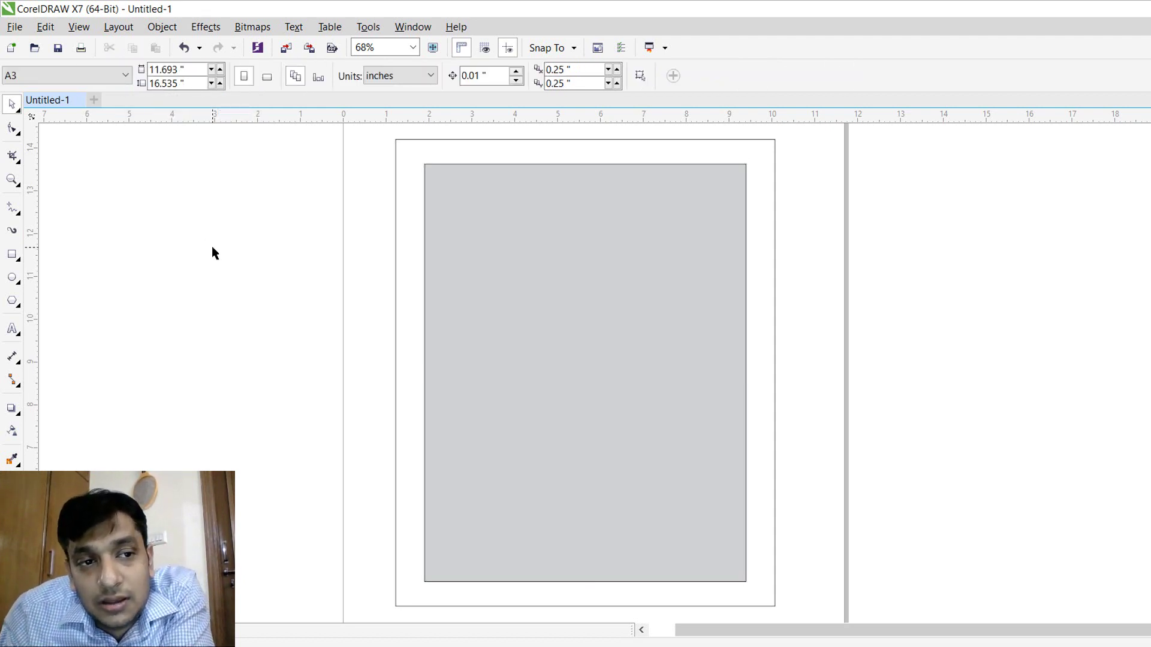
click(565, 299)
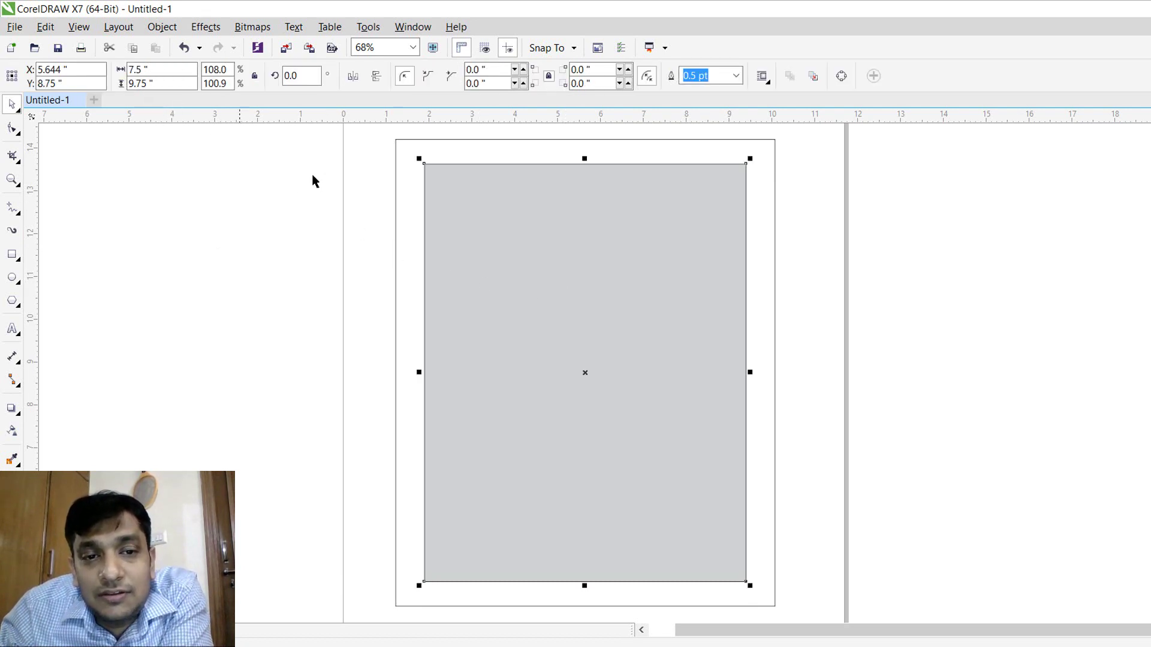
click(285, 402)
click(735, 278)
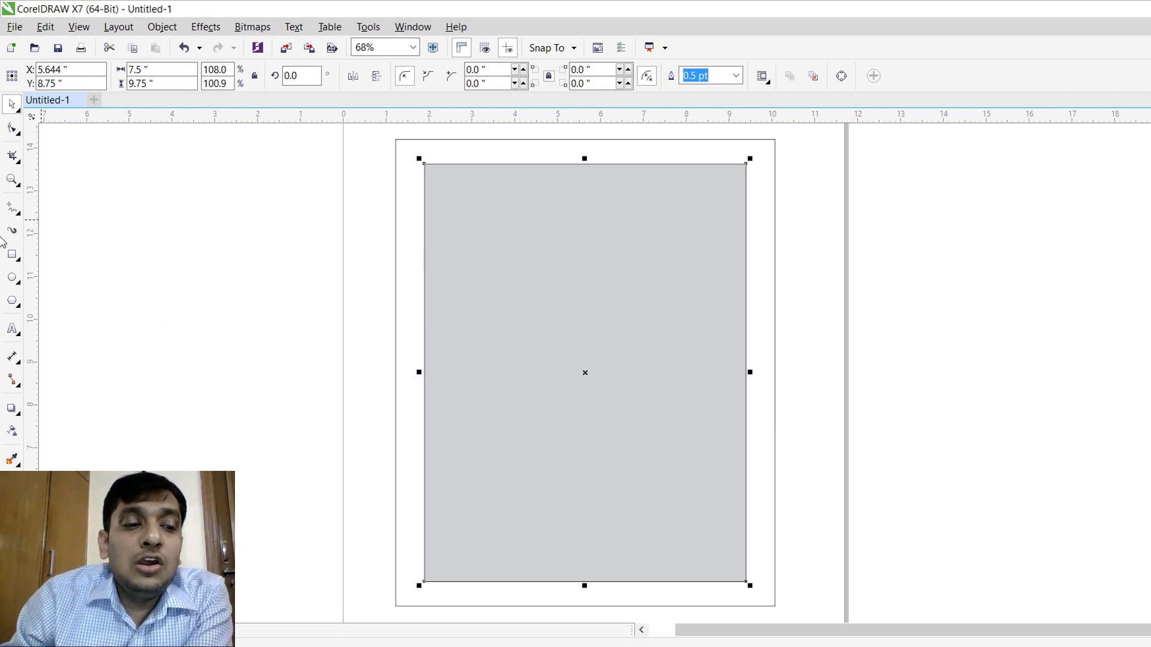
Step: Draw a narrow vertical rectangle about 1.09 inches wide and 11 inches high over the outer rectangle's left edge
click(11, 254)
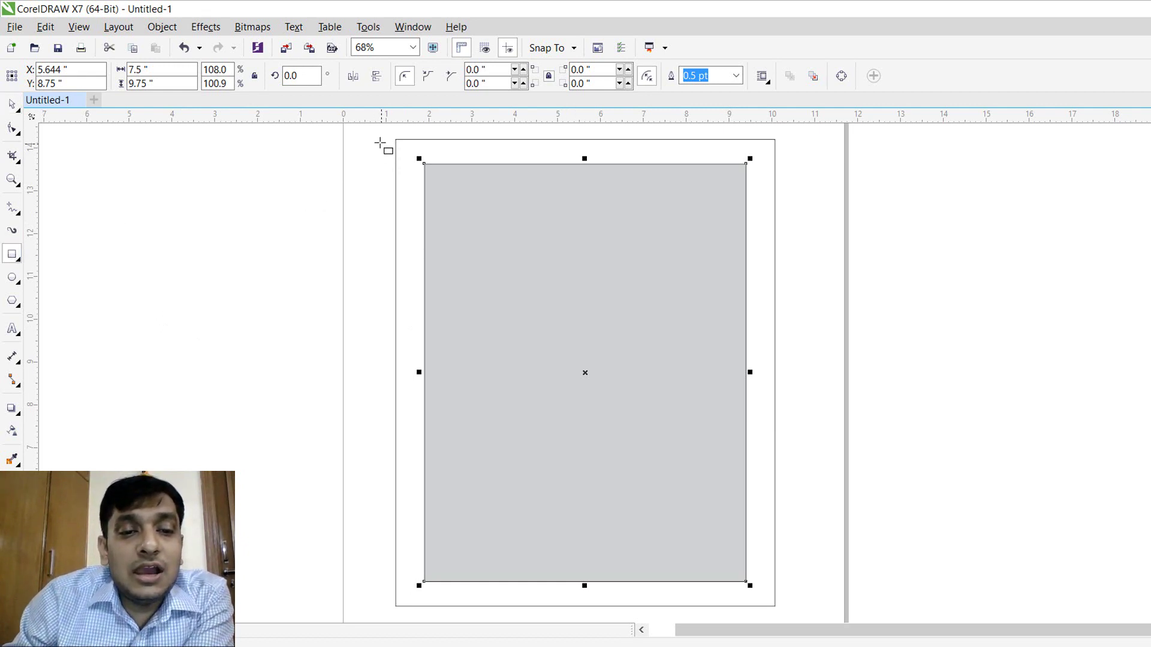
mouse_move(366, 137)
mouse_down()
mouse_move(380, 144)
mouse_move(393, 465)
mouse_move(422, 586)
mouse_move(414, 609)
mouse_up()
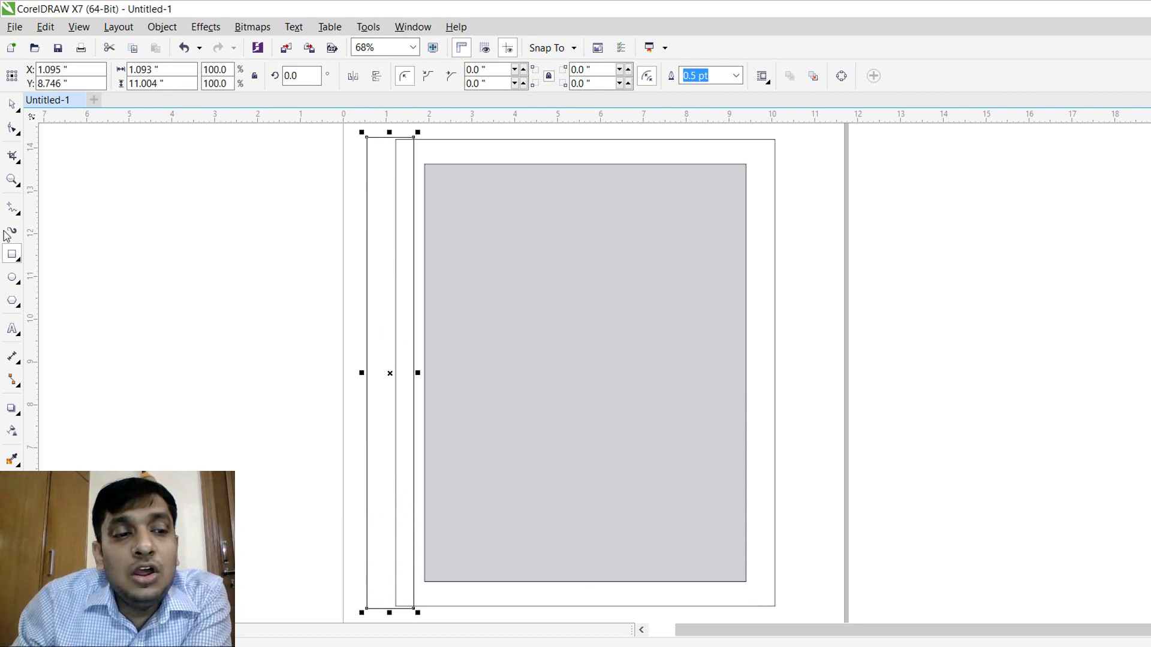
click(11, 104)
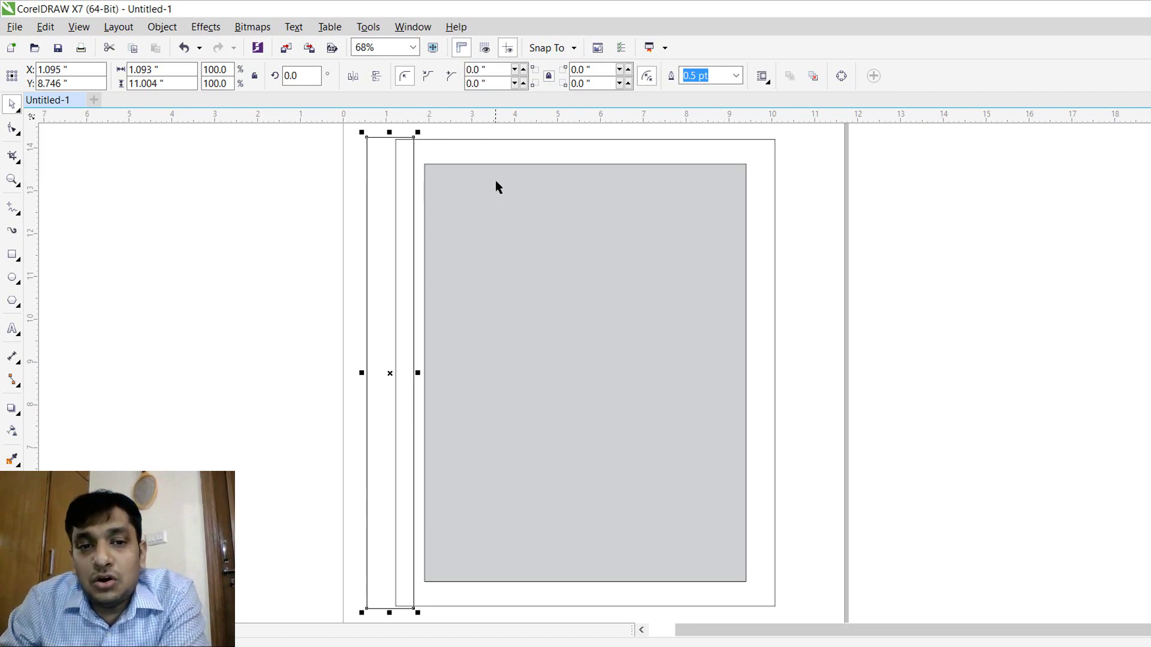
Step: Place a copy of the outer rectangle level with the original, beside the page's right edge
click(465, 141)
drag(476, 141, 928, 141)
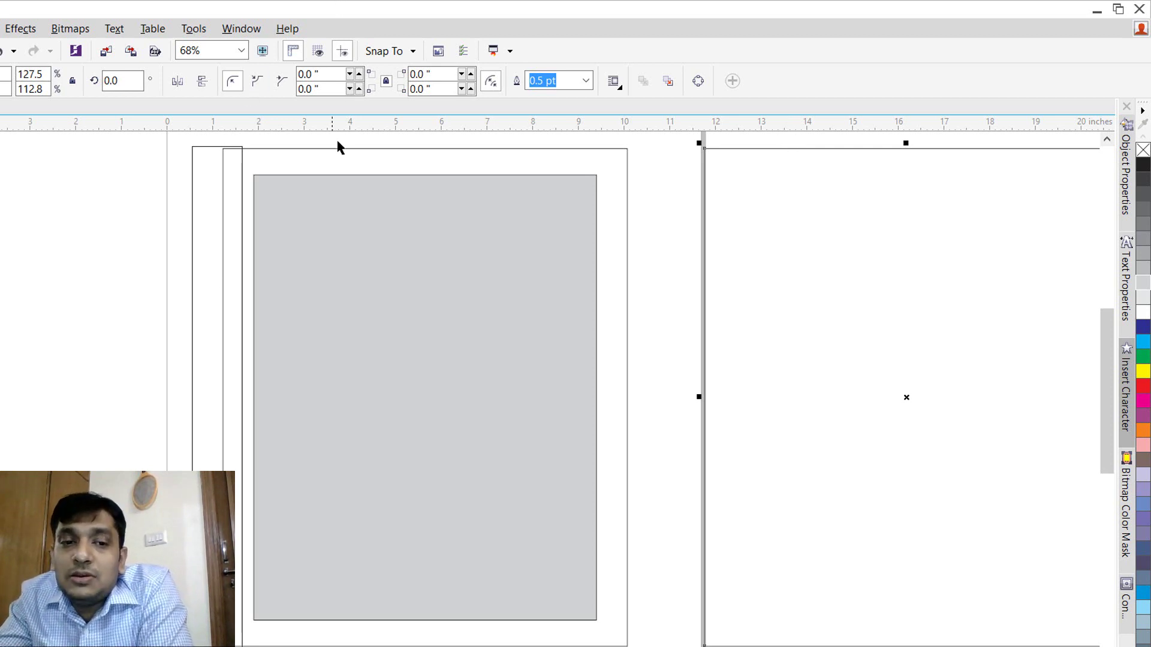
Step: Delete the narrow vertical rectangle on the outer rectangle's left edge
click(210, 146)
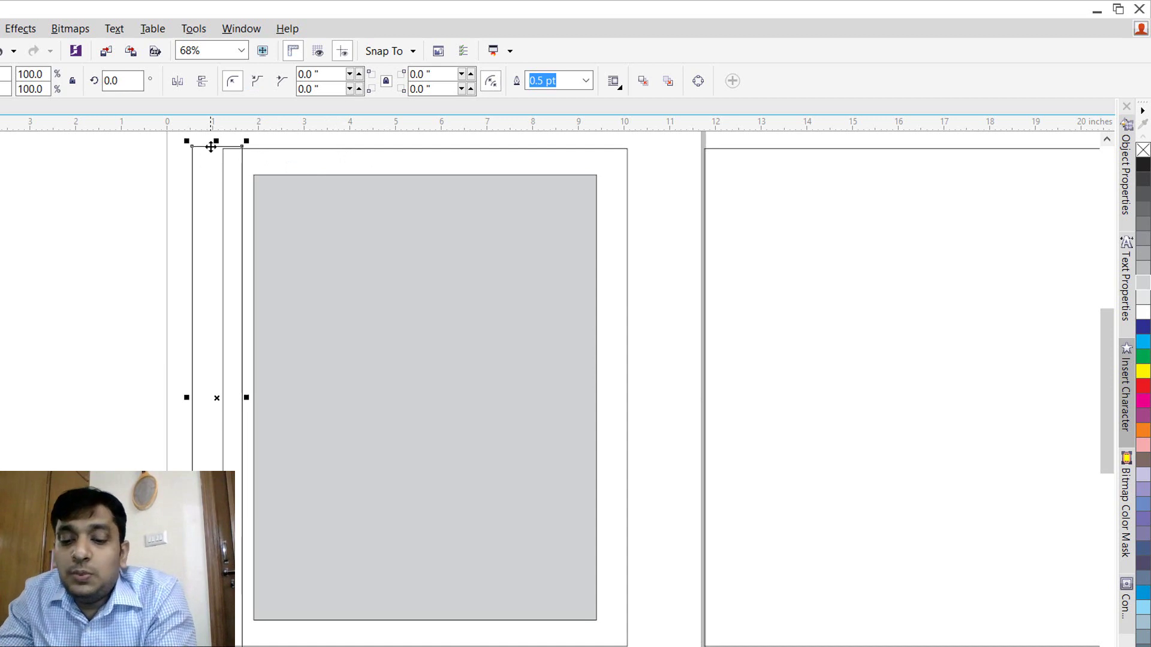
key(Delete)
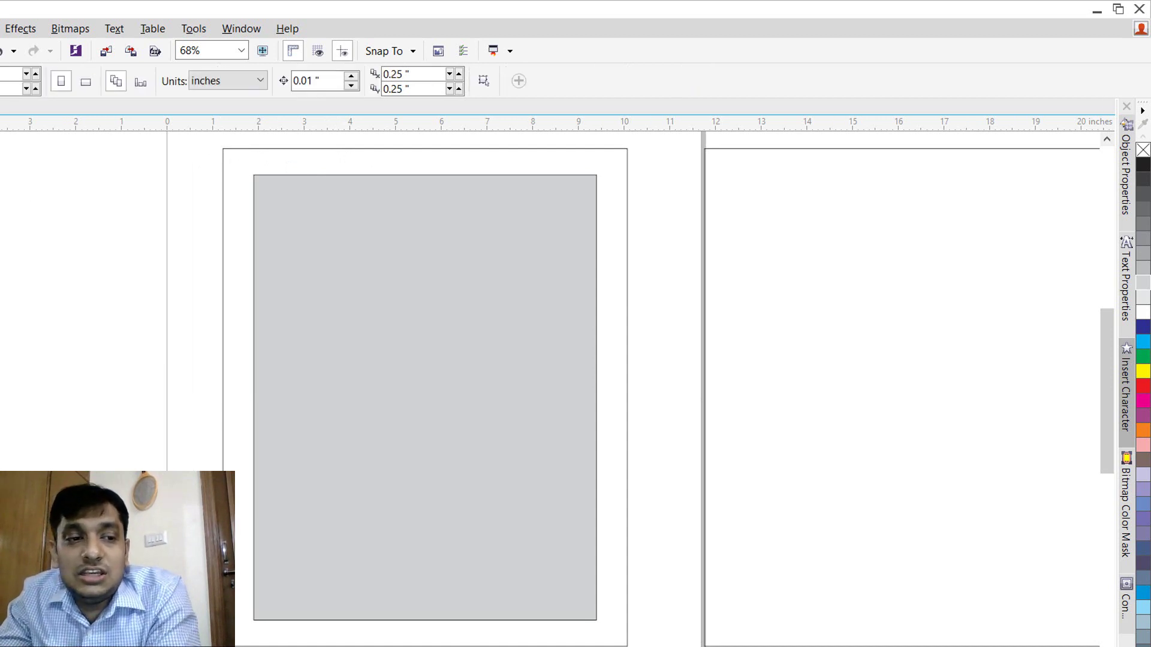
Step: Draw a horizontal band across the full width of the outer rectangle along its top edge
key(F6)
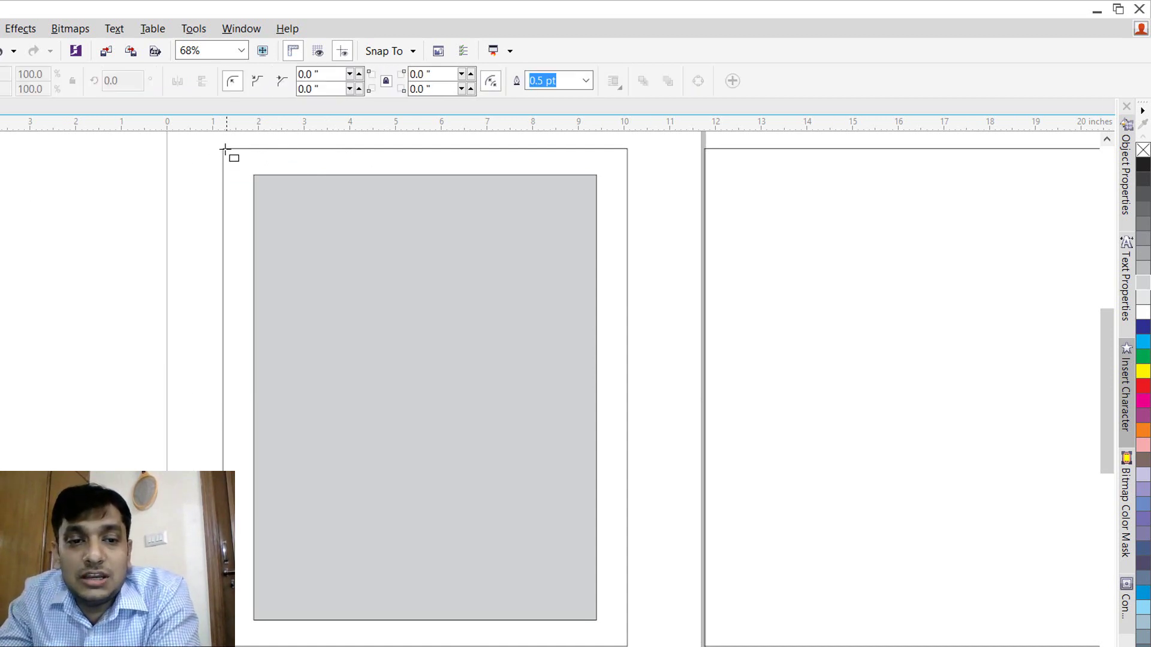
drag(227, 151, 629, 196)
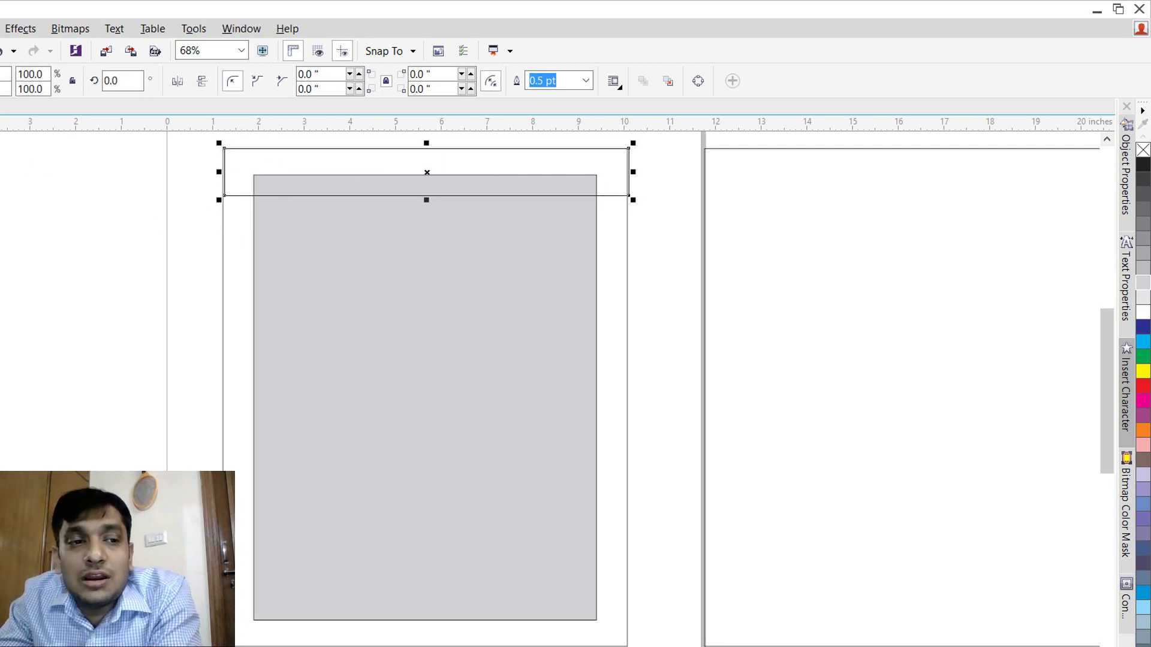
key(Escape)
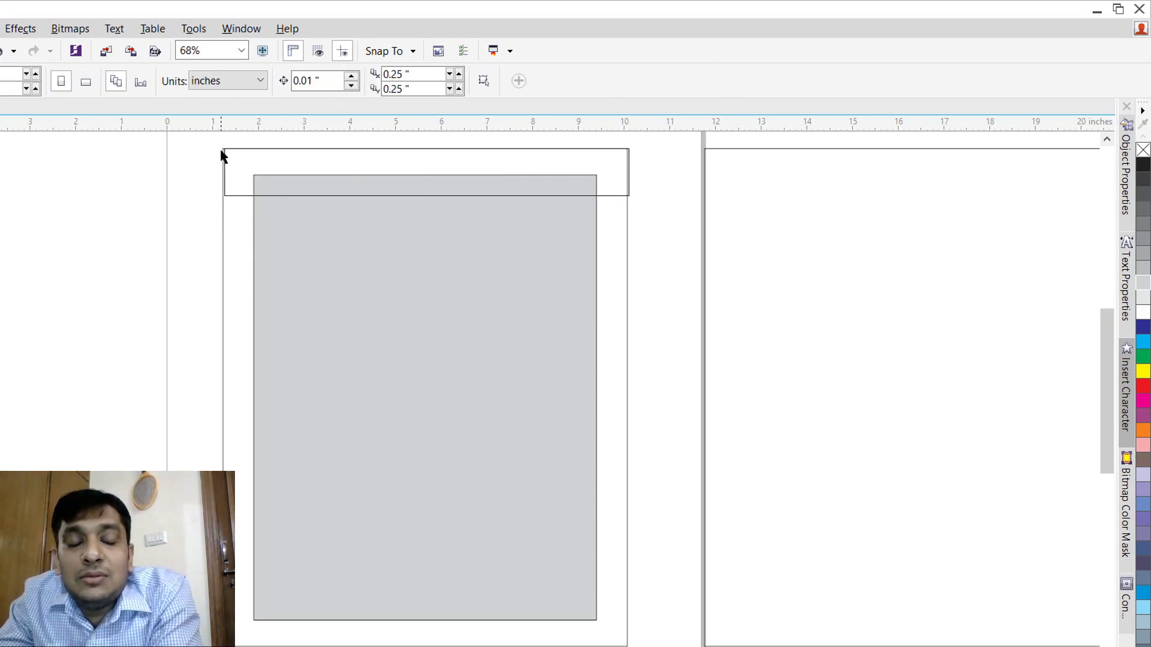
Step: Shorten the light gray inner rectangle slightly and evenly about its centre
click(331, 542)
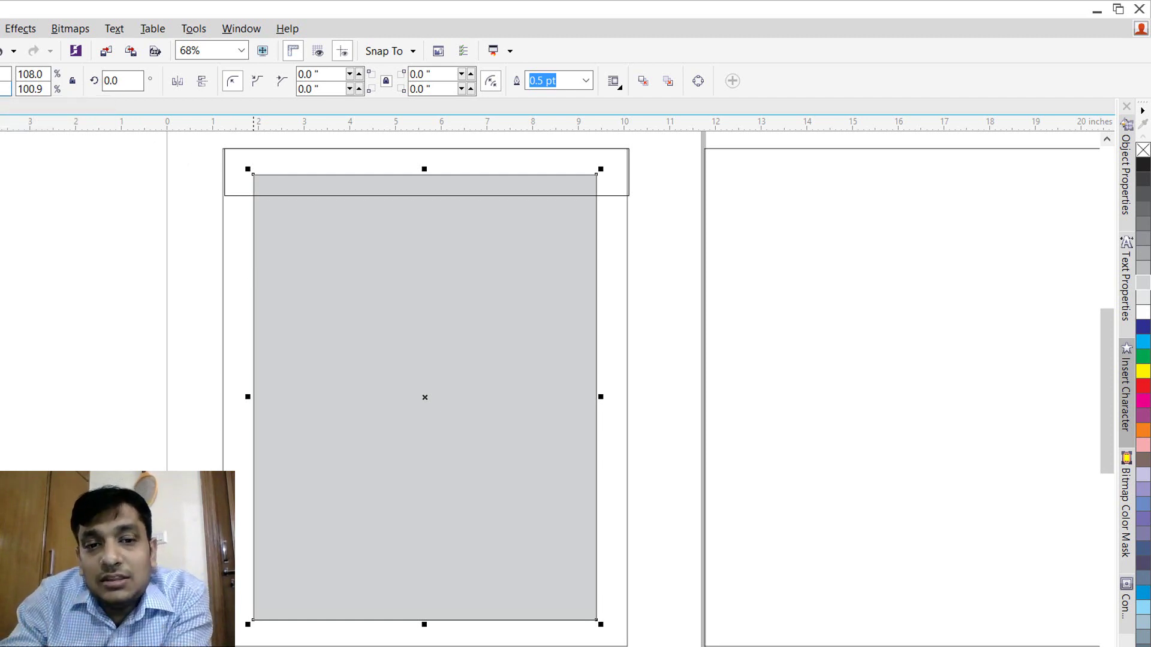
drag(425, 169, 424, 181)
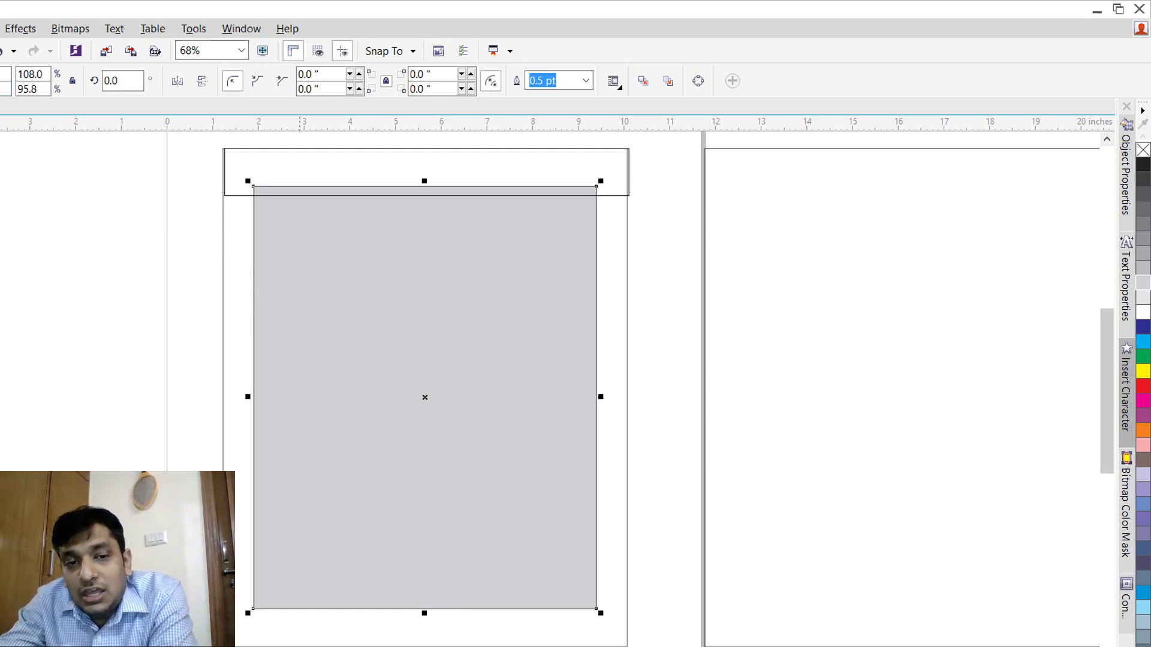
Step: Fill the horizontal band with dark gray and raise its lower edge to just above the light gray rectangle
drag(173, 139, 685, 229)
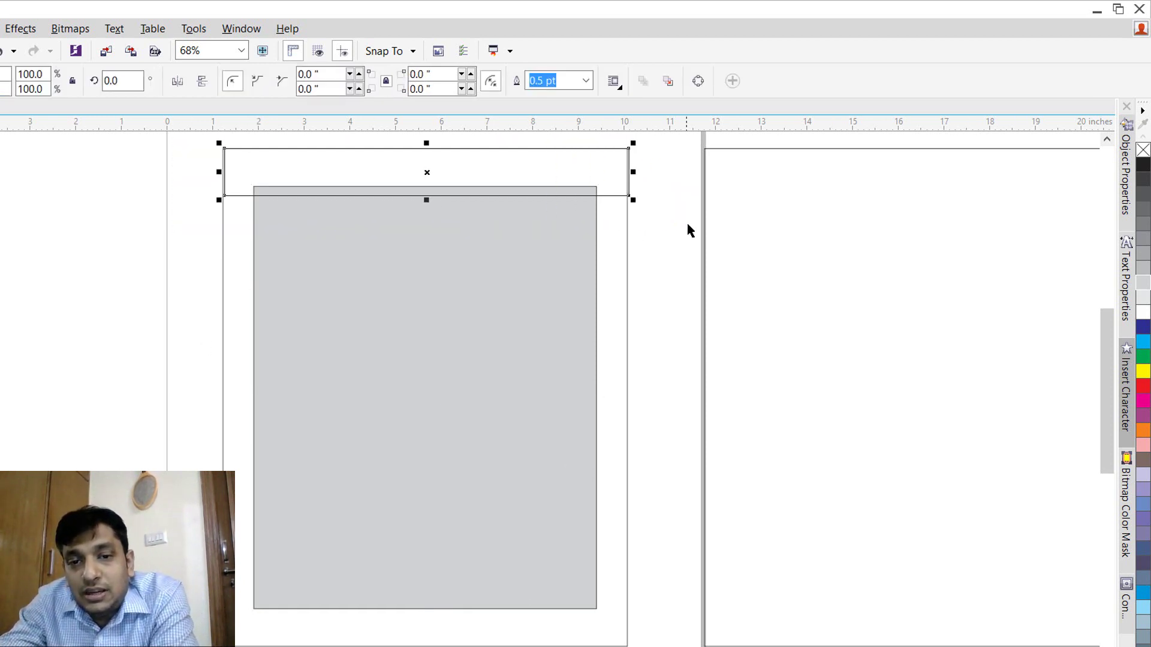
click(1143, 210)
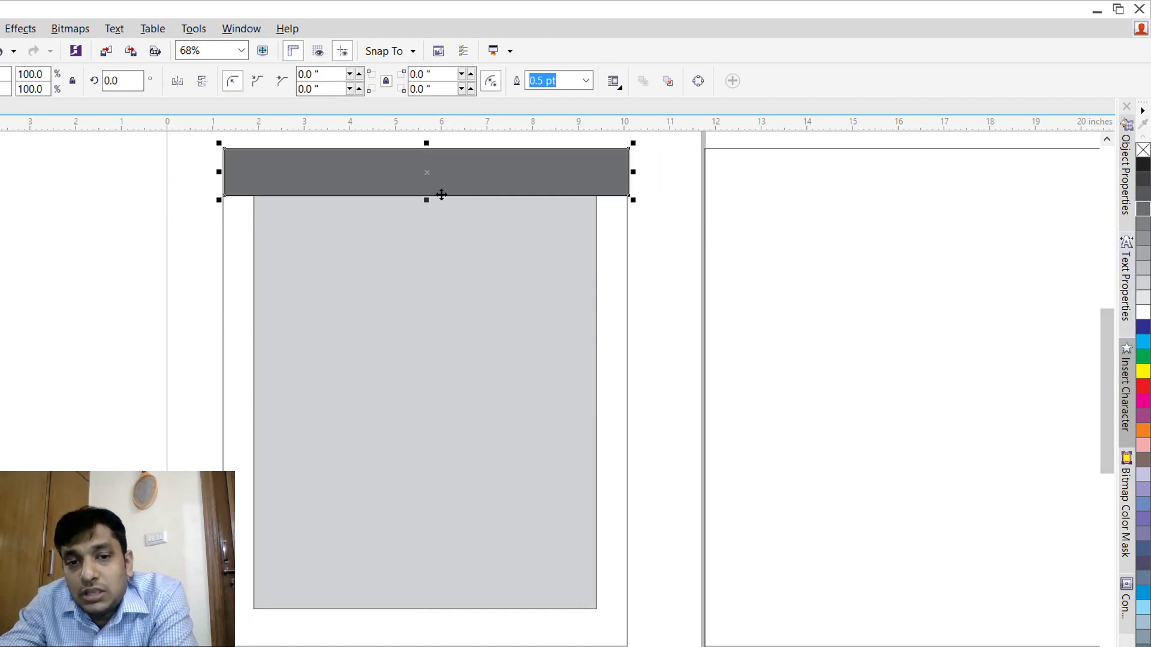
drag(426, 200, 428, 178)
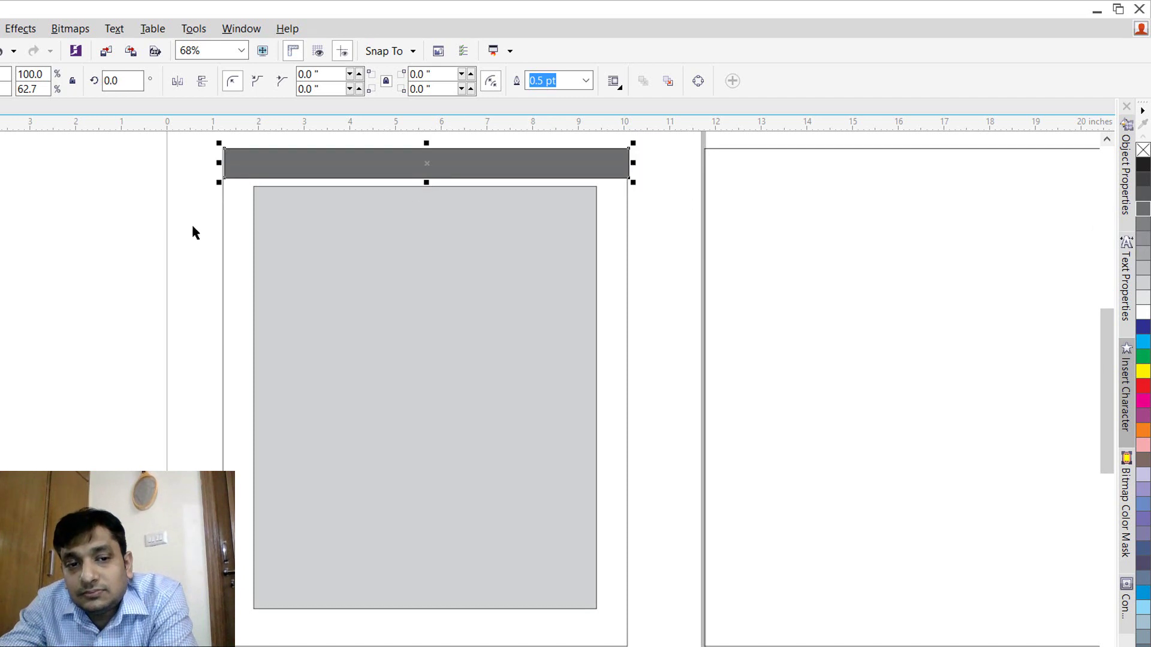
click(171, 233)
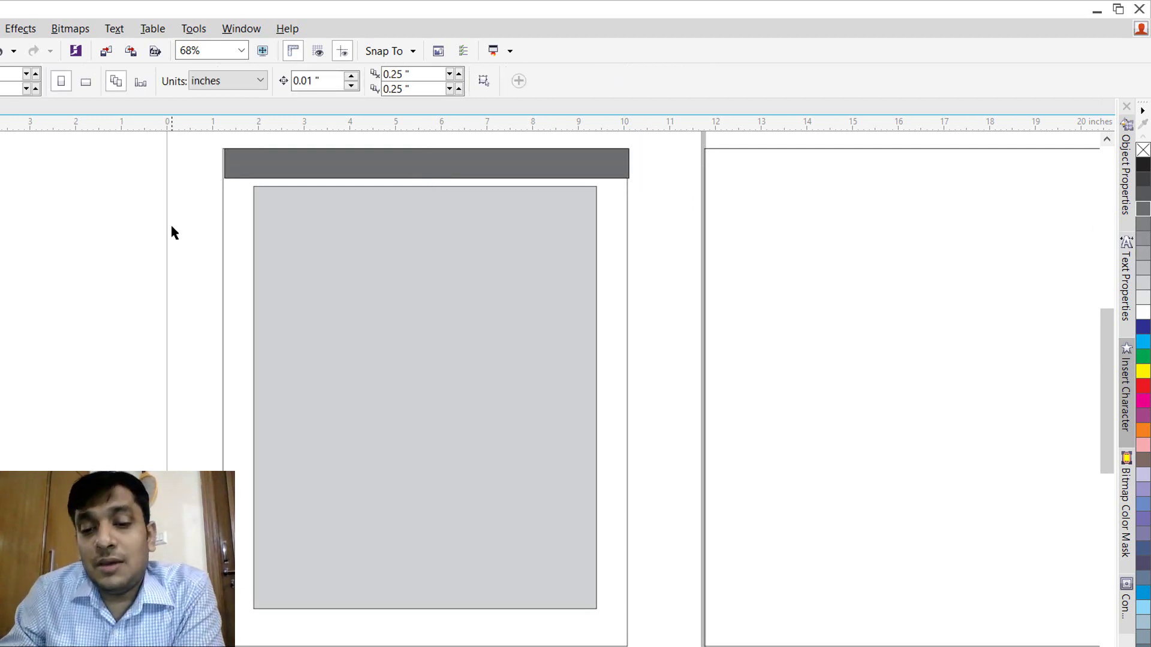
Step: Move the copied outer rectangle clear of the page's right edge and resize it to 7.25 by 9 inches
click(722, 149)
drag(722, 149, 735, 149)
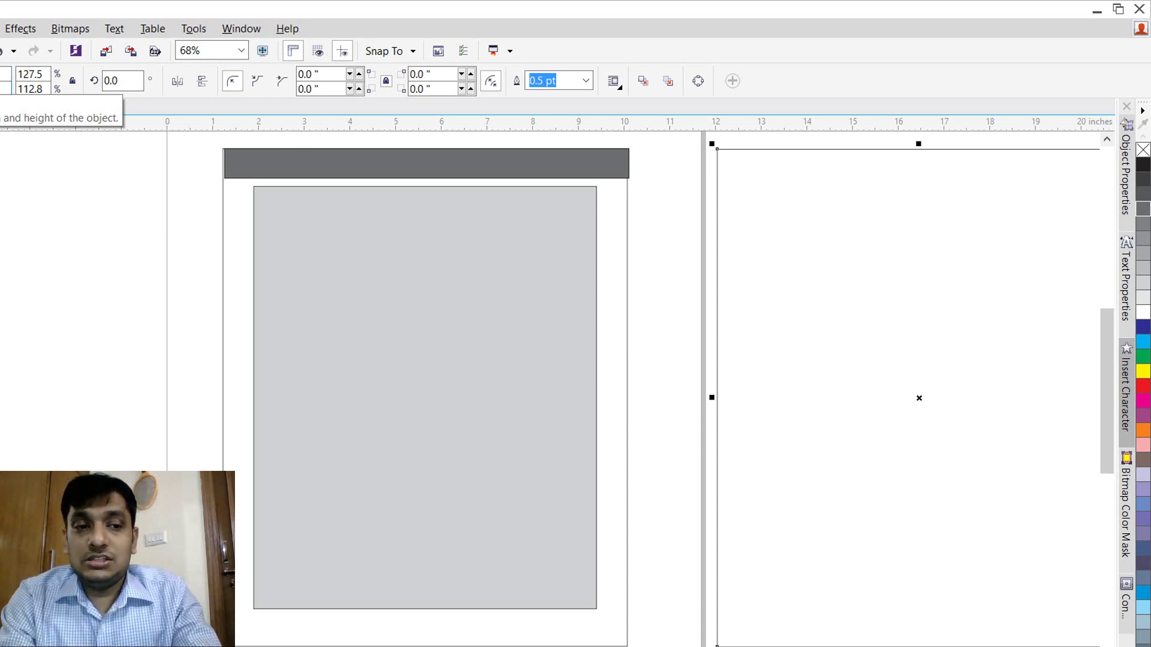
key(ctrl+z)
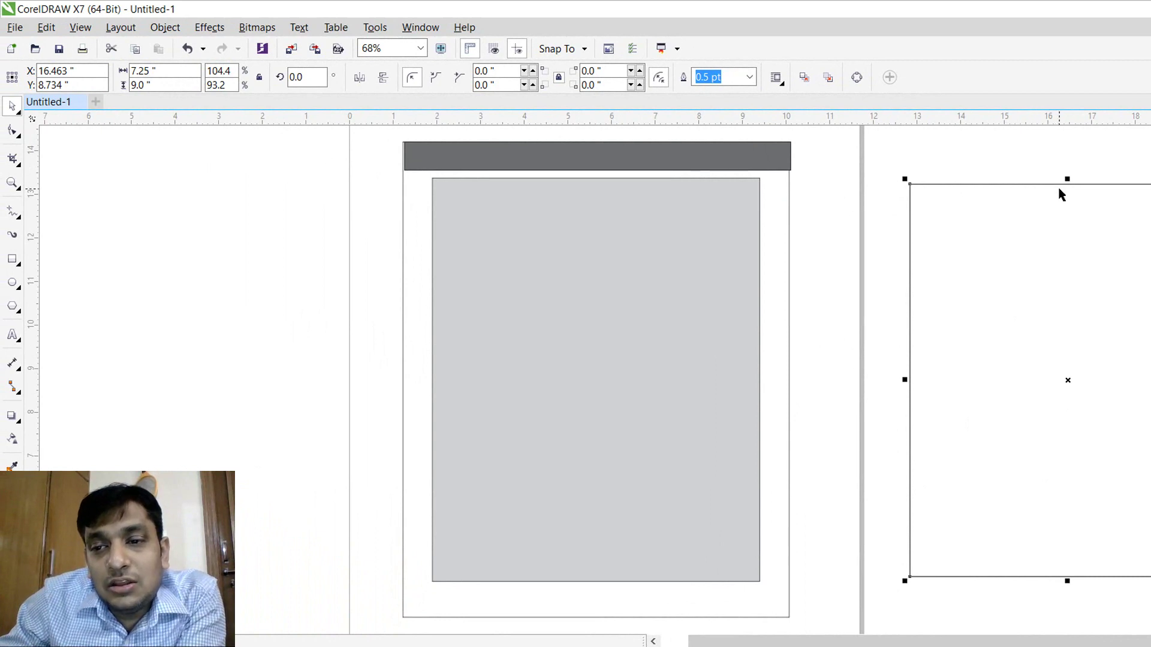
Step: Size the concentric copy of the 7.25 by 9 inch rectangle to 6.25 by 8 inches
click(132, 71)
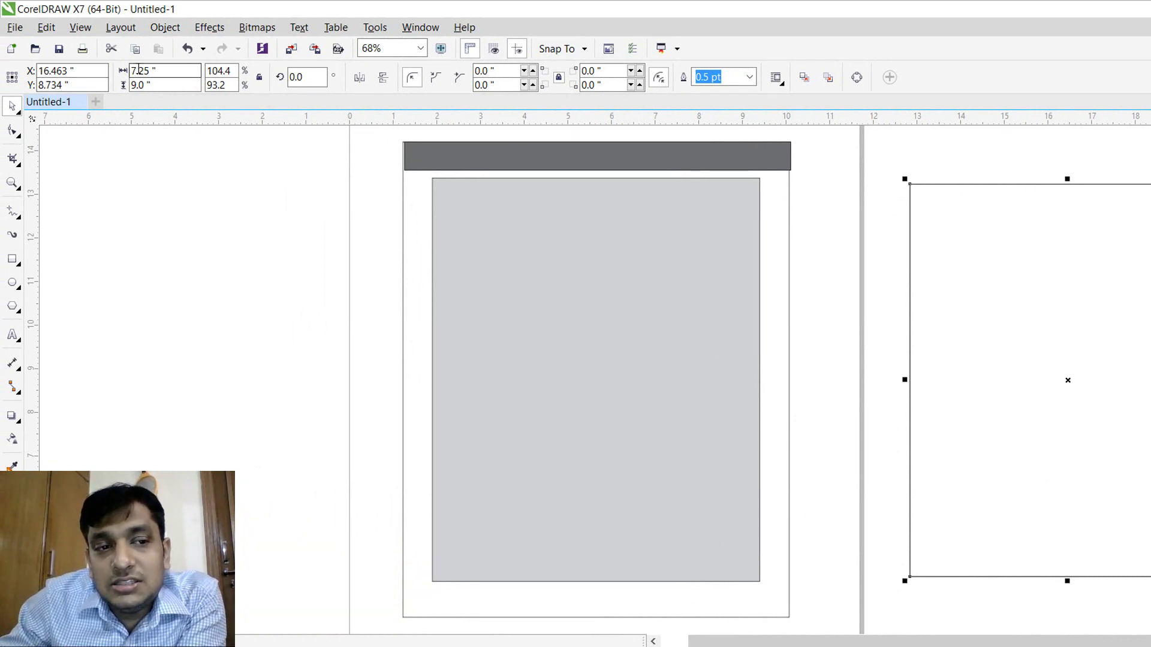
drag(136, 71, 118, 73)
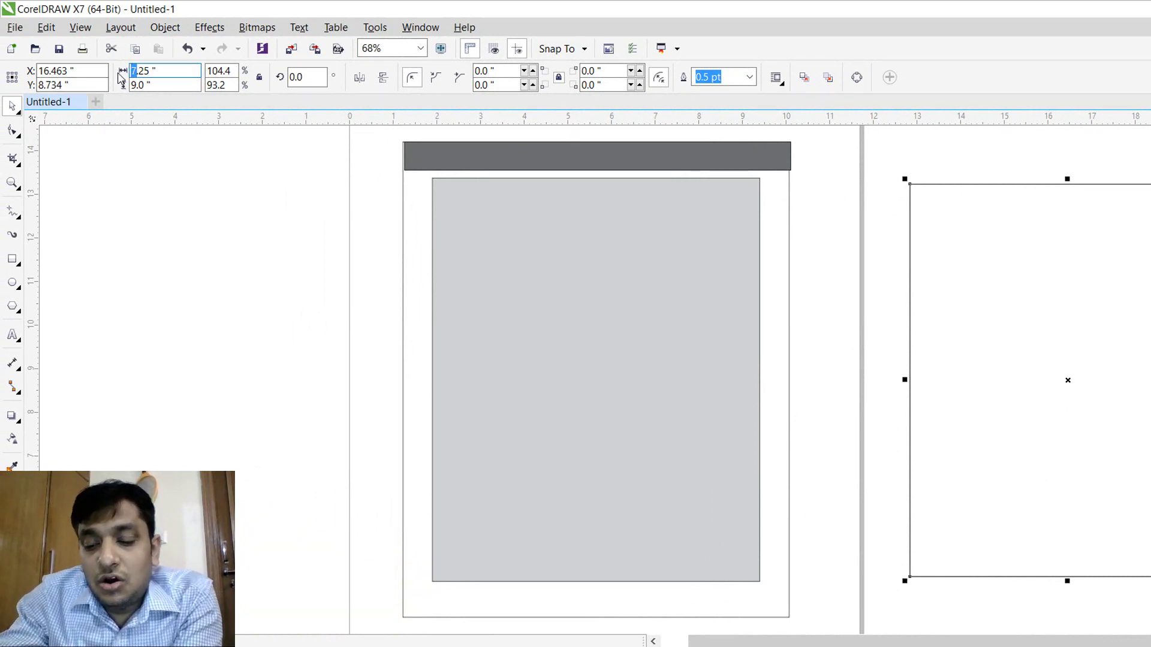
text(6)
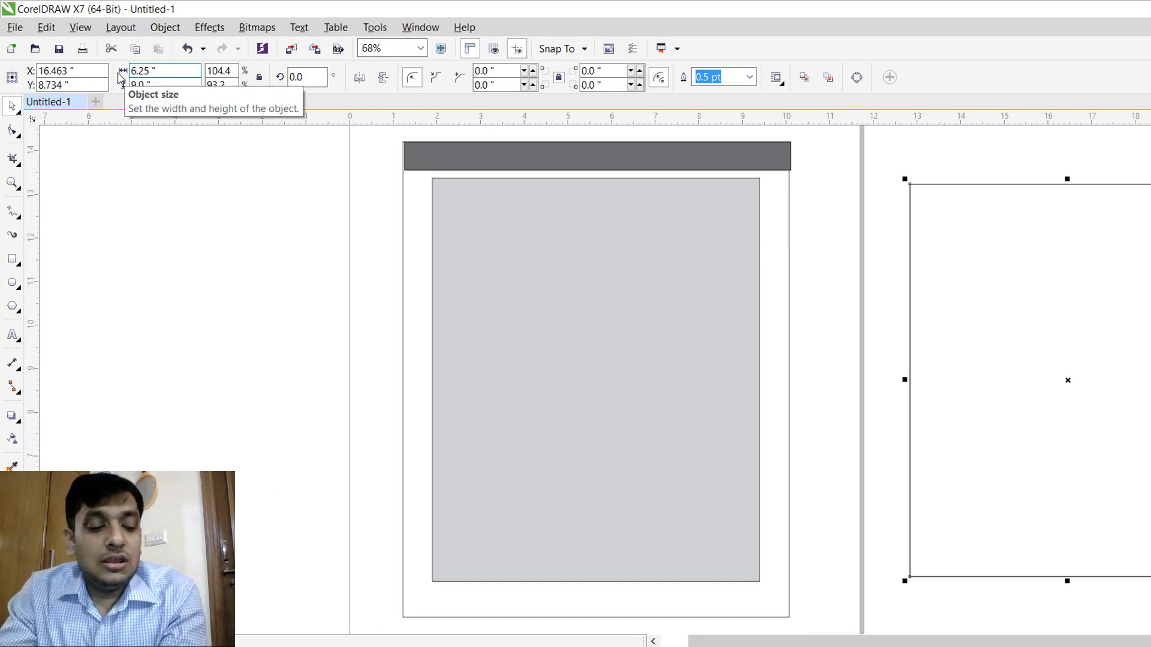
key(Tab)
text(8)
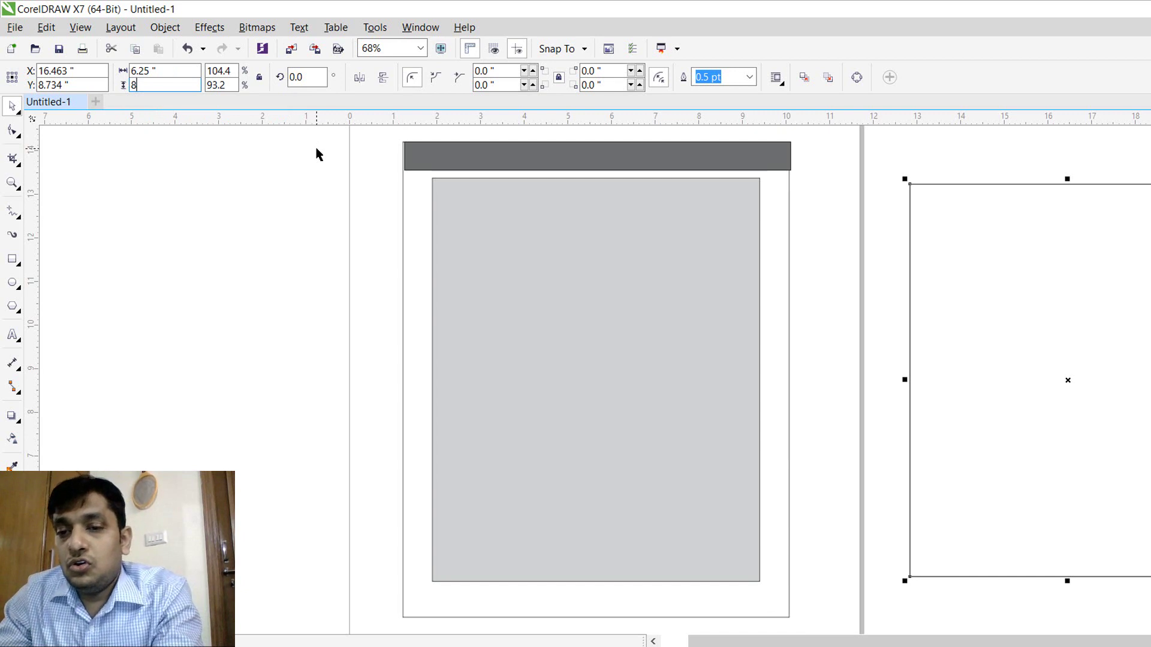
key(Return)
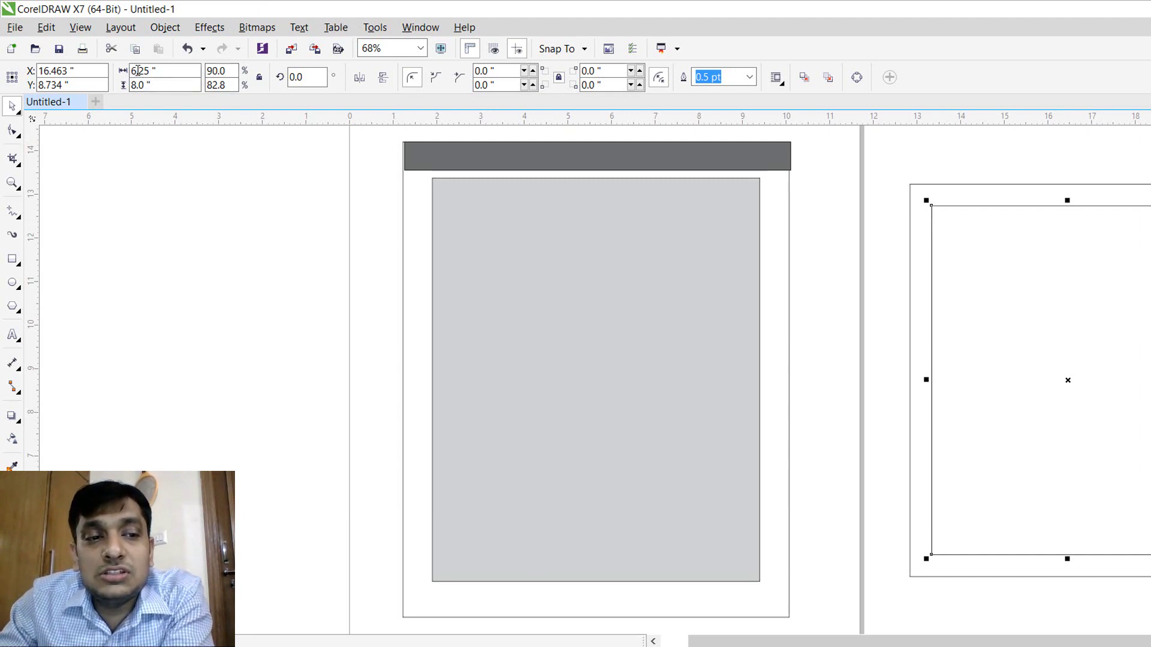
Step: Resize the inner rectangle beside the page to 6 inches wide and 7.75 inches high
mouse_move(136, 72)
mouse_down()
mouse_move(174, 86)
mouse_move(131, 85)
mouse_up()
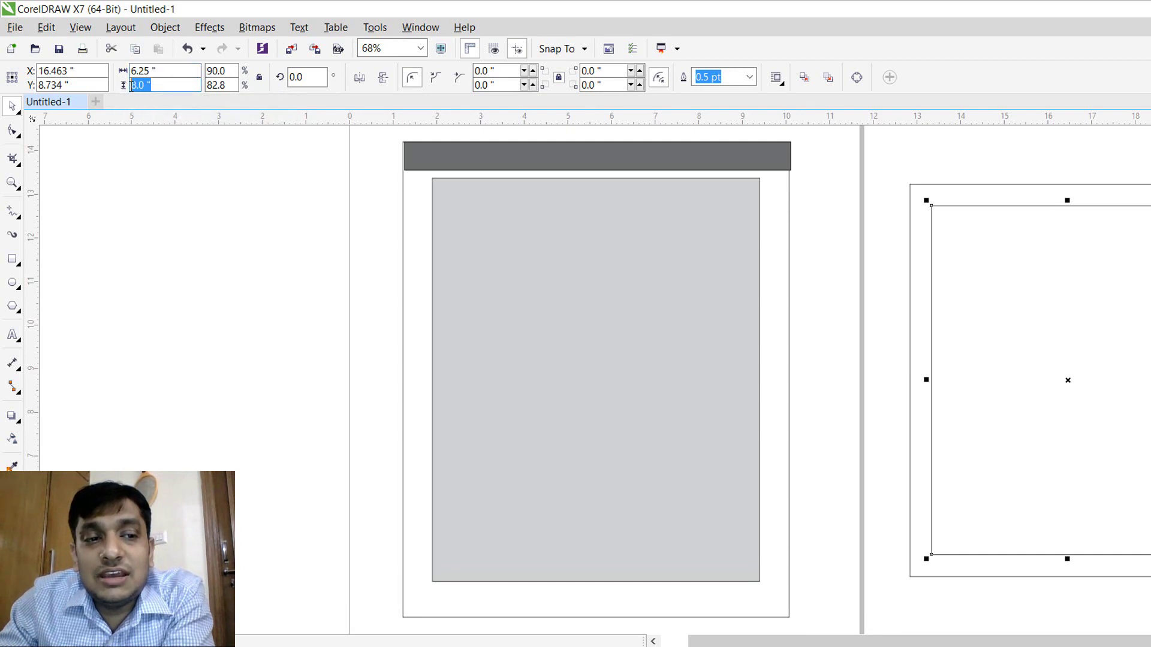
text(7)
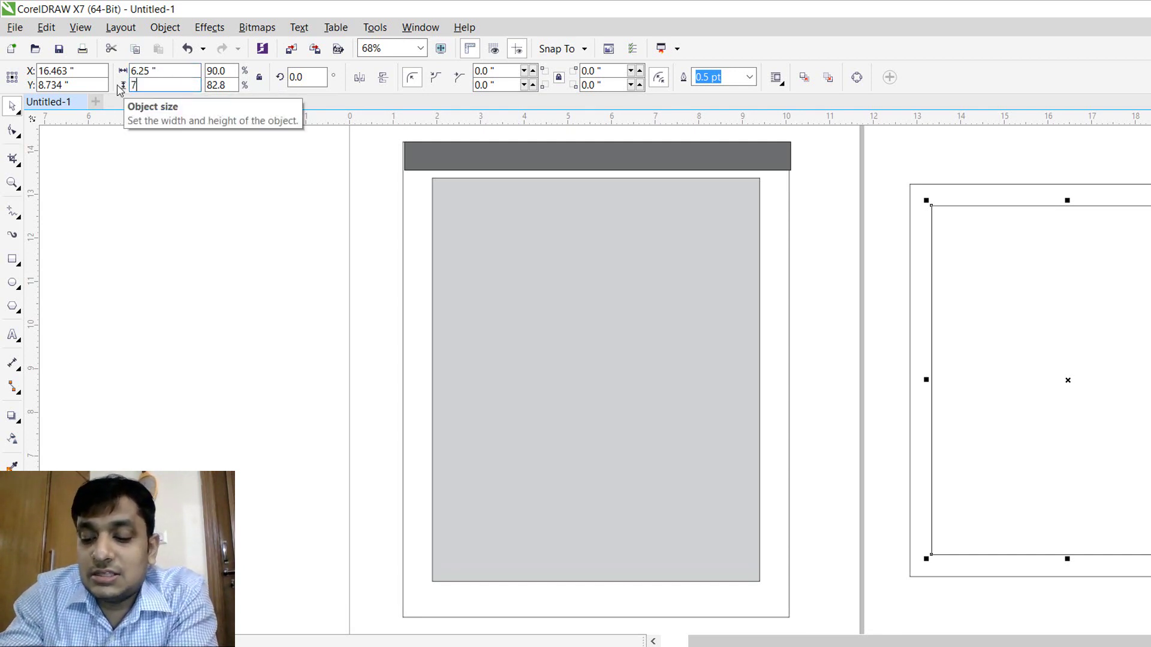
text(.75)
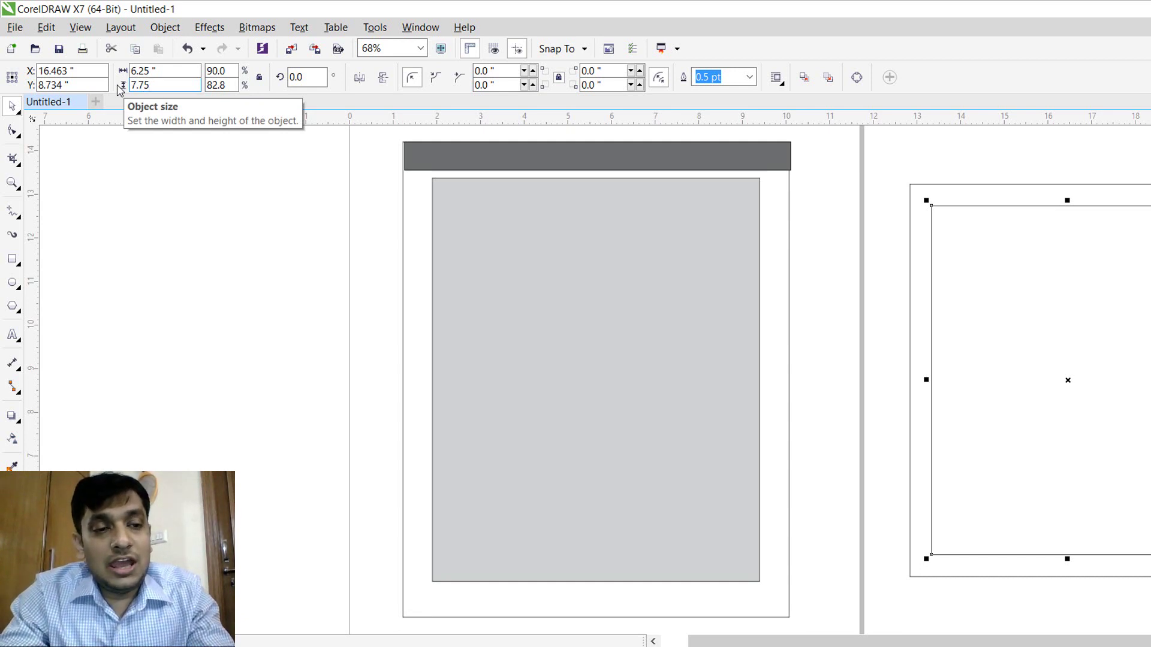
key(shift+Tab)
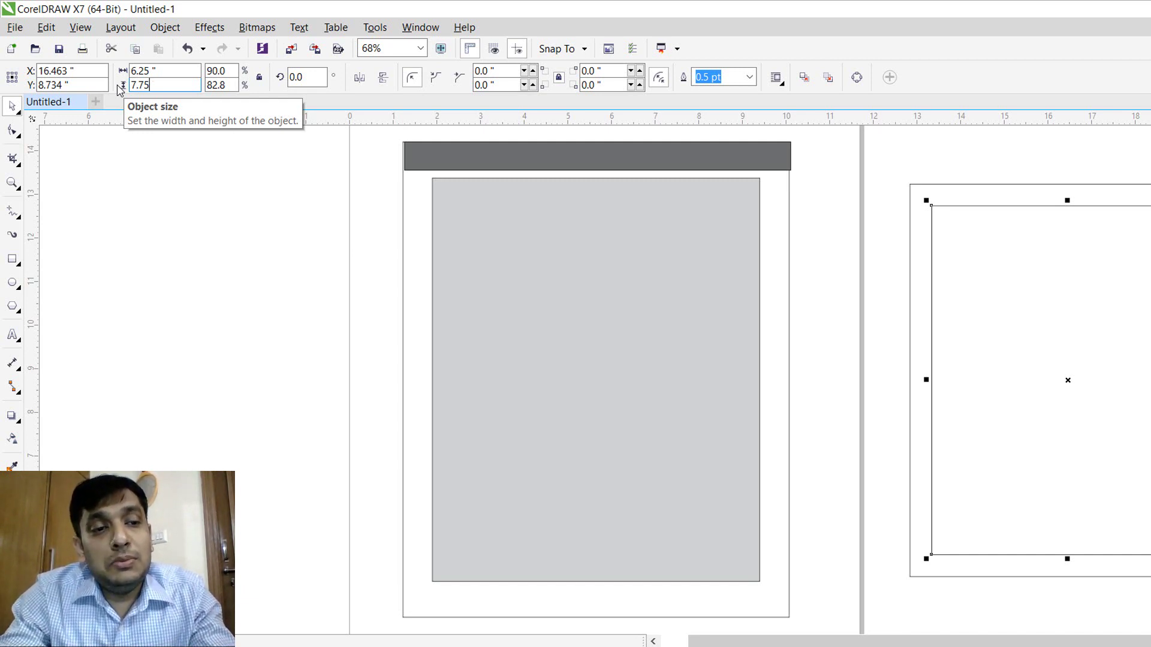
key(shift+Tab)
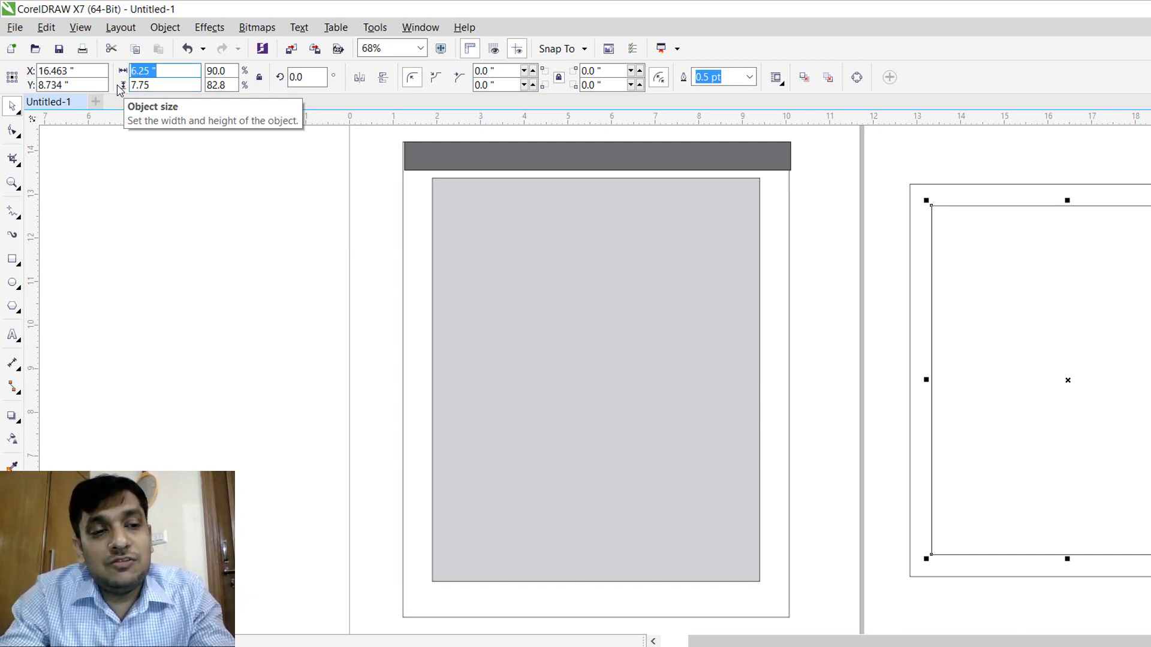
key(Tab)
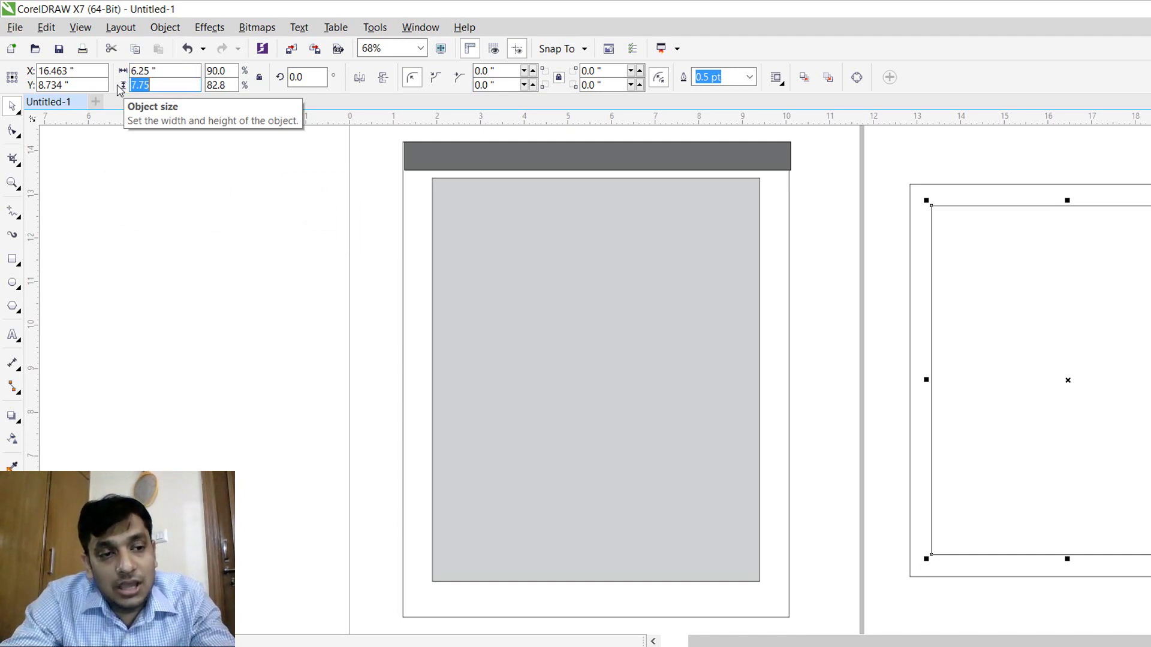
key(shift+Tab)
text(6)
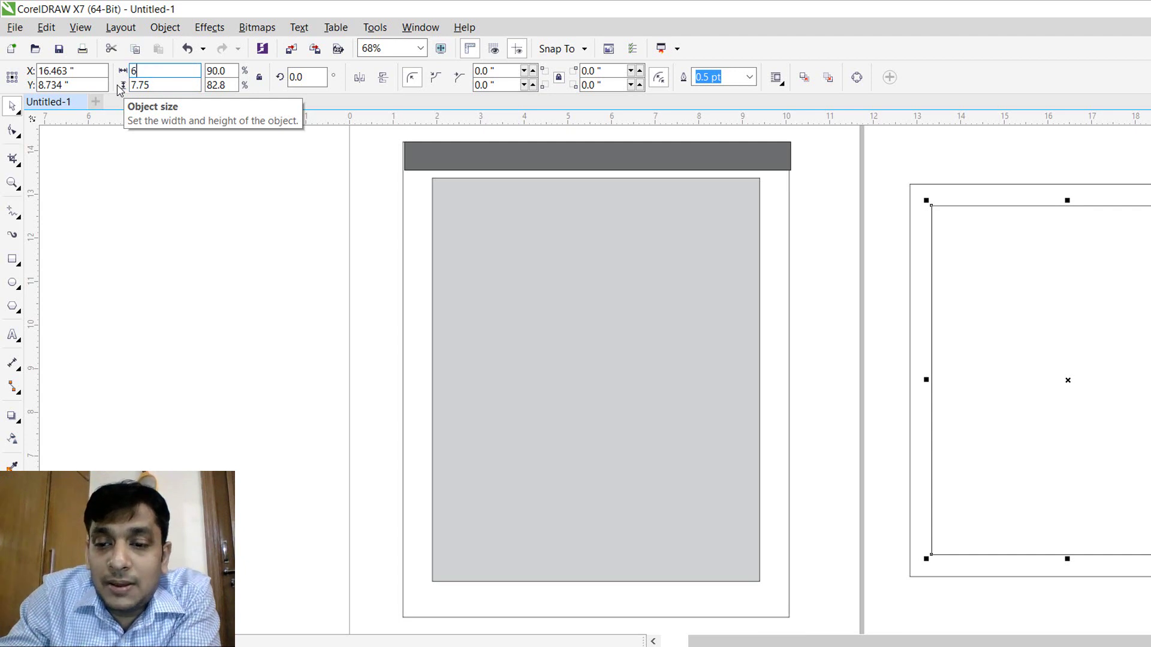
key(Return)
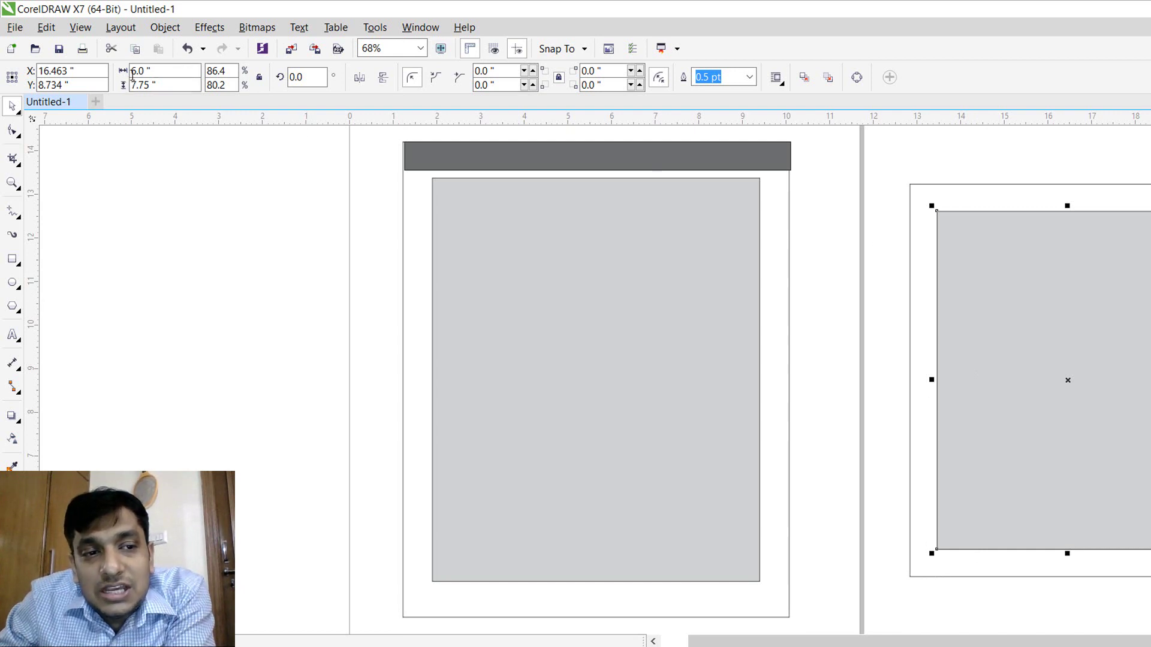
Step: Draw a vertical strip about 0.6 by 9.1 inches along the left edge of the layout beside the page
click(156, 72)
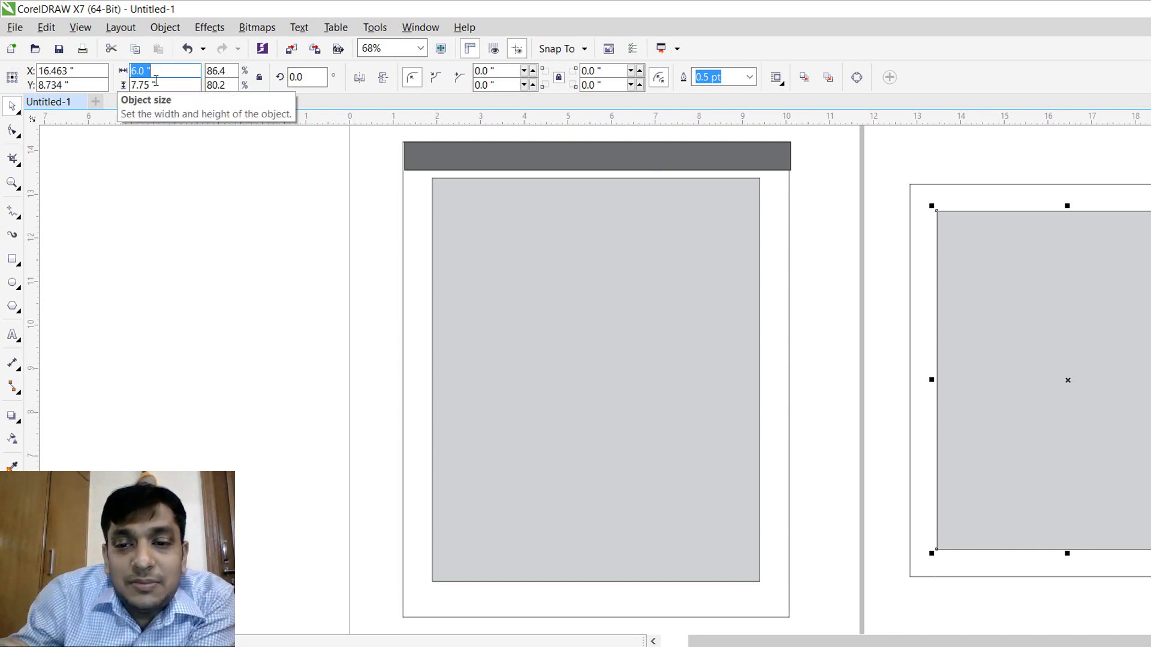
click(142, 334)
click(14, 260)
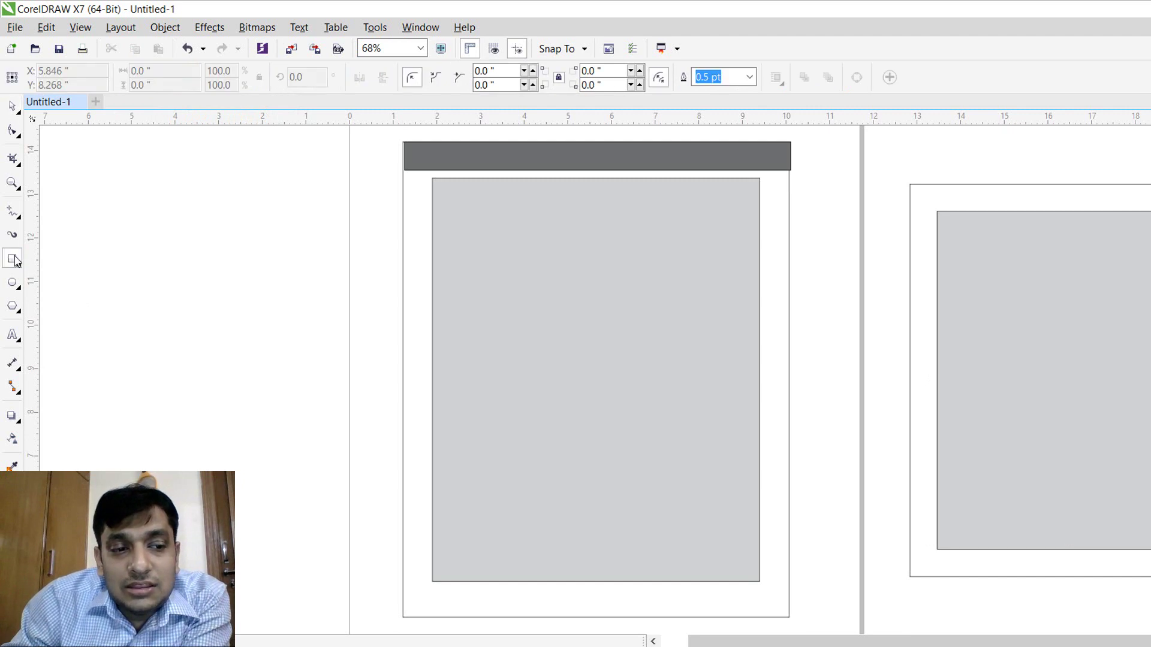
drag(904, 186, 931, 584)
click(12, 106)
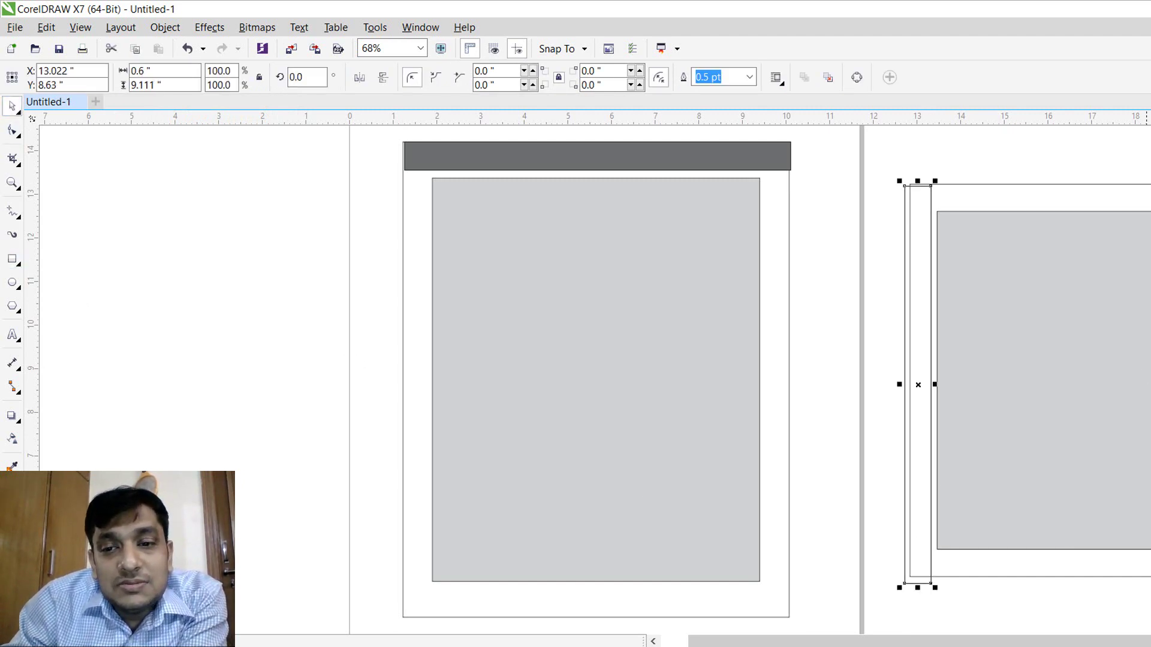
Step: Set the width of the light gray rectangle inside the 7.25 by 9 inch outline to 5.5 inches
click(1109, 324)
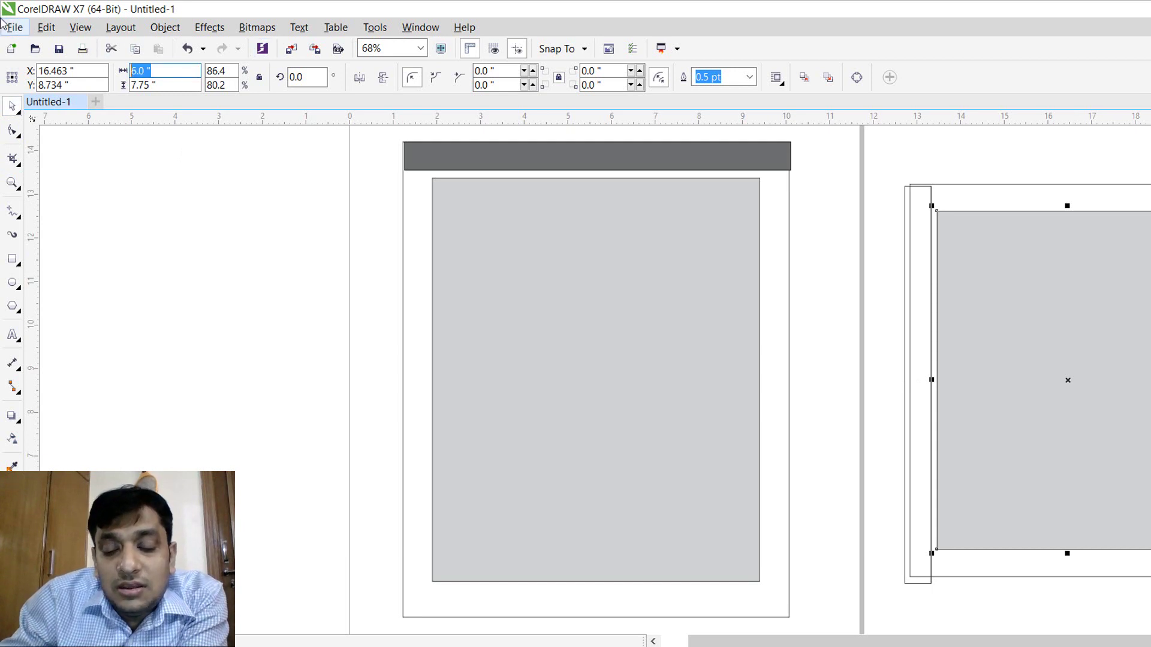
text(5.5)
key(Return)
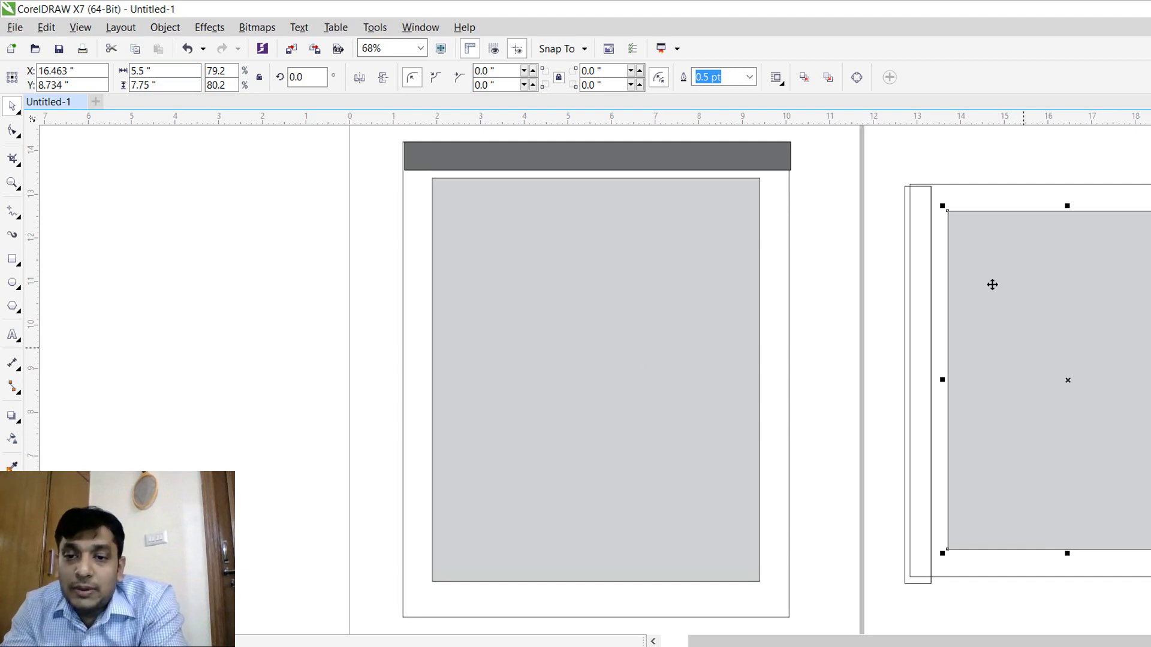
Step: Place a copy of the 5.5 inch wide light gray rectangle left of the page and resize it to 6 by 7.25 inches
drag(1091, 314, 226, 298)
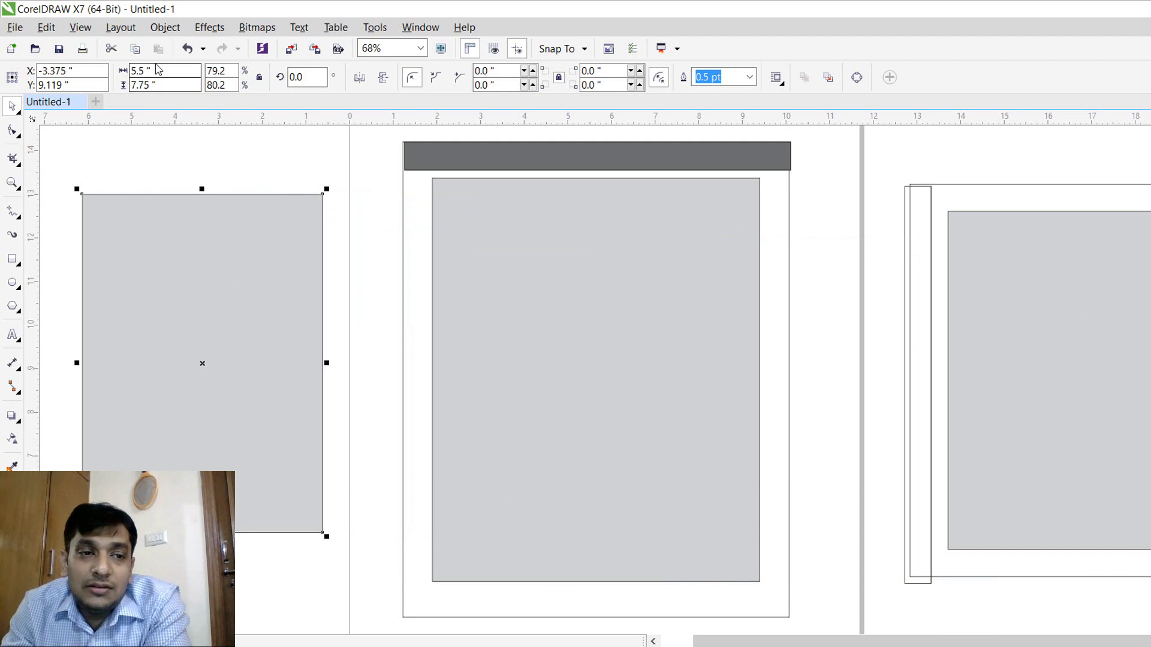
click(174, 72)
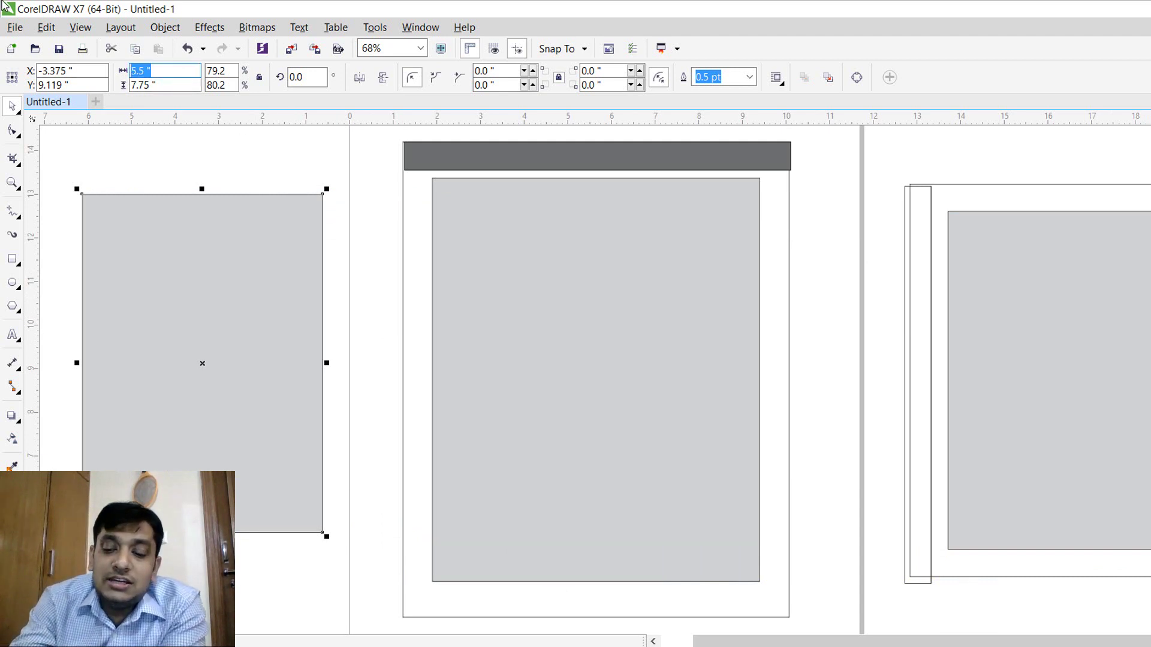
text(6)
key(Return)
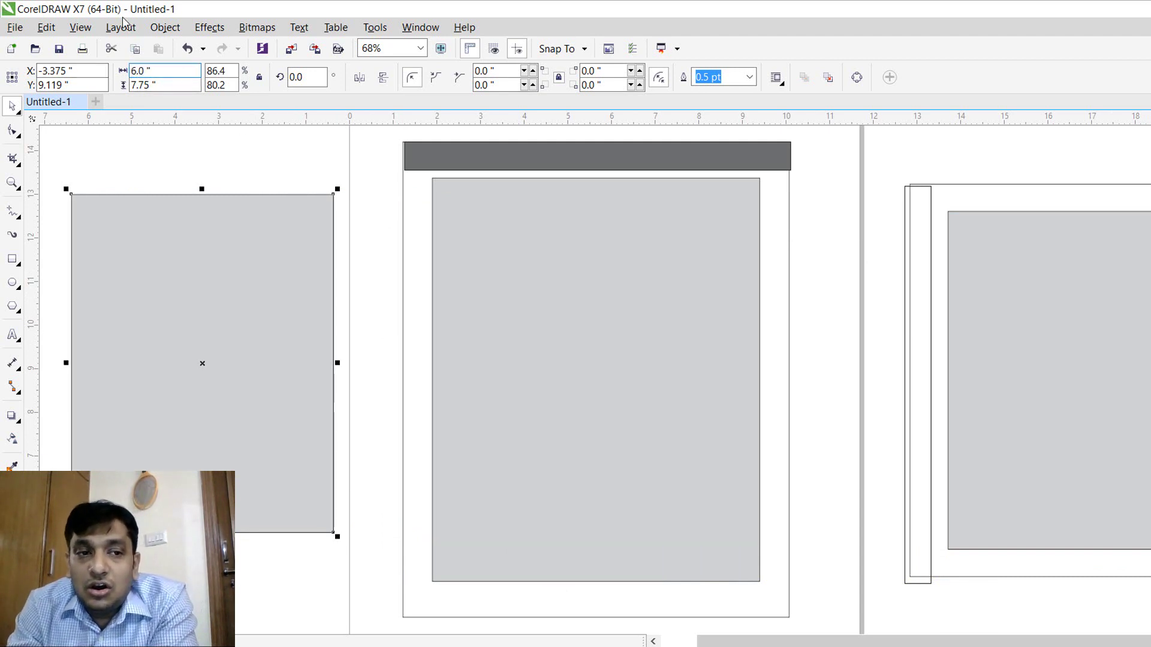
click(163, 85)
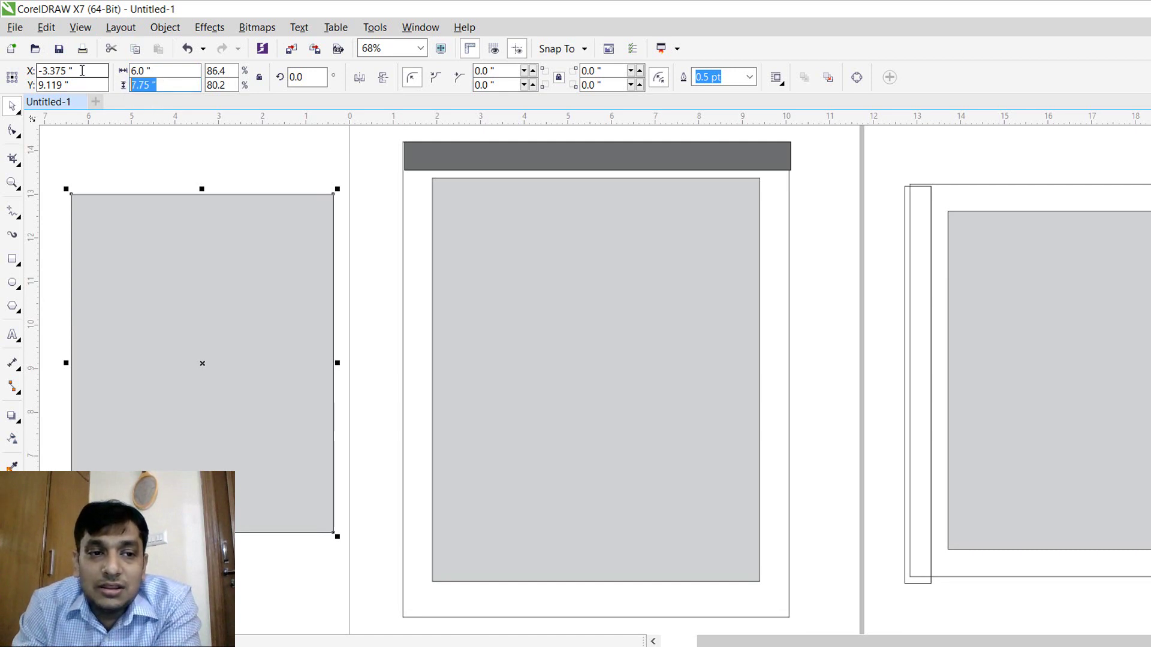
text(7.25)
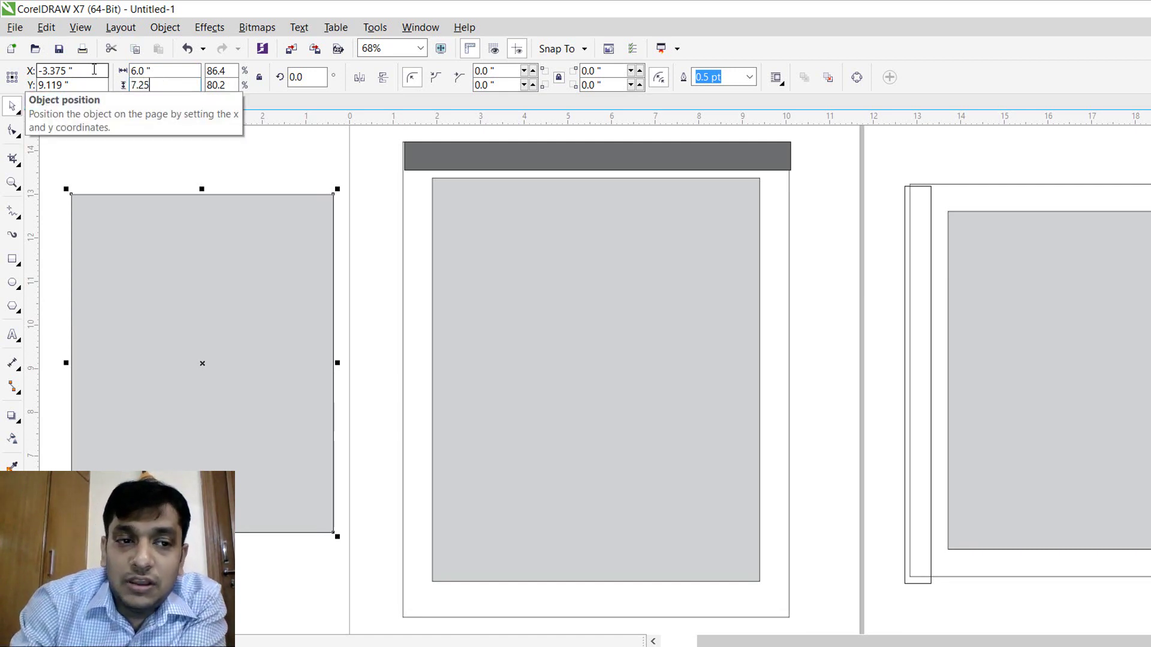
key(Return)
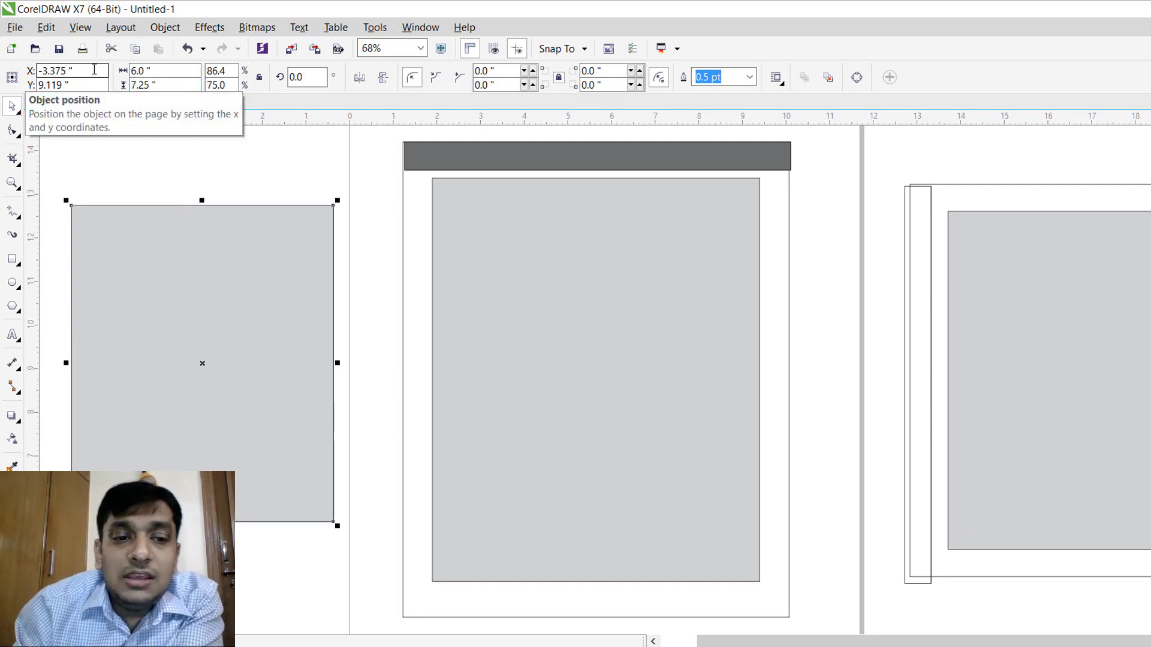
click(288, 179)
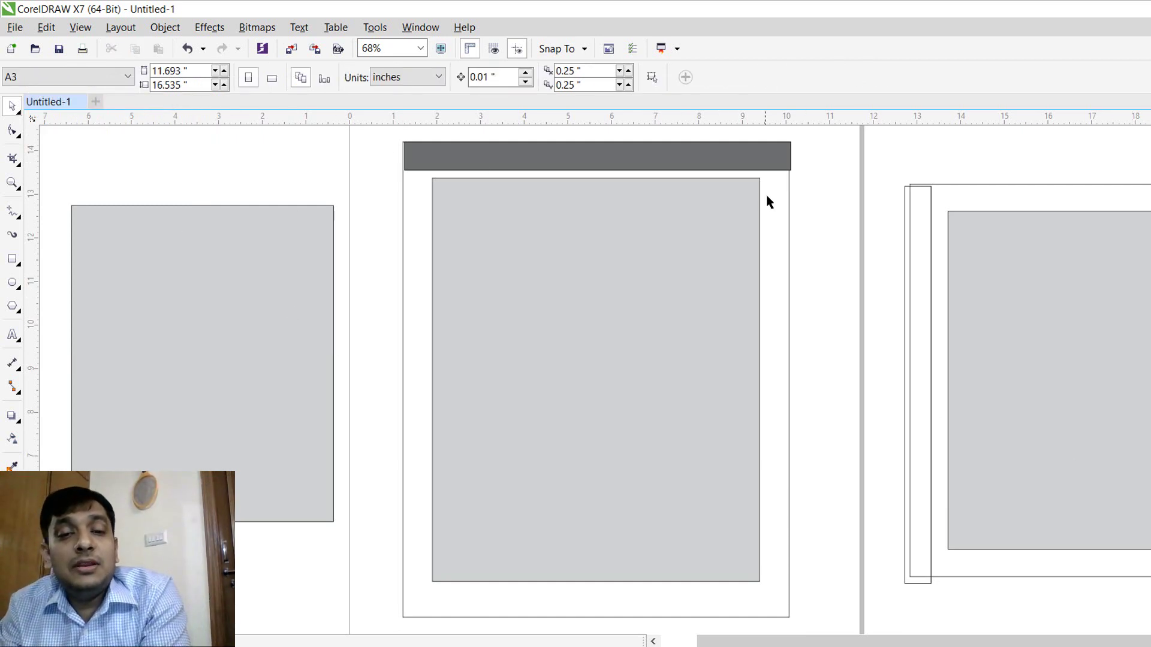
Step: Copy the dark gray header band onto the top edge of the light gray rectangle left of the page
click(722, 159)
drag(721, 159, 313, 195)
click(264, 274)
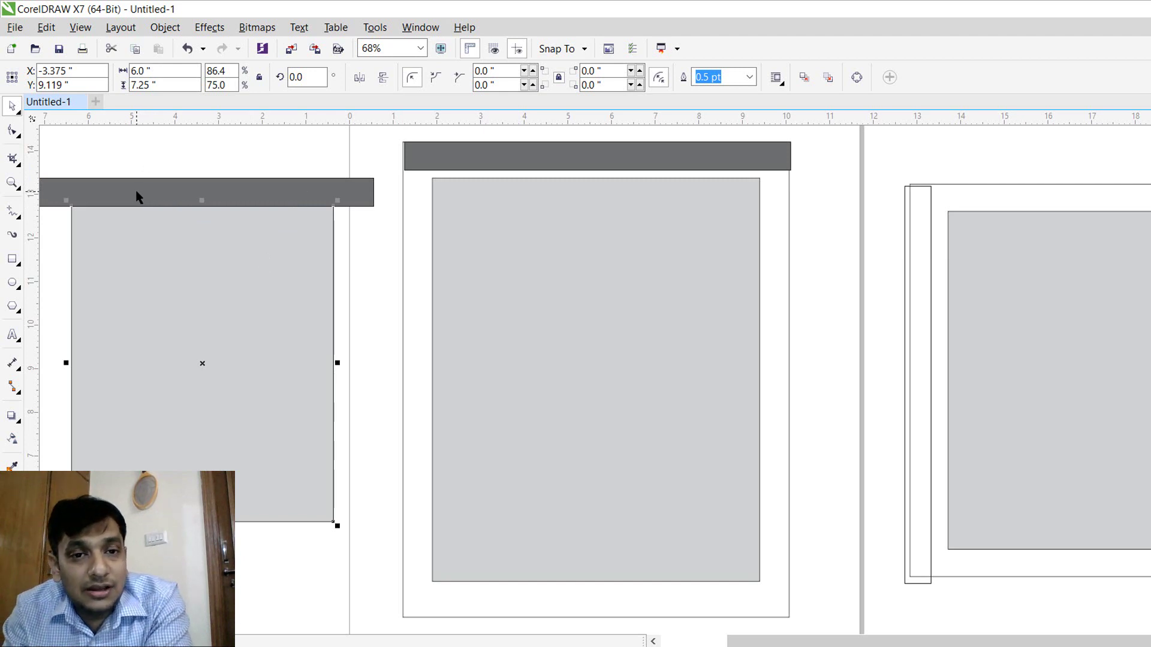
click(199, 137)
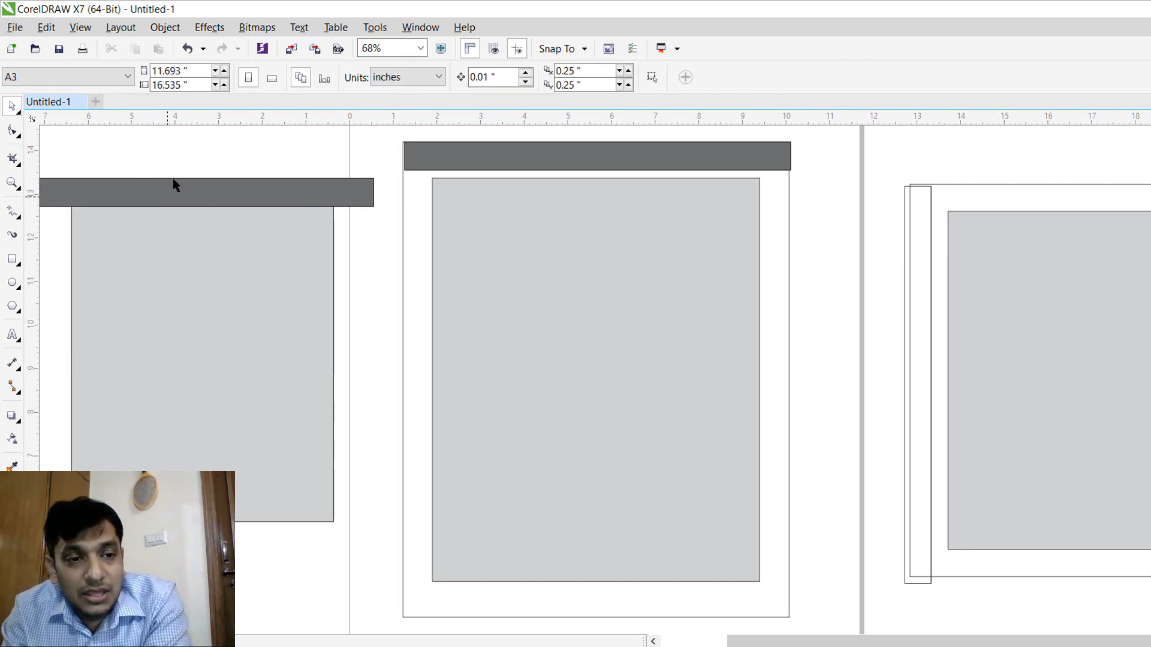
Step: Fill the vertical strip with black and move it right against the left edge of the neighbouring light gray rectangle
drag(875, 162, 965, 614)
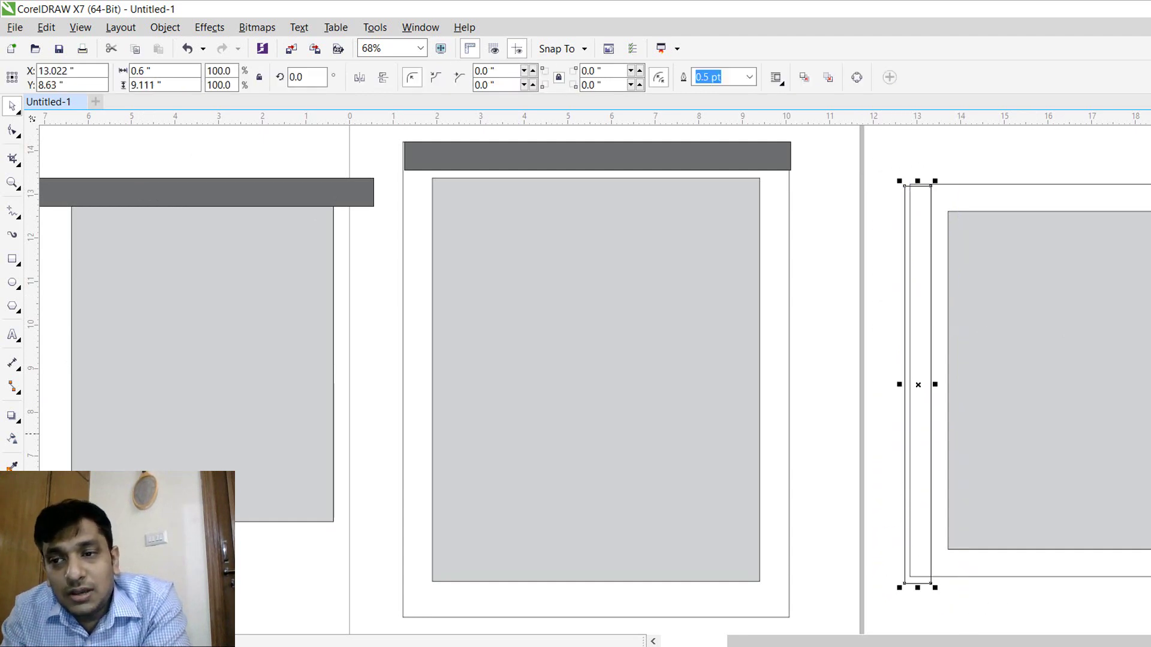
click(1148, 258)
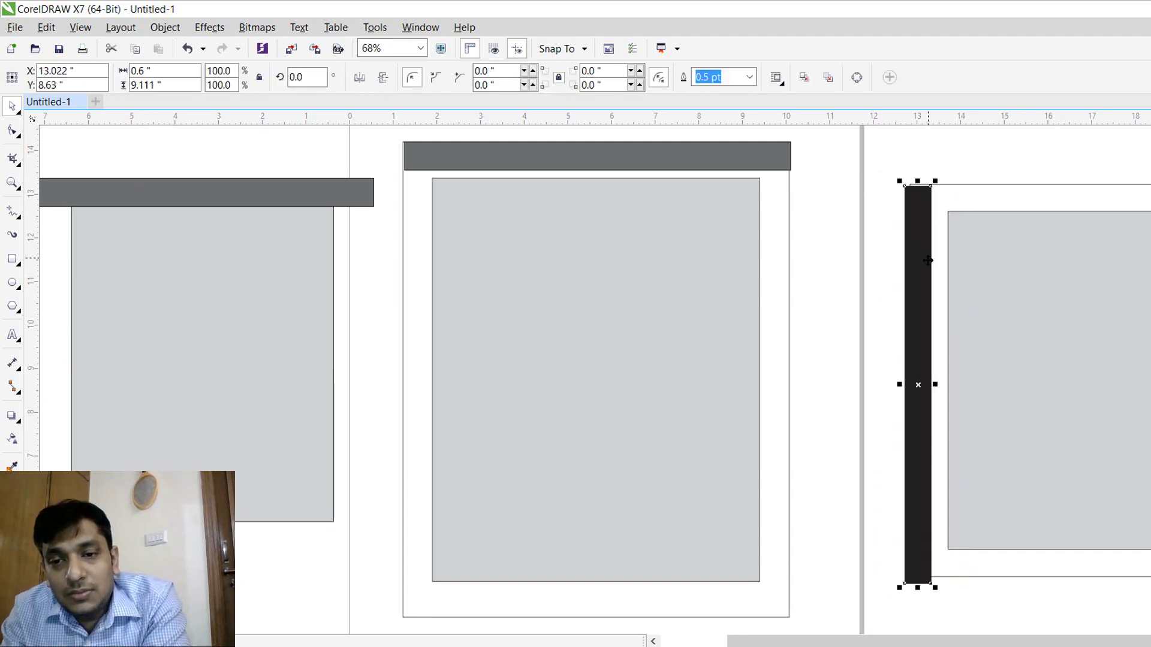
drag(927, 260, 943, 260)
click(992, 232)
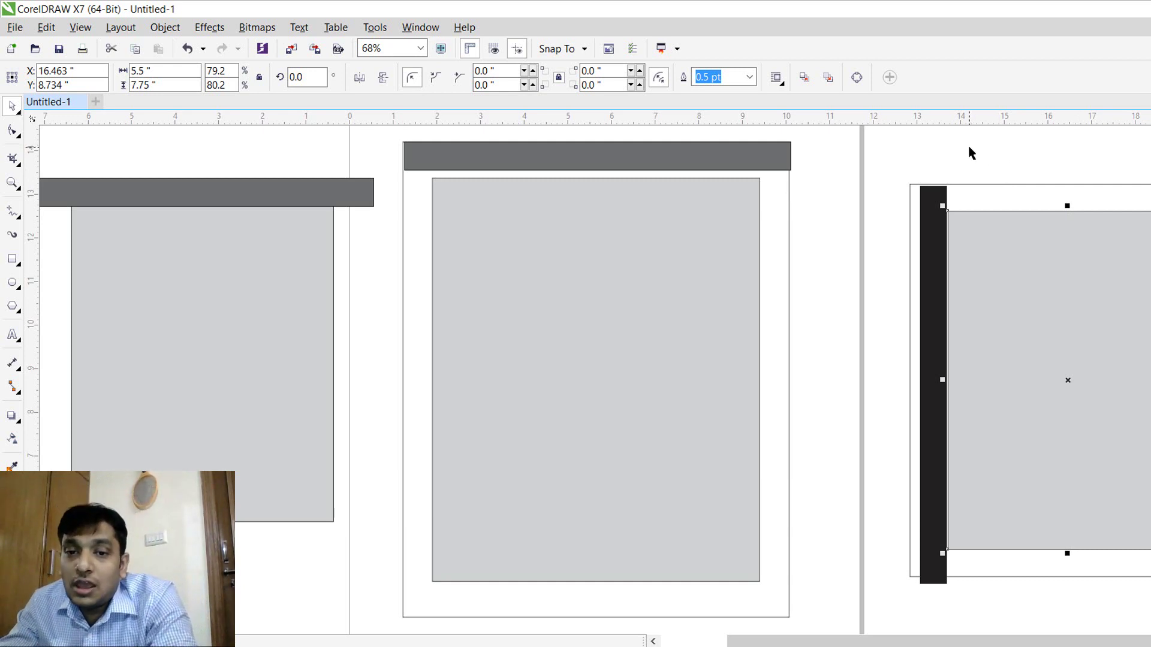
Step: Draw a rectangle about 7 by 10 inches in the empty area left of all the other layouts
click(621, 366)
scroll(764, 437, down, 2)
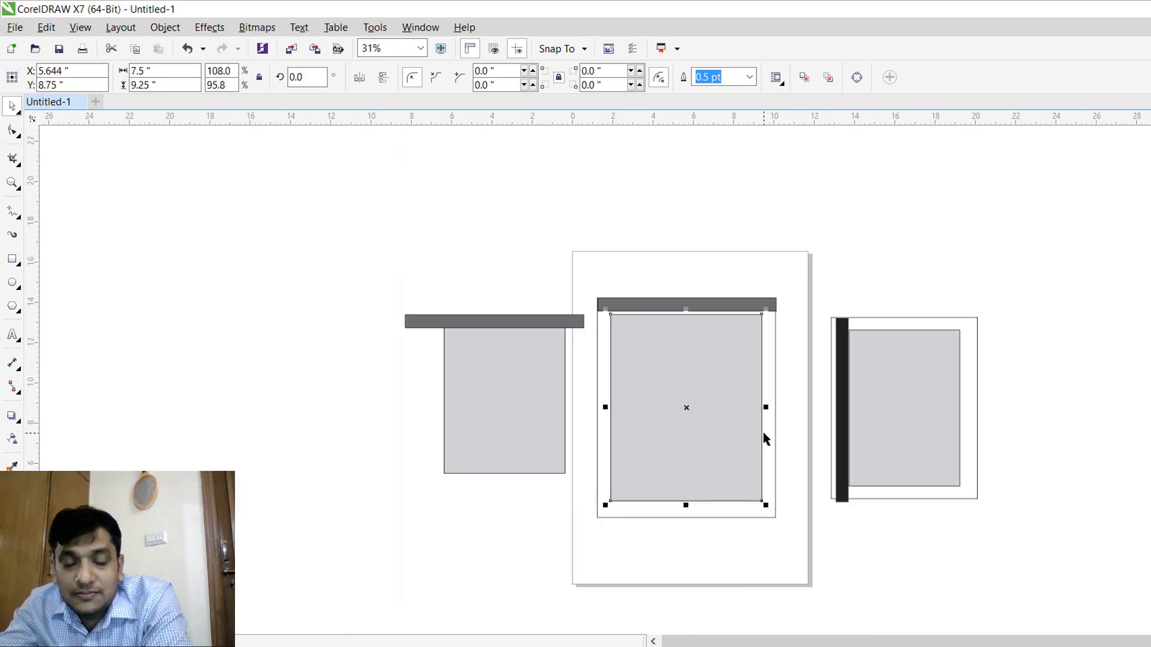
click(305, 353)
click(12, 259)
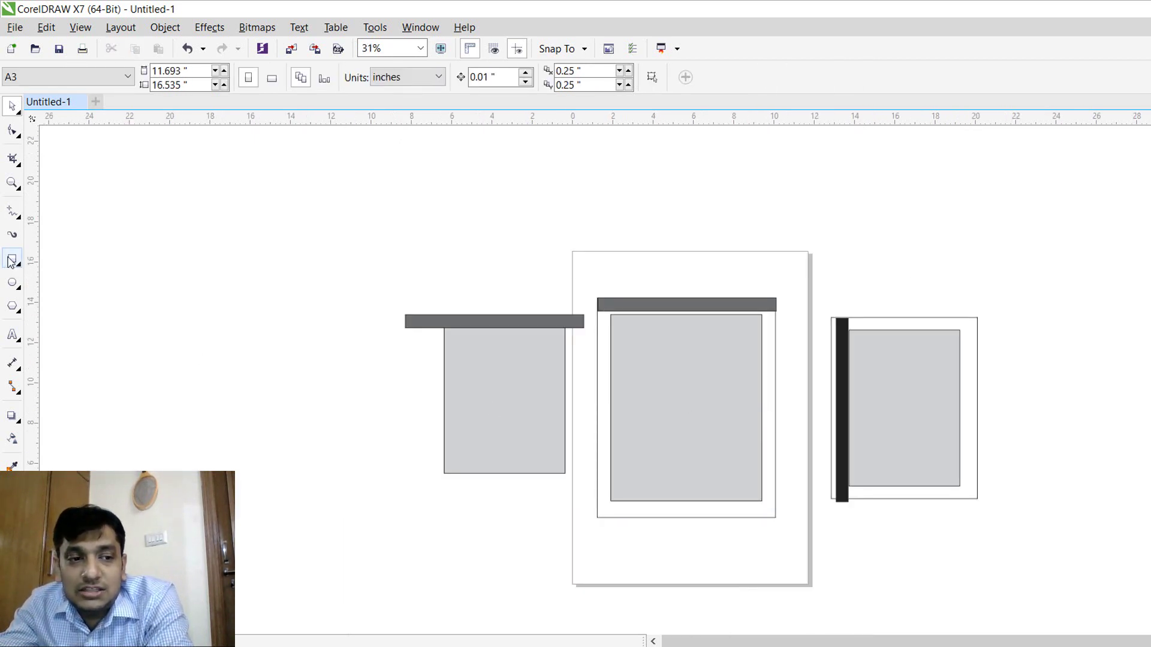
drag(215, 246, 357, 448)
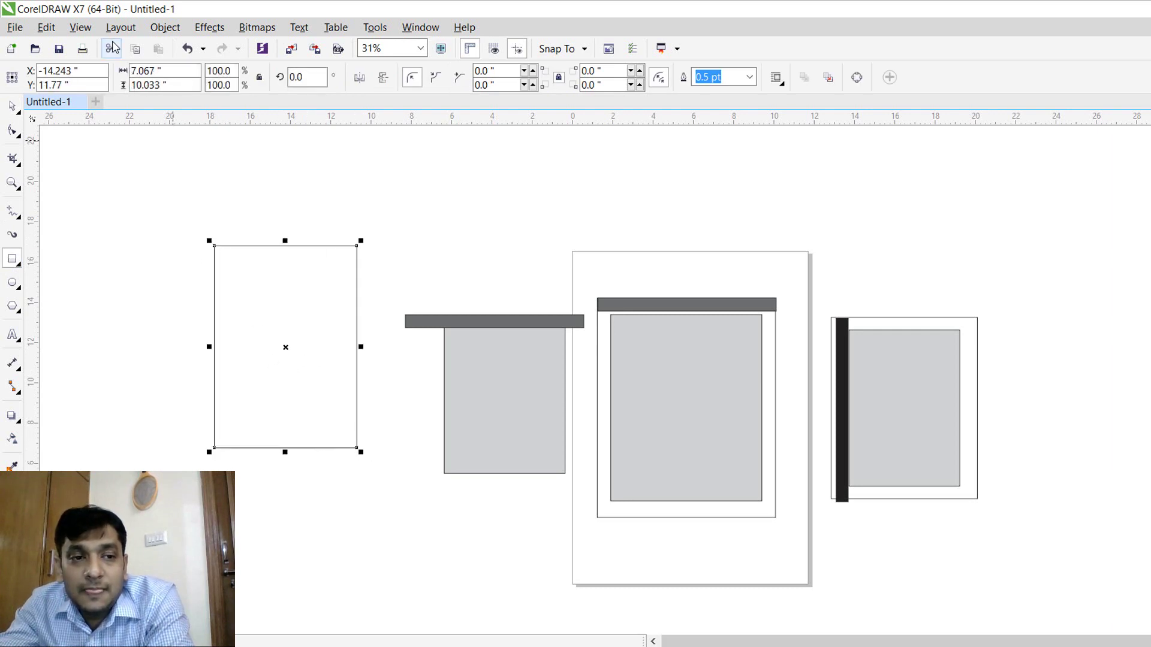
Step: Set the newly drawn rectangle's size to 9 inches wide by 11 inches high
click(149, 71)
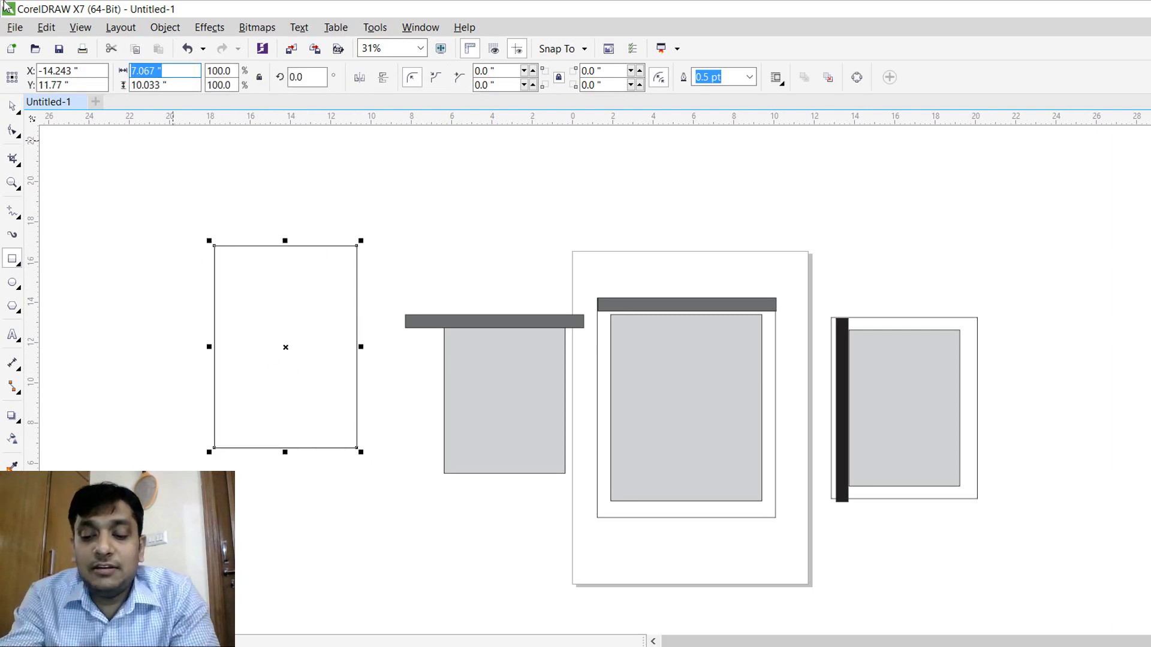
text(9)
key(Tab)
text(1)
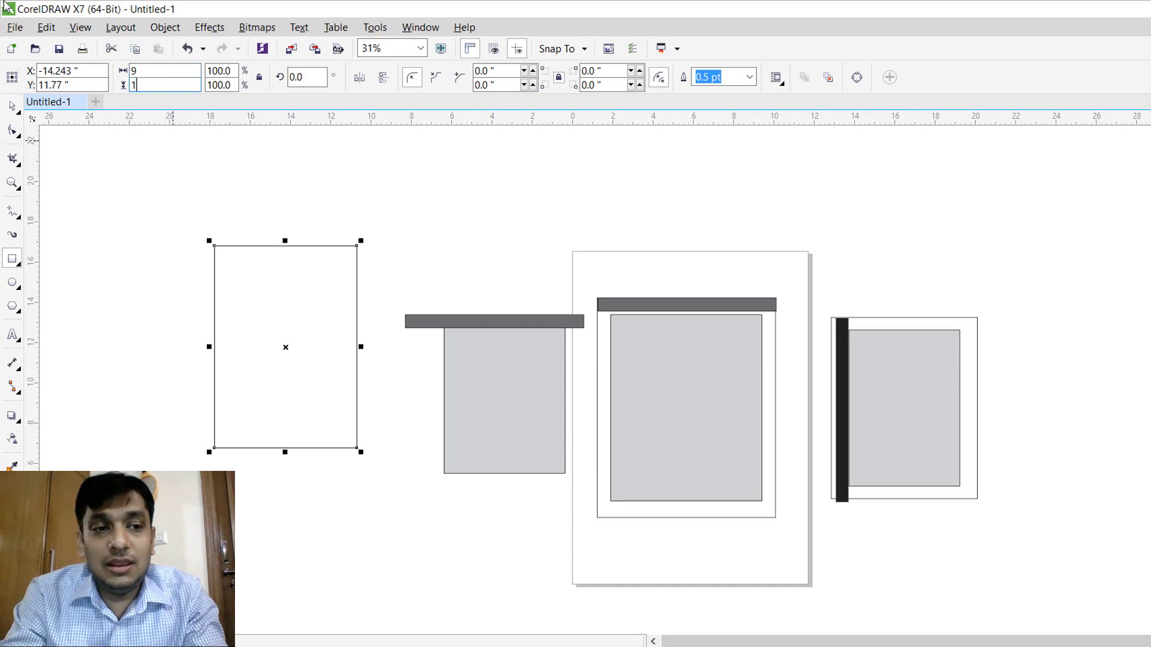
text(1)
key(Return)
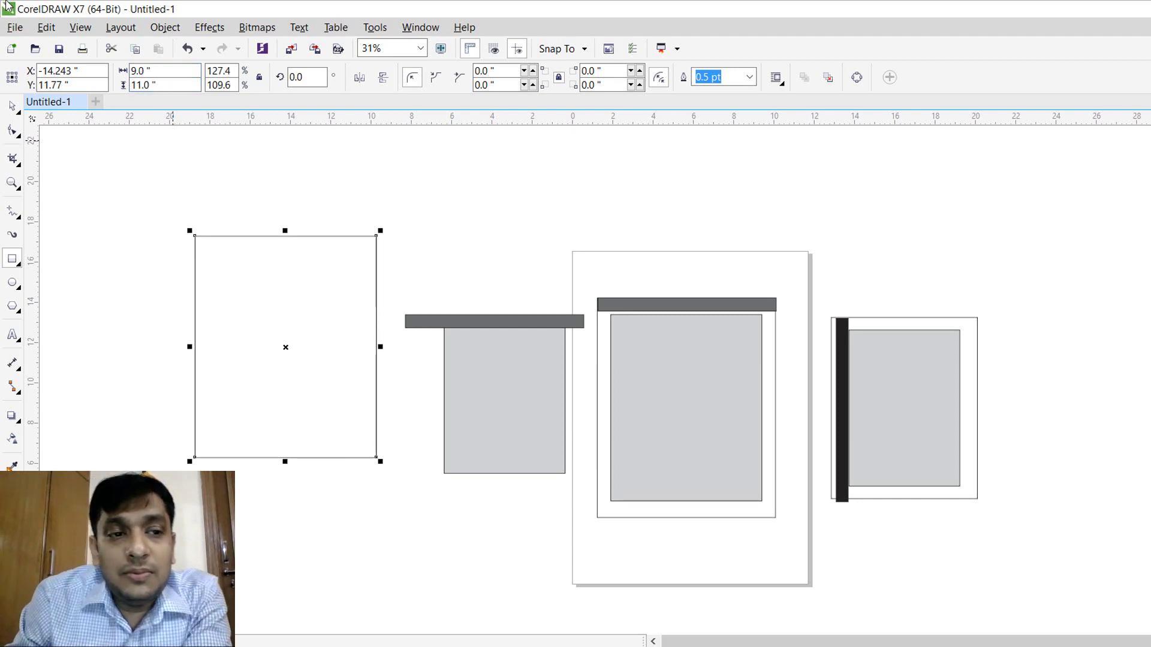
Step: Set the rectangle's size to 7.5 inches wide by 10 inches high
click(187, 70)
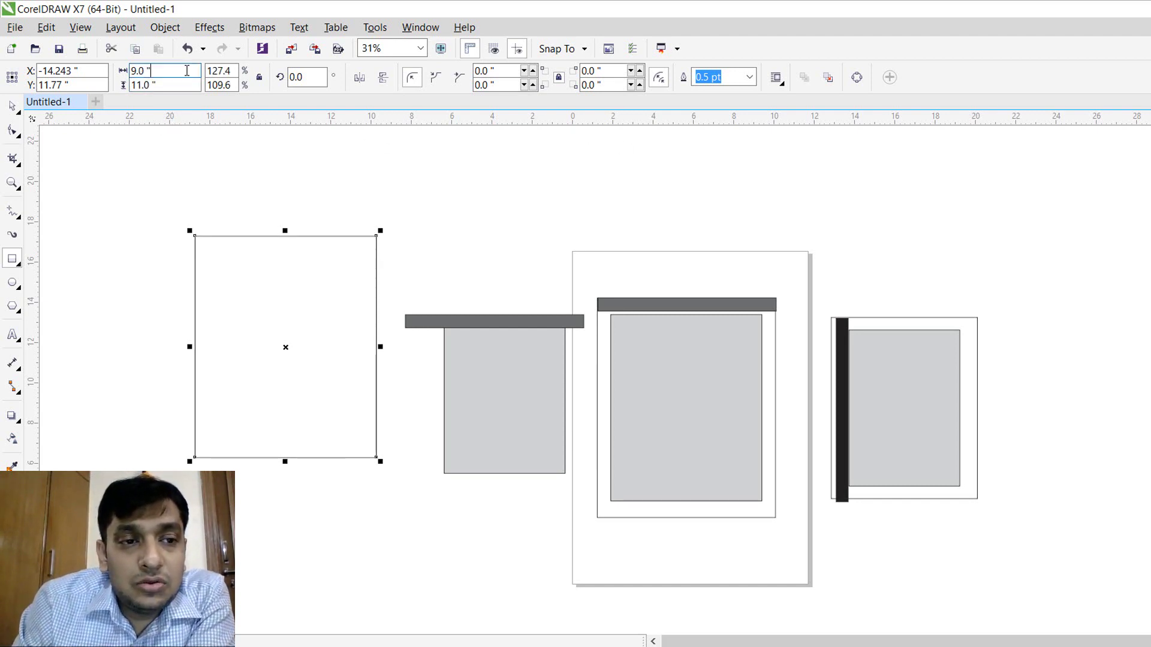
drag(186, 71, 125, 71)
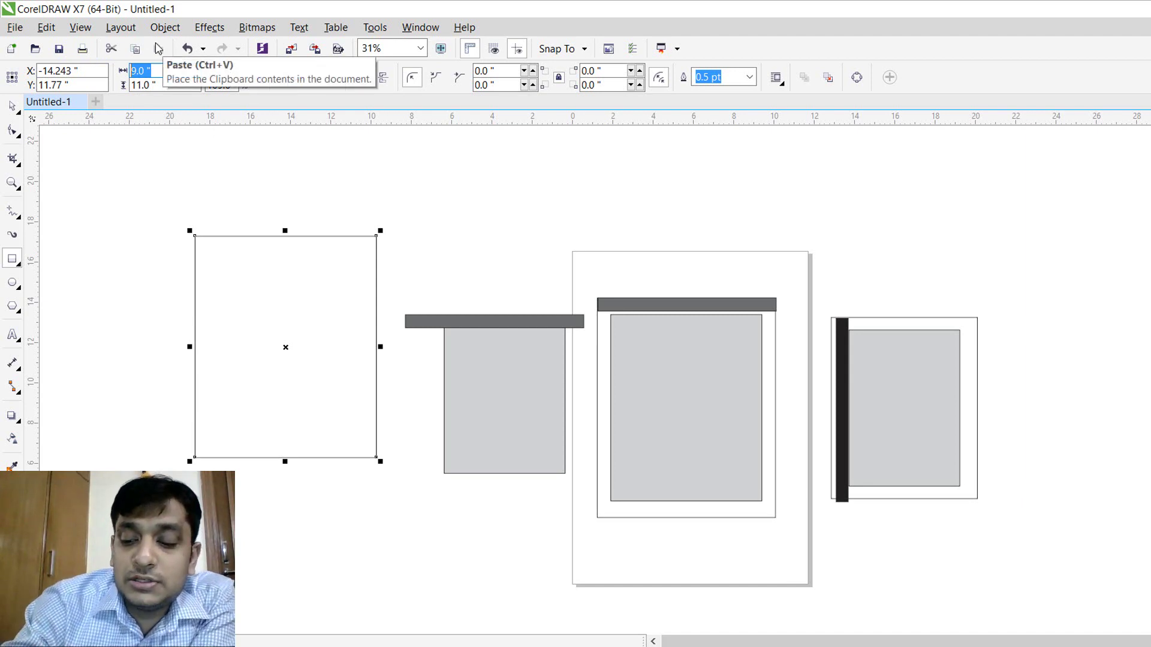
text(7.5)
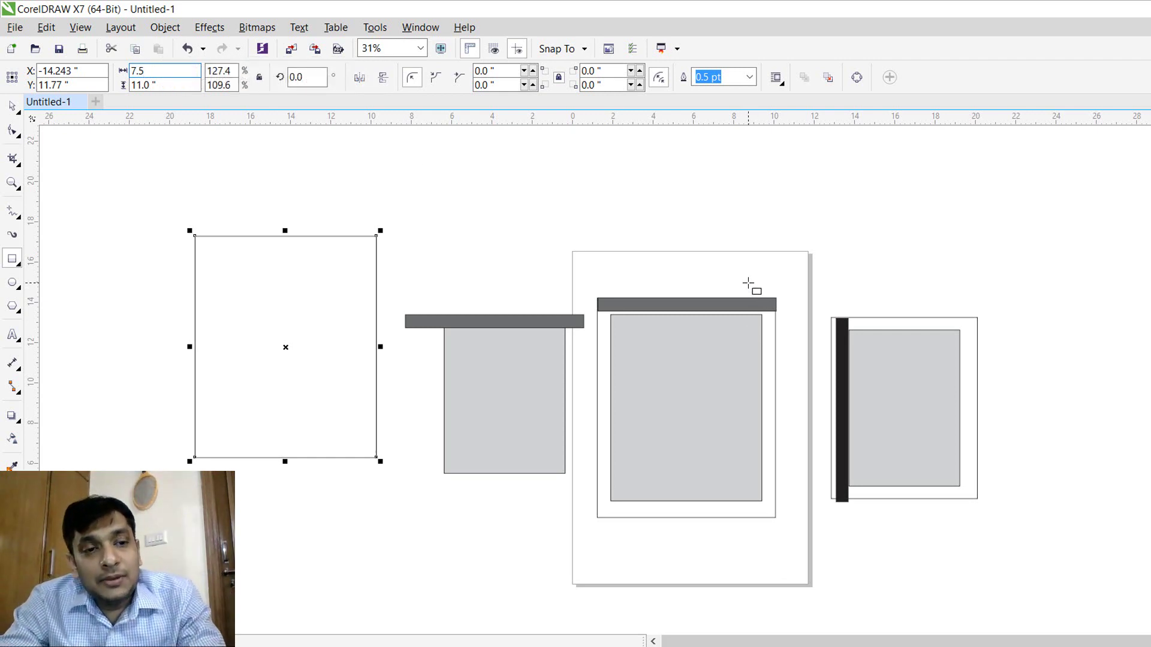
key(Tab)
text(10)
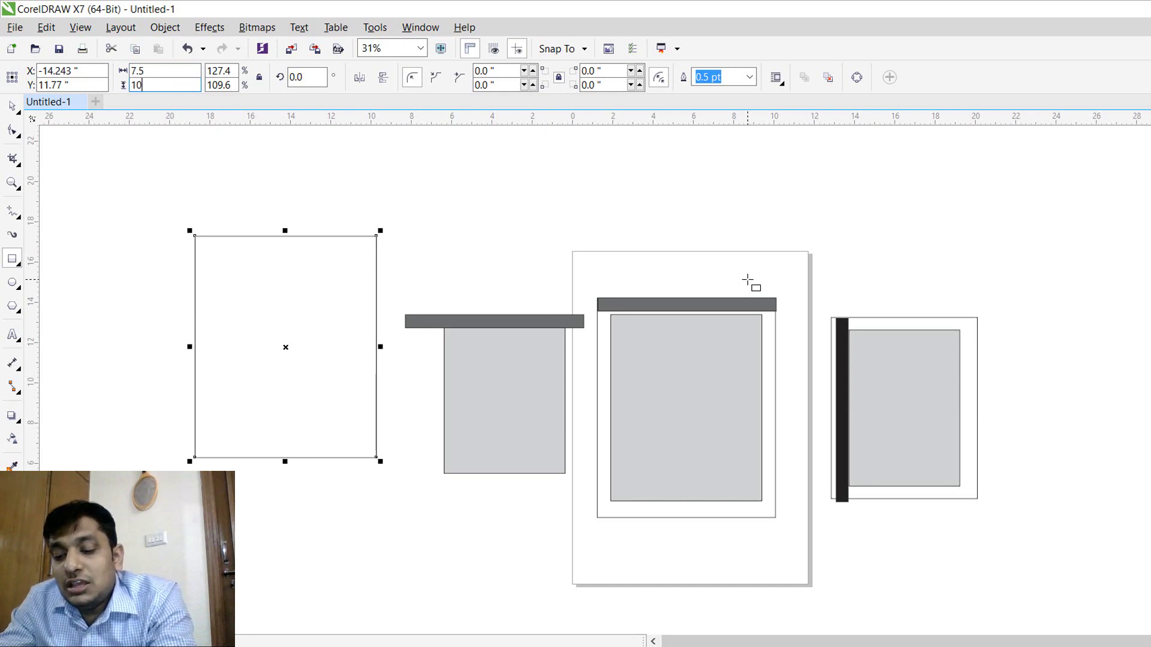
key(Return)
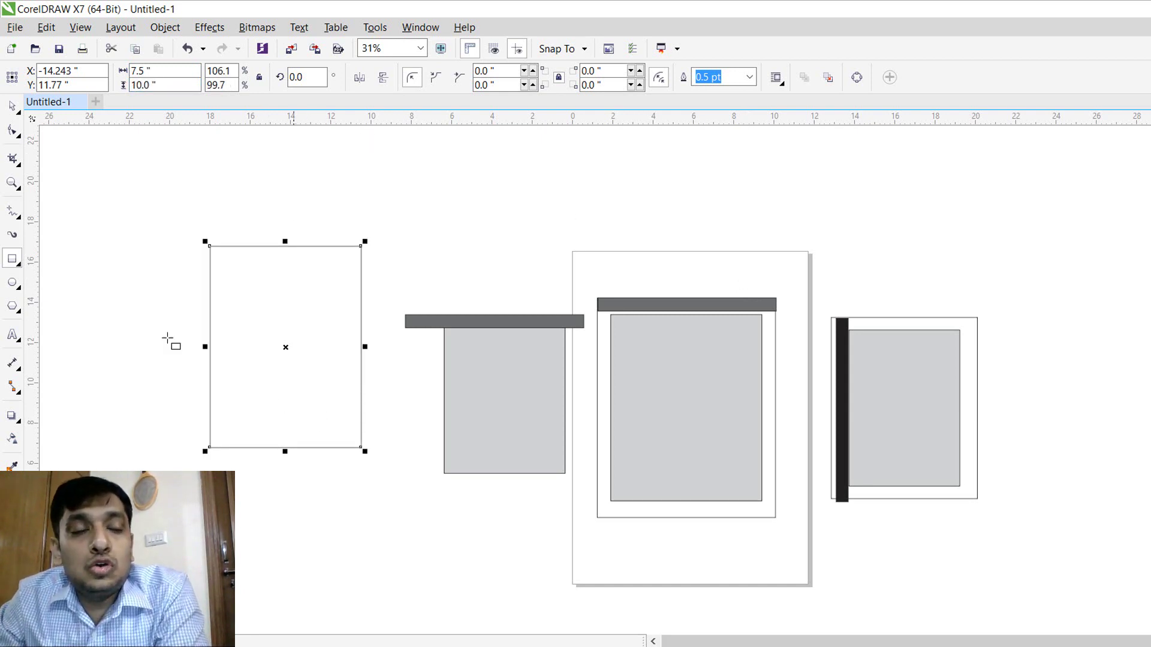
Step: Set the same rectangle's height to 9.75 inches and deselect it
double_click(183, 84)
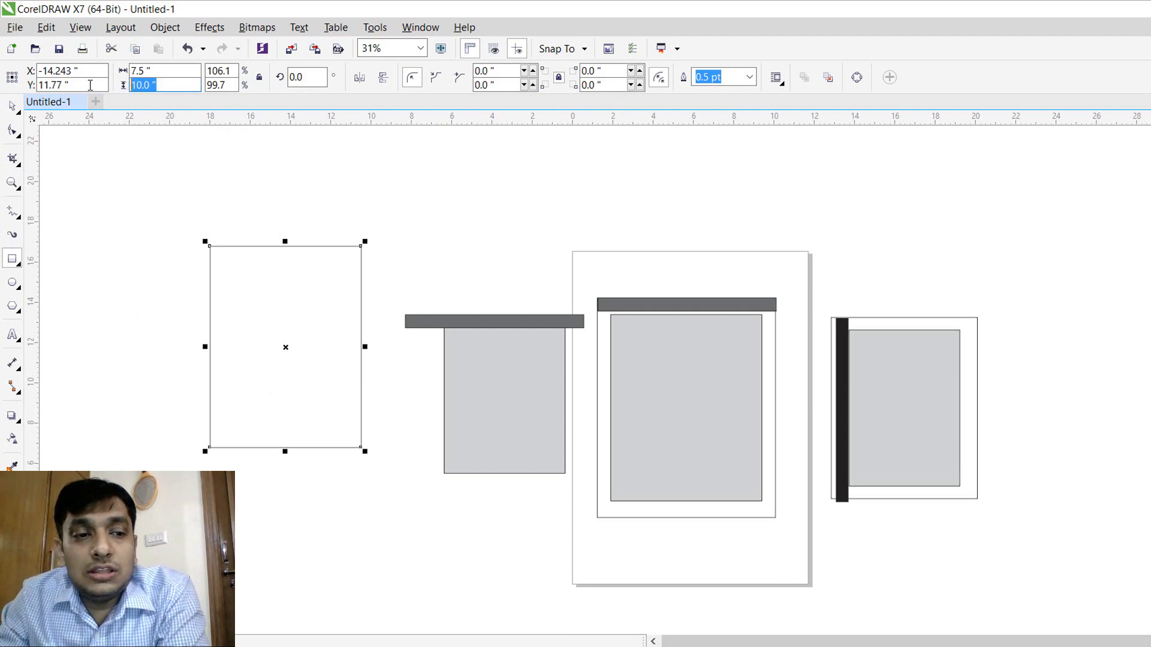
text(9.7)
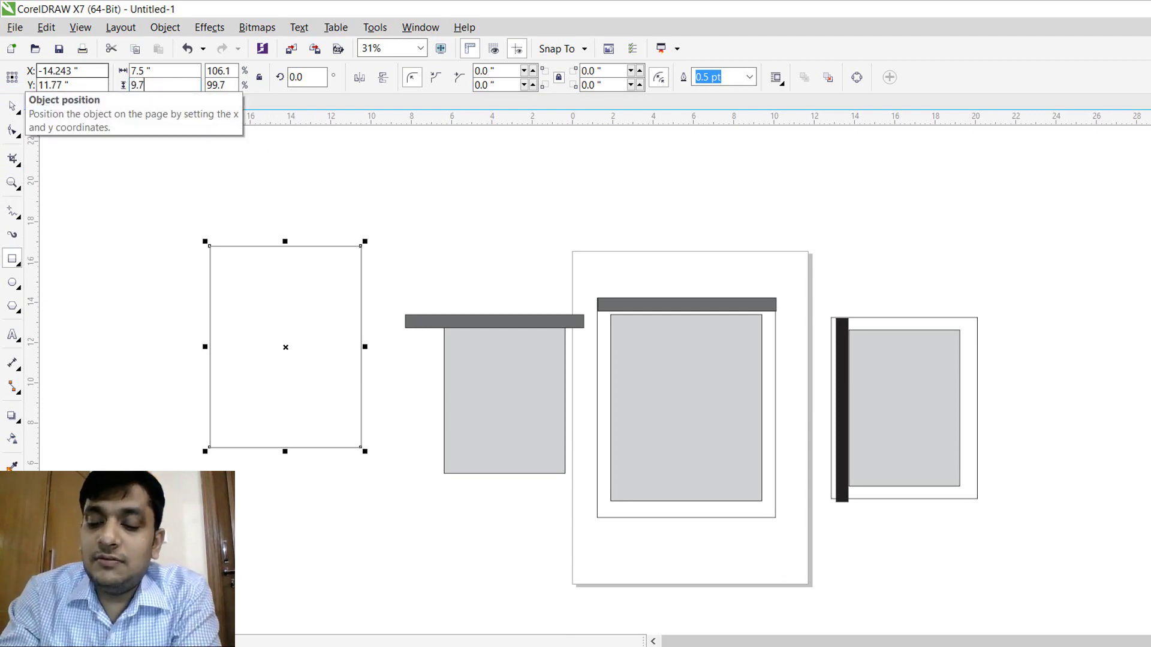
text(5)
key(Return)
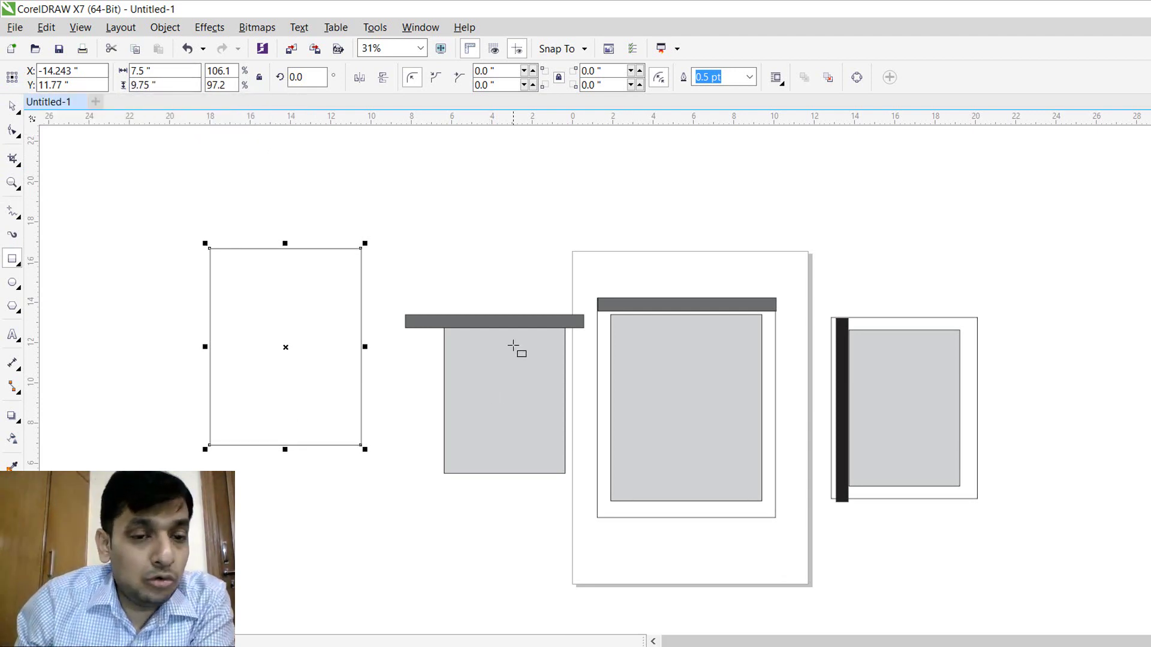
key(Escape)
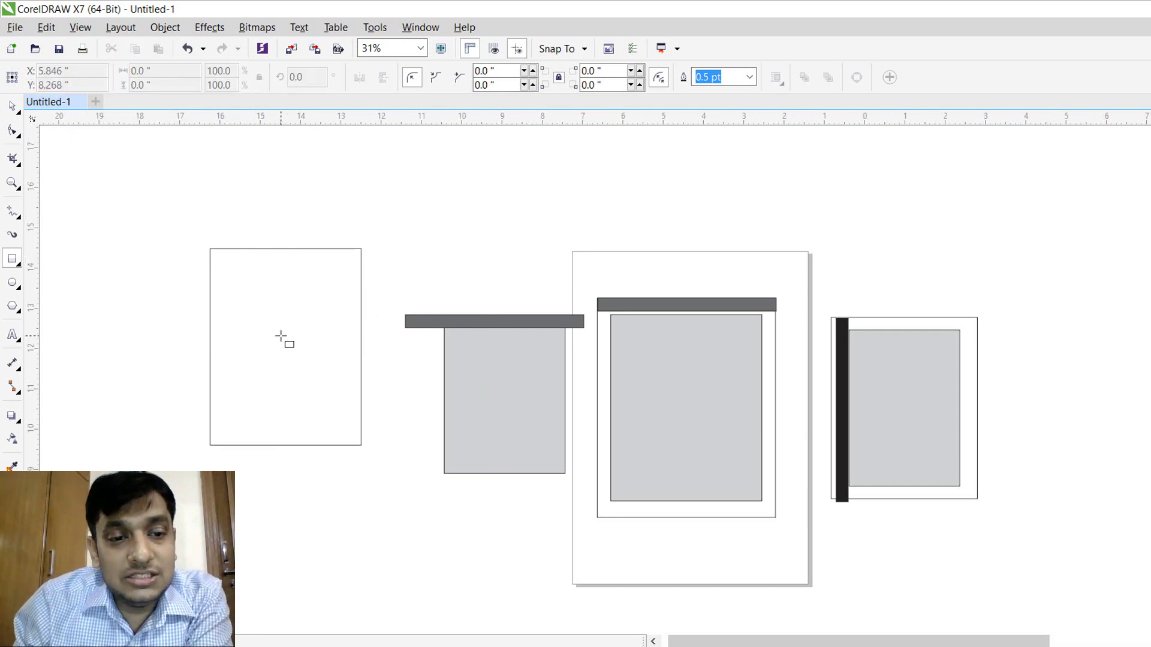
Step: Fill the 7.5 by 9.75 inch rectangle with medium gray
scroll(286, 336, up, 1)
click(12, 106)
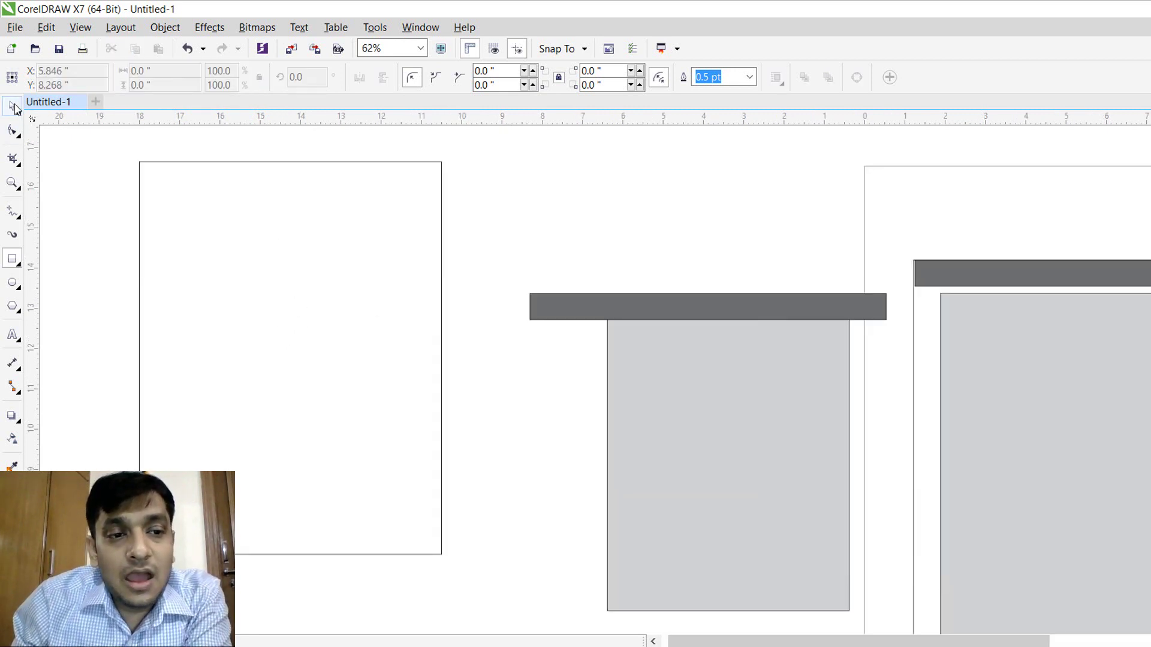
click(188, 162)
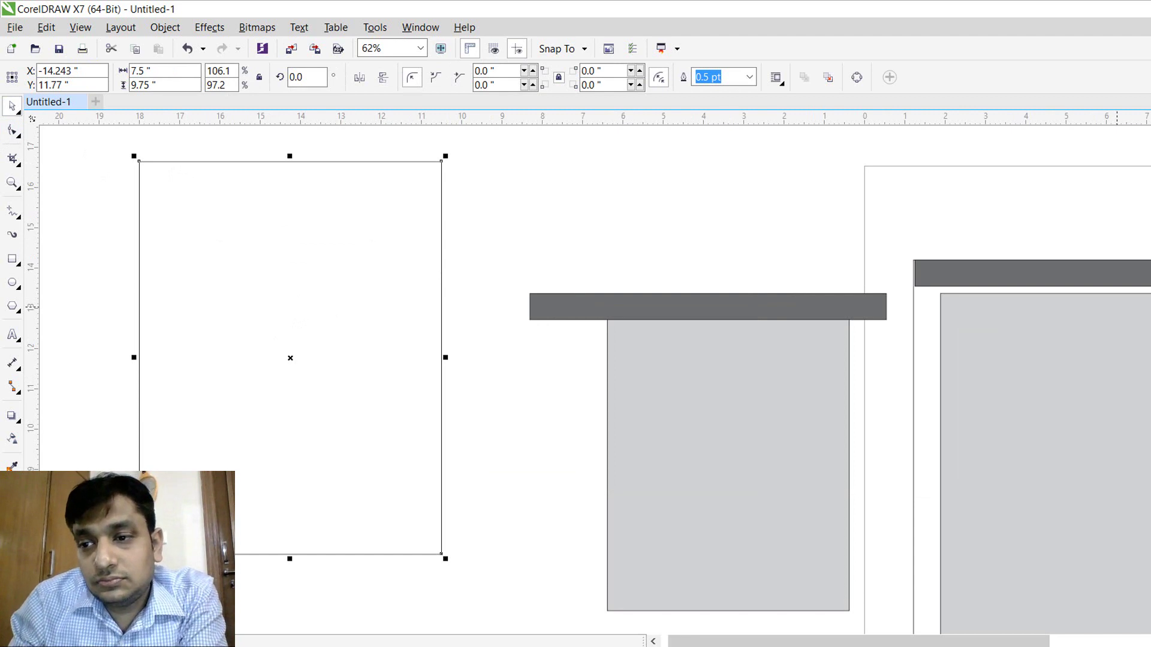
click(490, 192)
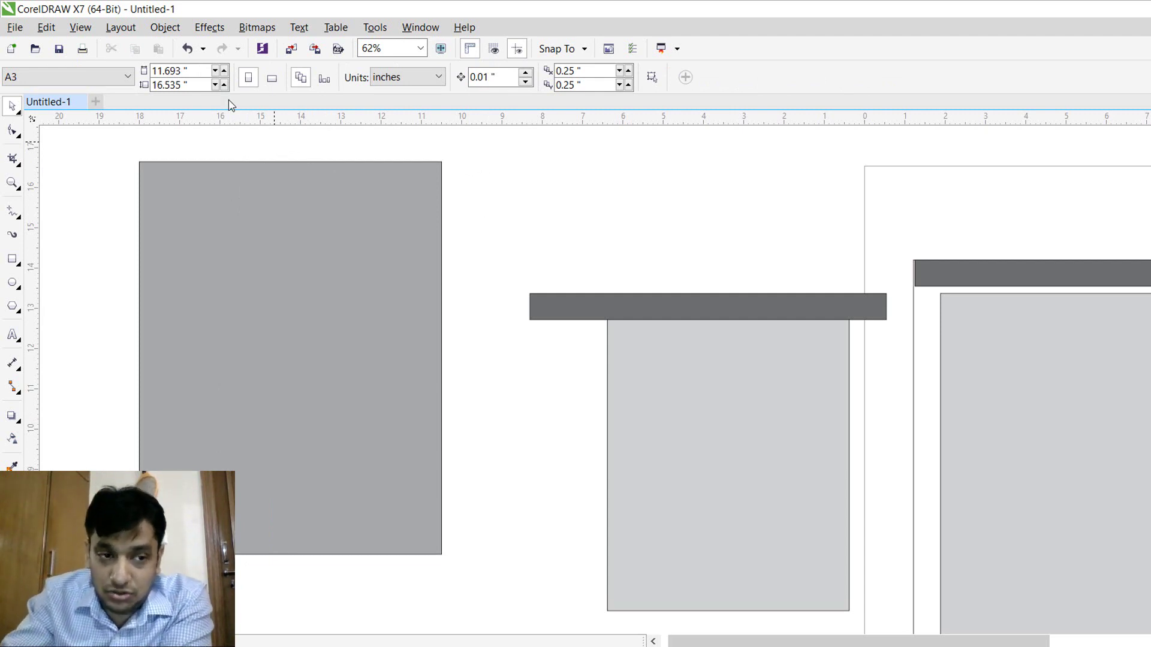
click(257, 223)
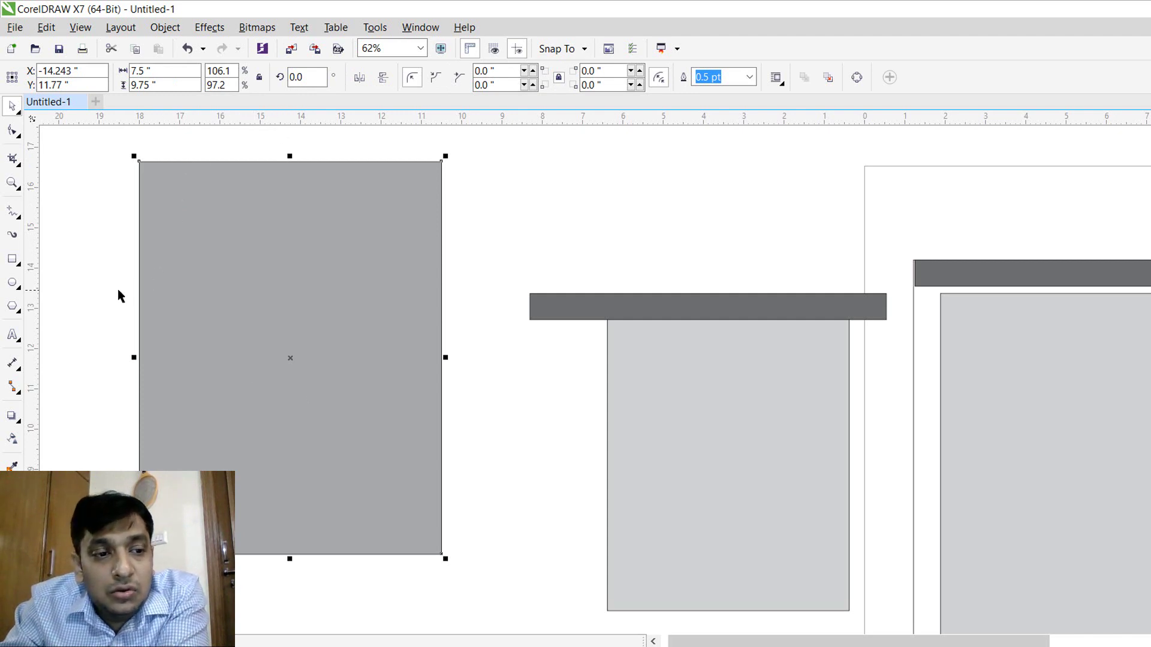
Step: Draw a vertical strip about 10.4 inches tall through the middle of the gray rectangle and set its width to 0.875 inch
click(12, 259)
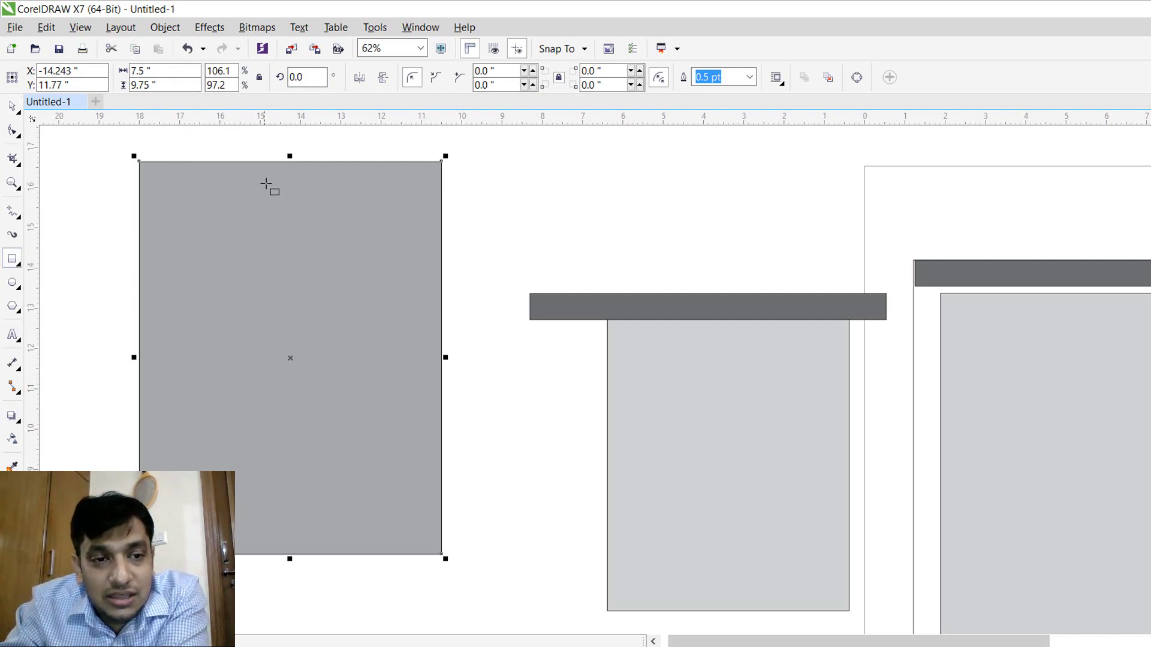
drag(268, 144, 279, 204)
mouse_move(284, 246)
mouse_down()
mouse_move(324, 471)
mouse_move(296, 563)
mouse_up()
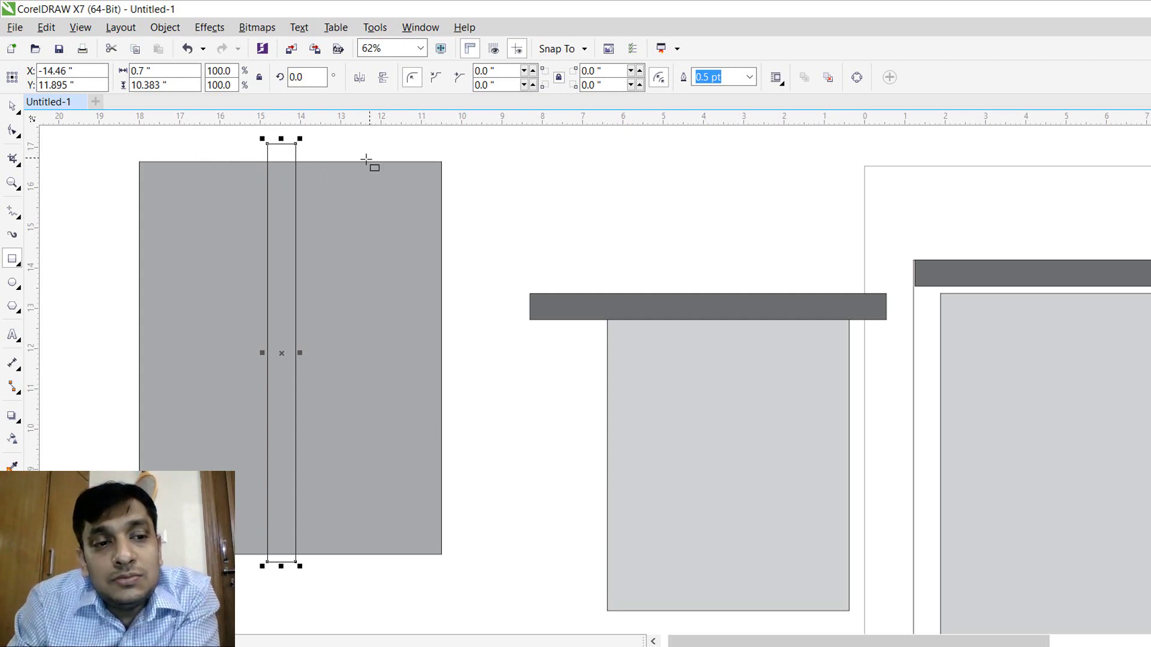
click(172, 71)
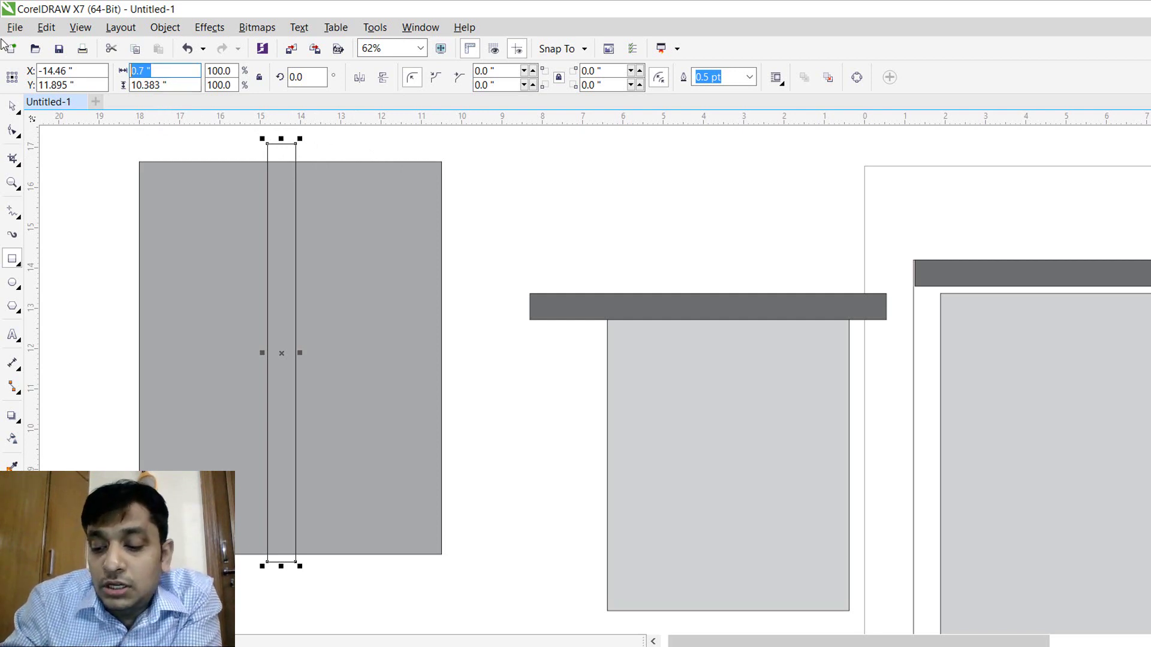
text(.875)
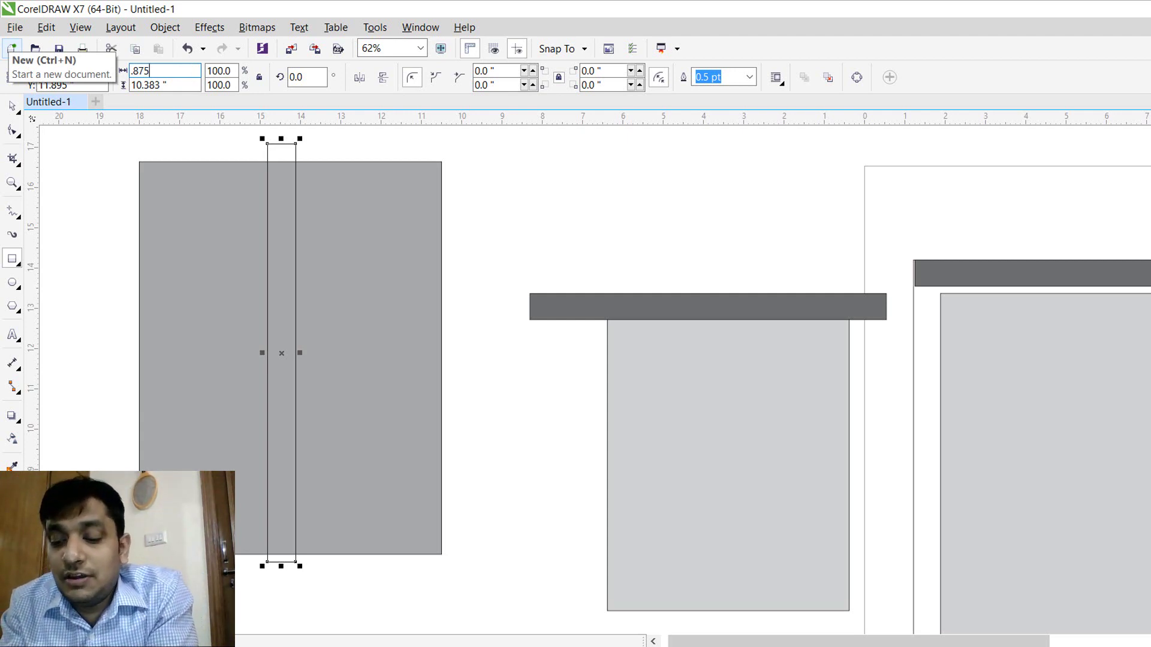
key(Return)
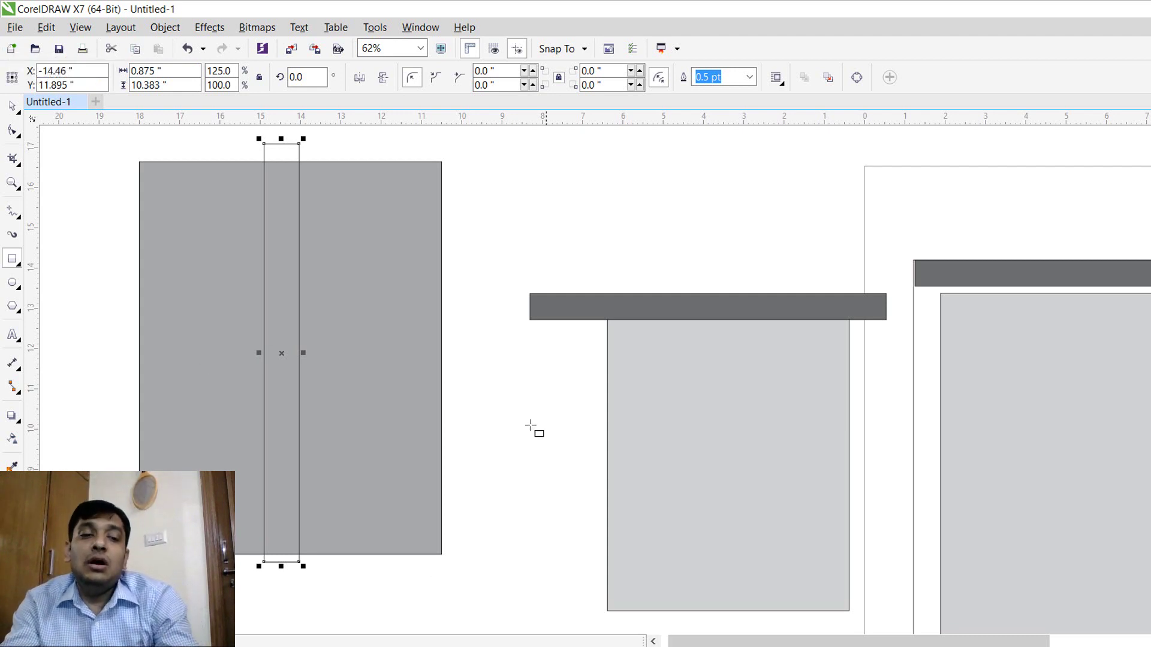
Step: Centre the strip horizontally on the gray rectangle and trim the rectangle with it
key(space)
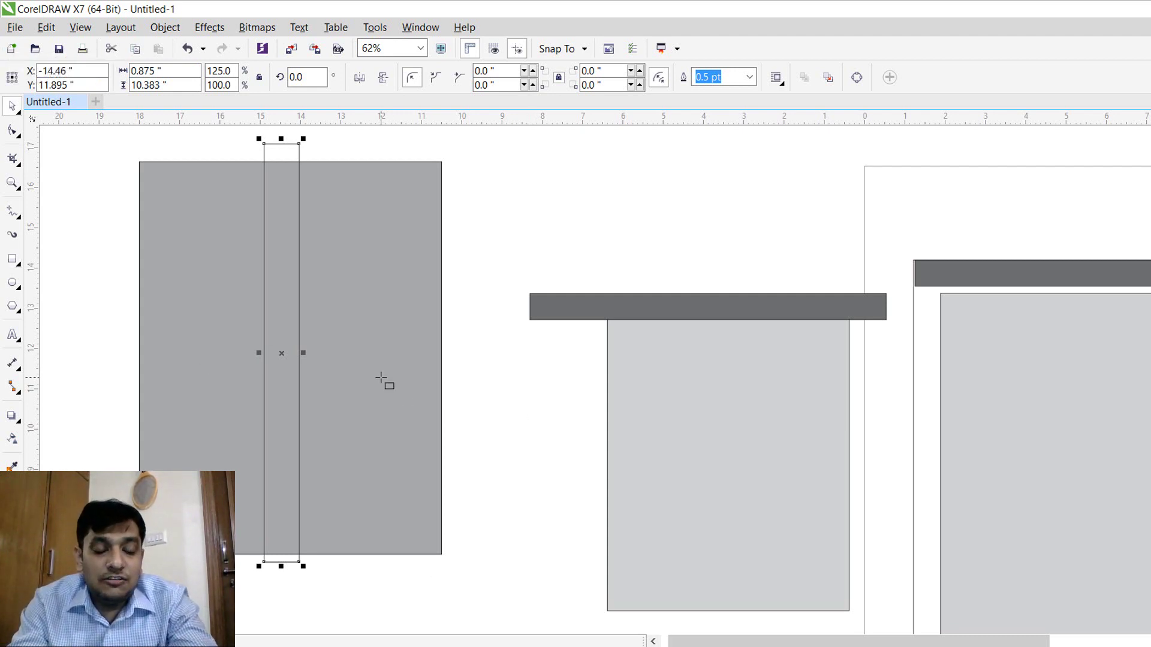
click(382, 380)
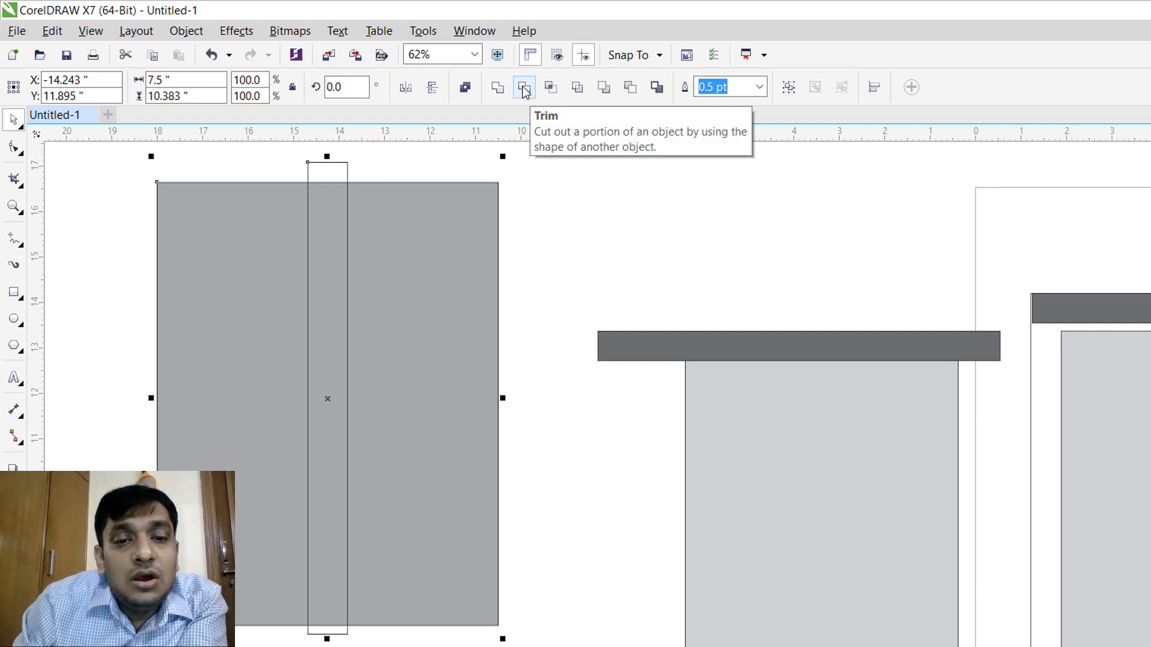
click(187, 30)
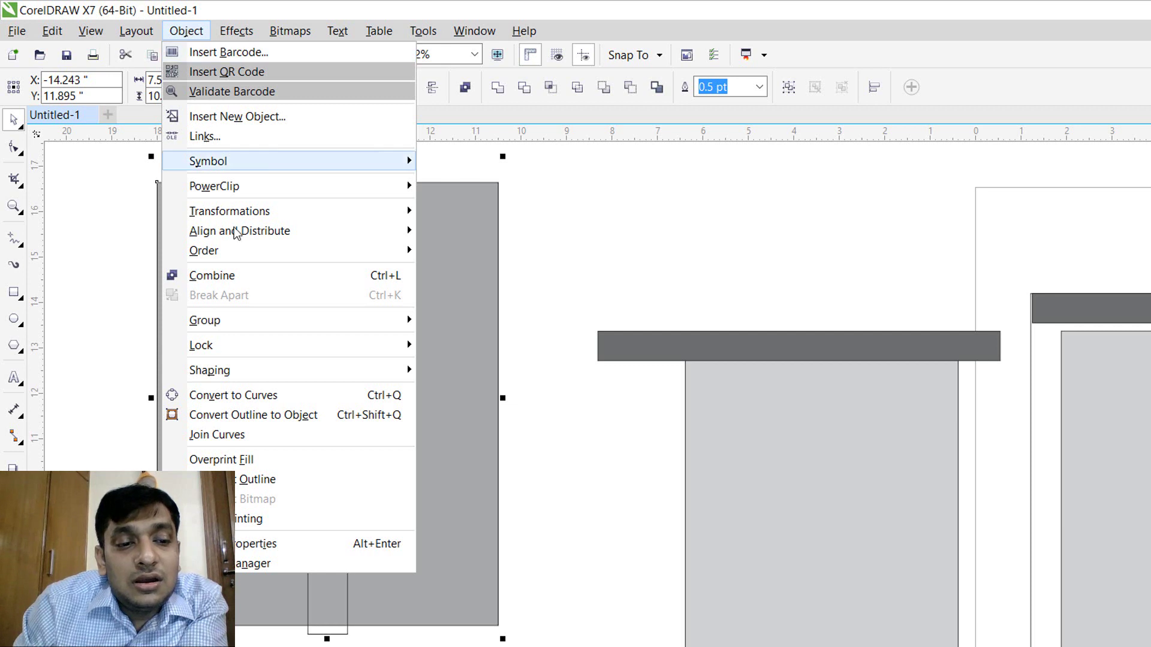
mouse_move(297, 366)
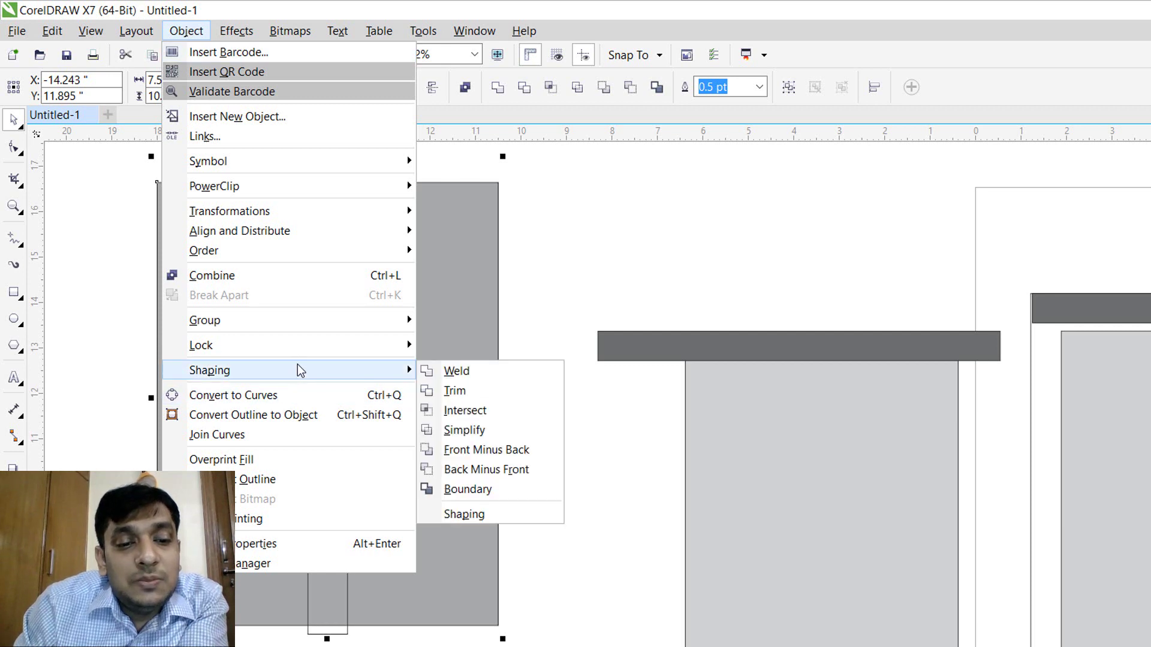
click(478, 390)
key(Escape)
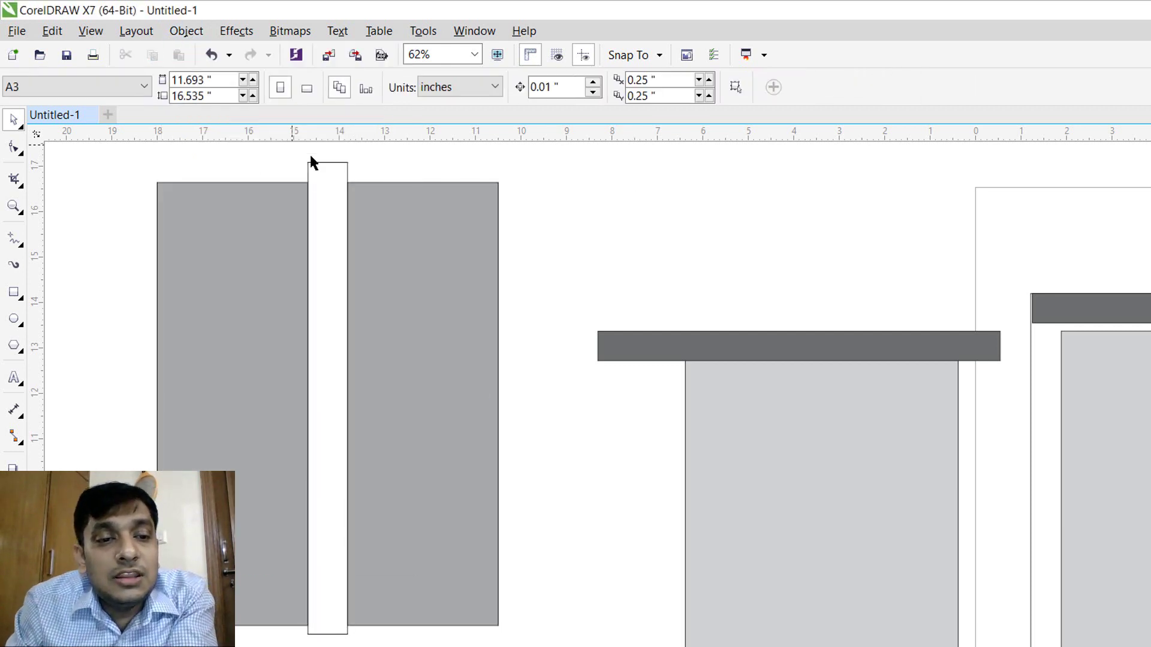
Step: Delete the cutting strip and break the trimmed gray shape apart into two separate bars
click(322, 163)
key(Delete)
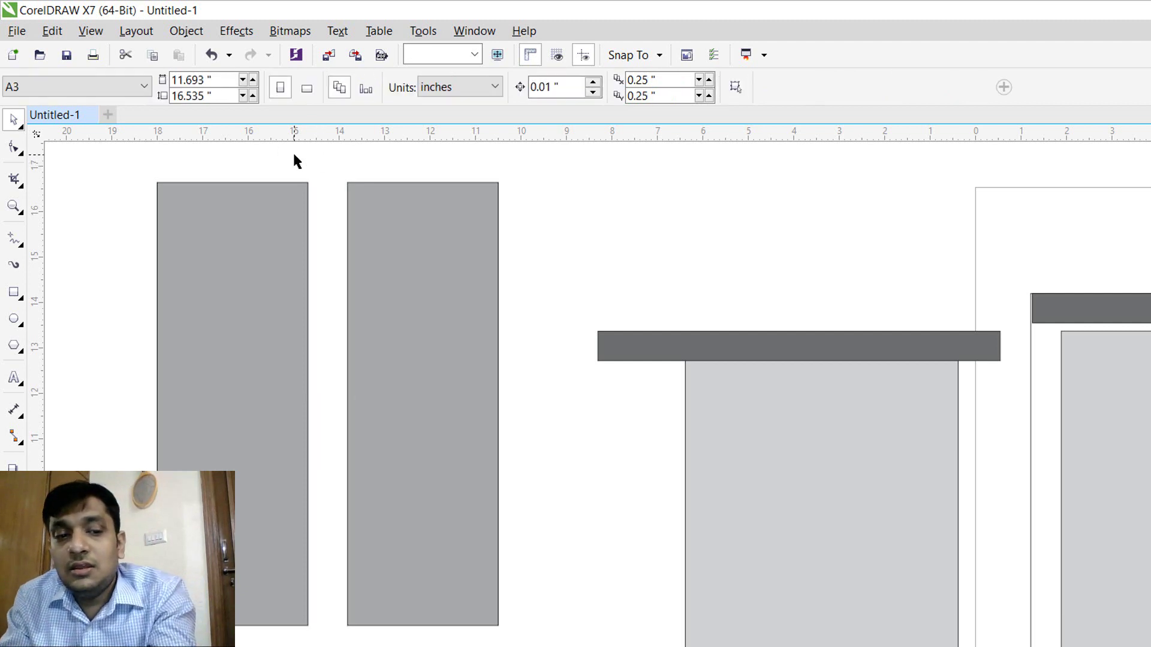
click(283, 189)
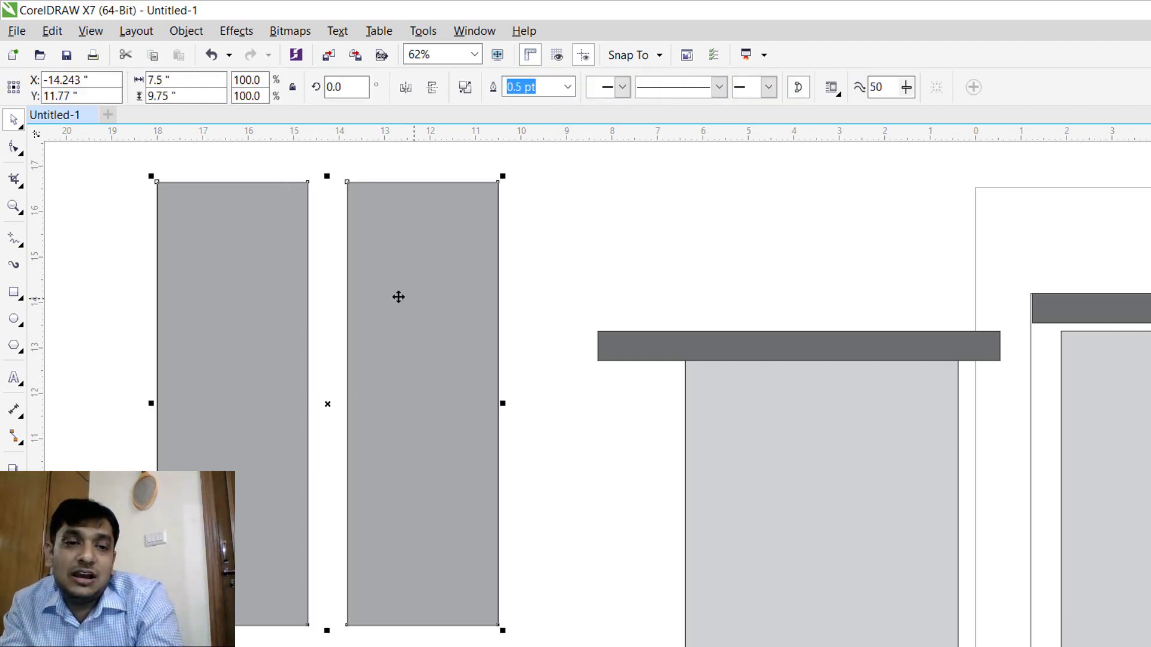
click(464, 89)
click(546, 214)
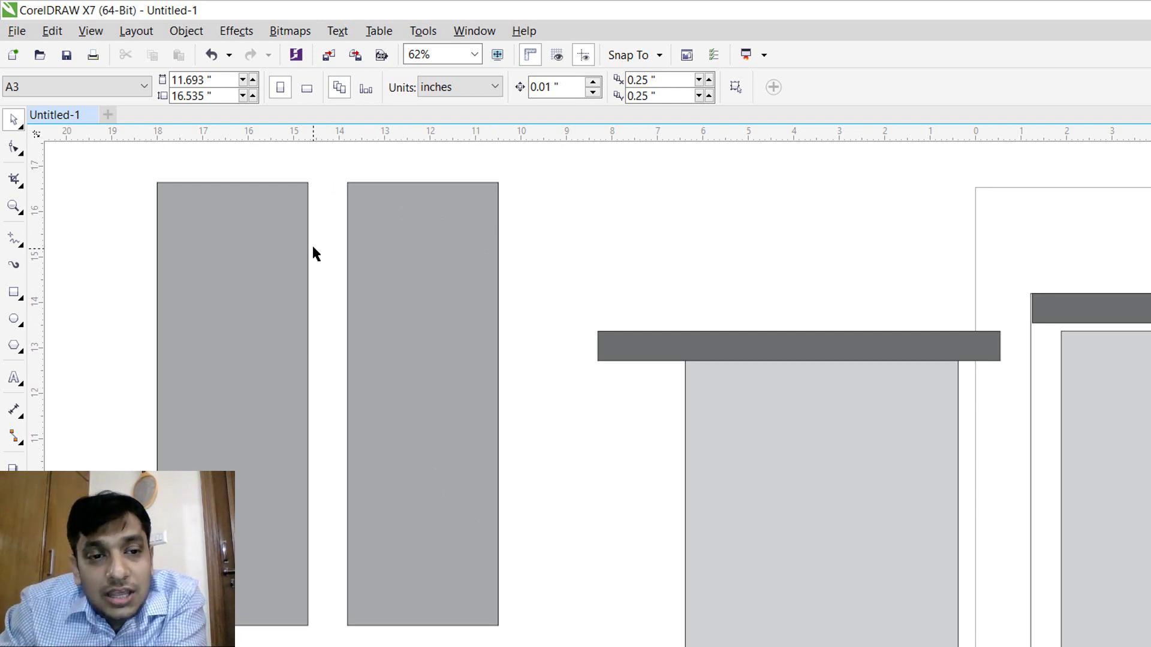
click(224, 233)
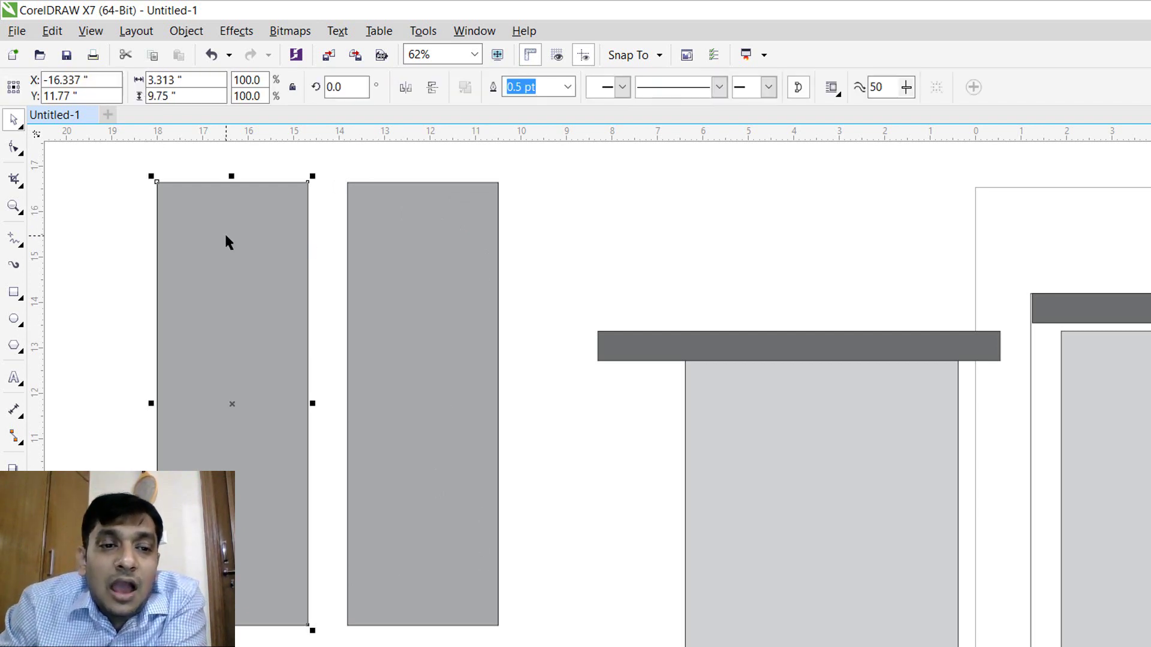
click(355, 161)
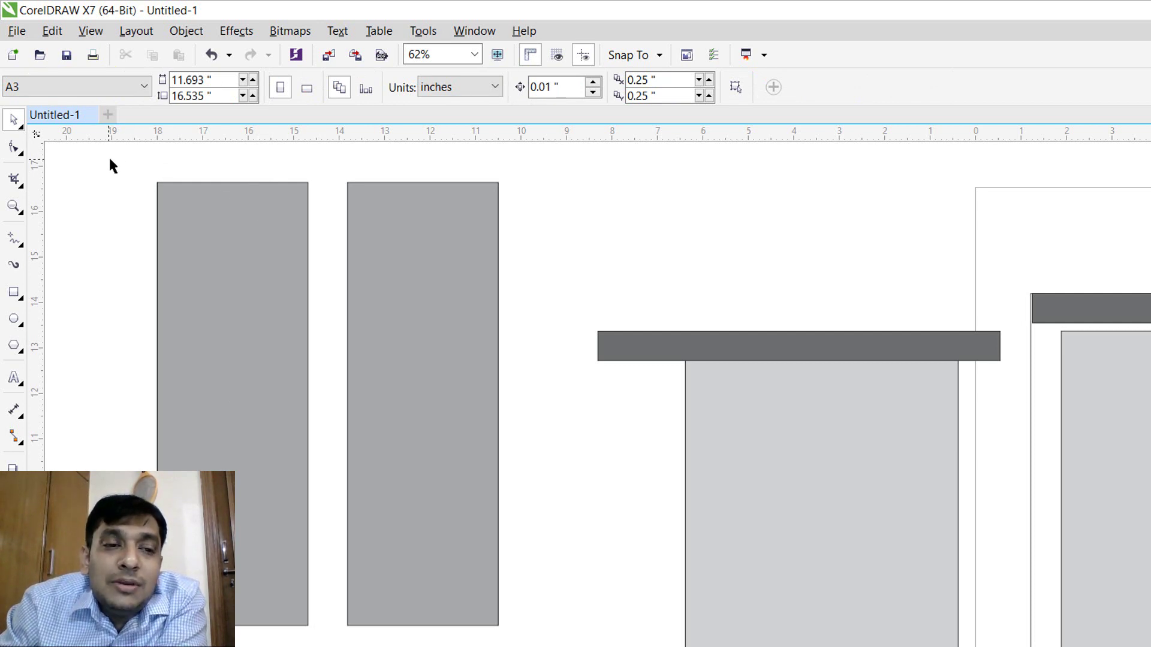
Step: Select the two medium gray bars together and set their height to 9.25 inches
drag(109, 160, 495, 629)
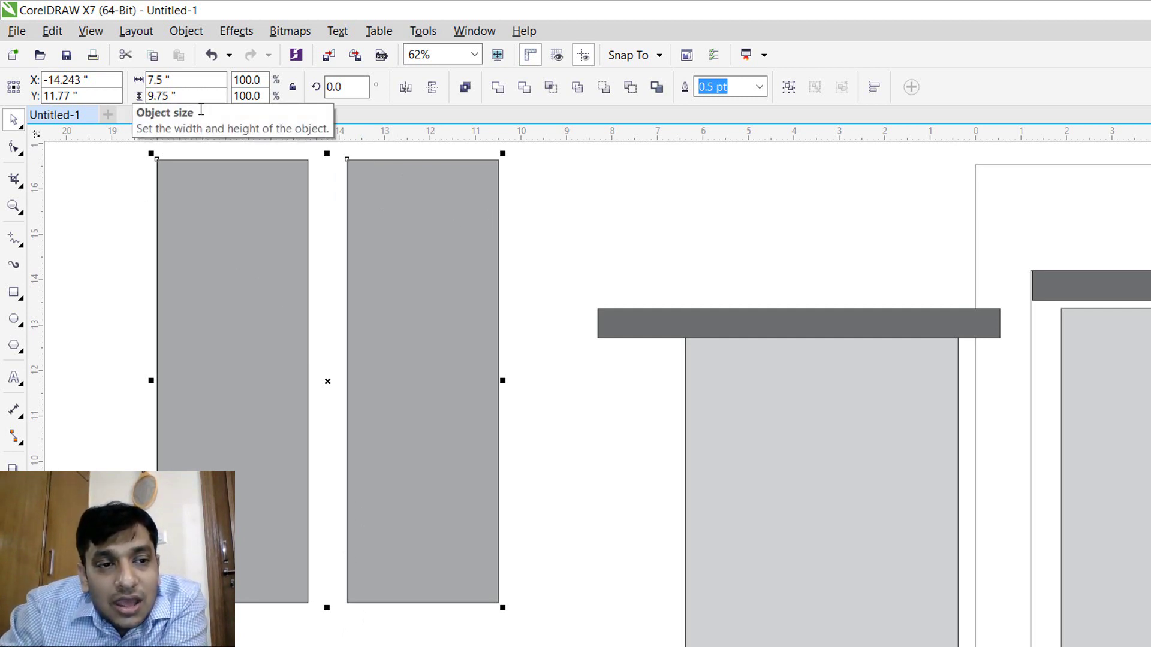
click(609, 387)
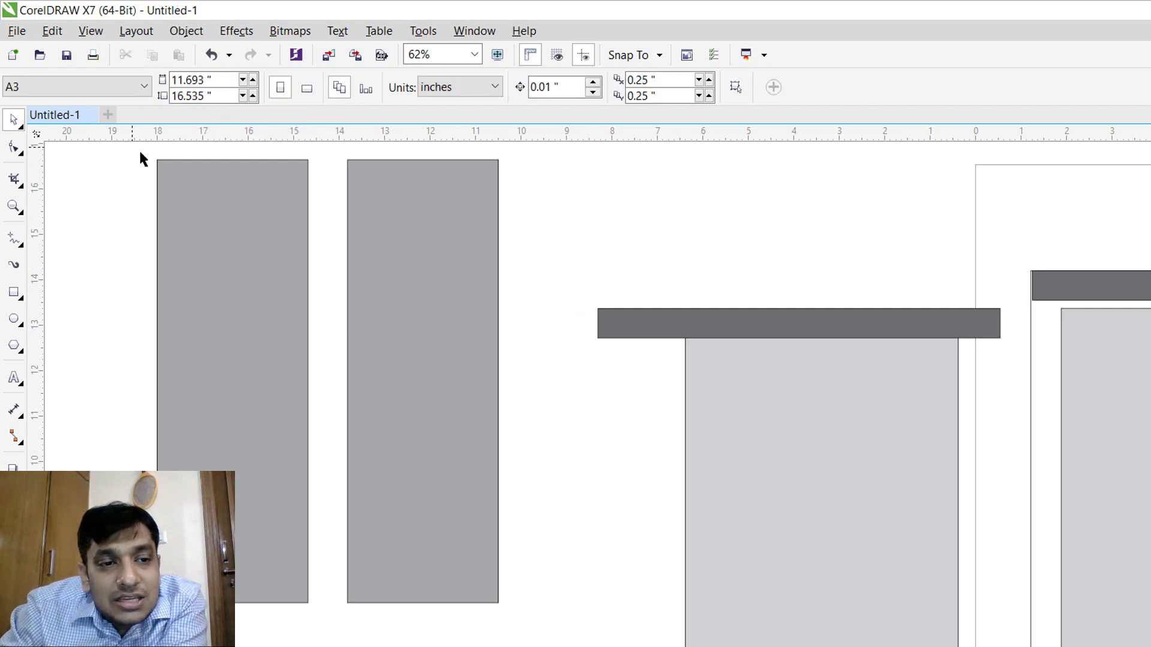
drag(132, 148, 568, 610)
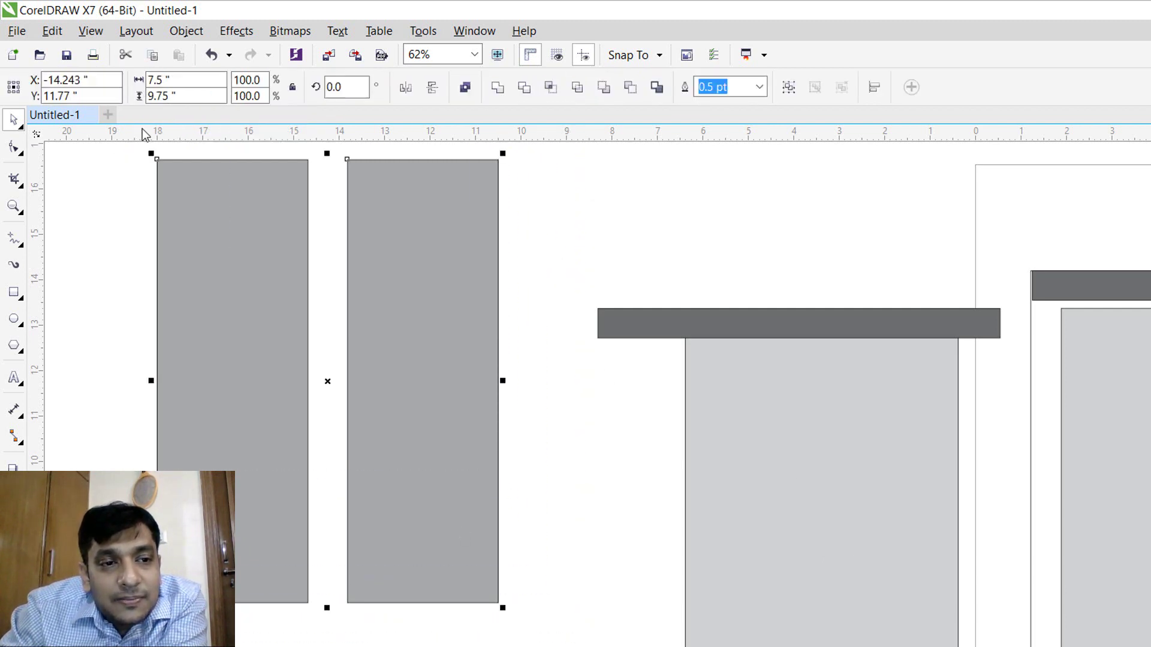
click(184, 98)
text(-5)
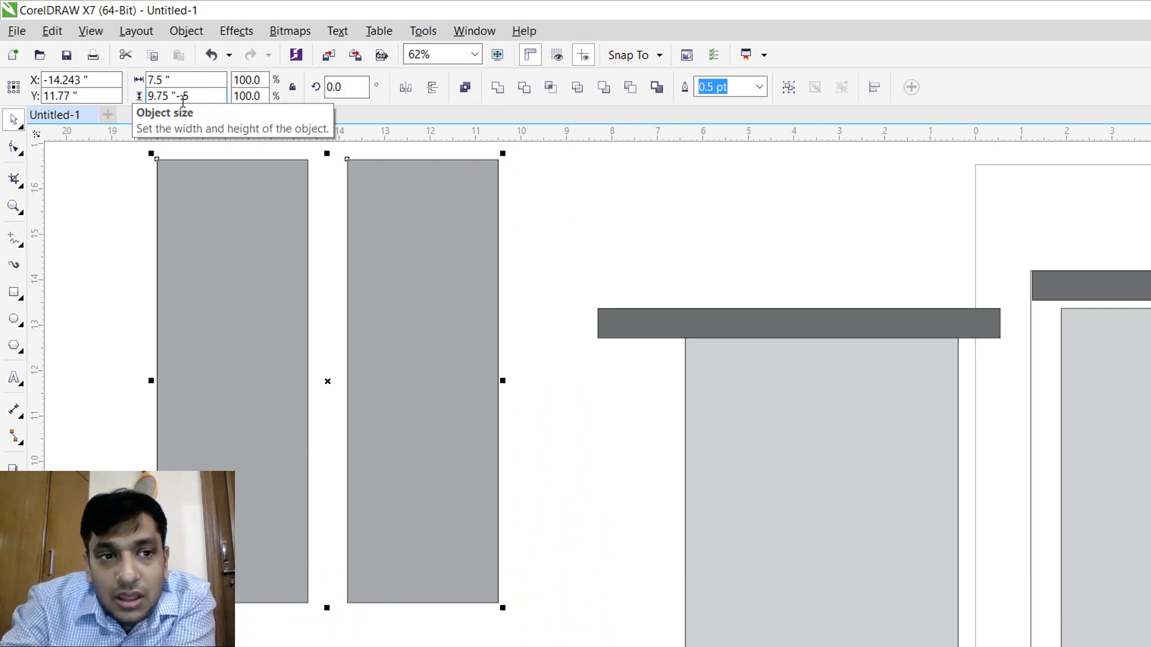
key(Return)
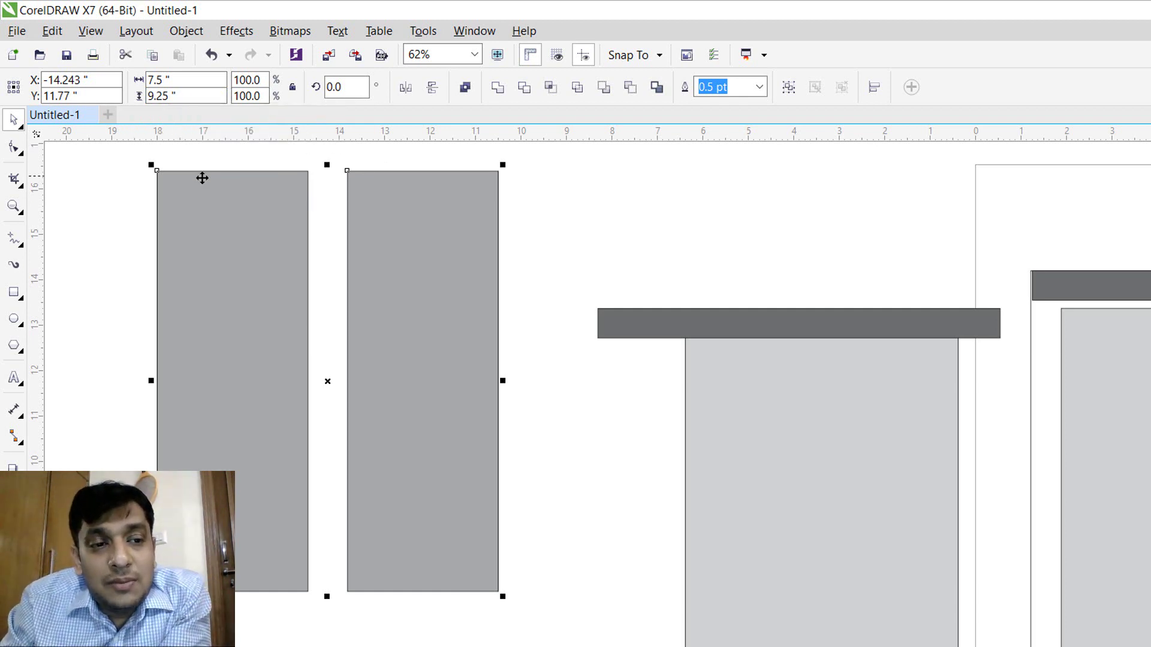
Step: Place a copy of the dark header band just above the two medium gray bars, extending past both sides
click(139, 183)
click(817, 326)
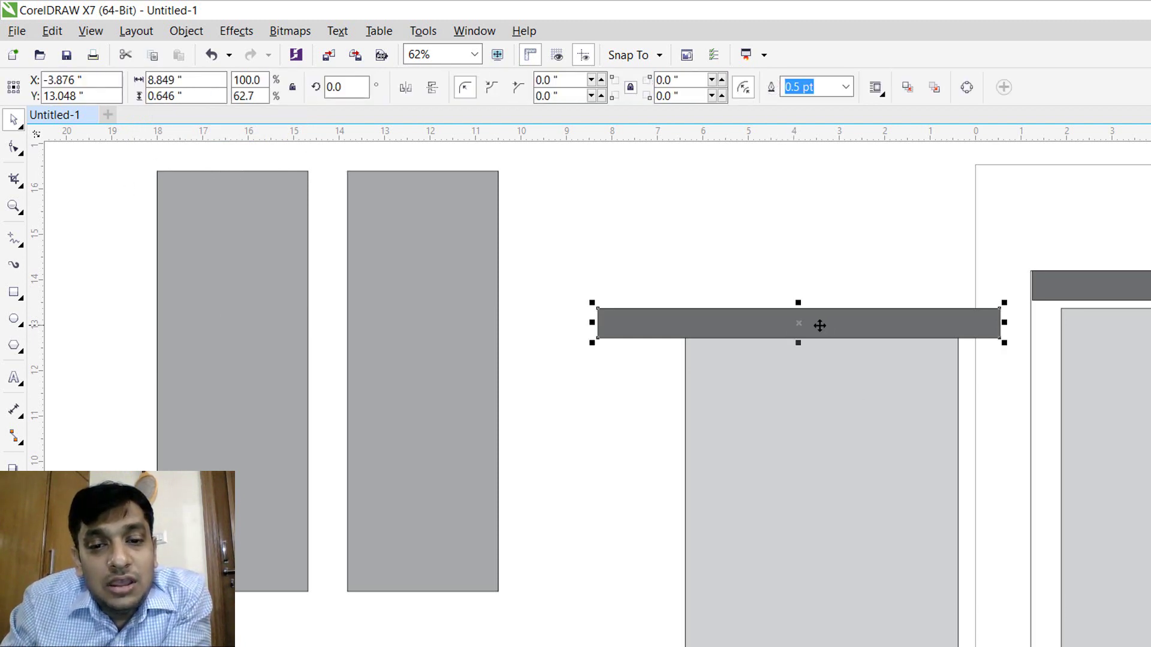
drag(817, 326, 395, 191)
click(217, 195)
key(Escape)
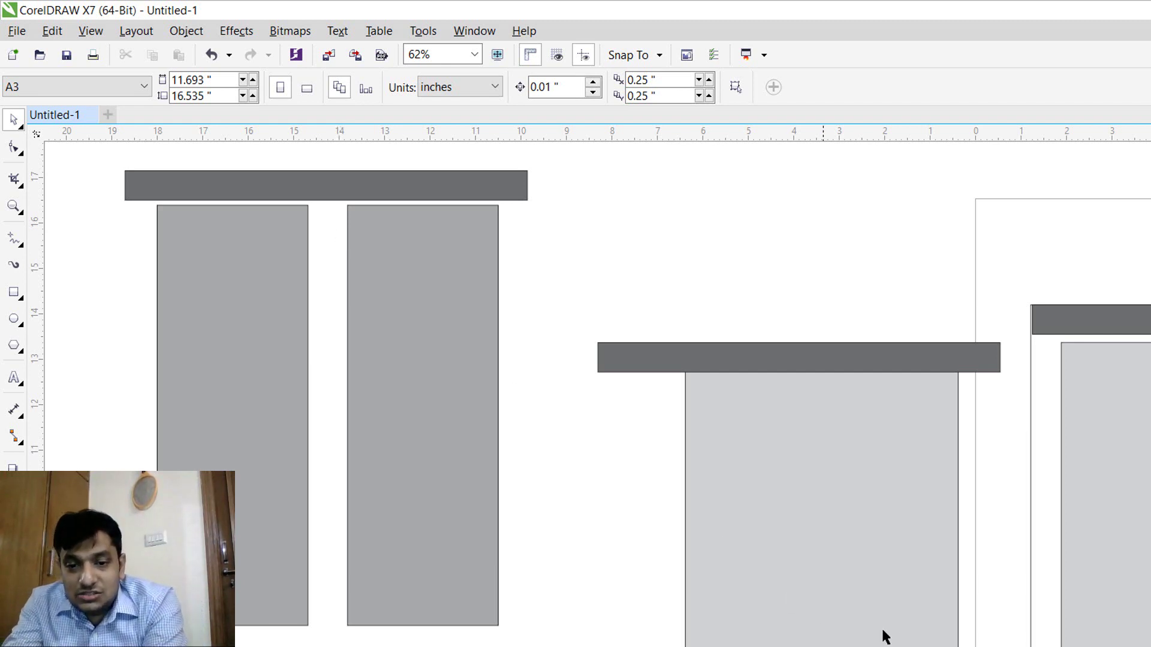
Step: Set the height of the light gray rectangle in the outlined frame to 9.75 inches and move its dark header band up above the frame
scroll(597, 390, right, 3)
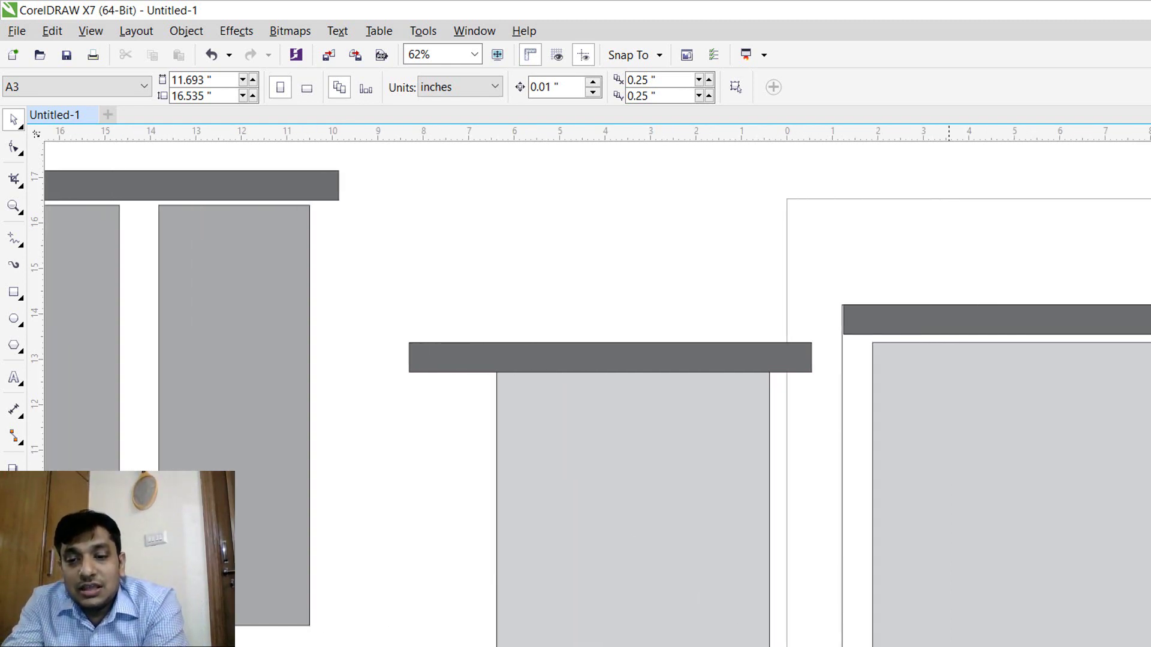
scroll(596, 389, down, 3)
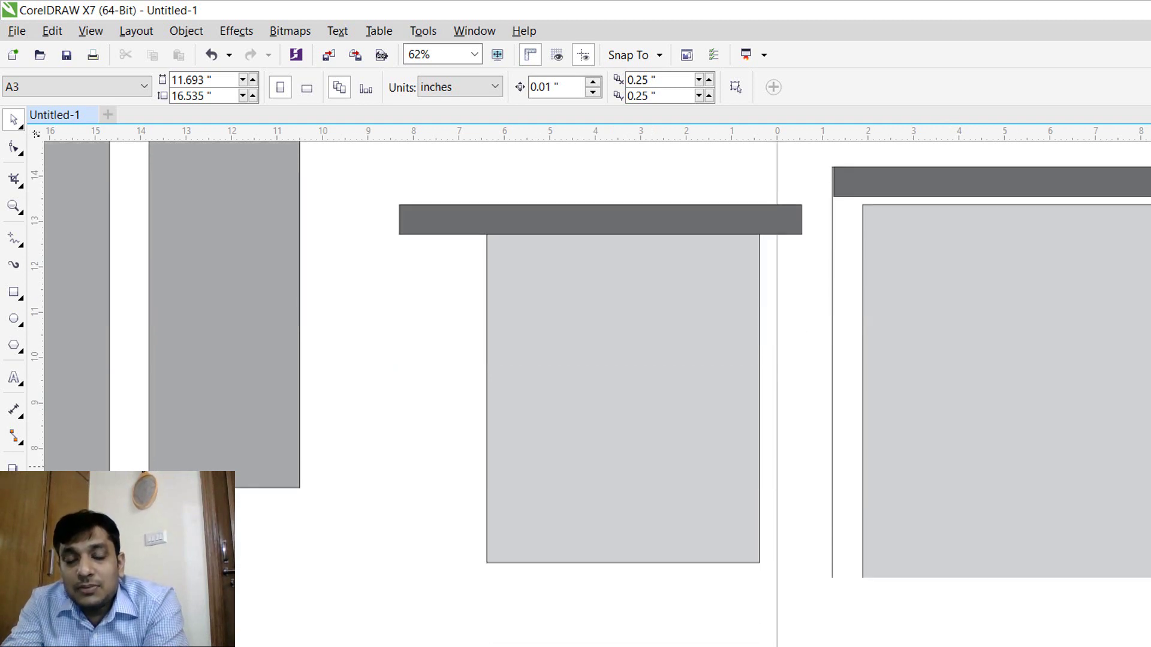
click(1070, 353)
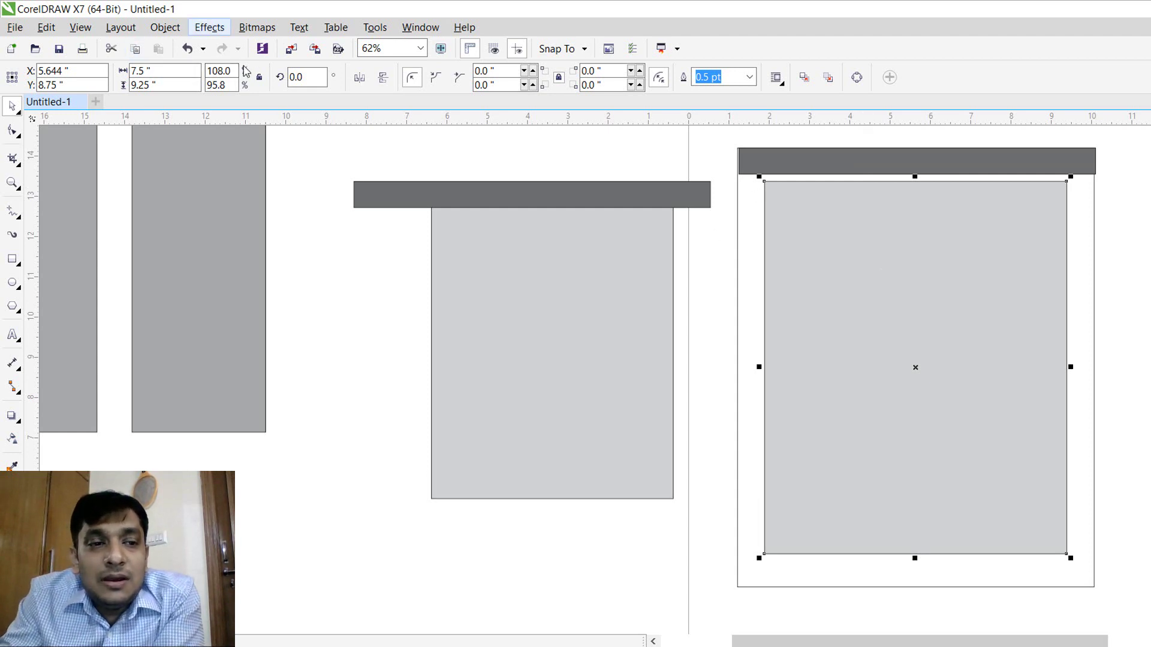
click(140, 84)
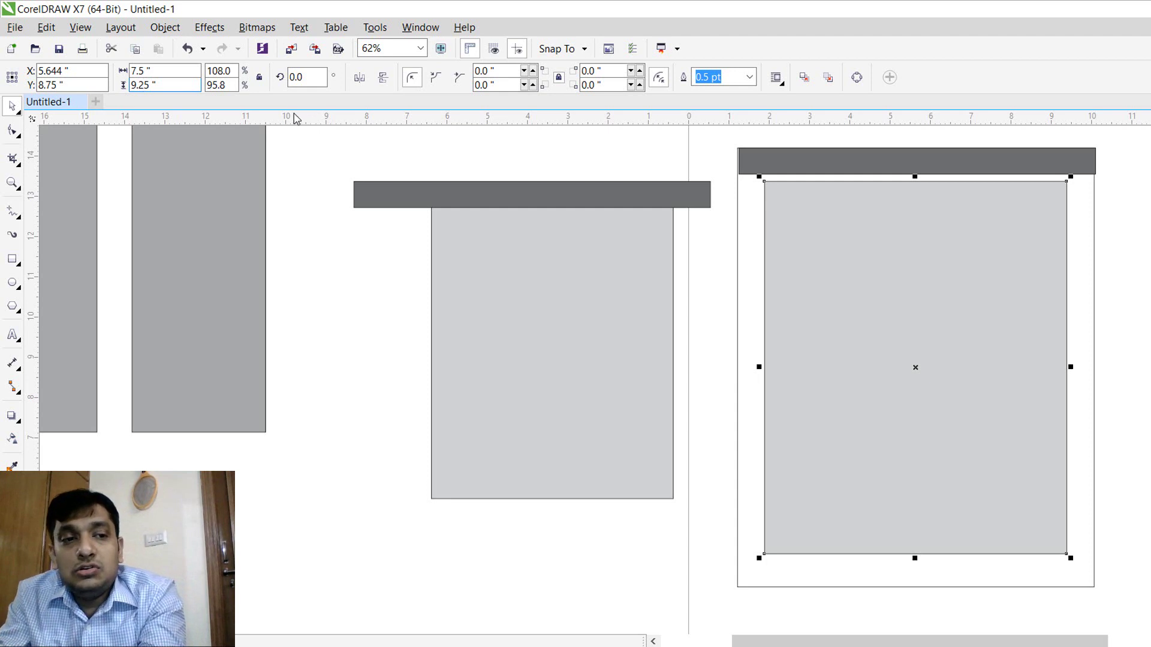
key(BackSpace)
text(7)
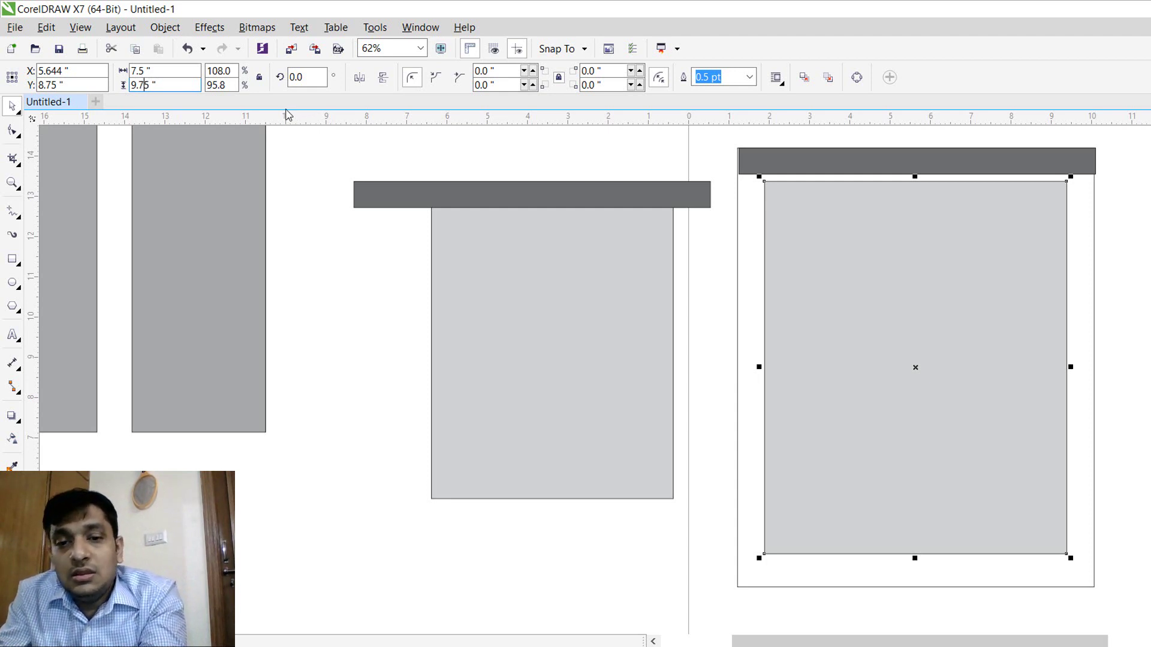
key(Return)
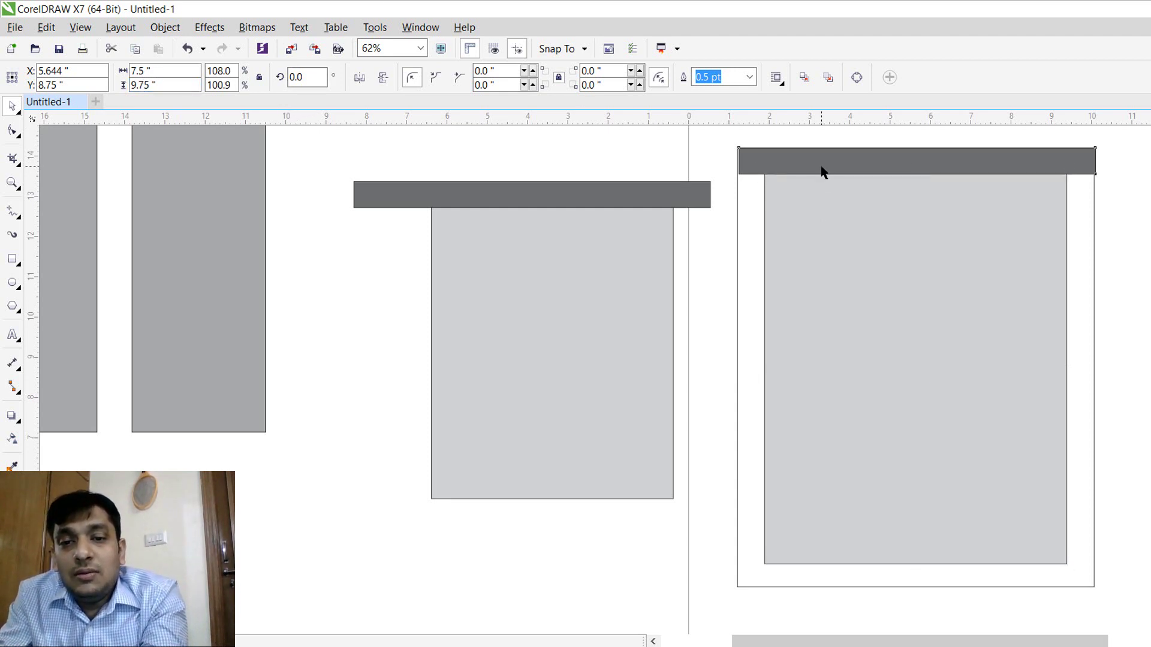
drag(822, 172, 839, 149)
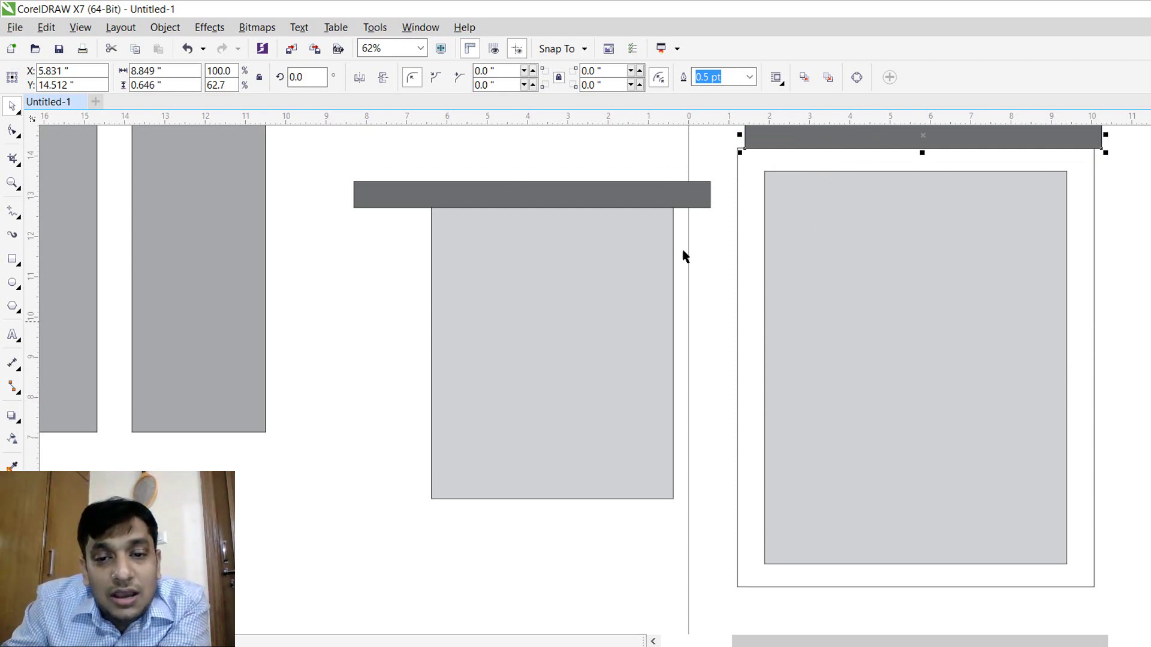
click(719, 221)
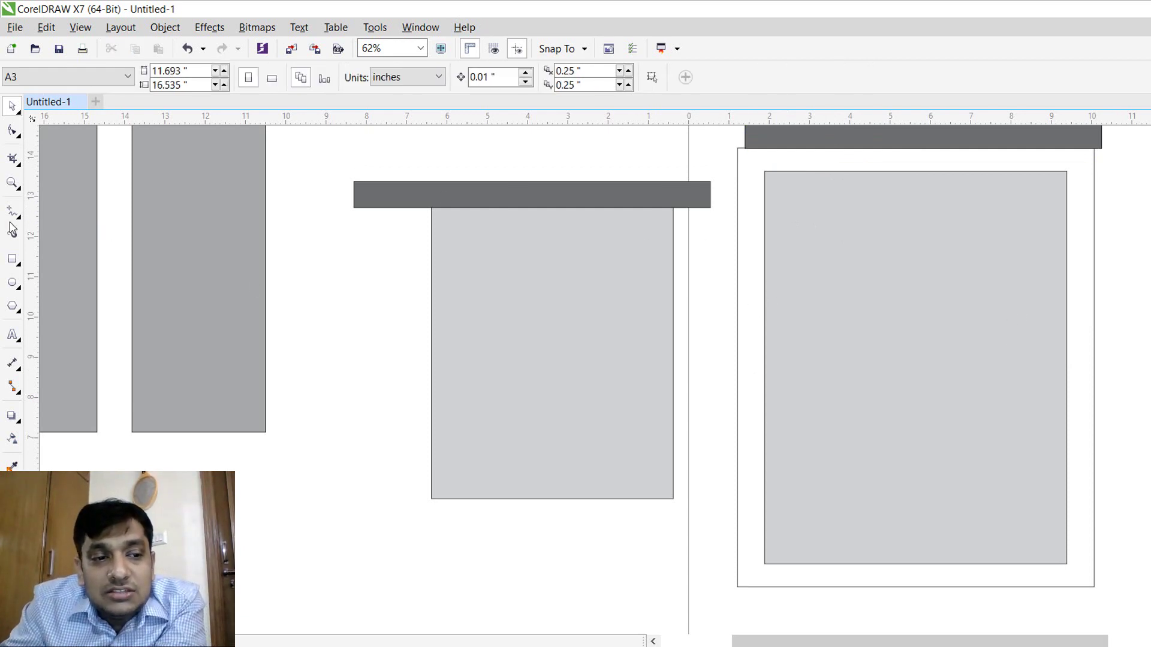
Step: Draw a vertical side band about 0.7 by 10.07 inches along the light gray rectangle's left edge and fill it with a darker gray
click(12, 258)
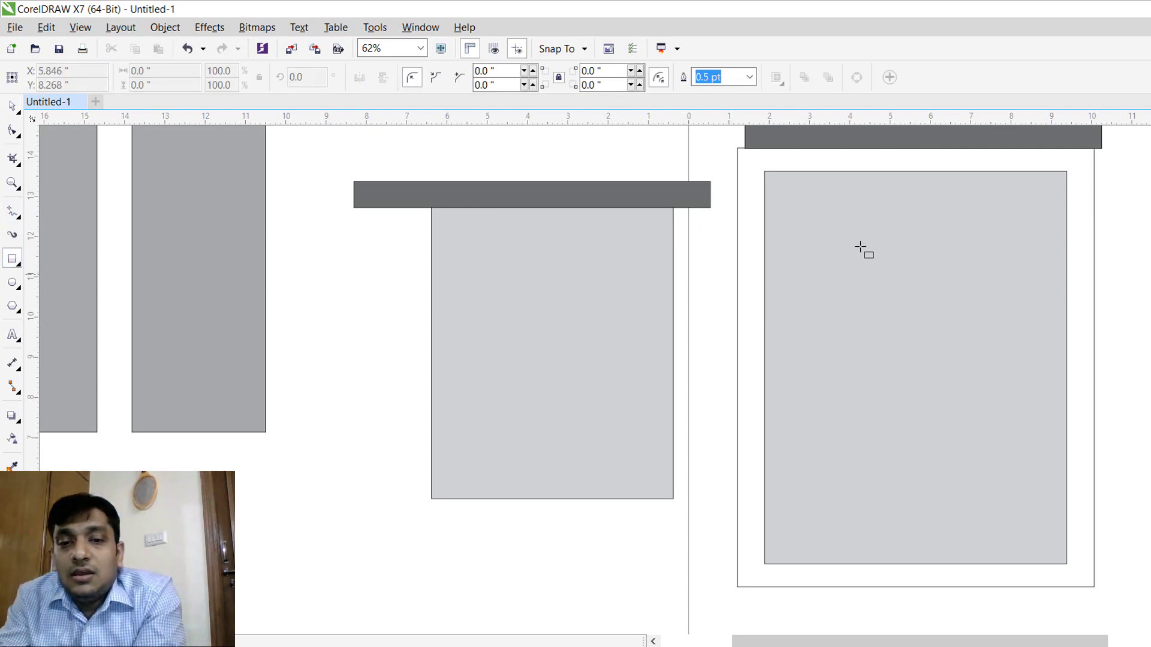
mouse_move(736, 163)
mouse_down()
mouse_move(784, 348)
mouse_move(745, 561)
mouse_move(764, 568)
mouse_up()
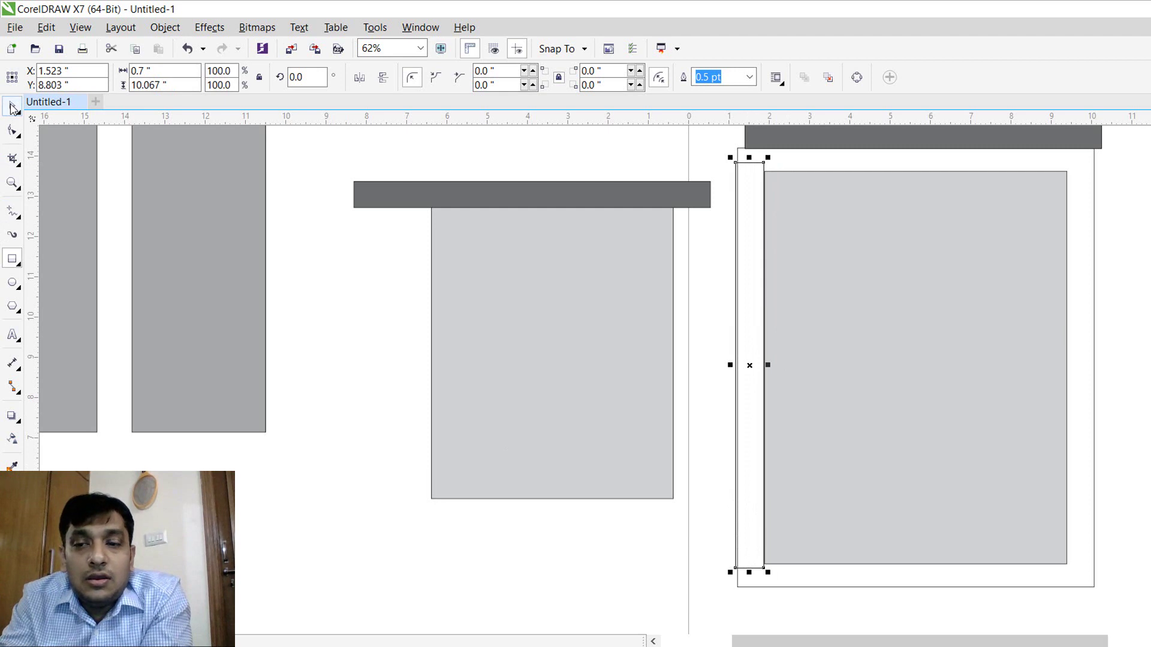
click(12, 106)
click(960, 265)
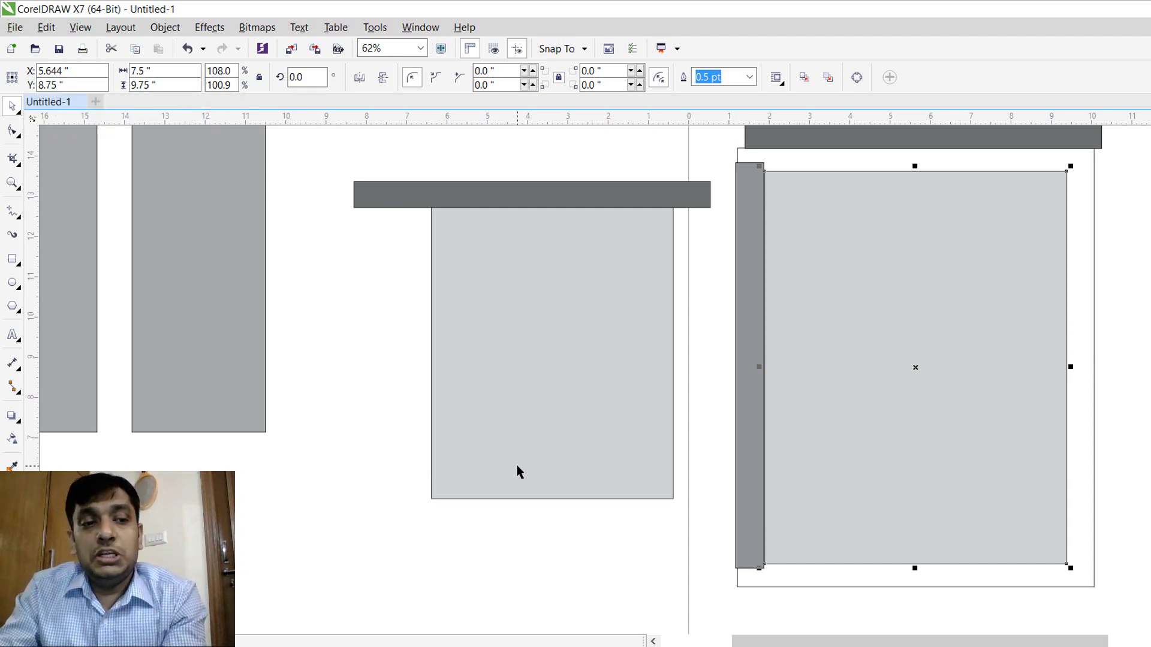
click(512, 517)
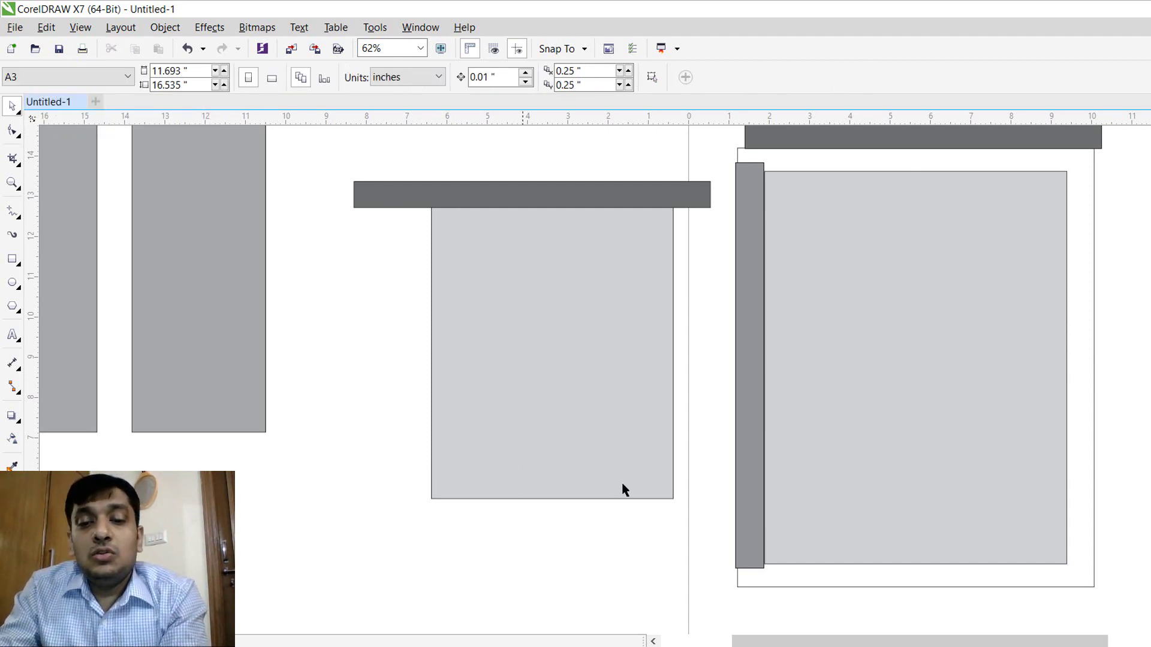
Step: Draw a horizontal strip about 10.35 by 0.93 inches across the middle of the light gray rectangle in the frame
click(946, 356)
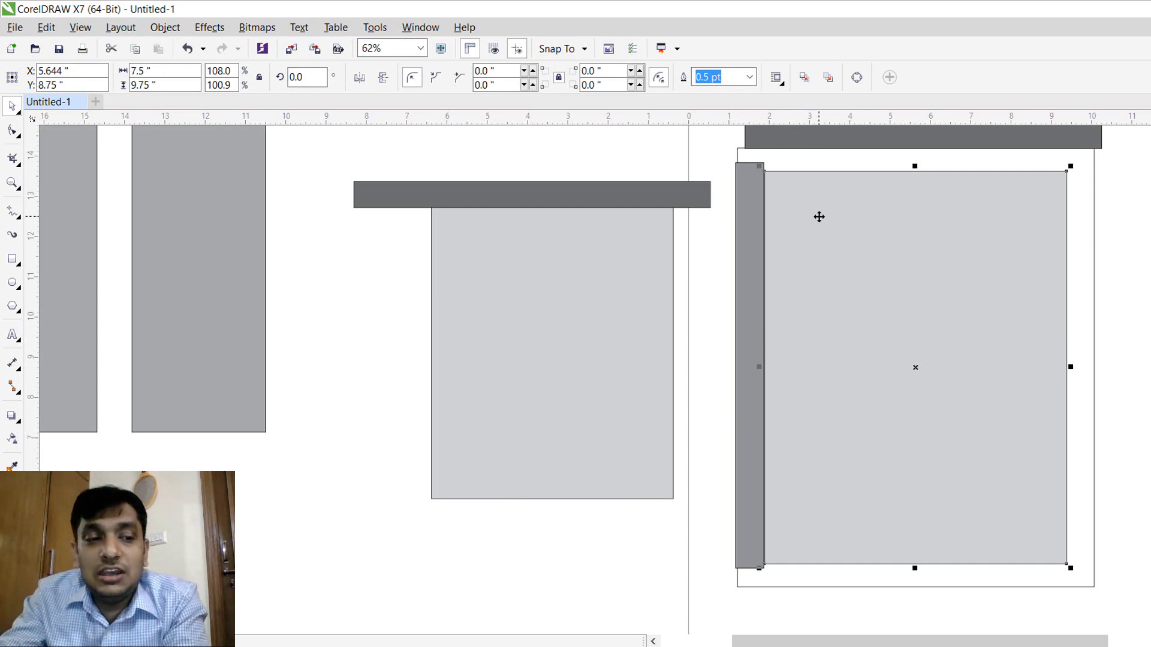
click(12, 258)
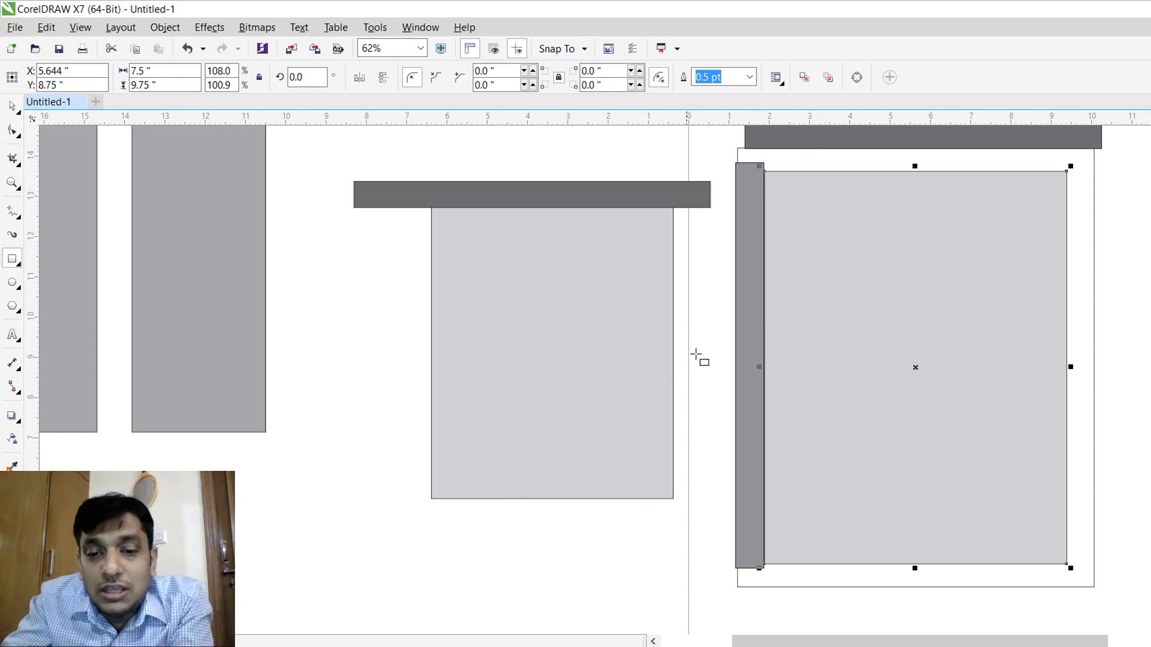
drag(710, 347, 1126, 384)
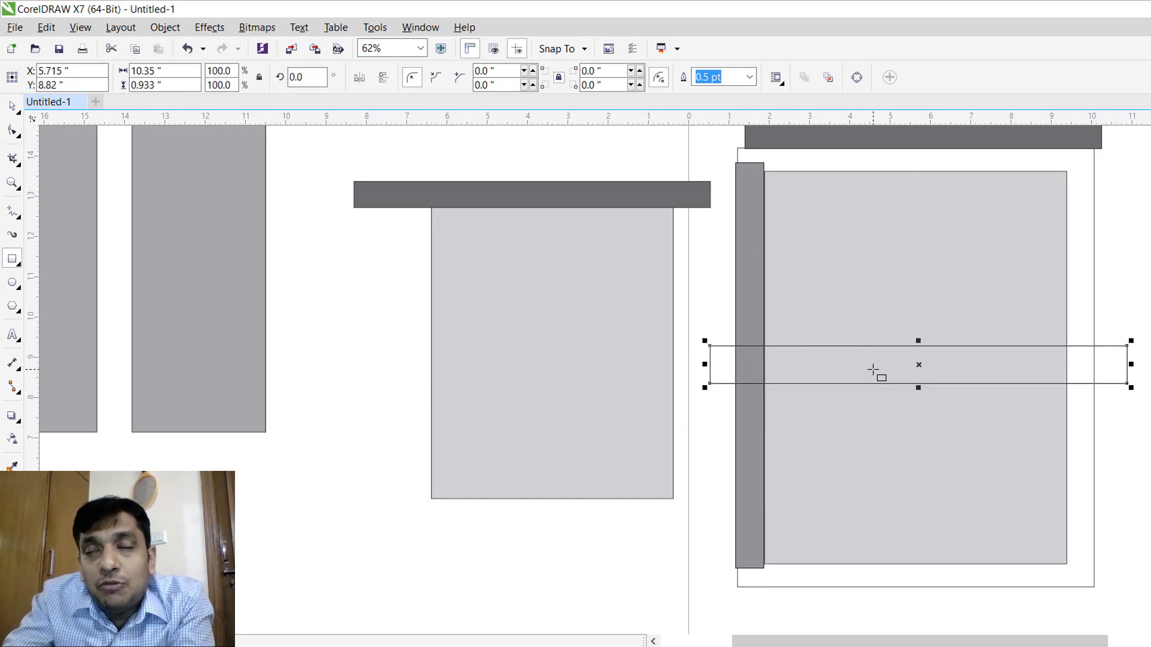
click(162, 71)
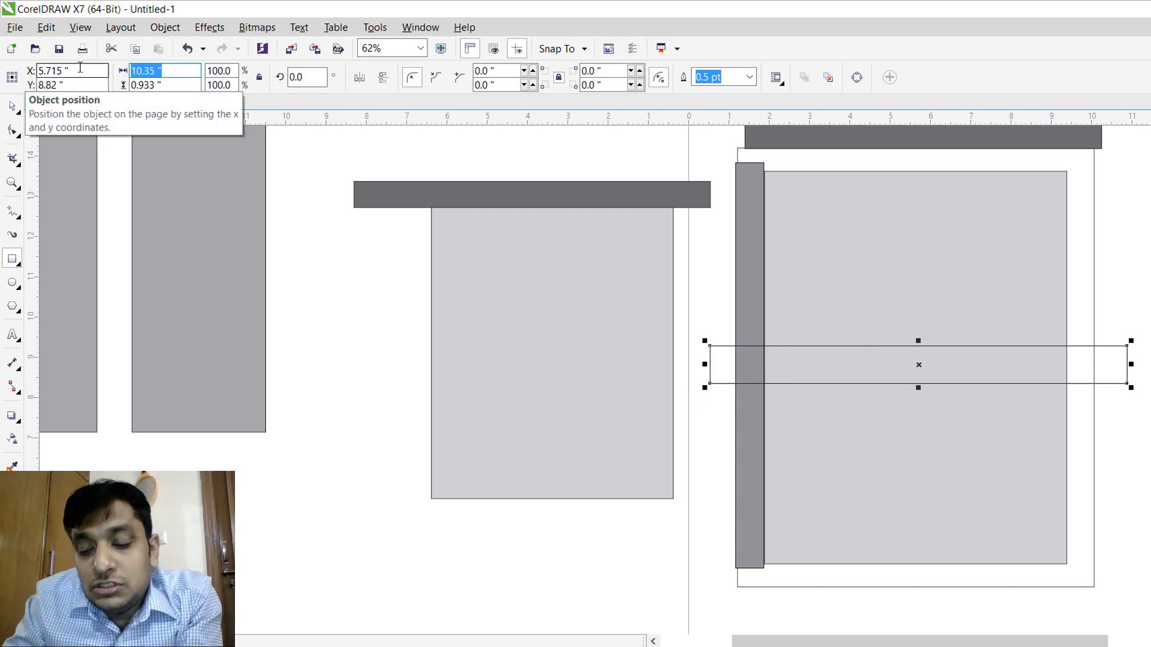
key(BackSpace)
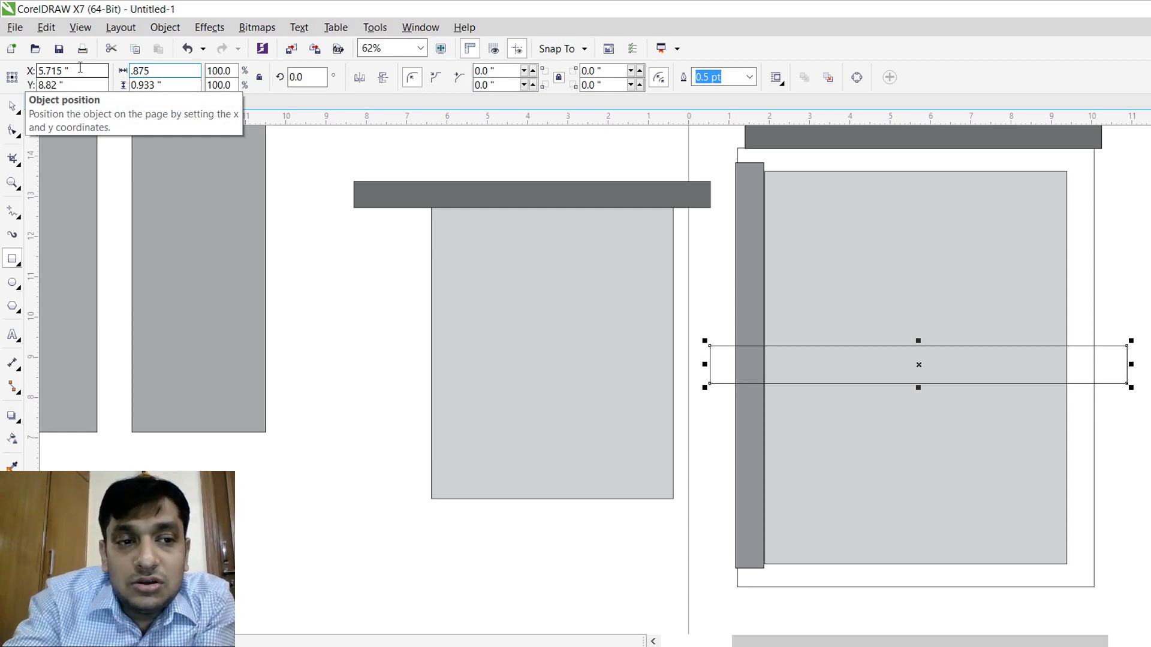
text(.87)
key(BackSpace)
key(BackSpace)
key(BackSpace)
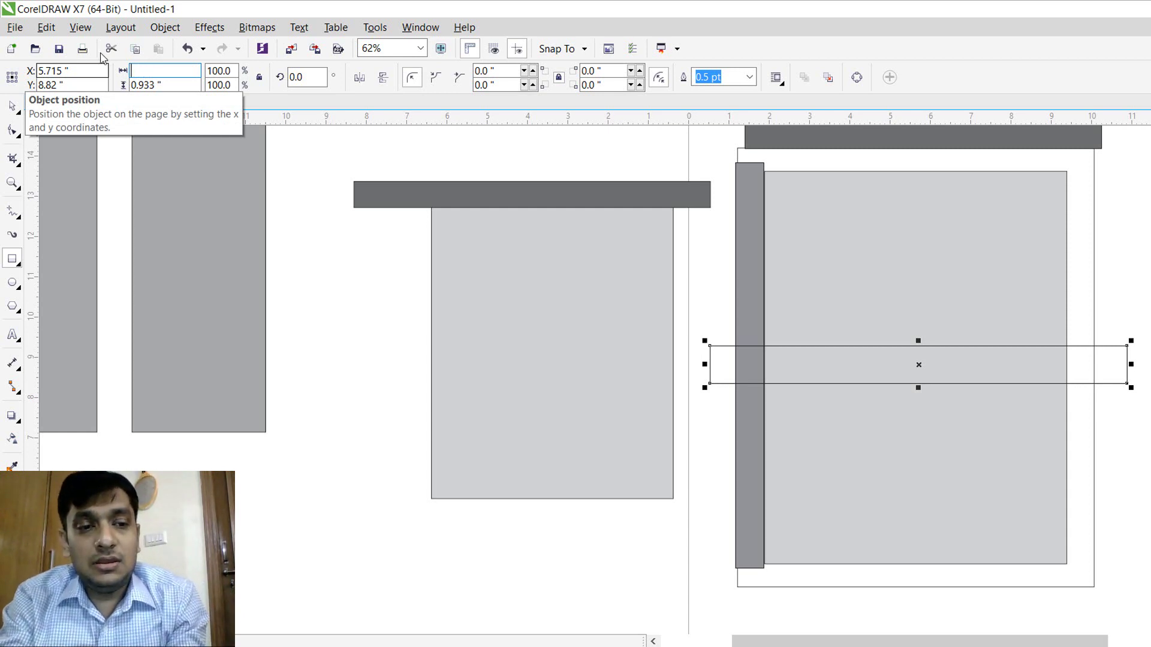
Step: Set the horizontal strip's height to 0.875 inch
key(Tab)
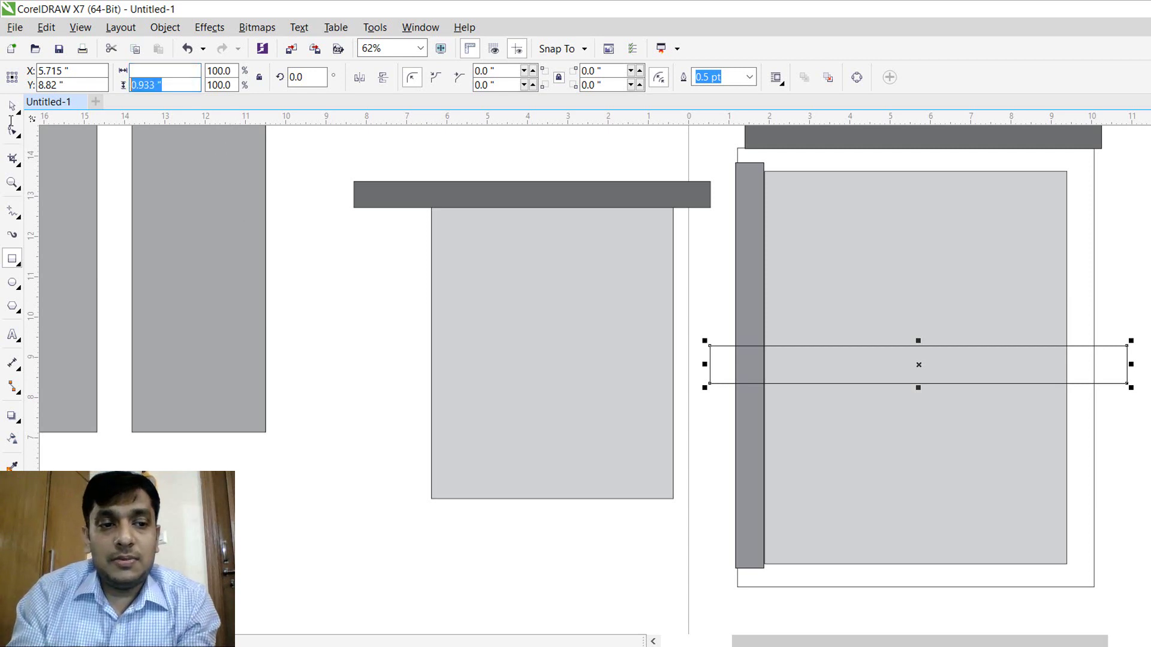
text(.875)
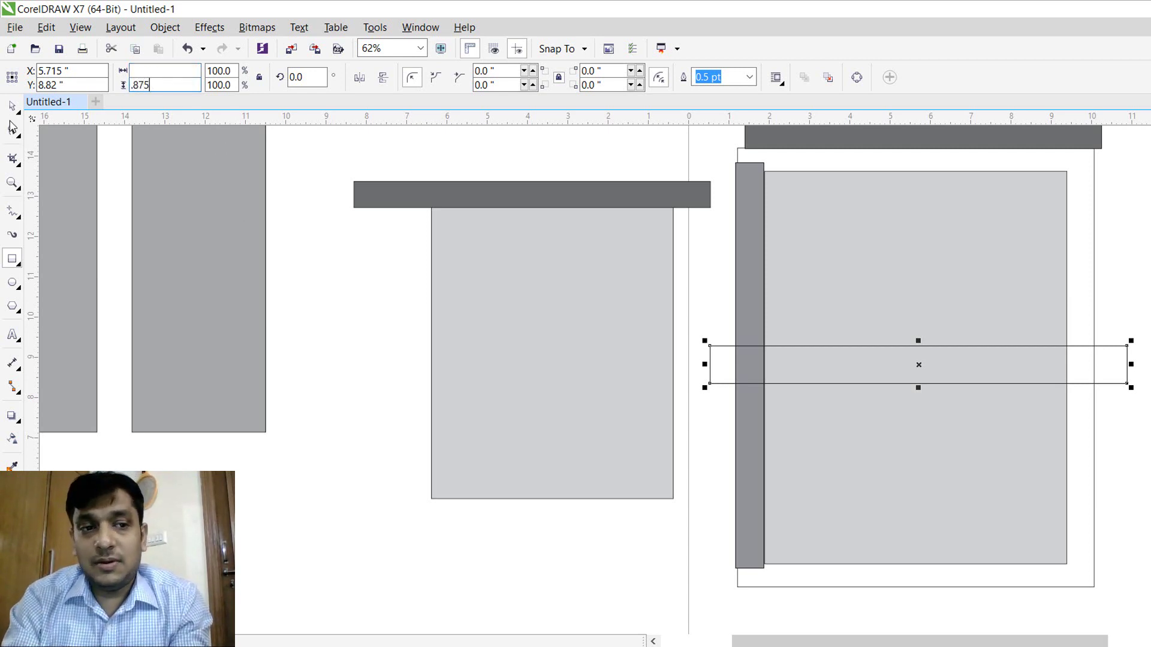
key(Return)
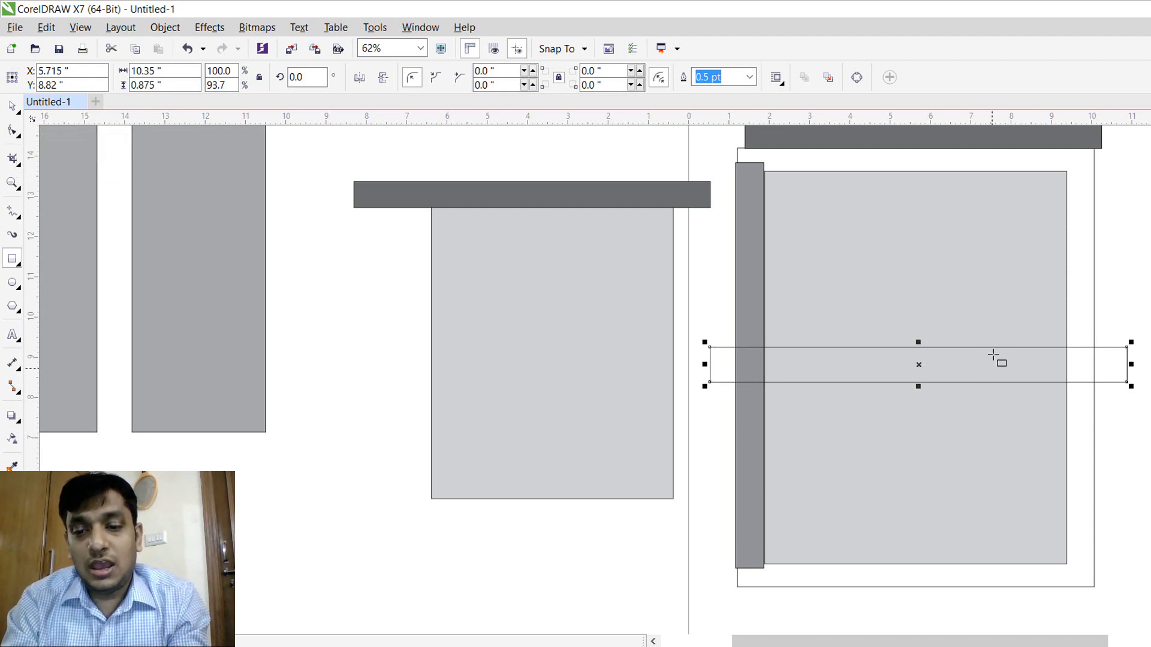
Step: Centre the strip horizontally and vertically on the light gray rectangle and trim the rectangle with it
key(space)
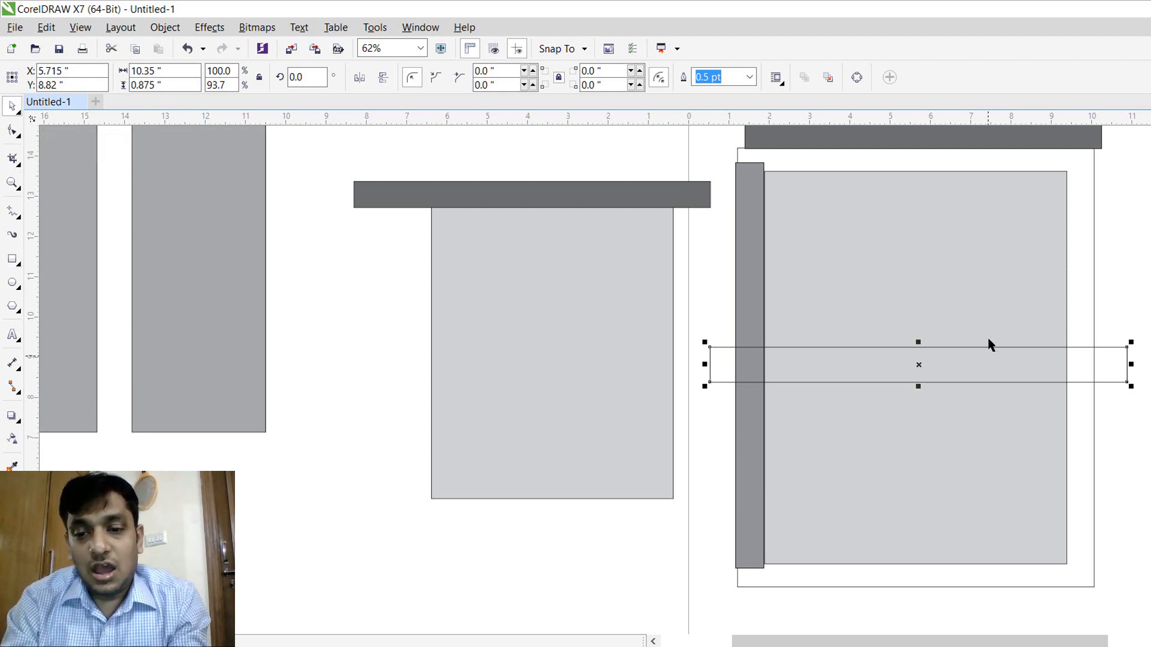
shift+click(966, 294)
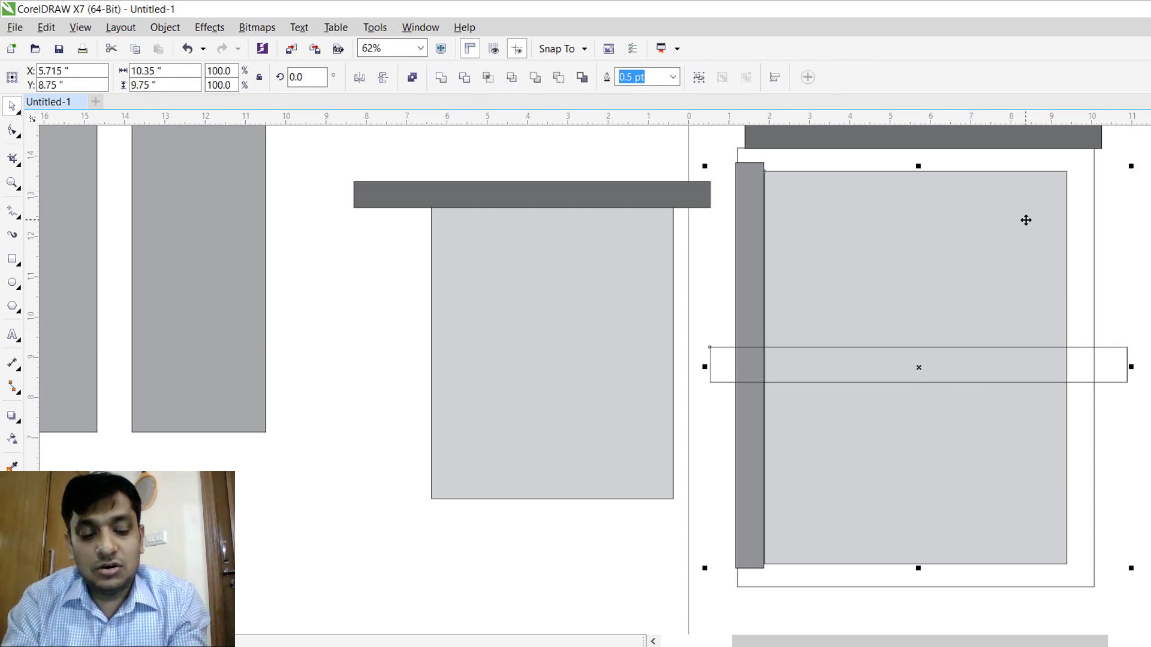
key(Left)
key(e)
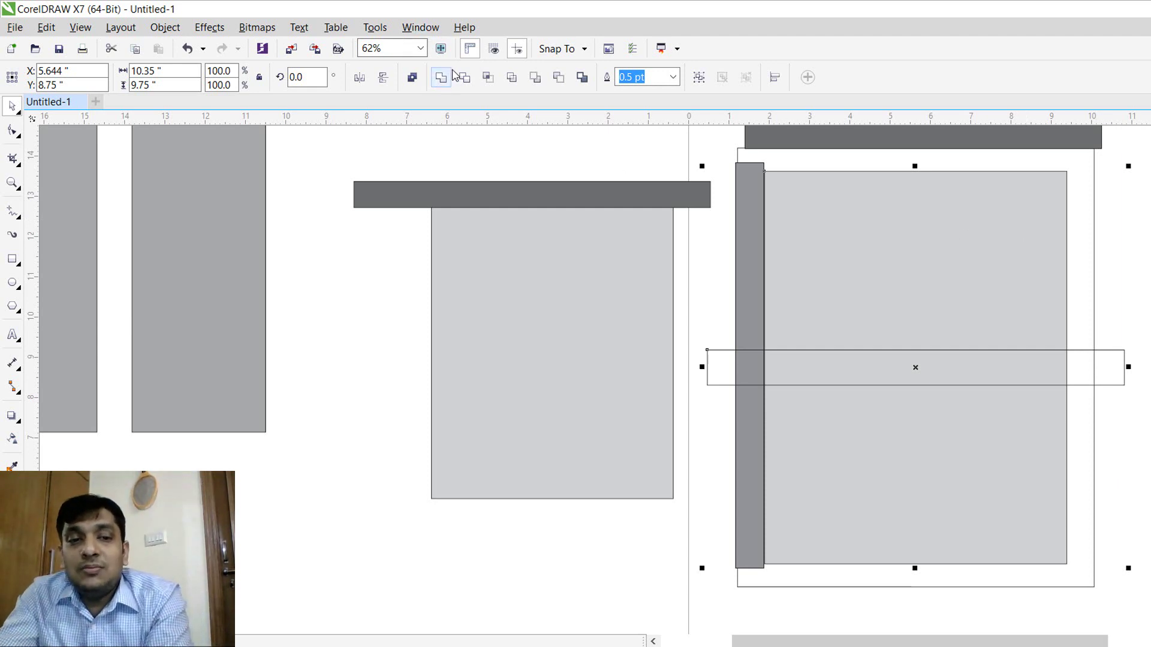
click(469, 81)
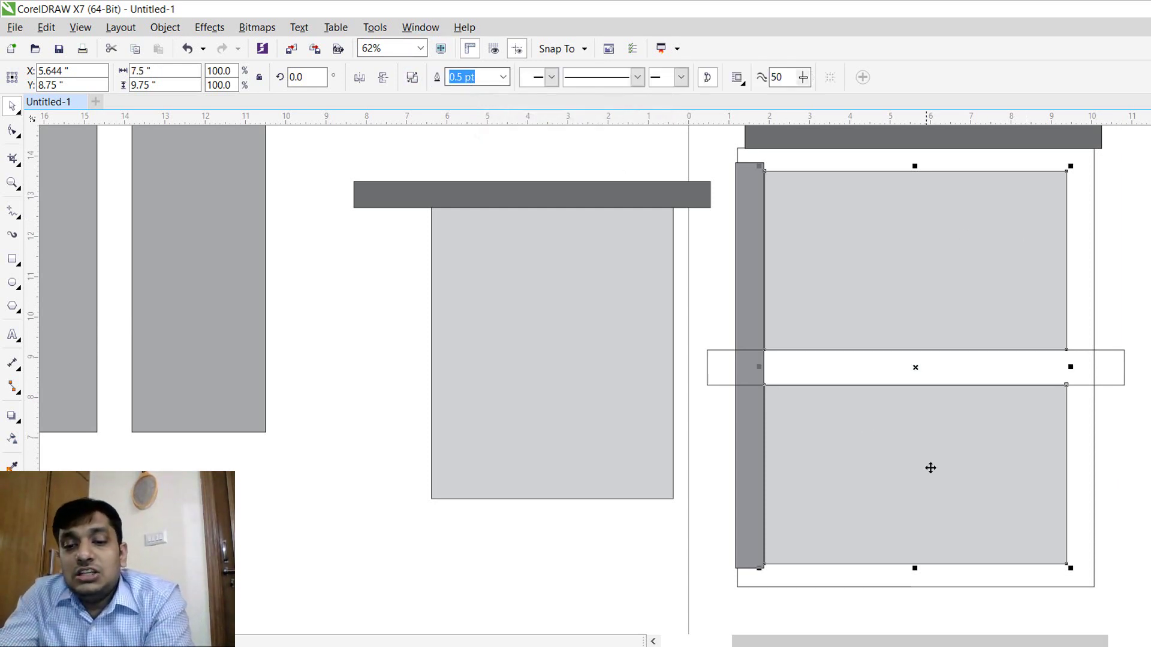
Step: Delete the horizontal cutting strip and break the trimmed light gray shape apart into upper and lower blocks
click(1149, 333)
drag(1149, 333, 673, 413)
key(Escape)
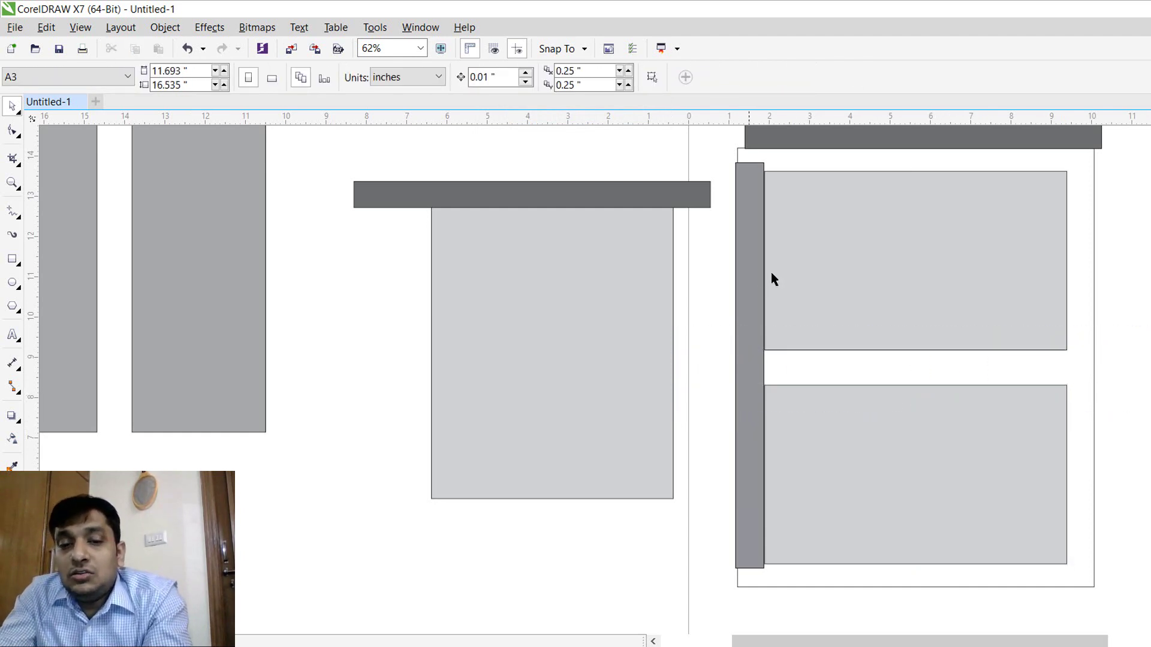
click(842, 264)
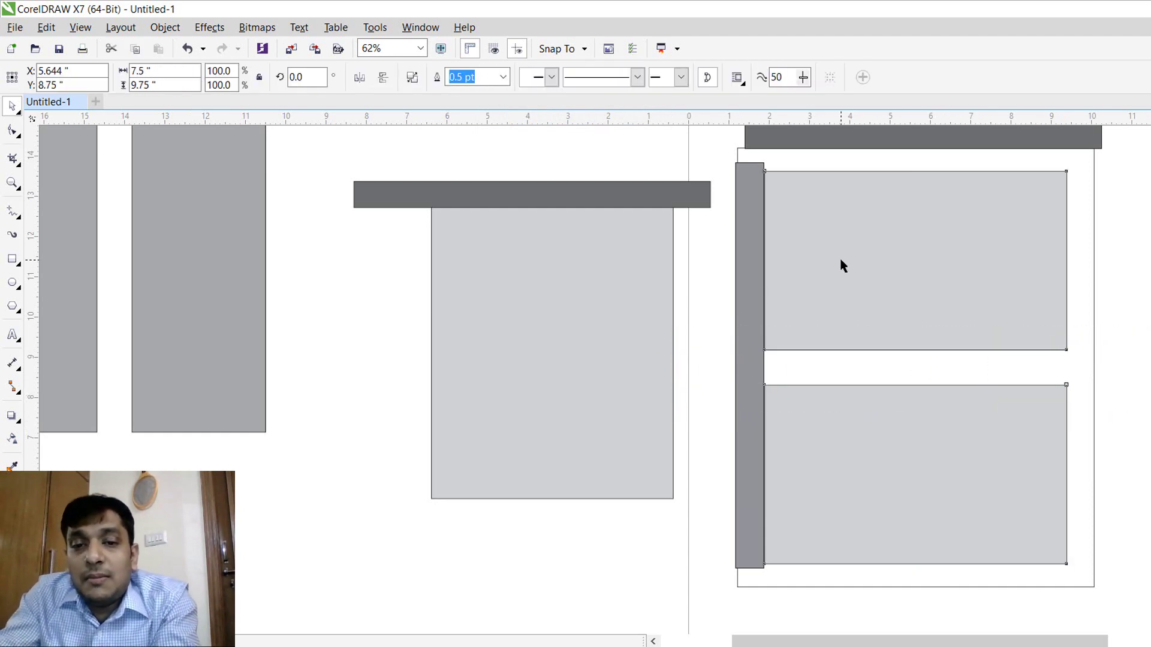
click(412, 77)
click(763, 206)
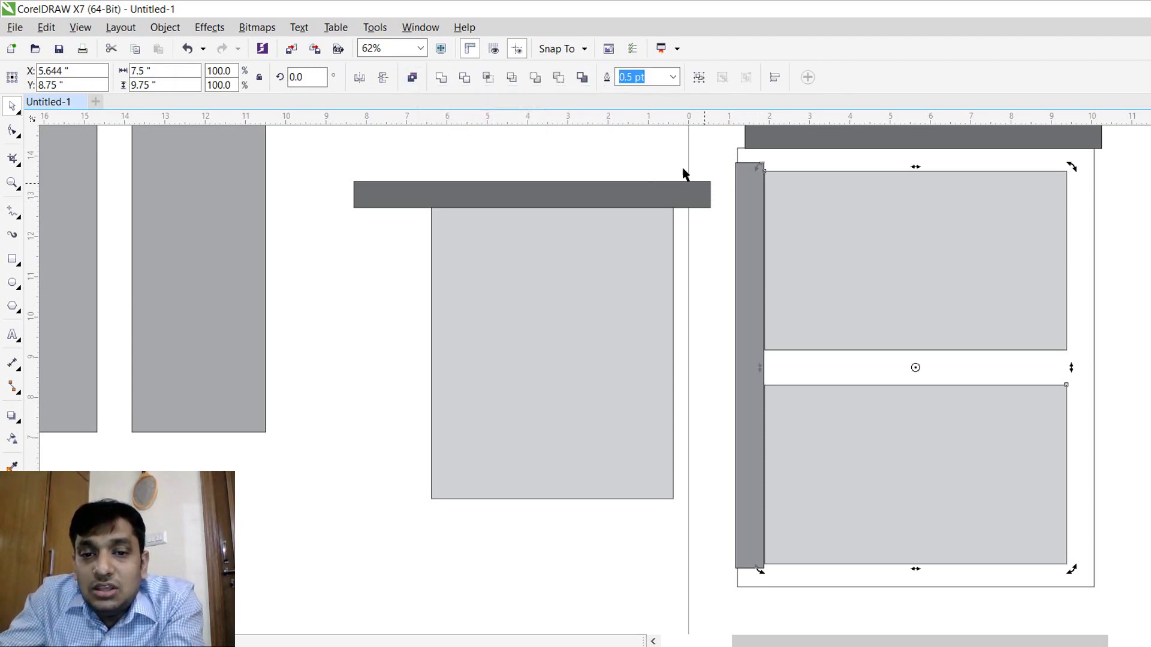
click(965, 287)
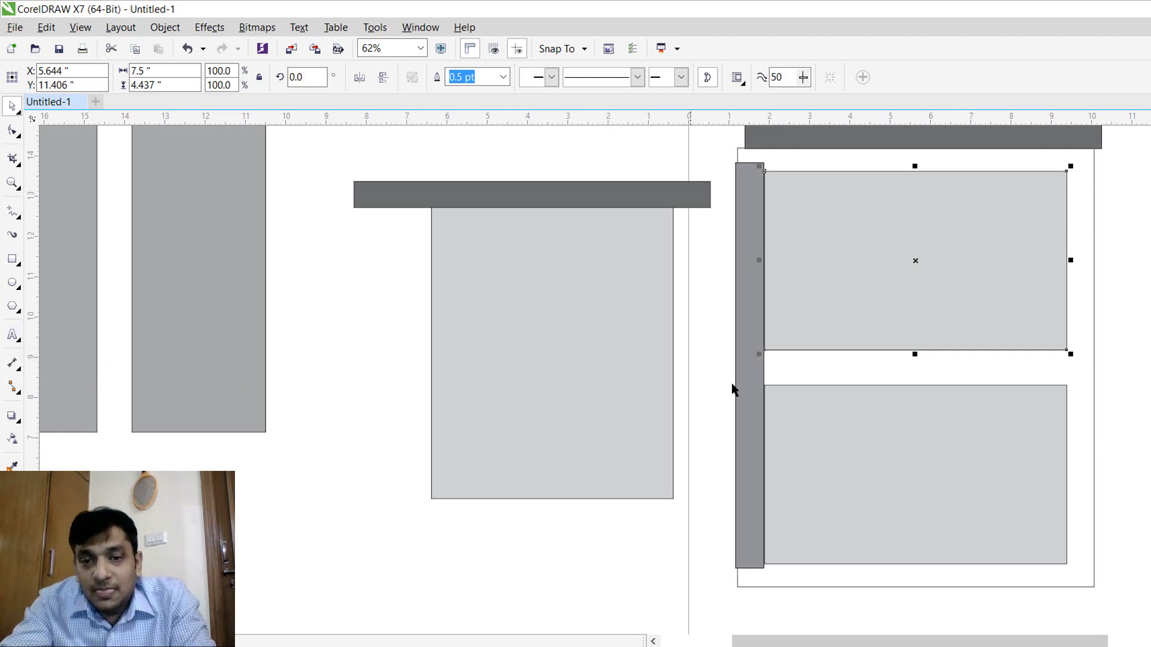
click(704, 324)
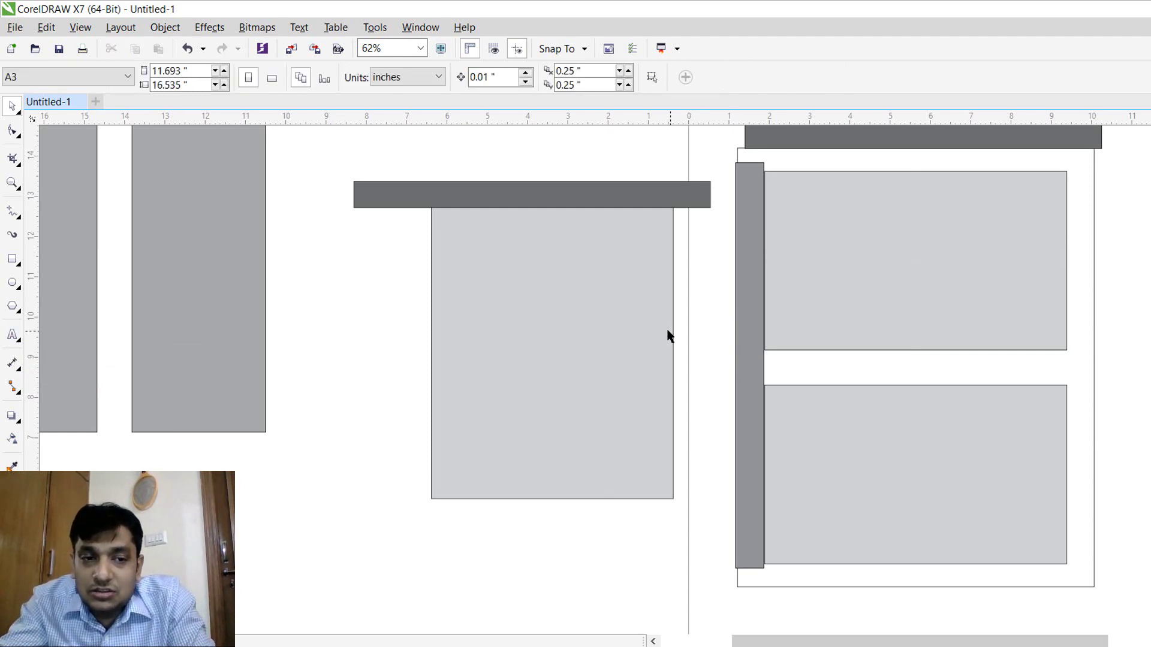
scroll(670, 337, down, 2)
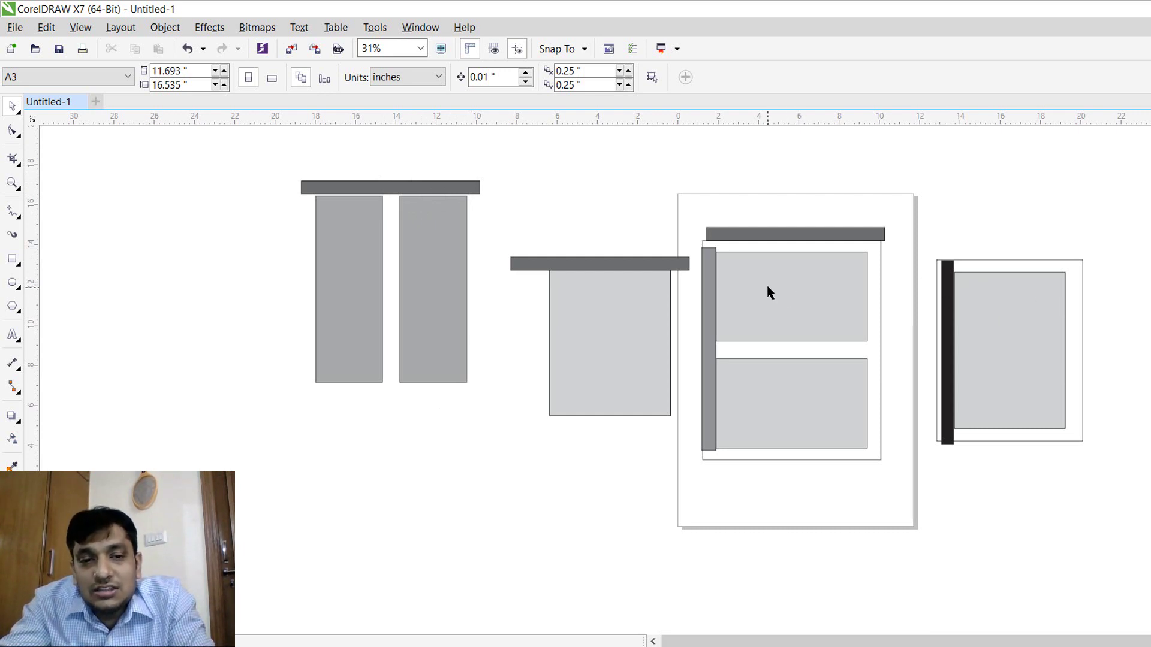
click(12, 183)
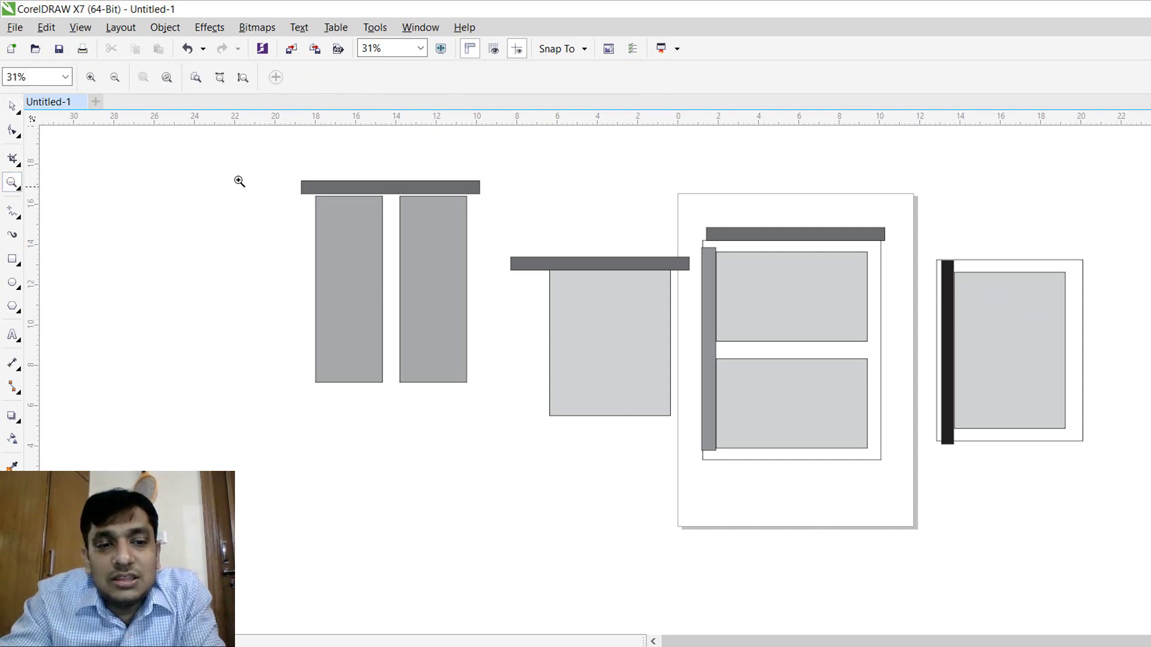
drag(243, 179, 1103, 516)
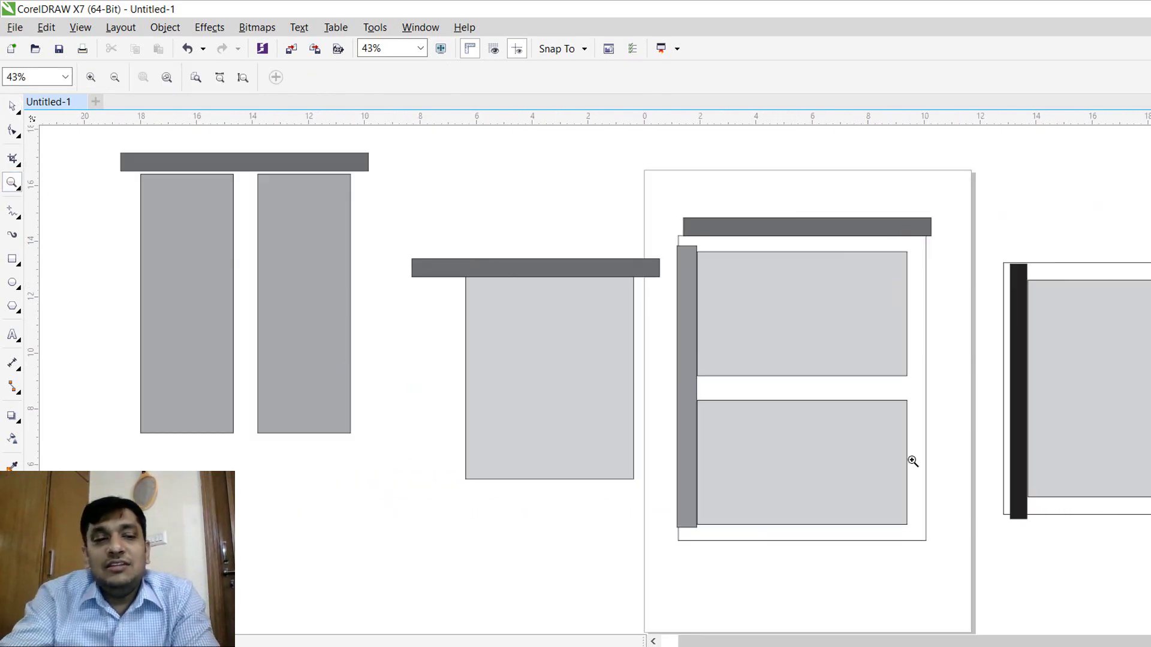
click(9, 108)
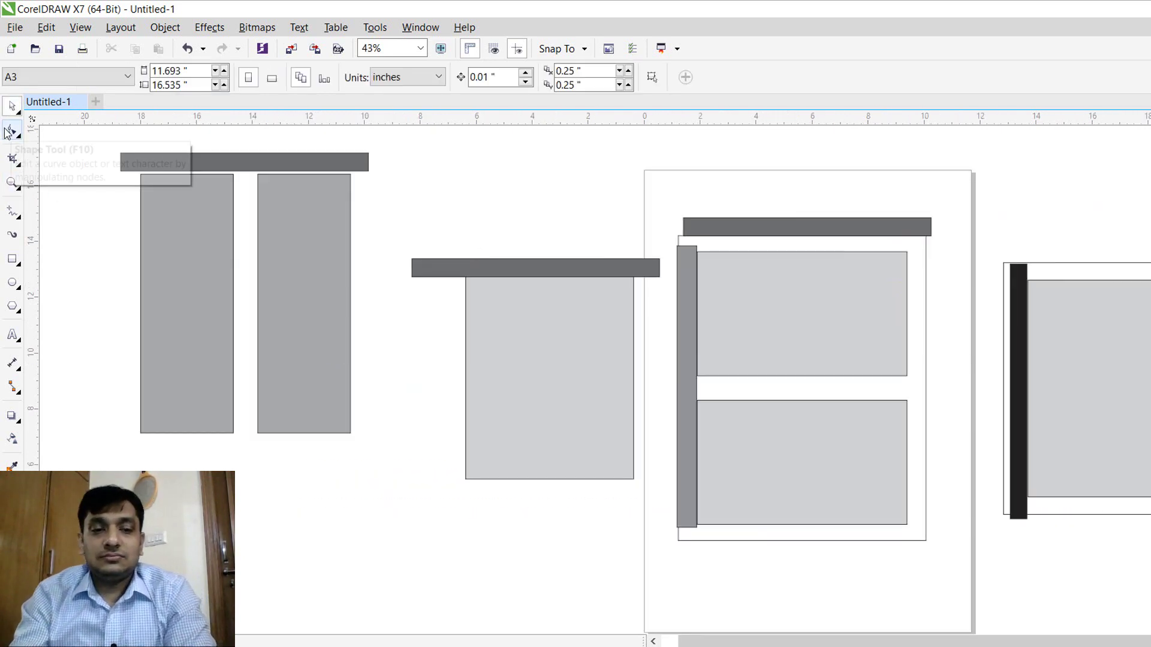
Step: Draw a rectangle about 15.4 by 10.6 inches in the empty area above the existing layouts
scroll(471, 533, down, 3)
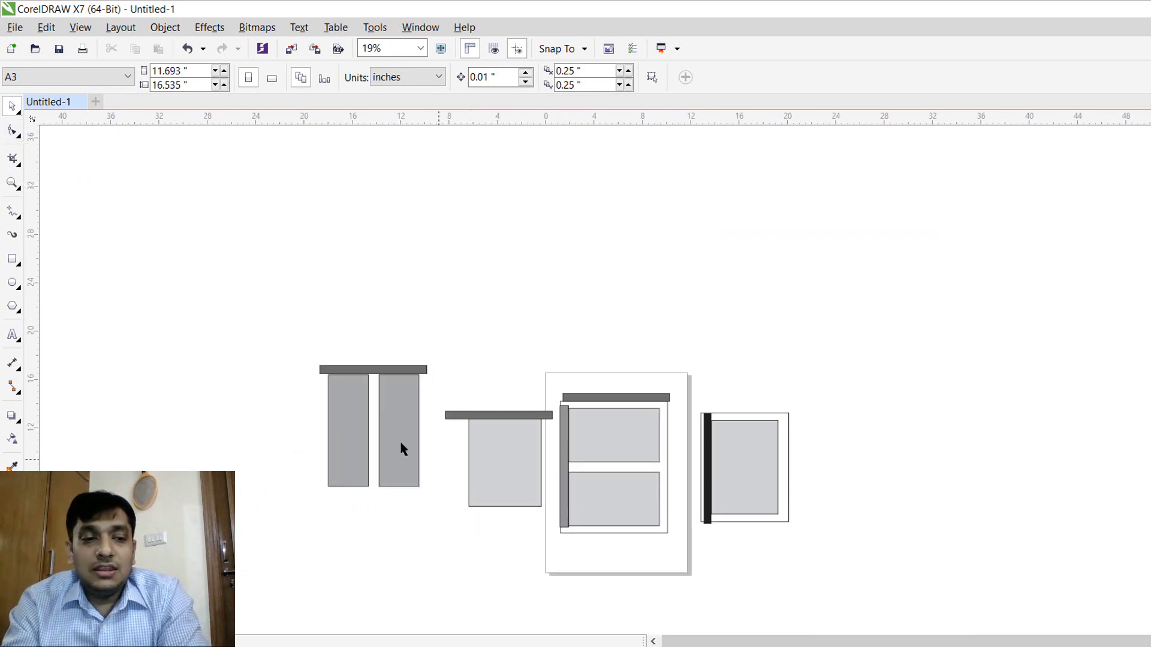
click(12, 259)
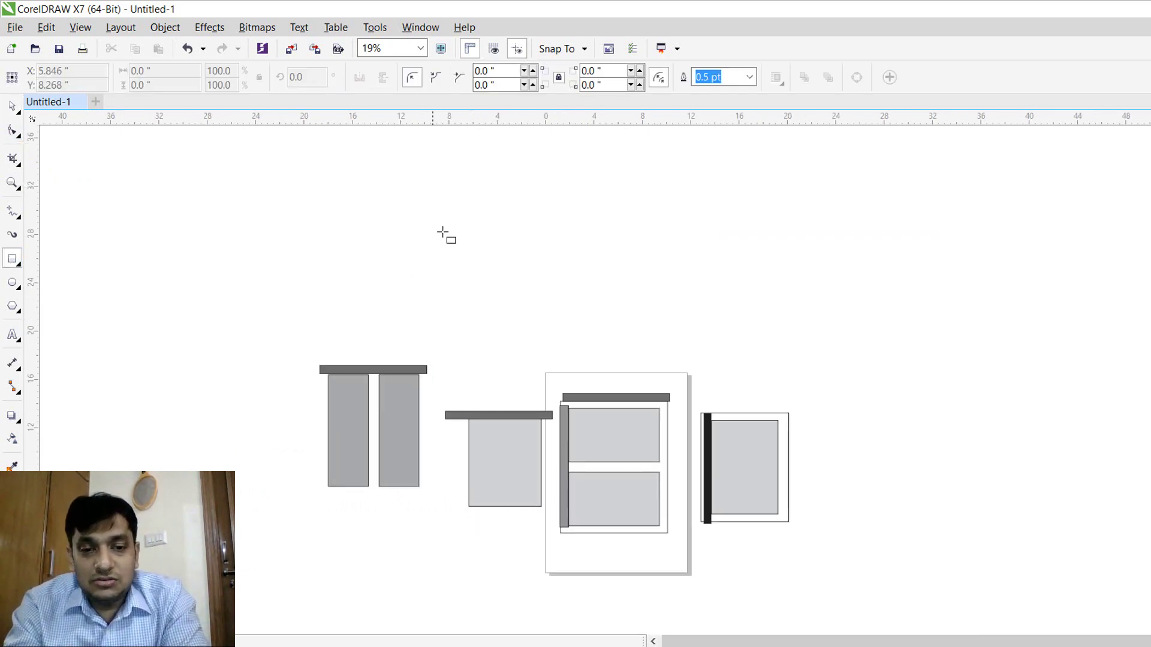
drag(469, 214, 656, 342)
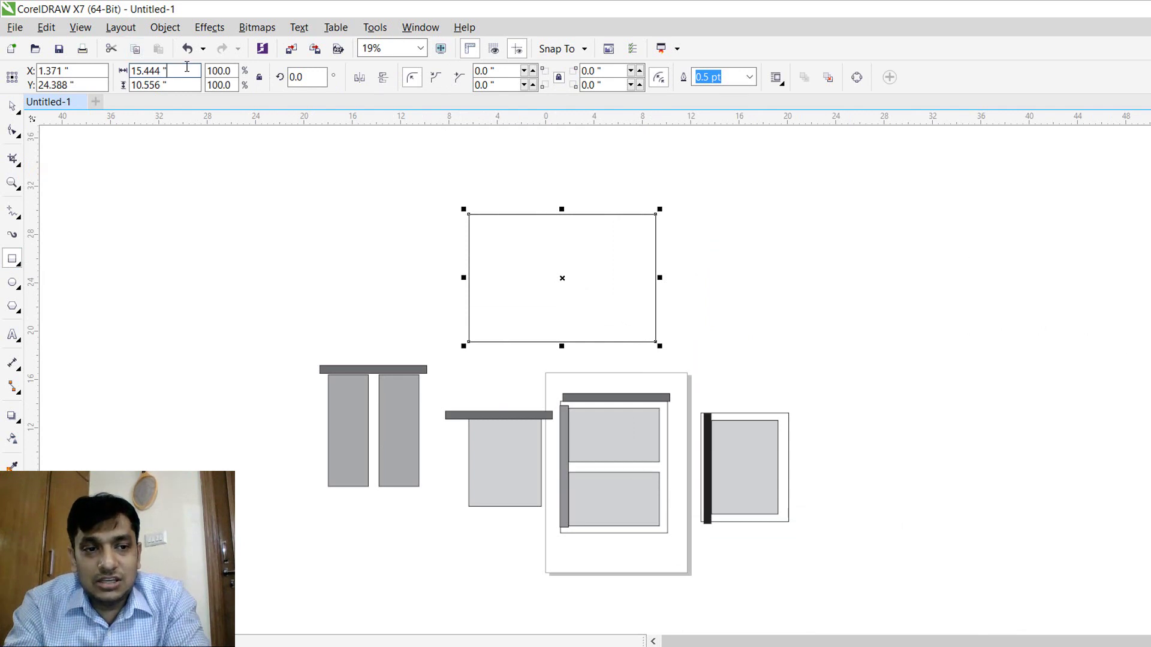
Step: Set the new rectangle's size to 11 inches wide by 9 inches high
click(146, 70)
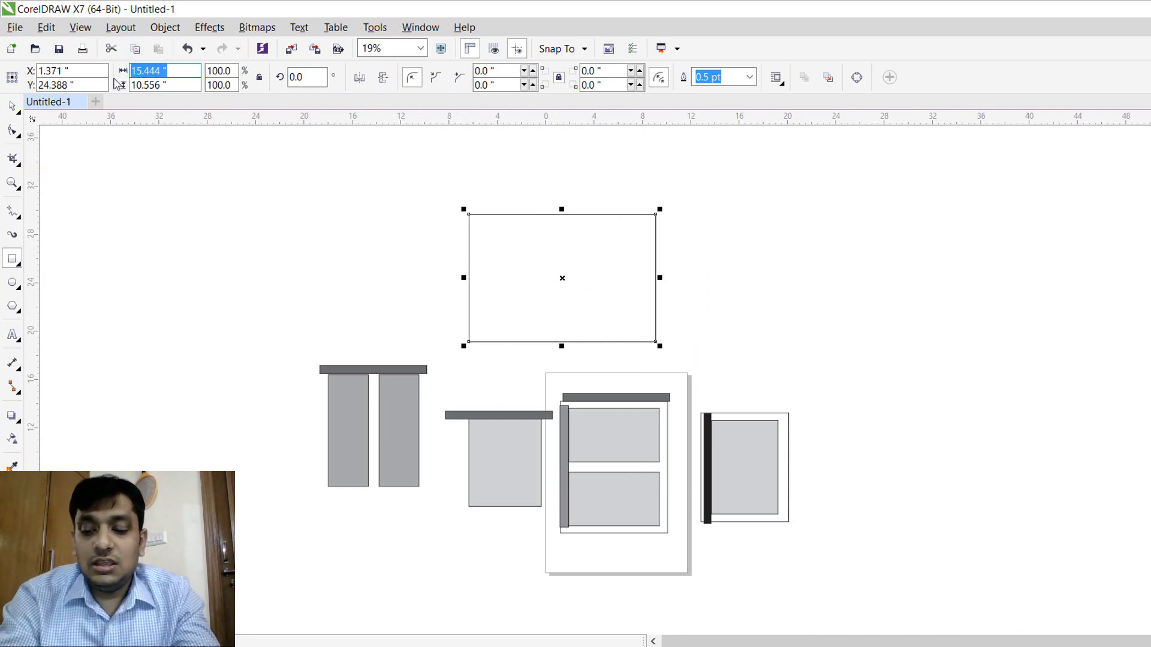
text(11)
key(Tab)
text(9)
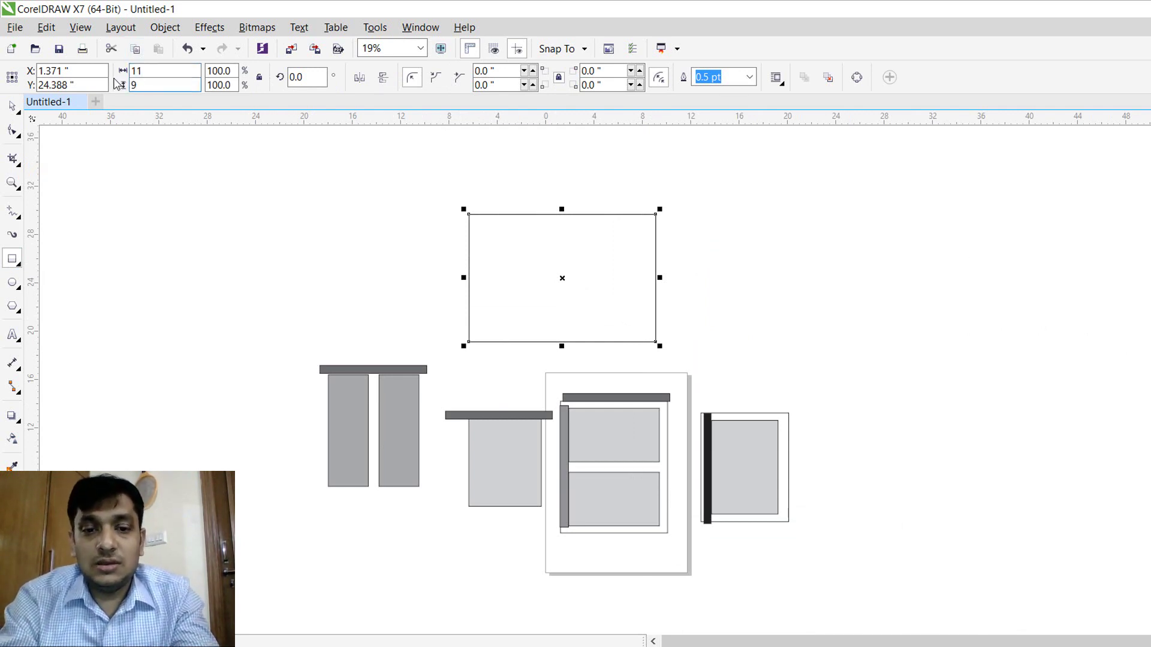
key(Return)
Step: Draw a straight vertical line about 9.83 inches long near the rectangle's middle, extending past its upper and lower edges
scroll(449, 257, up, 2)
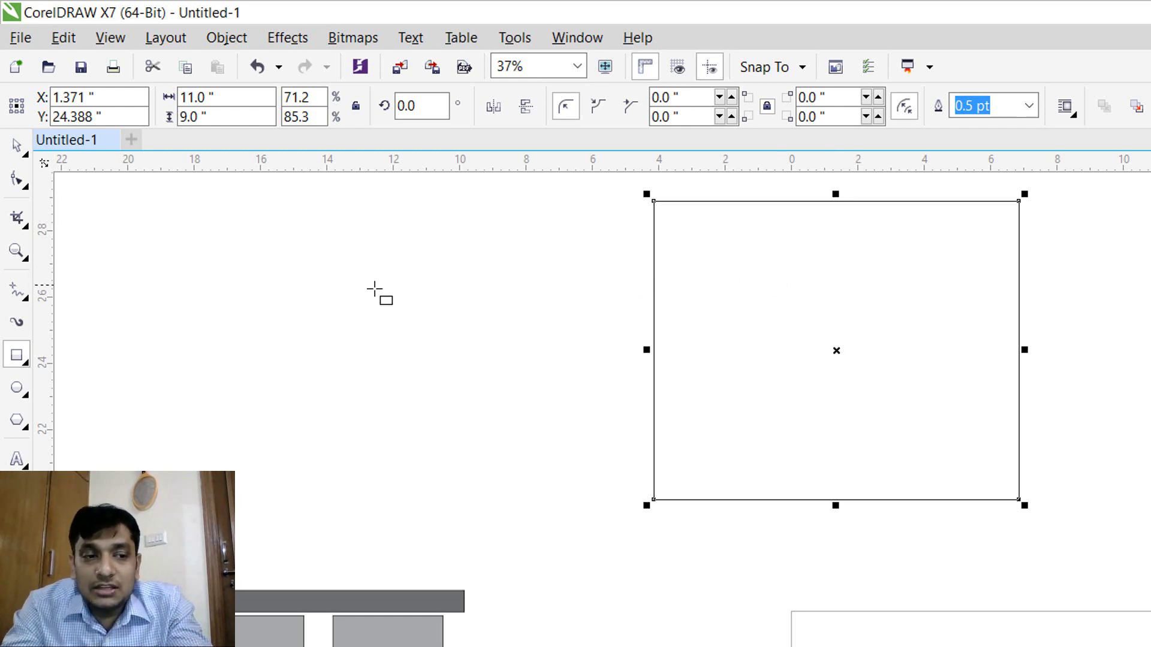
click(18, 288)
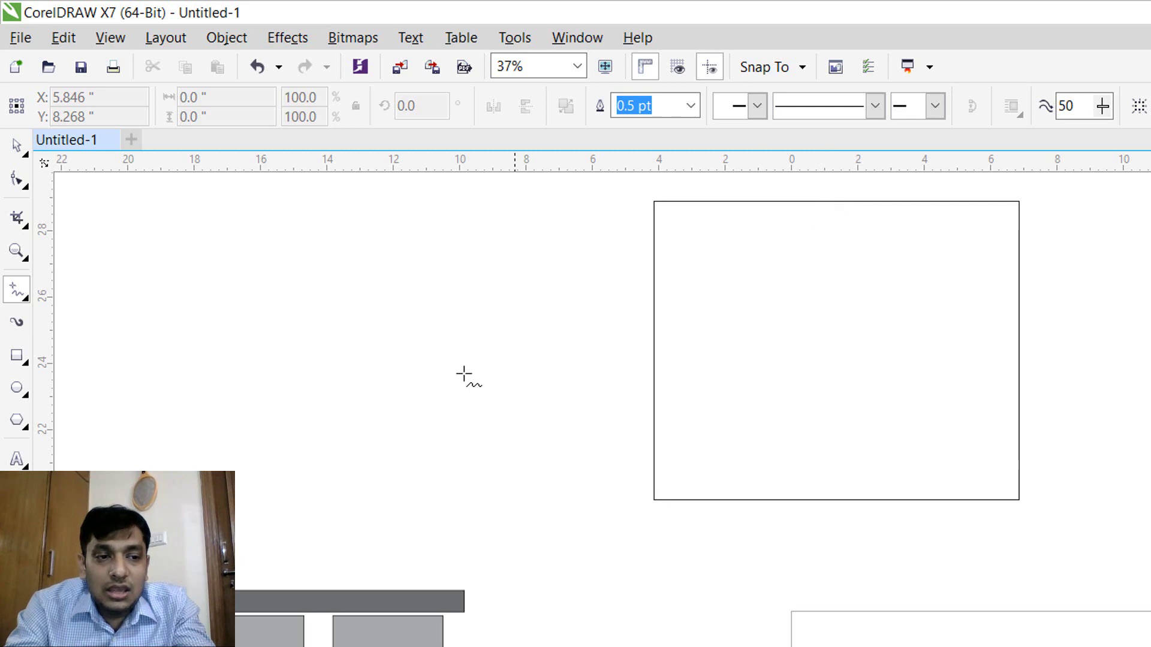
click(831, 183)
ctrl+click(848, 521)
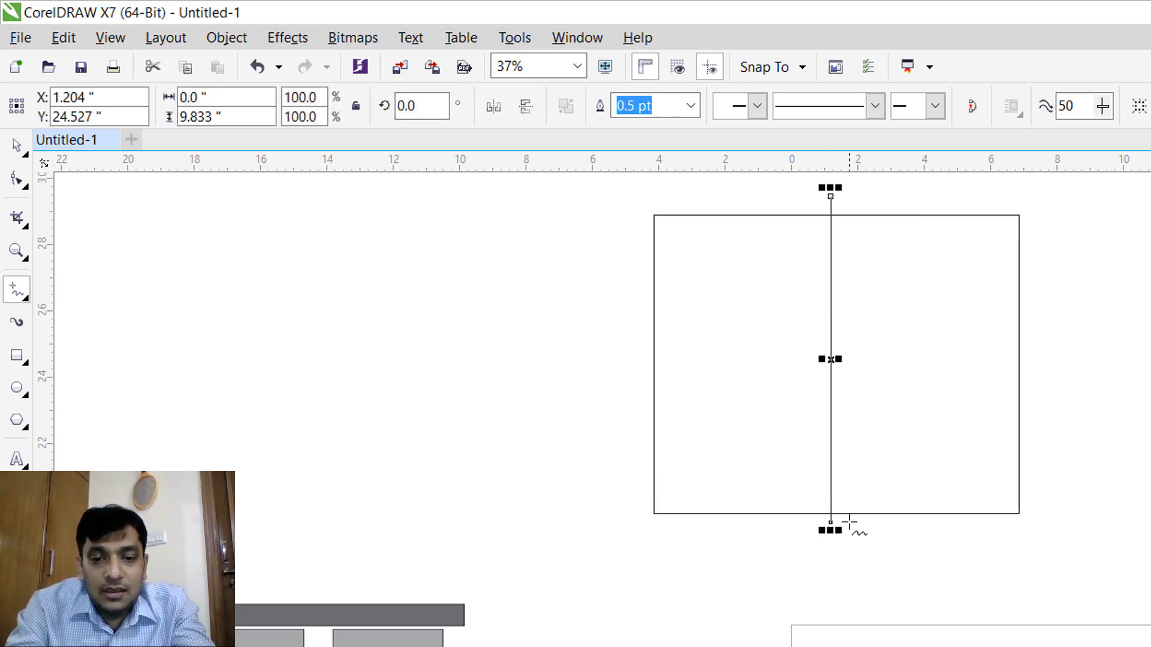
Step: Centre the vertical line horizontally and vertically on the 11 by 9 inch rectangle
key(space)
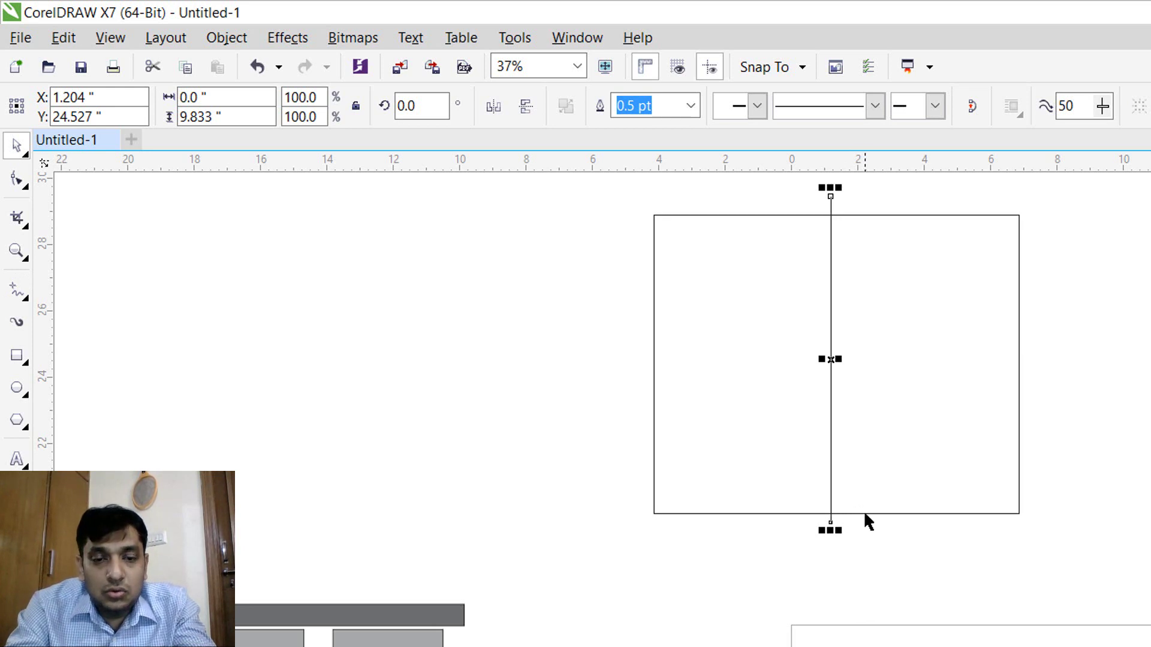
shift+click(865, 514)
key(c)
key(e)
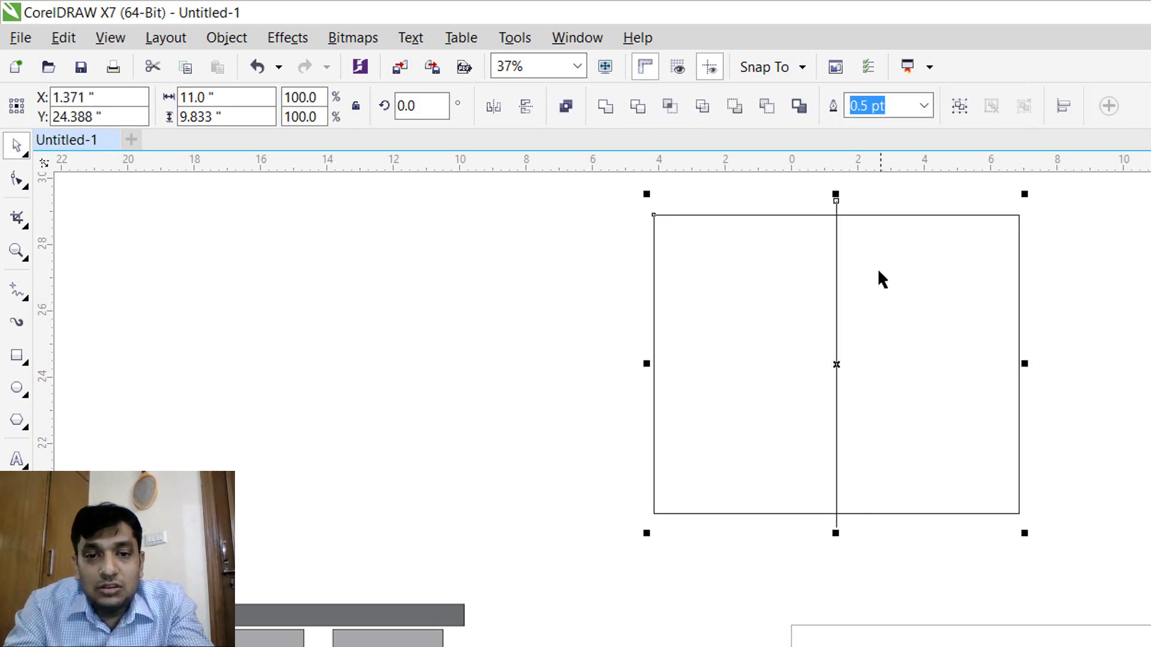
key(Escape)
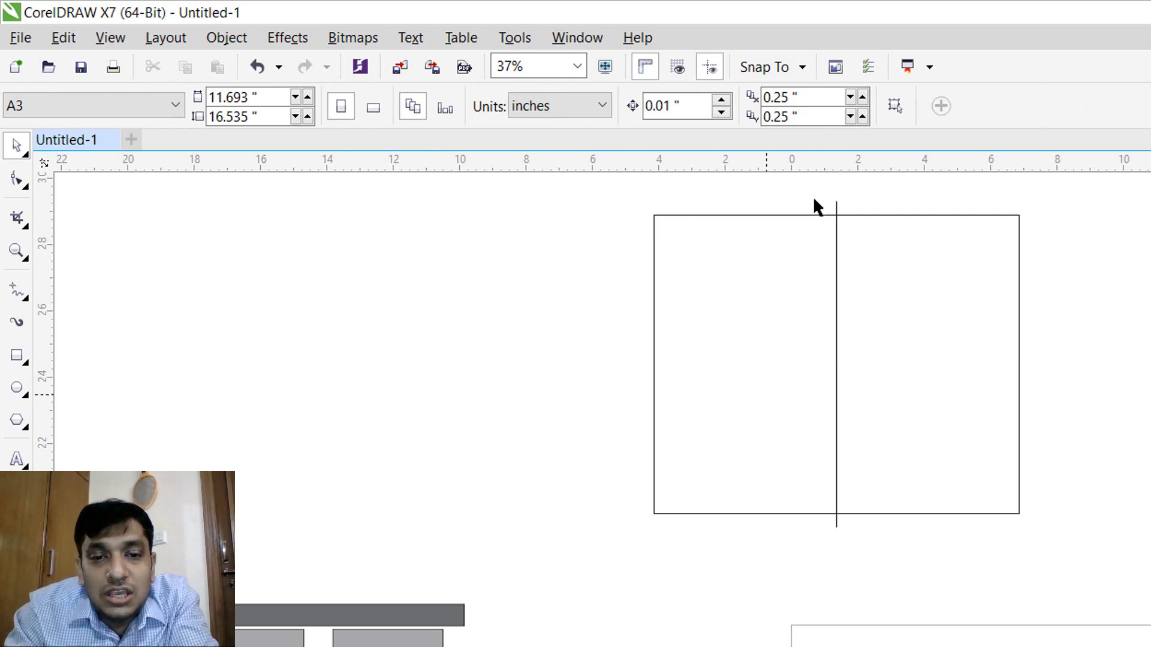
Step: Trim the rectangle with the vertical centre line and delete the line
drag(605, 172, 1082, 542)
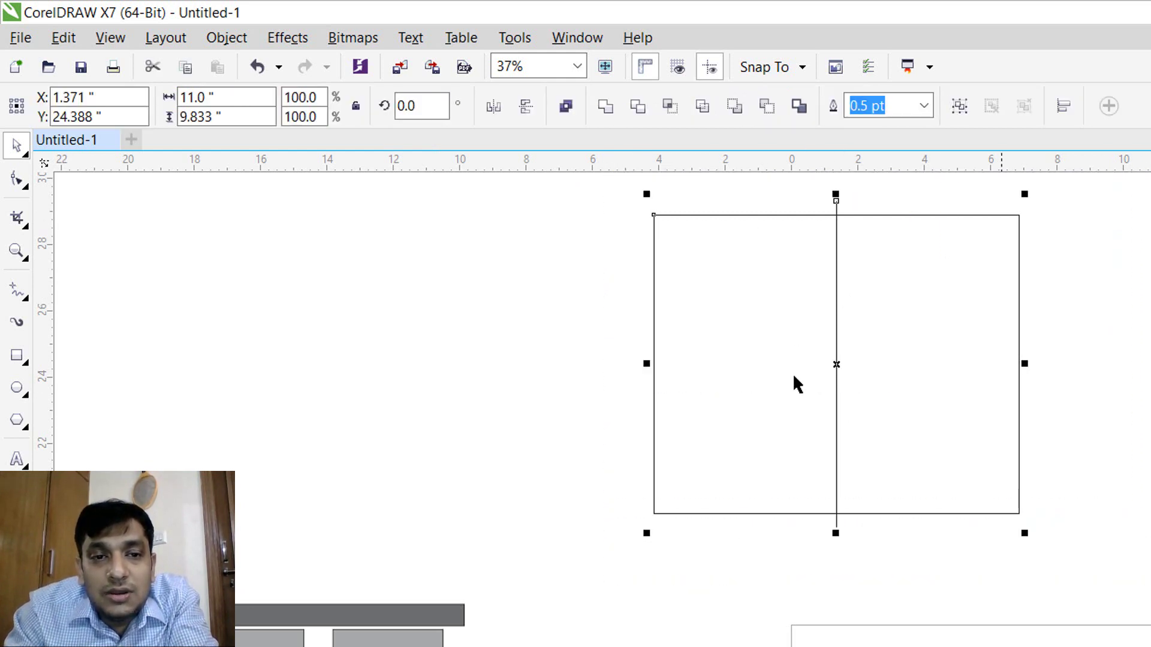
click(638, 108)
click(860, 237)
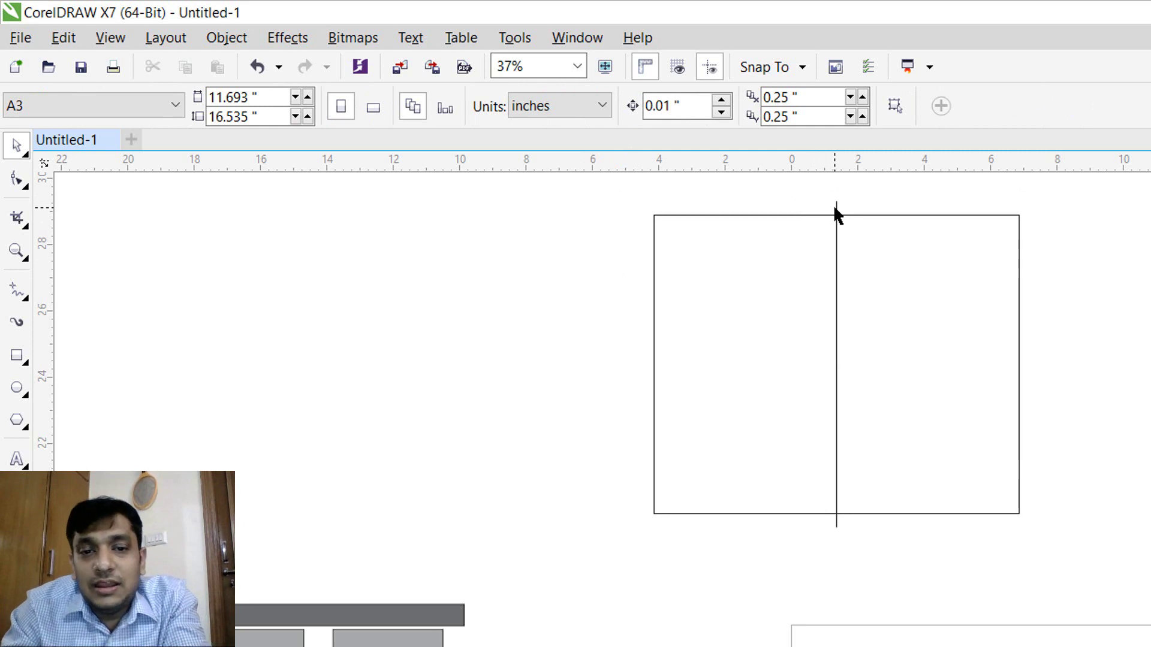
click(836, 207)
key(Delete)
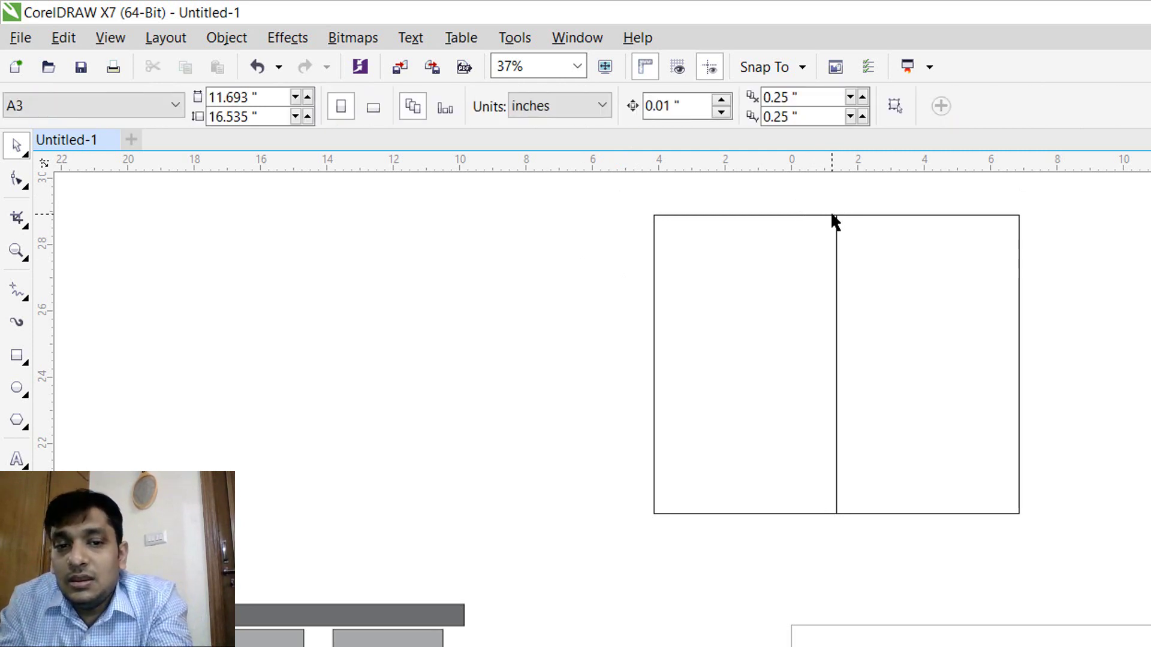
Step: Break the trimmed rectangle apart into separate left and right pages, and check that each half selects on its own
click(829, 216)
click(565, 105)
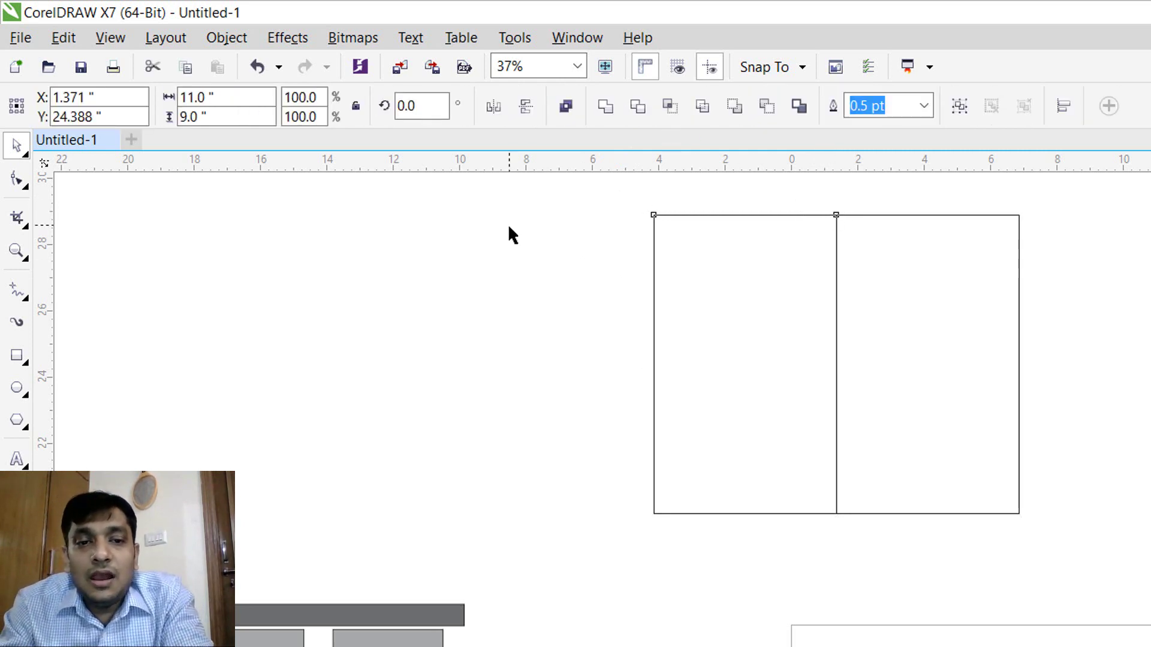
click(916, 207)
mouse_move(578, 193)
mouse_down()
mouse_move(866, 466)
mouse_move(930, 572)
mouse_up()
drag(1101, 210, 809, 551)
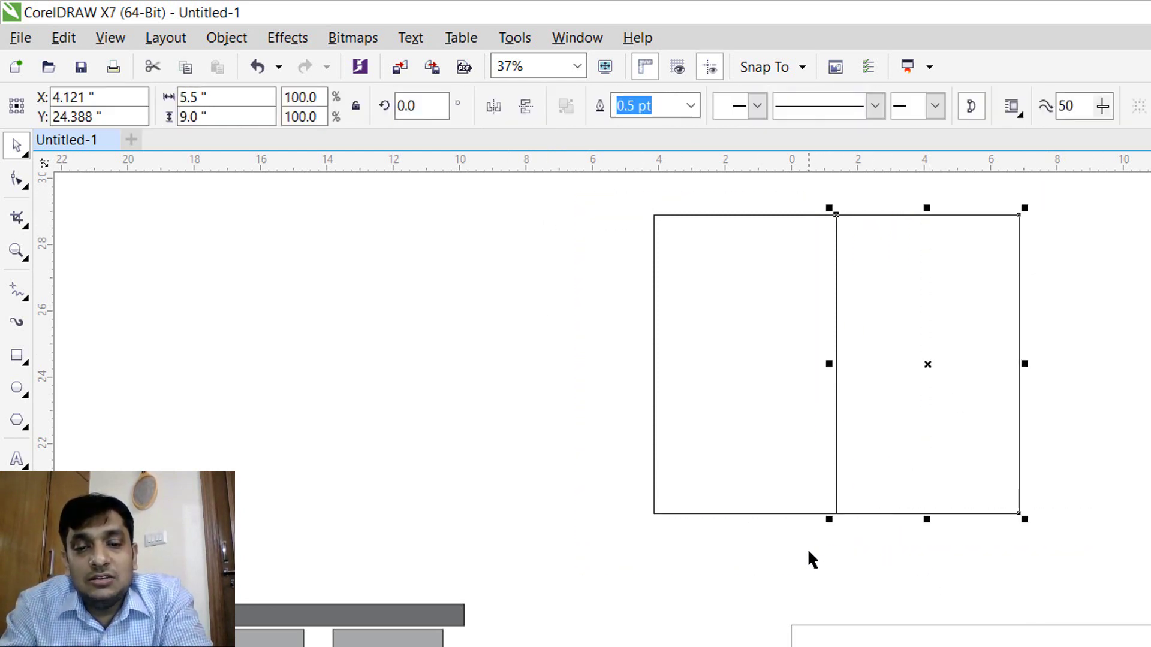
click(572, 229)
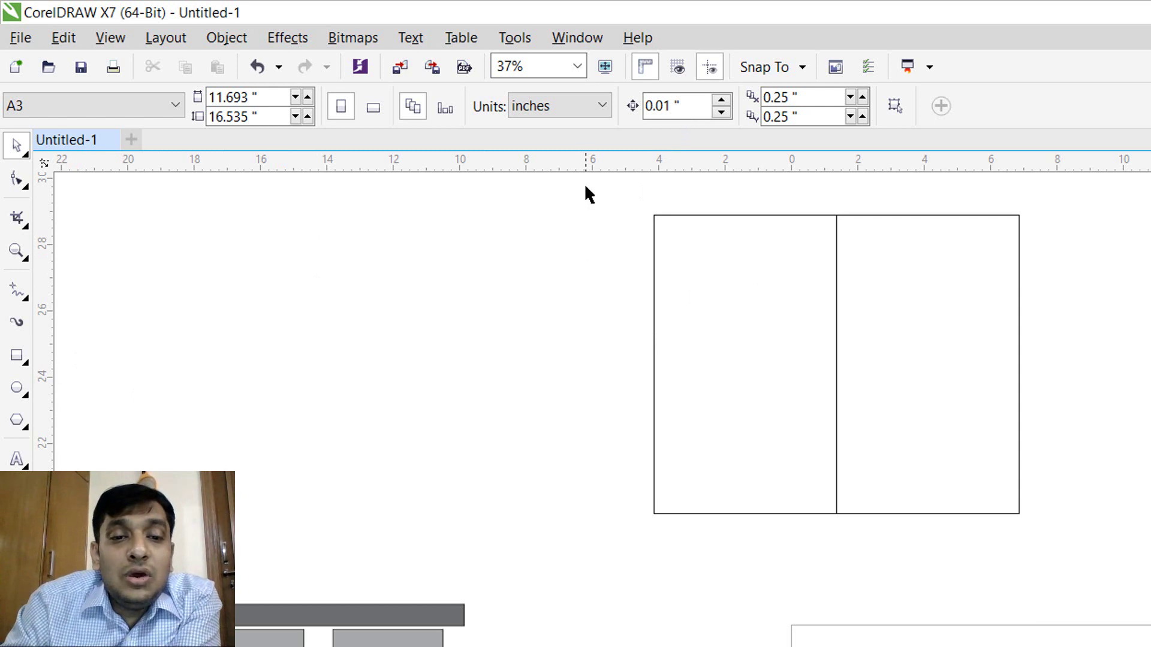
Step: Duplicate both page halves in place and size the copy to 9.75 inches wide by 7.5 inches high
drag(585, 186, 1095, 567)
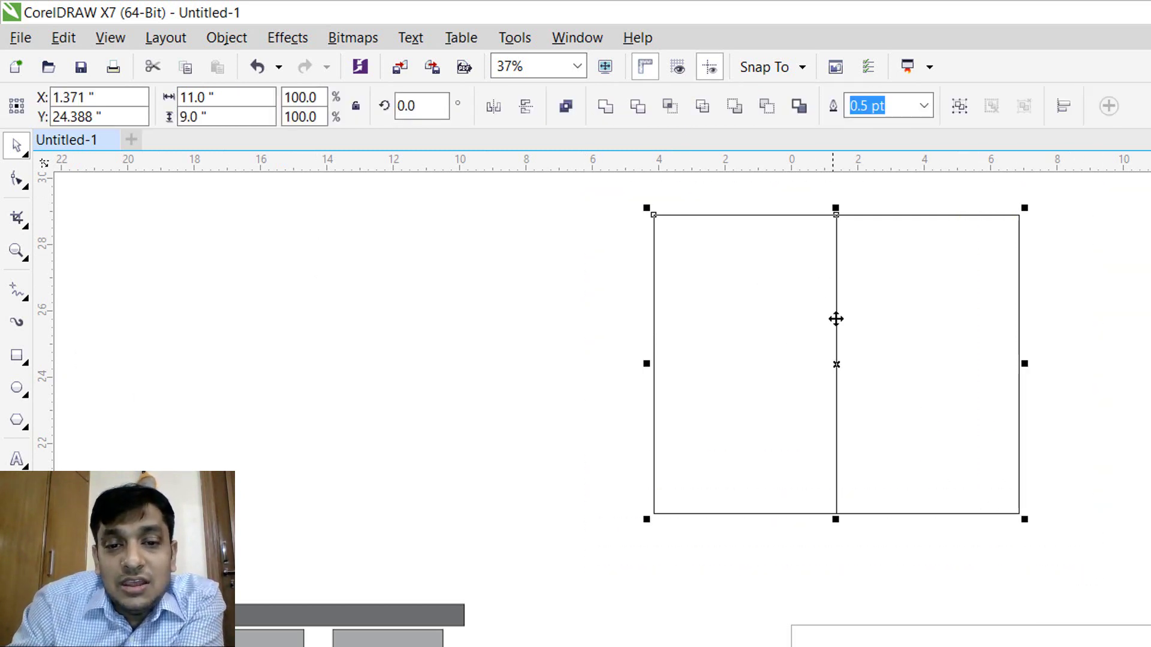
click(217, 116)
text(7)
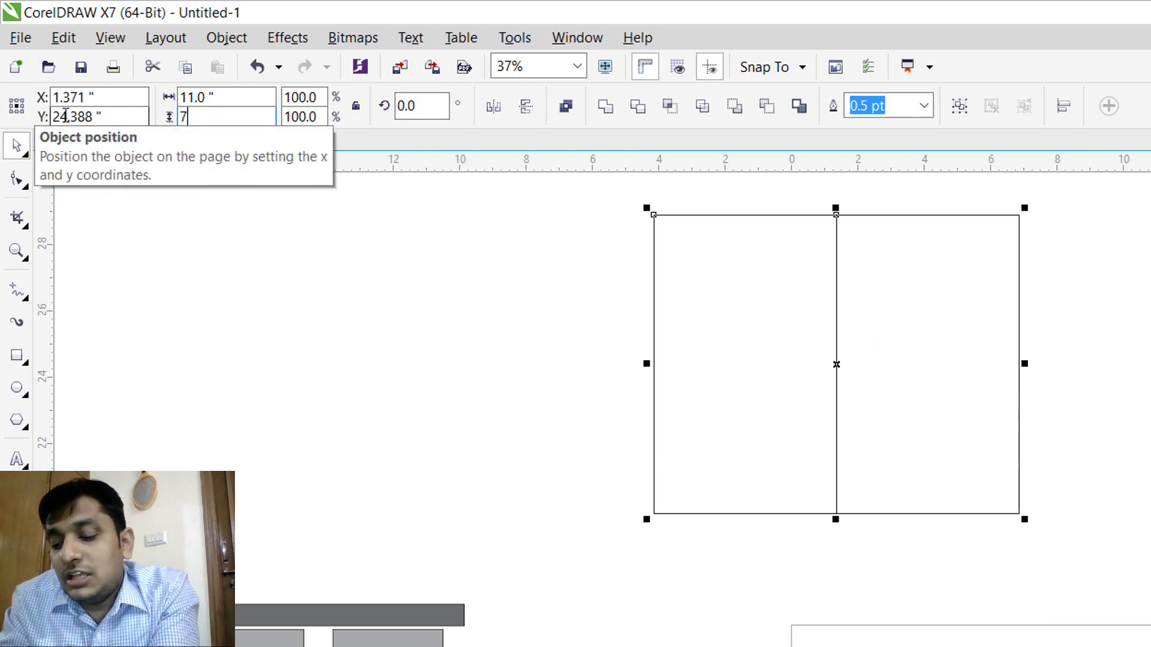
text(.5)
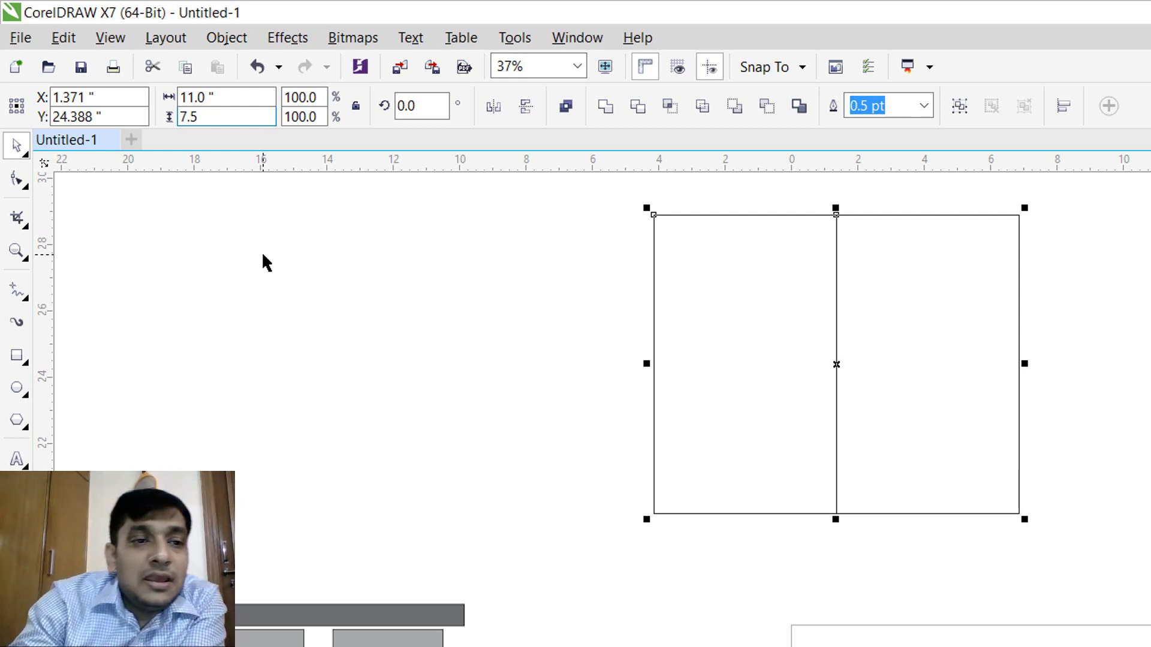
click(234, 100)
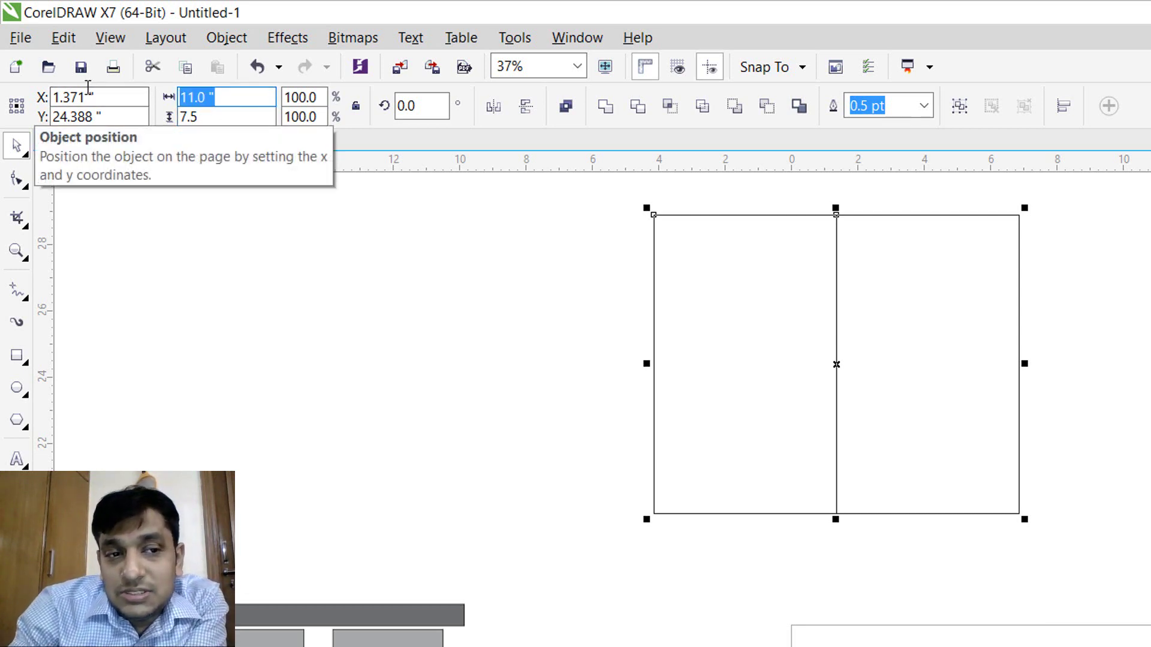
text(9.75)
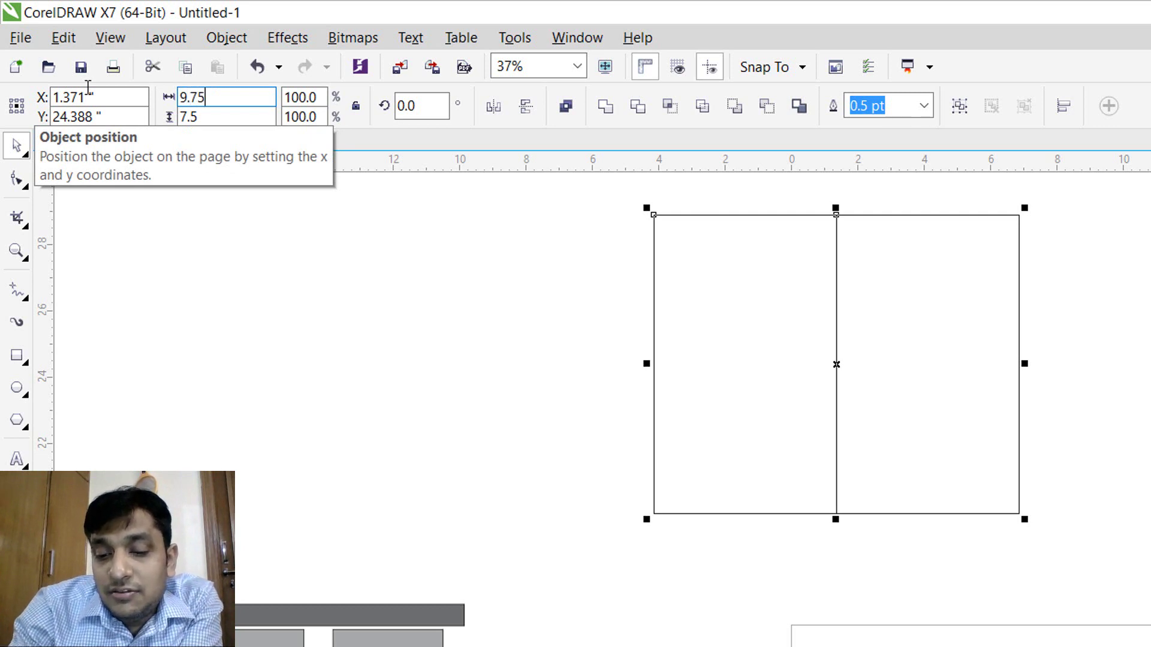
key(Return)
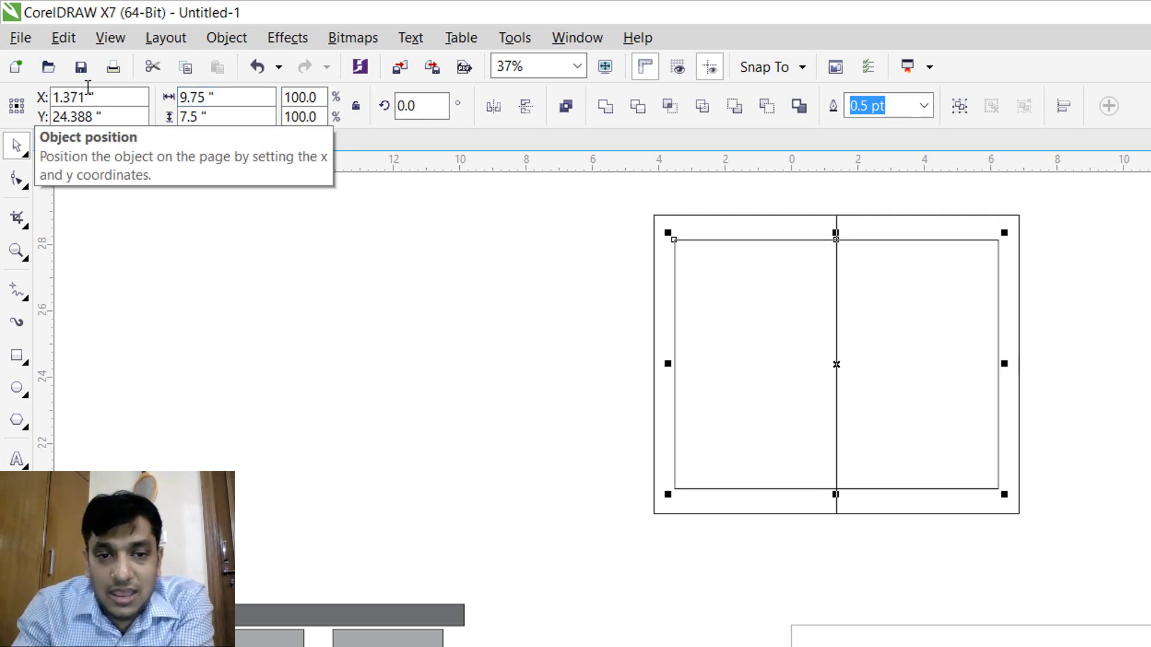
click(740, 384)
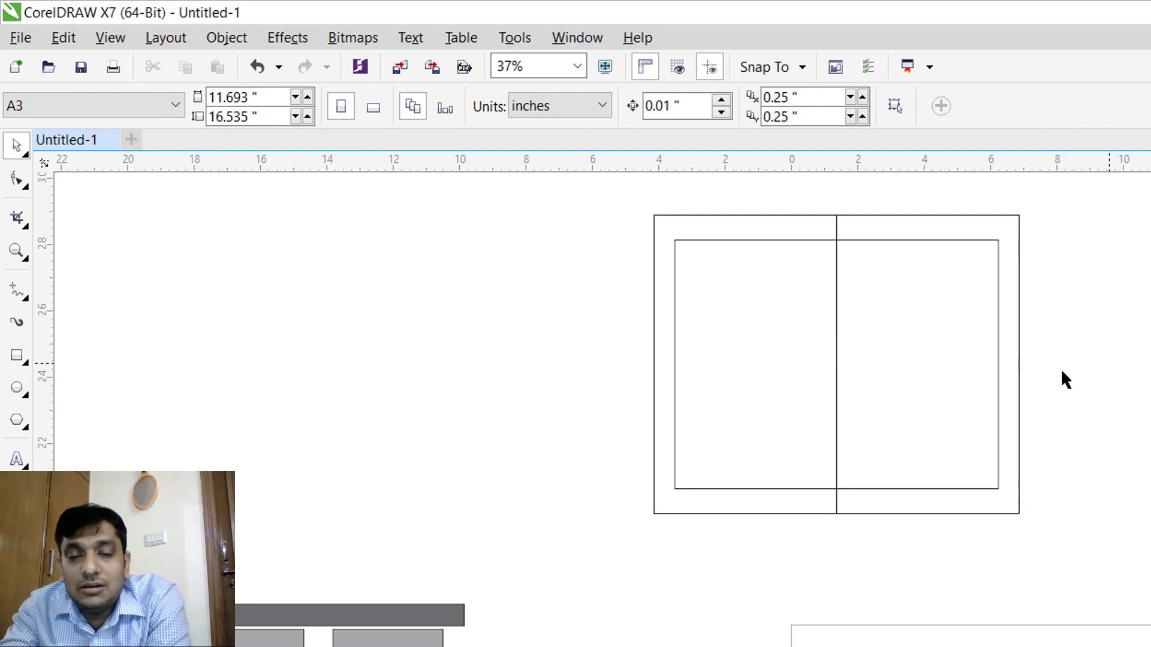
Step: Fill the left inner panel of the spread with light gray and the right inner panel with green
scroll(950, 348, up, 2)
scroll(757, 335, down, 2)
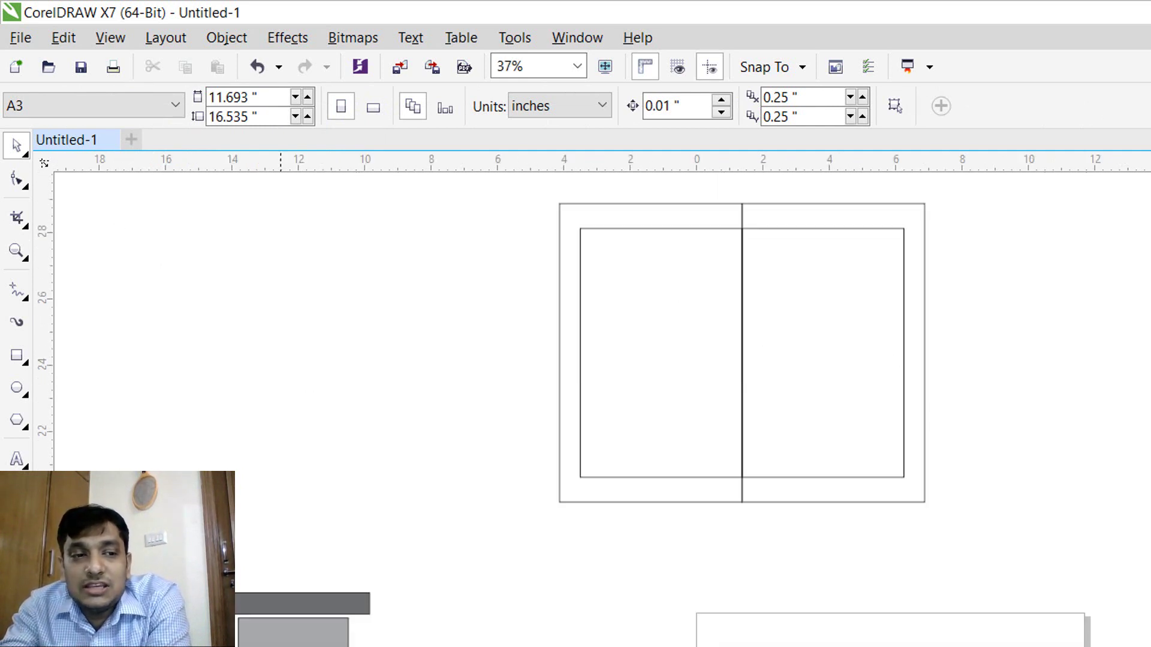
click(17, 250)
drag(480, 194, 1012, 537)
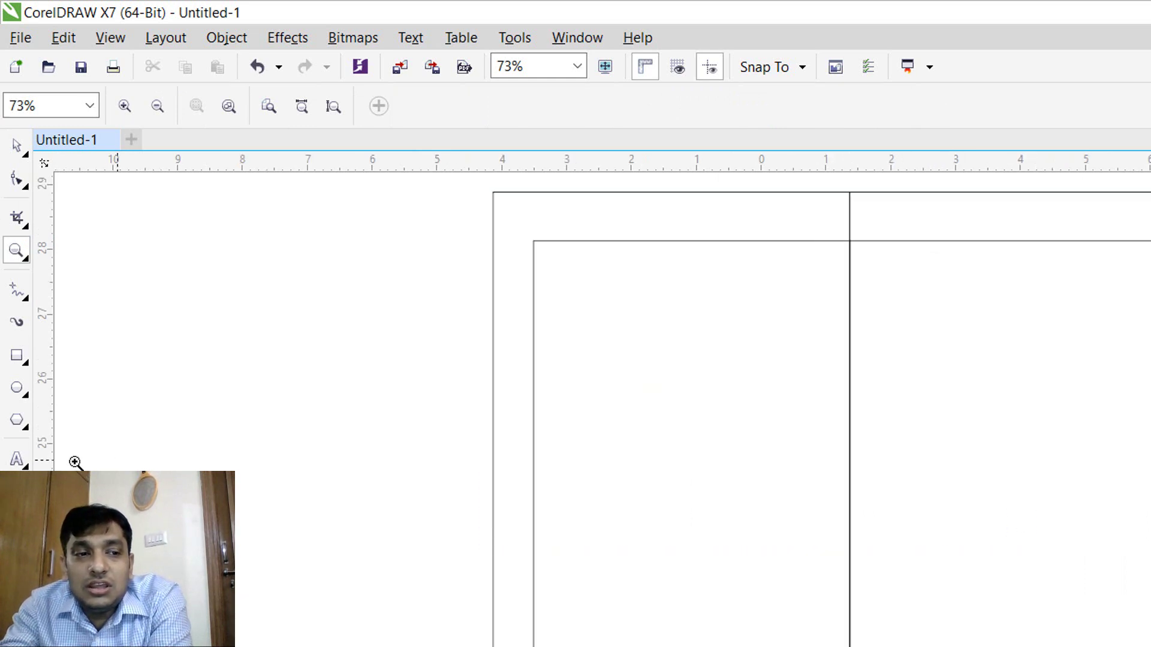
click(18, 146)
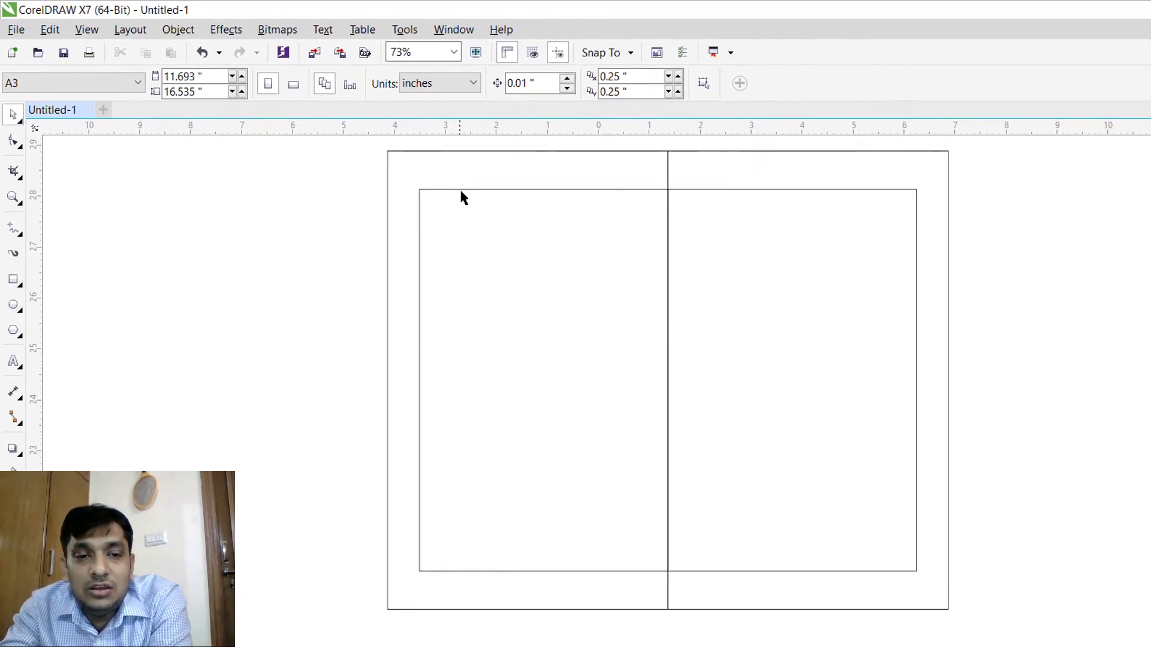
click(461, 190)
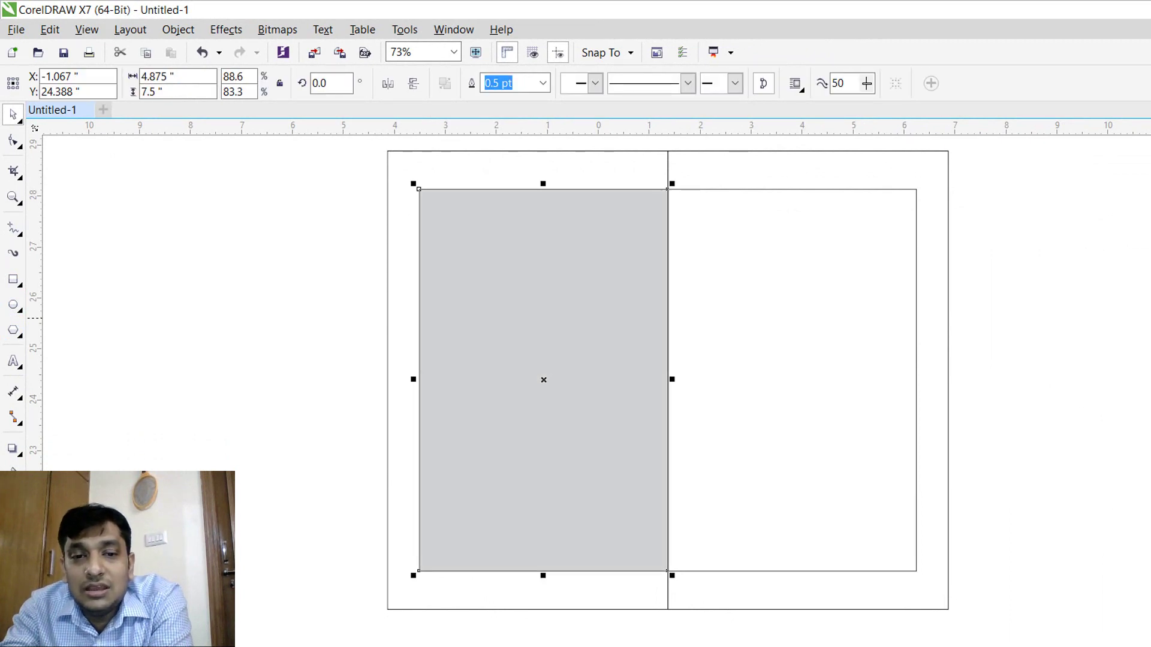
click(715, 185)
click(666, 189)
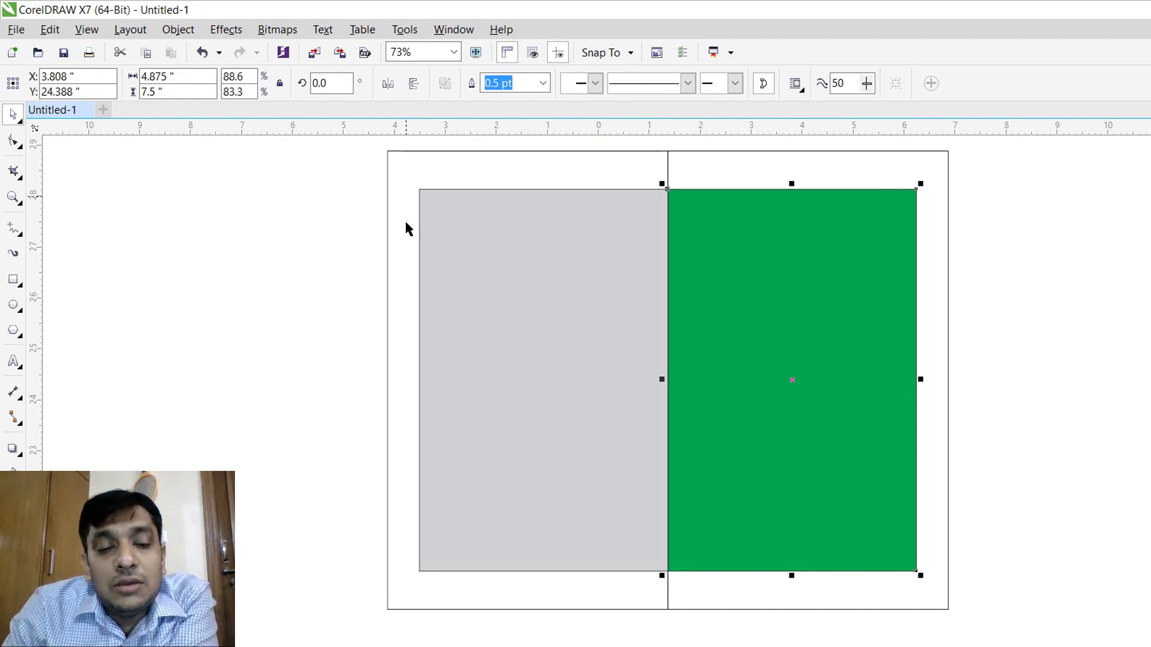
Step: Draw a rectangle about 8.2 inches high over the spread's centre line and set its width to 0.75 inches
key(Escape)
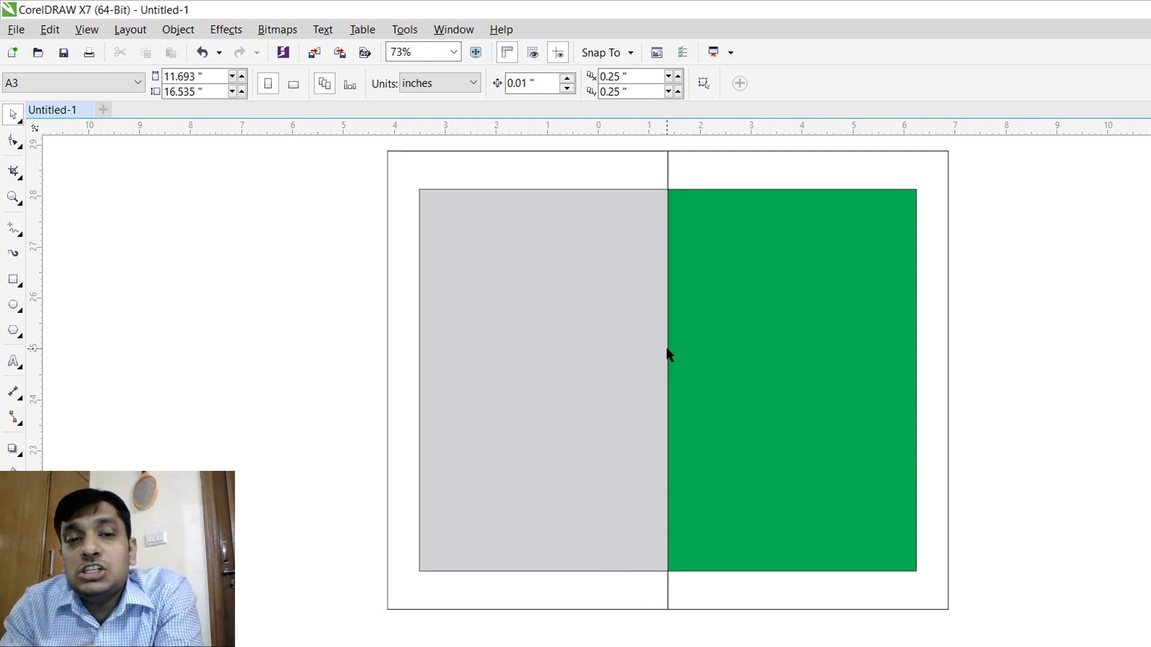
click(13, 279)
mouse_move(648, 169)
mouse_down()
mouse_move(695, 404)
mouse_move(685, 587)
mouse_up()
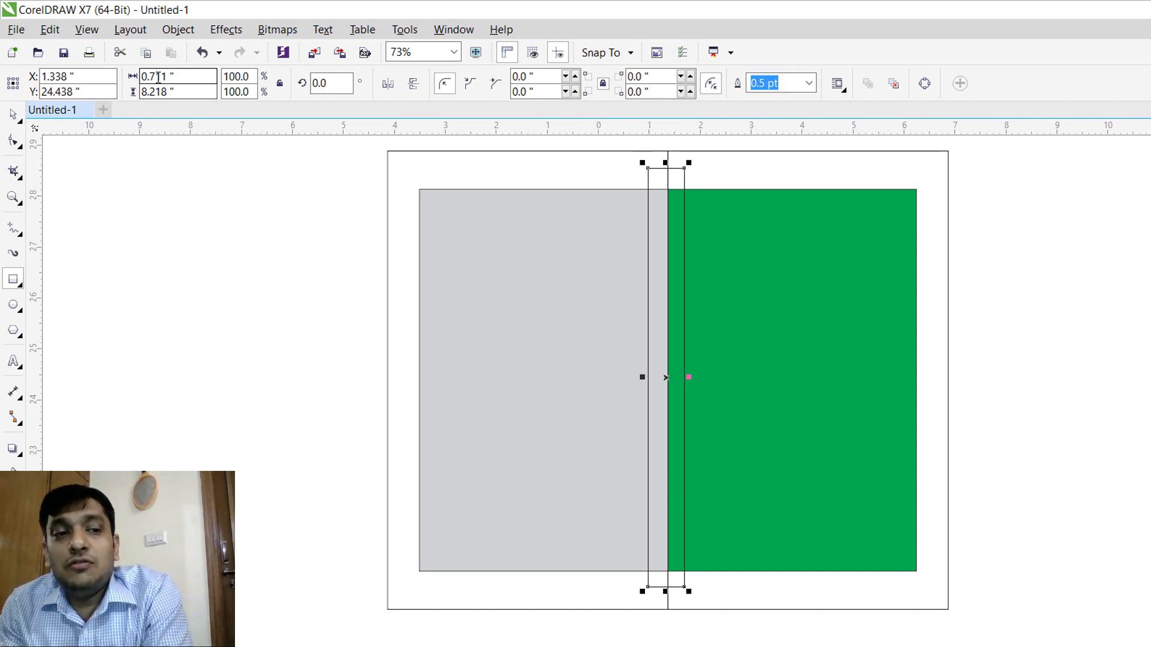
drag(157, 76, 204, 78)
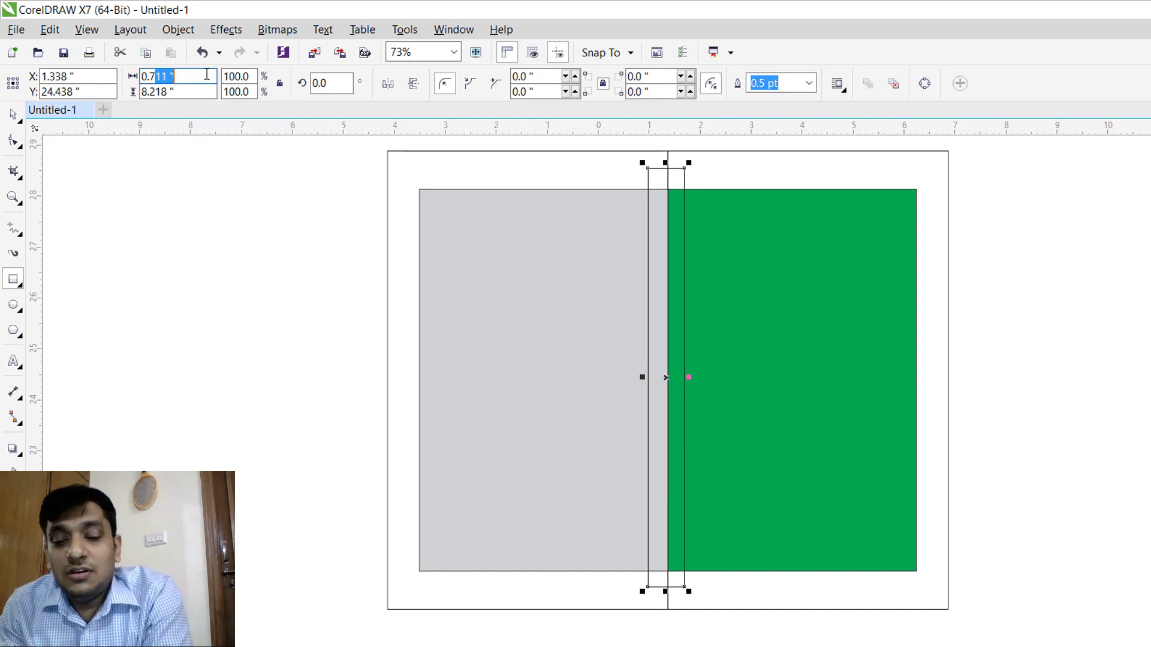
text(5)
key(Return)
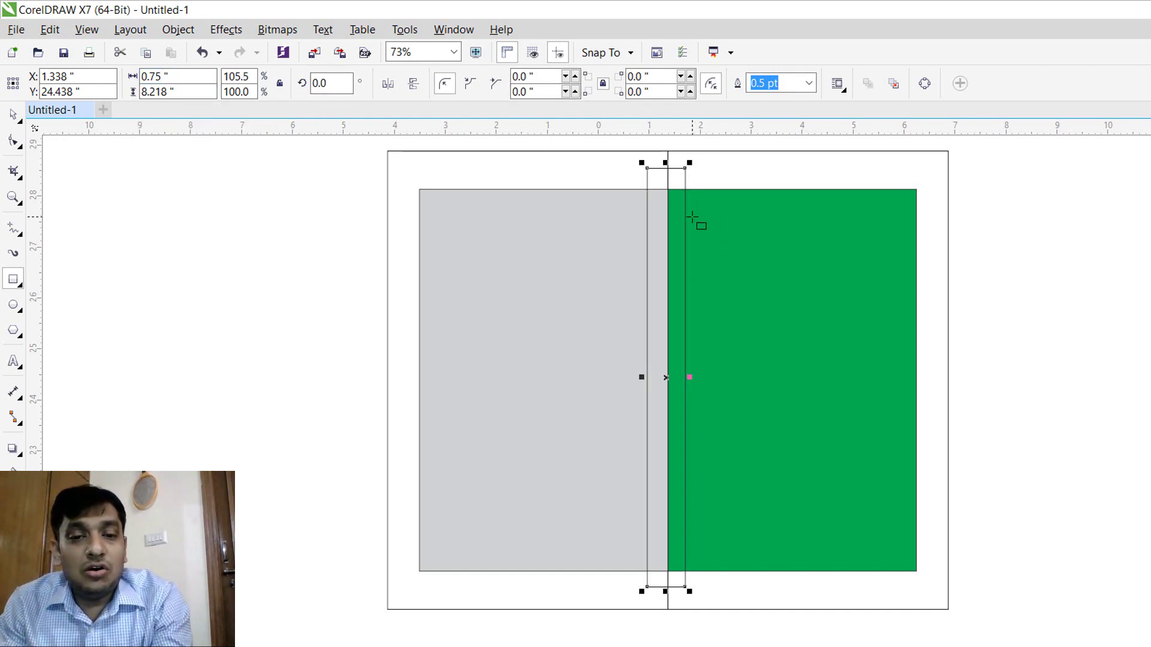
key(space)
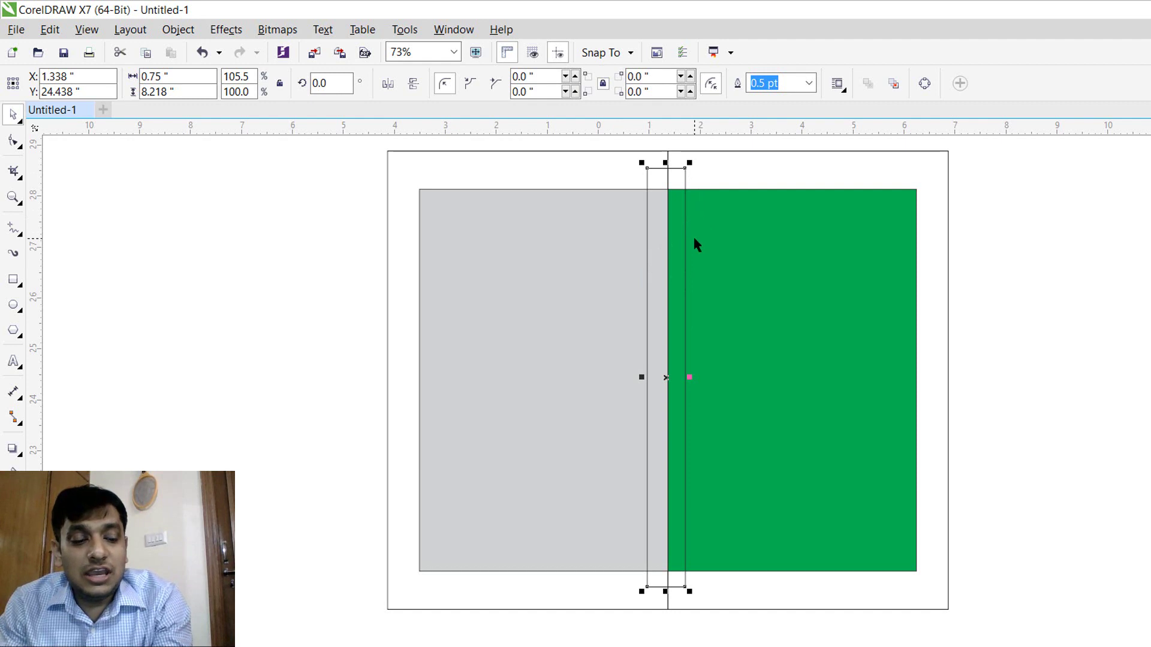
Step: Trim the green and the light gray inner panels with the centre strip and delete the strip
shift+click(730, 260)
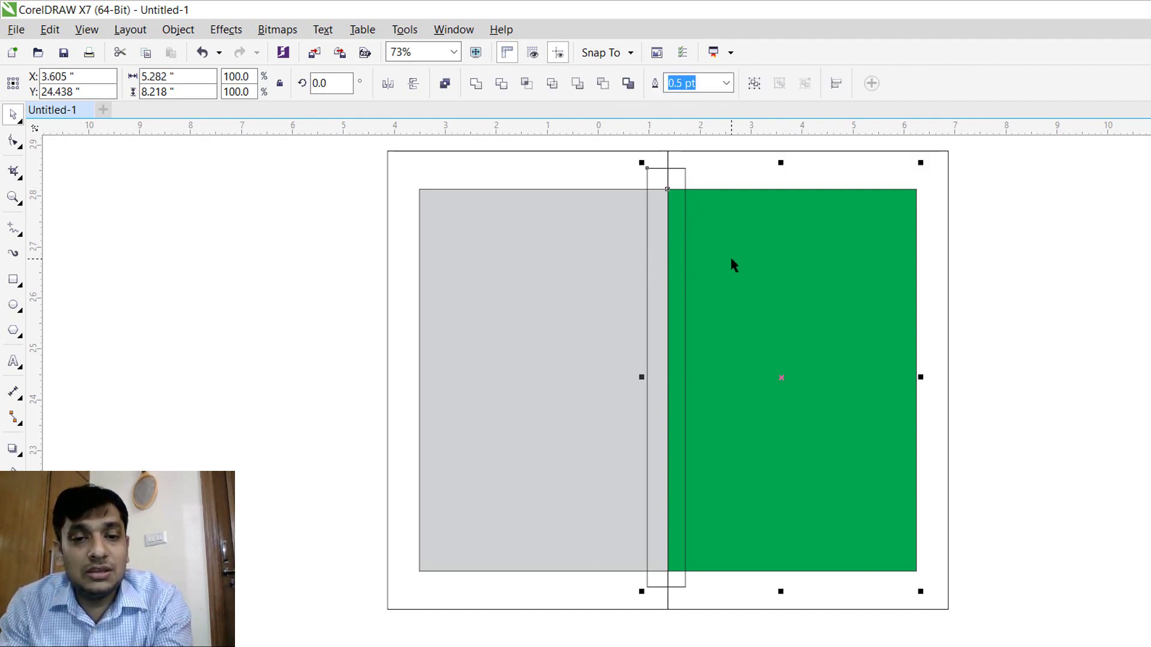
click(506, 86)
click(685, 173)
shift+click(594, 250)
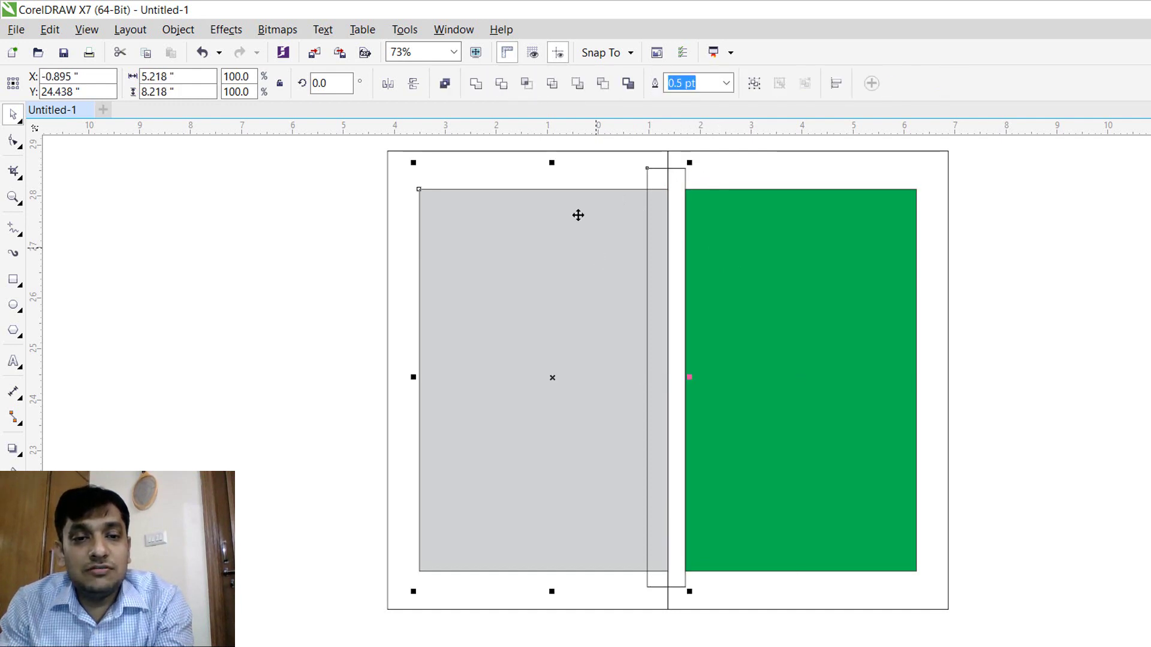
click(476, 84)
click(653, 172)
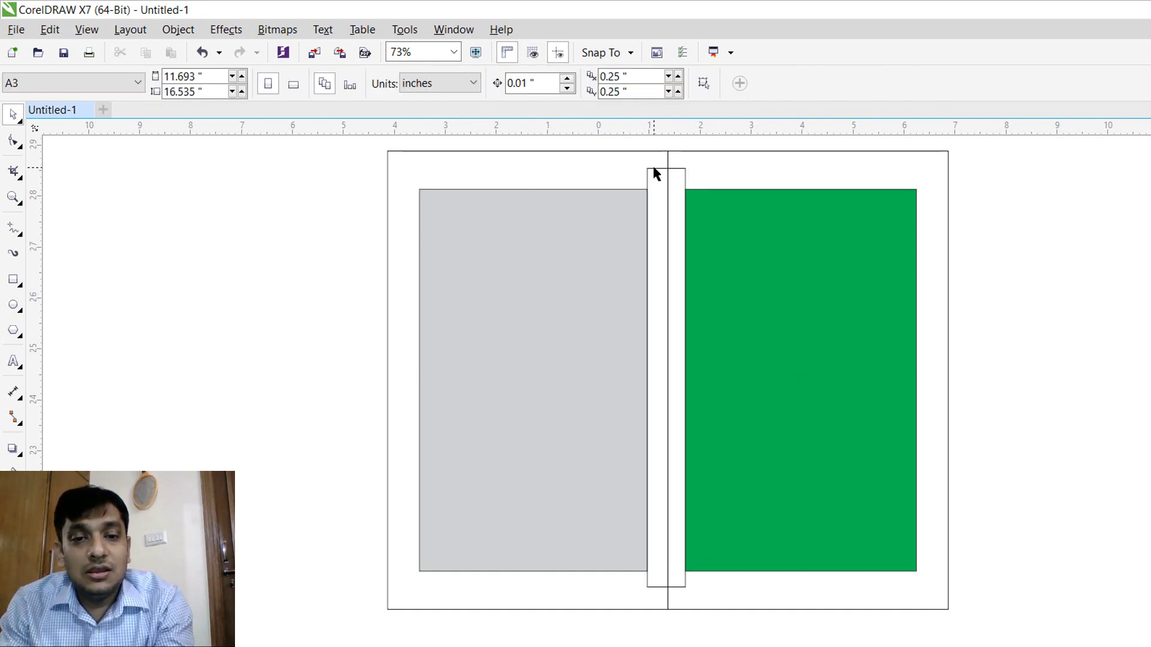
key(Delete)
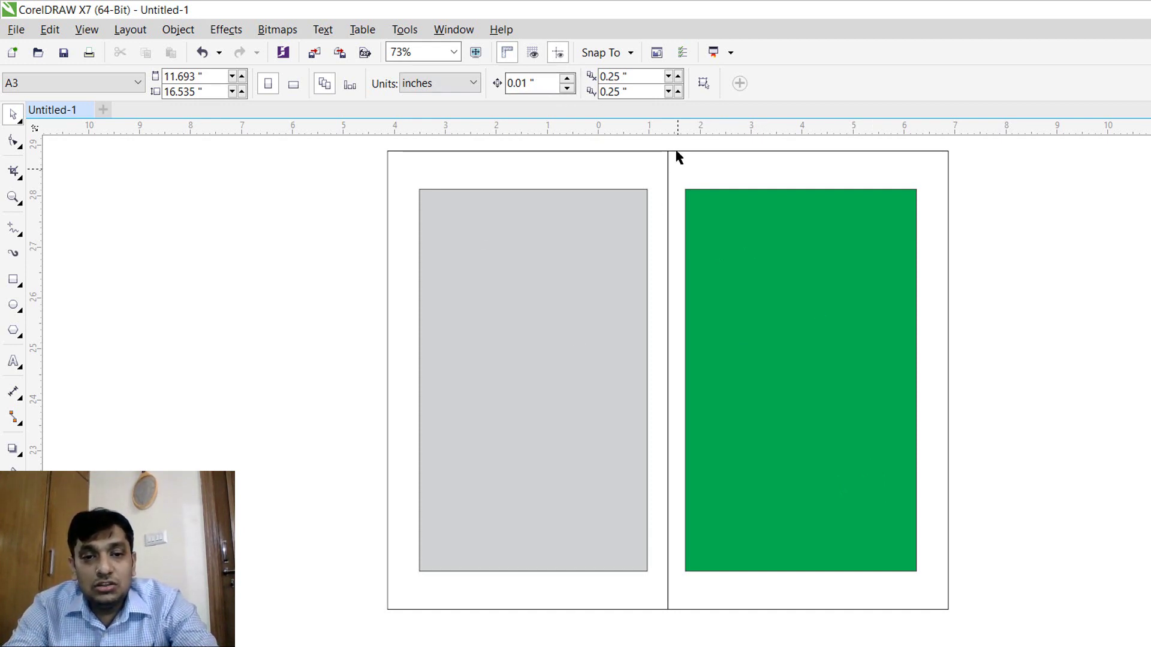
drag(662, 146, 677, 155)
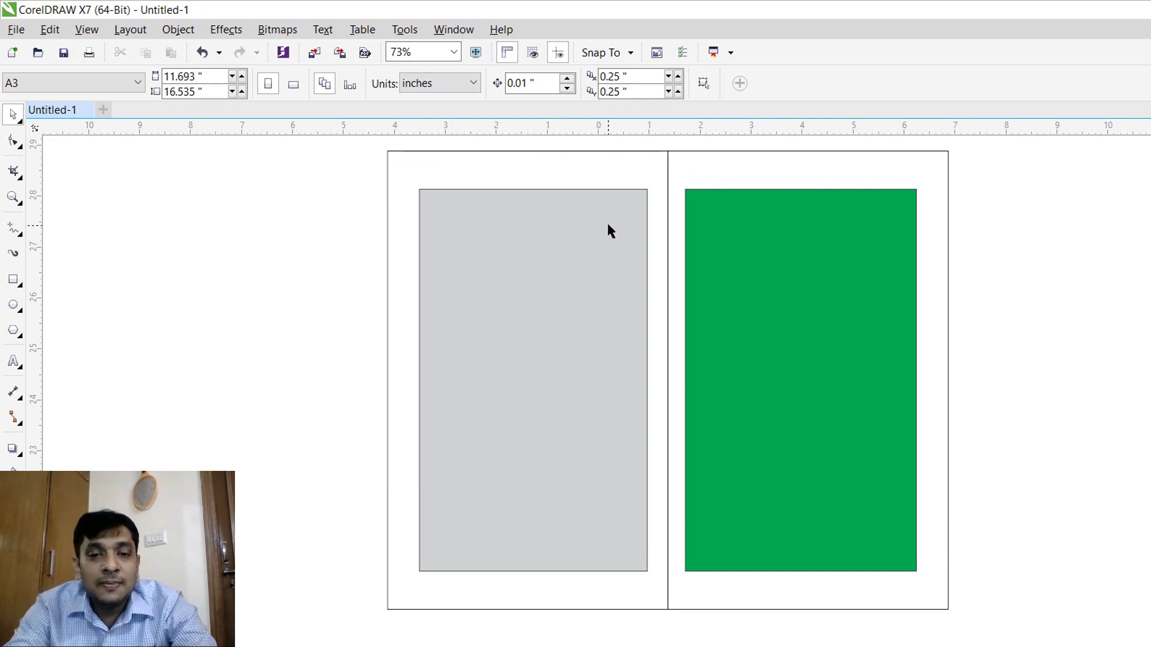
Step: Draw a rectangle about 3.3 by 8.2 inches in the empty area beside the spread and repeat it twice, edge to edge
scroll(602, 243, down, 2)
click(13, 279)
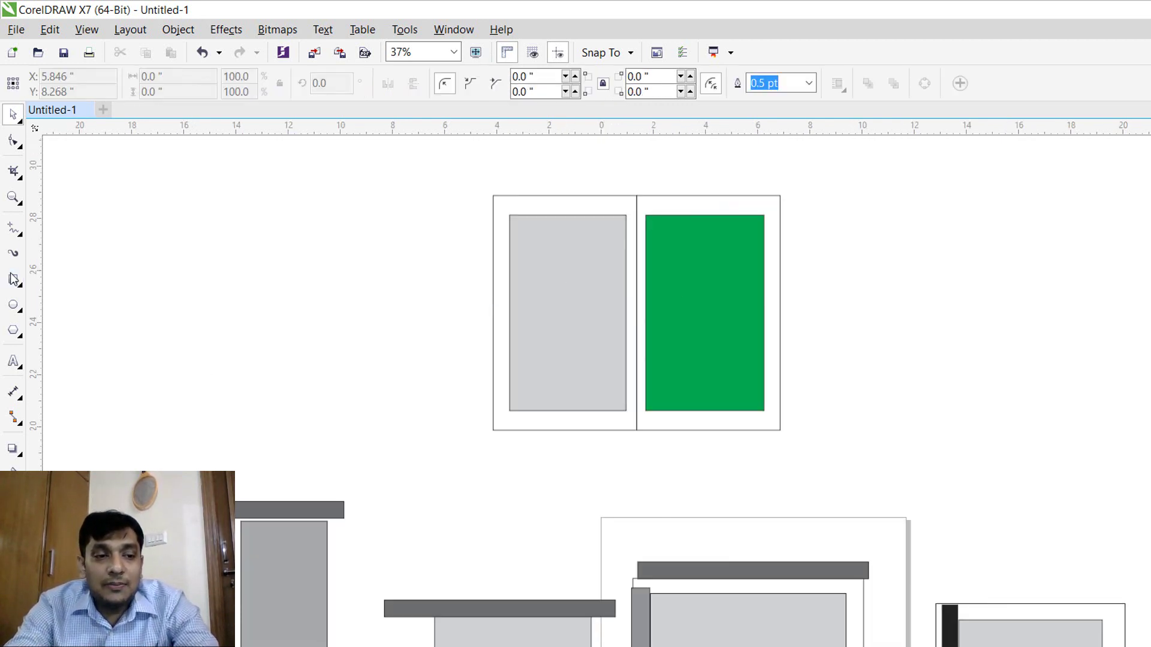
mouse_move(65, 189)
mouse_down()
mouse_move(102, 313)
mouse_move(150, 403)
mouse_up()
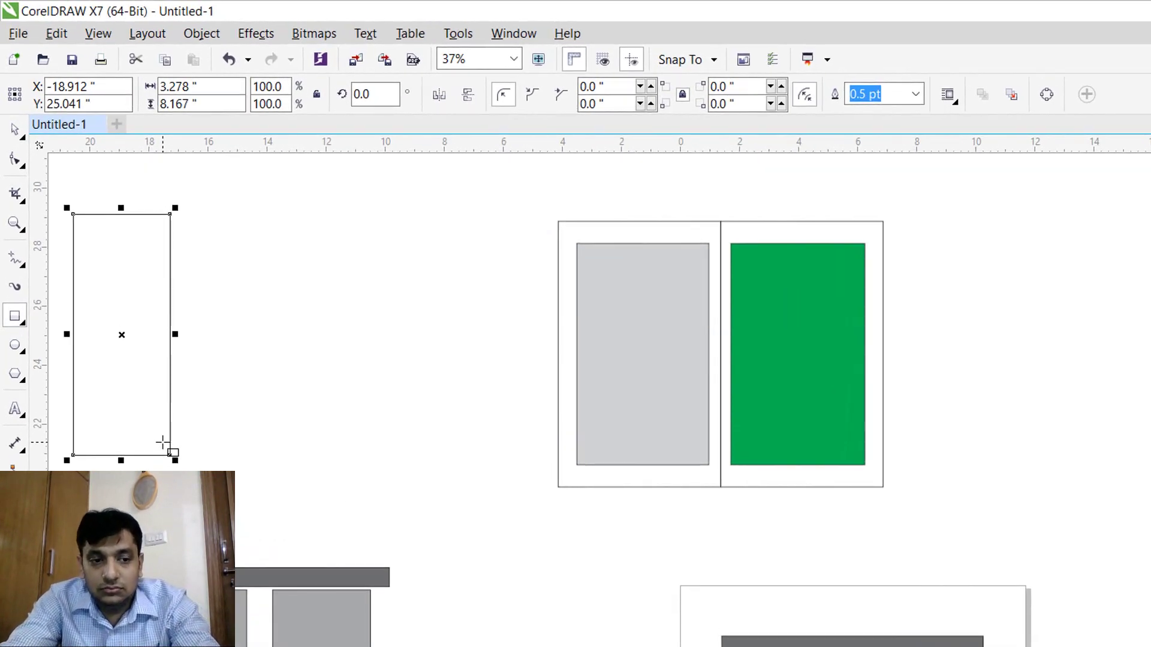
key(space)
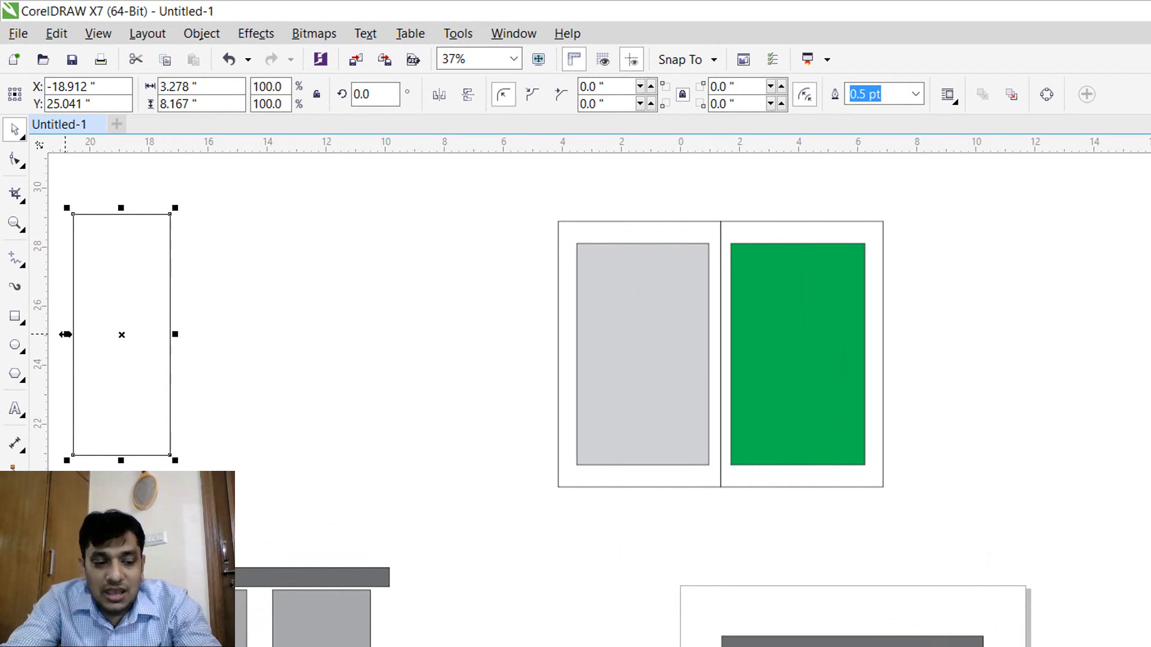
key(Escape)
drag(138, 324, 193, 317)
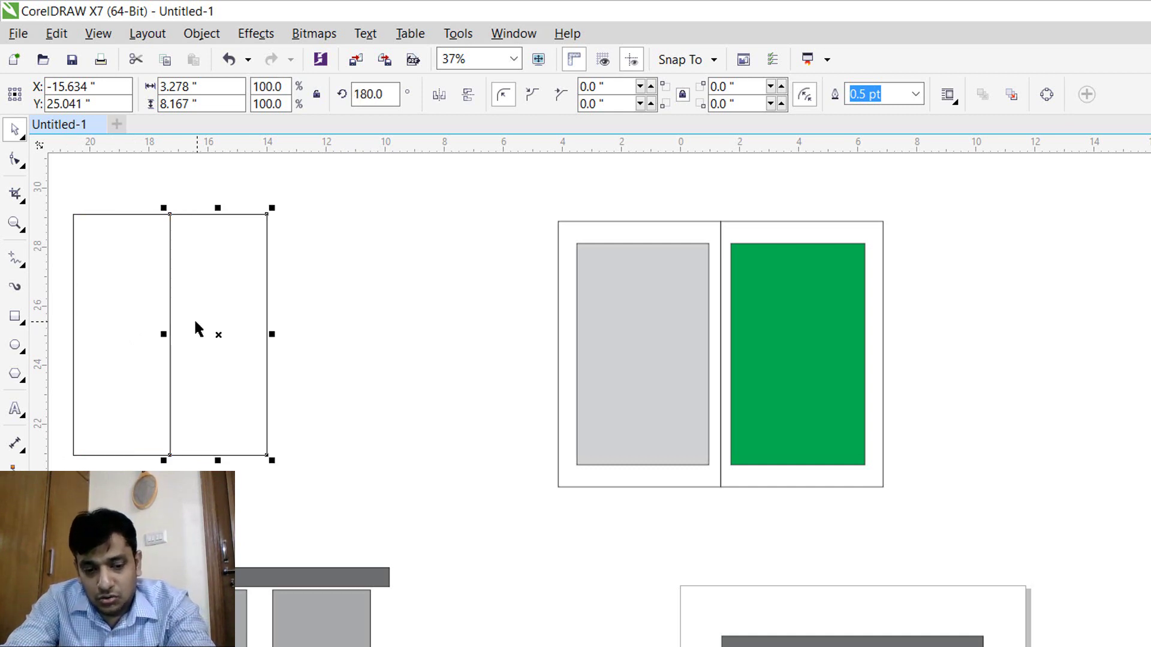
key(ctrl+r)
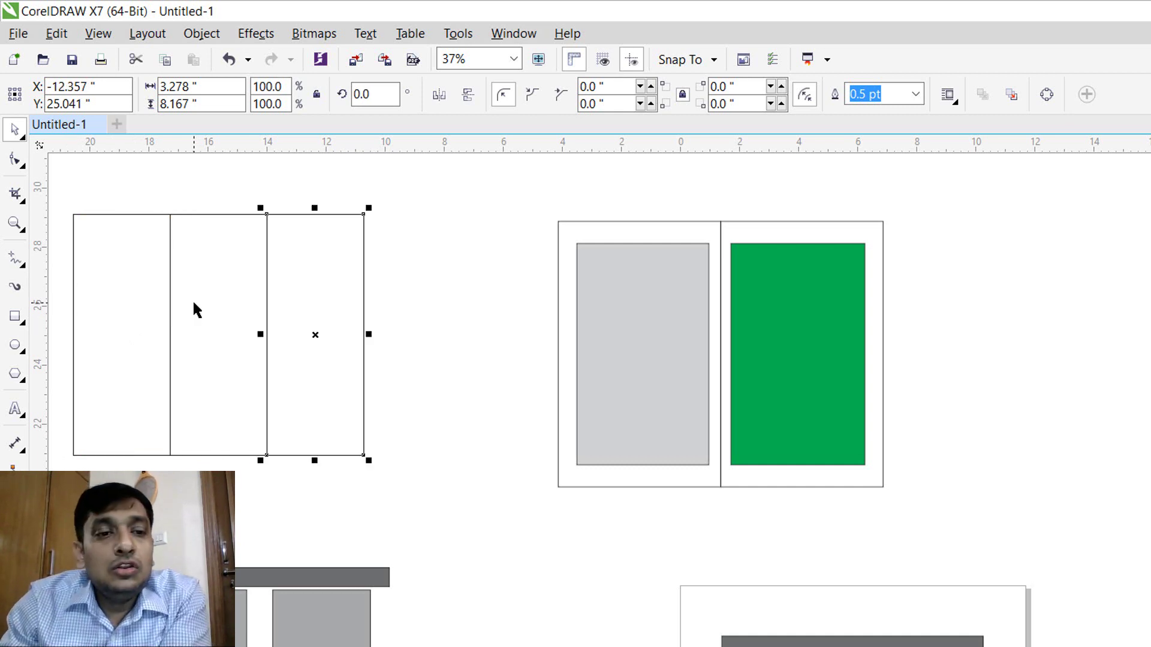
Step: Size the three adjoining panels together to 11 by 9 inches and move them closer to the two-page spread
drag(62, 188, 437, 531)
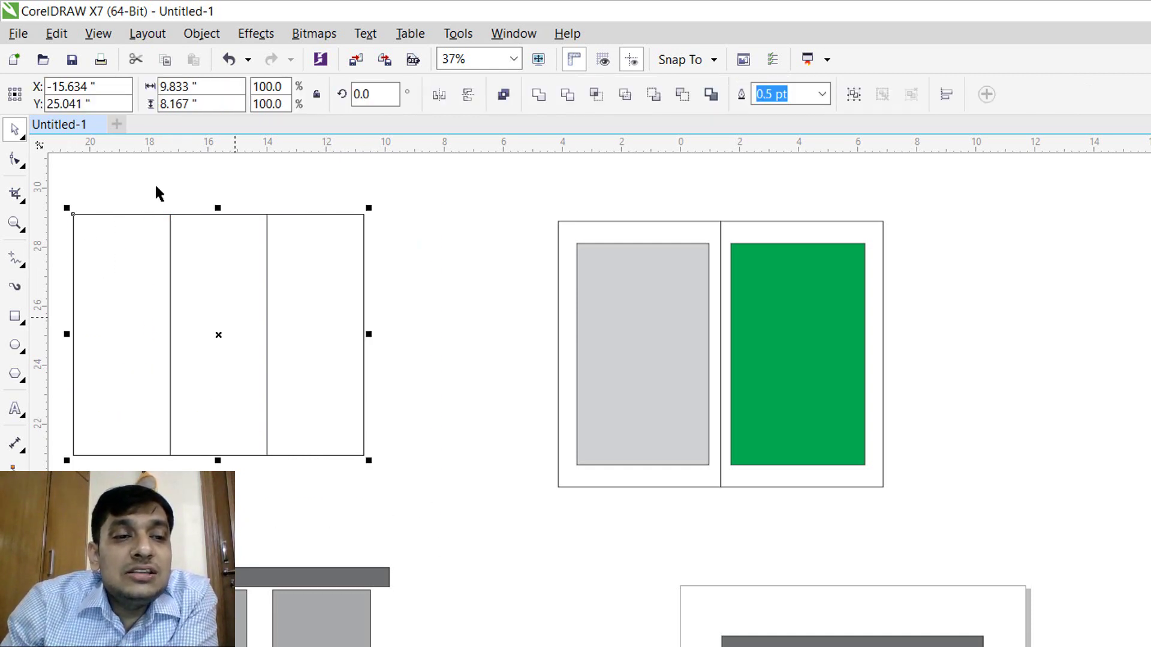
click(180, 87)
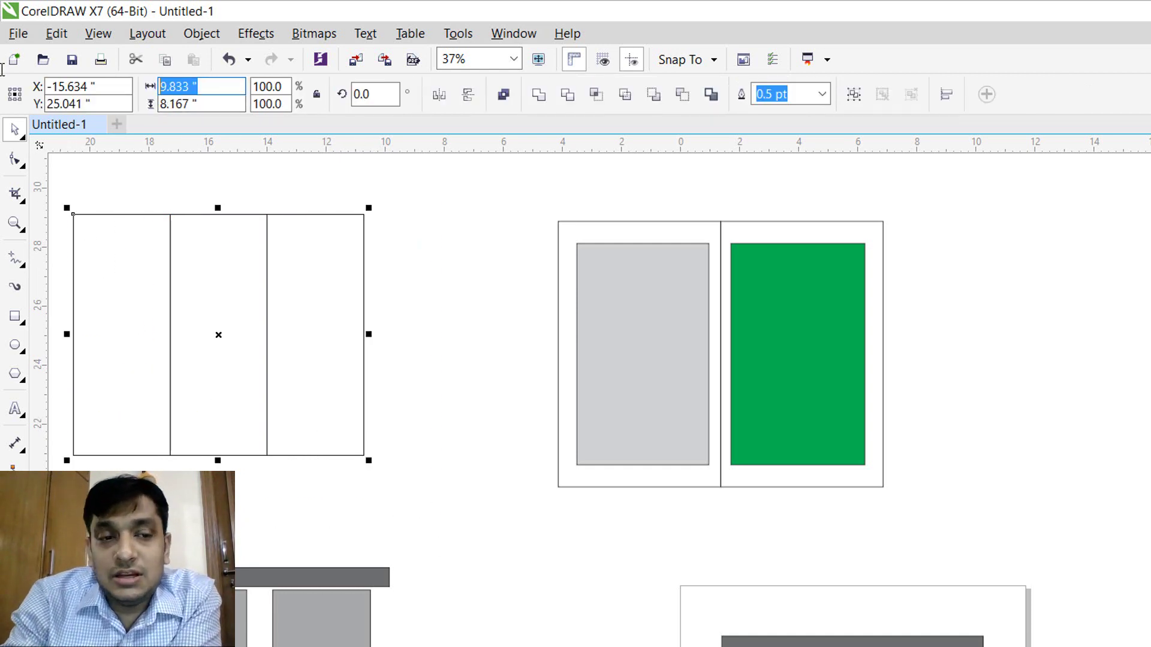
text(11)
key(Tab)
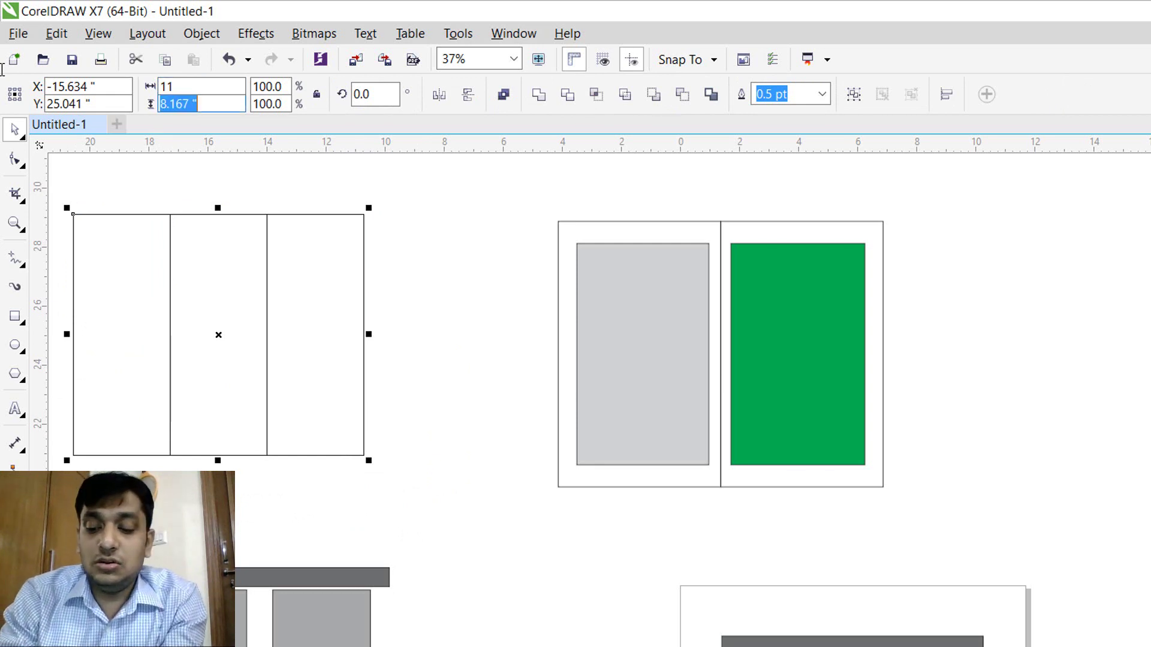
text(9)
key(Return)
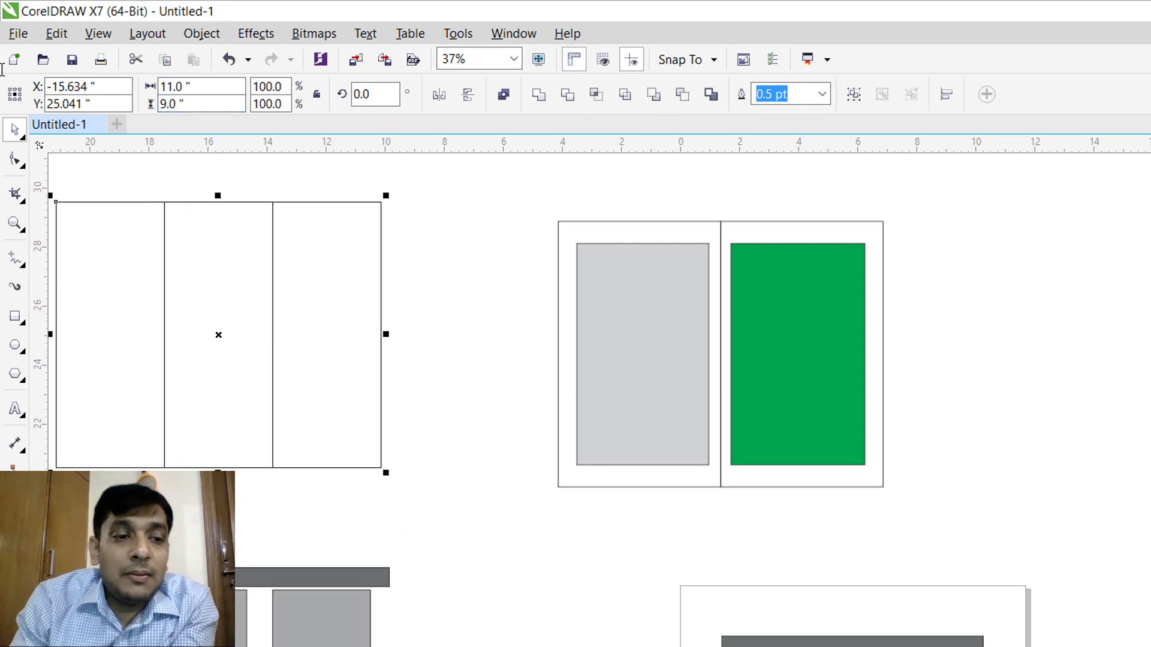
drag(228, 338, 303, 339)
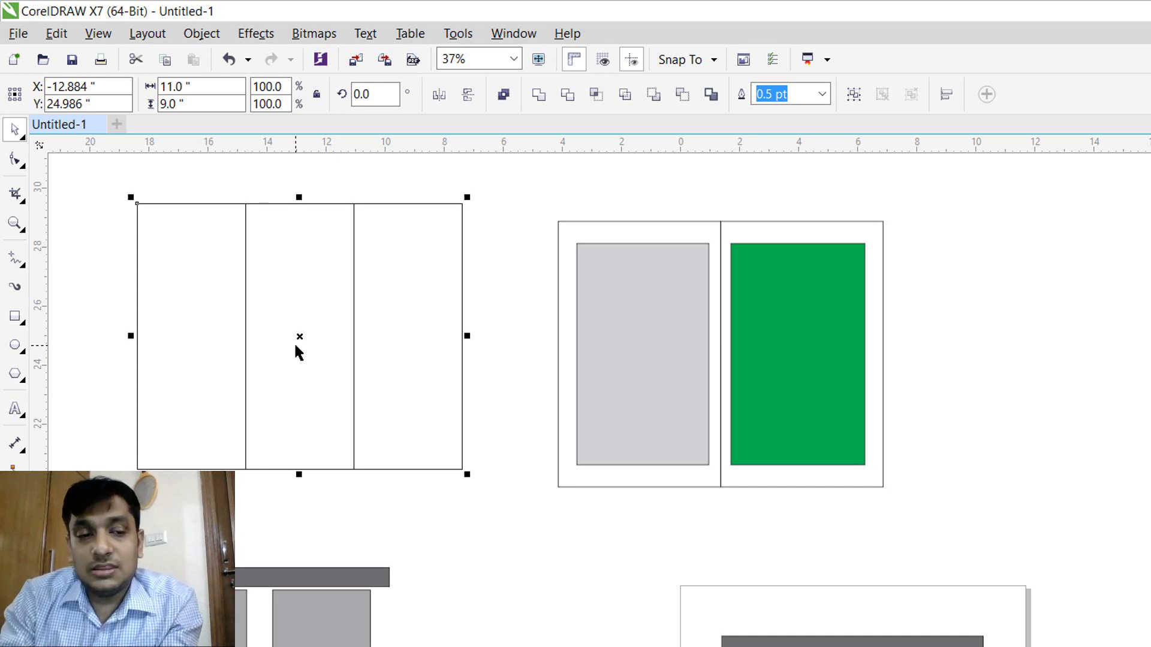
Step: Duplicate the three panels in place and size the copy to 9.75 inches wide by 7.5 inches high
click(239, 104)
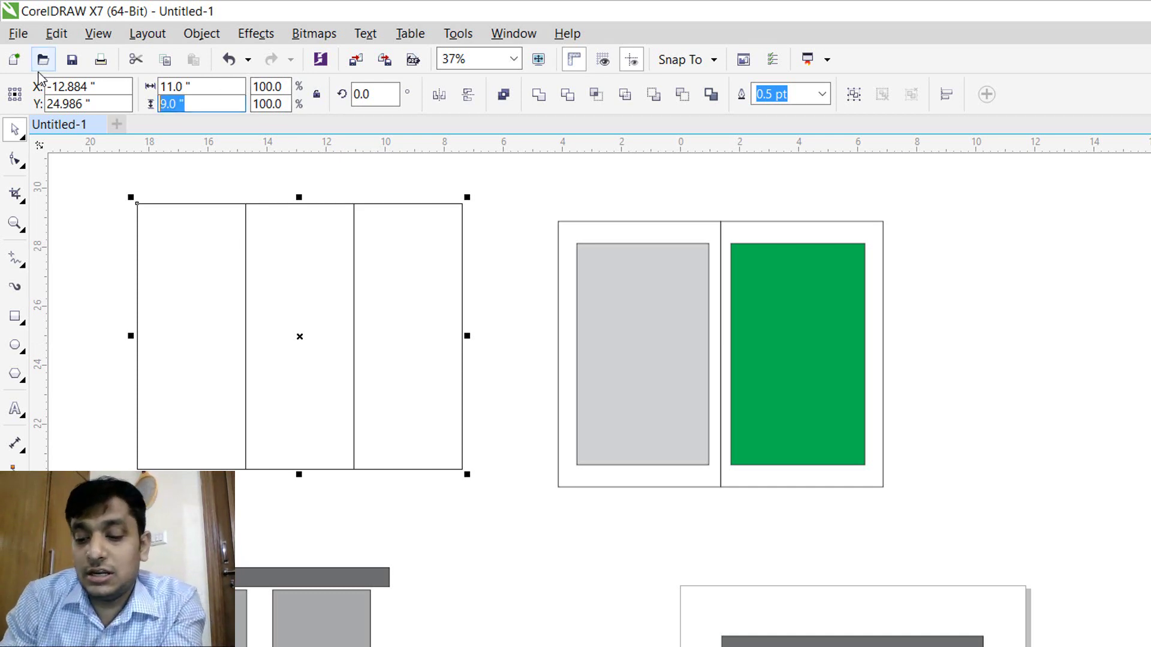
text(7.5)
key(Return)
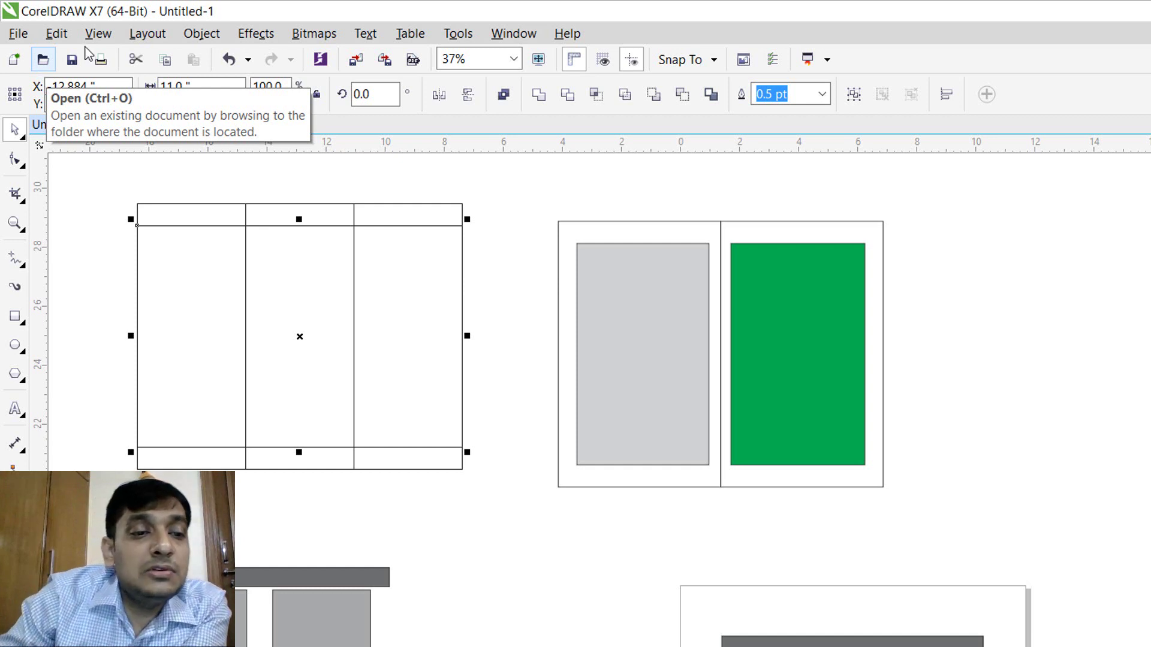
click(218, 86)
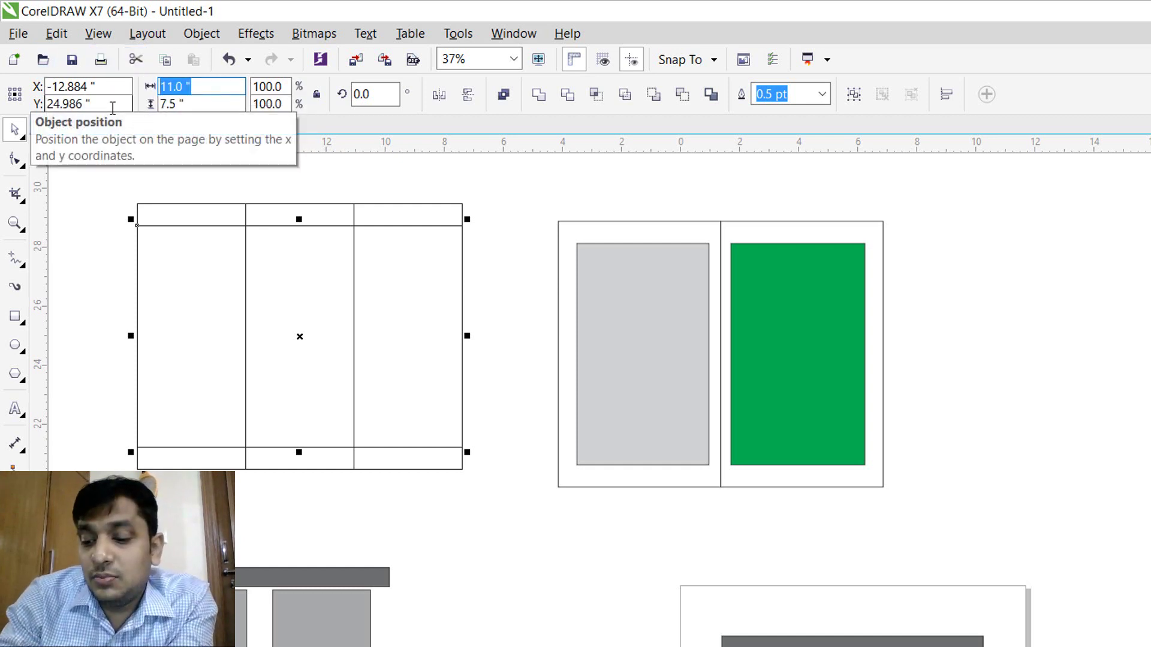
text(9.75)
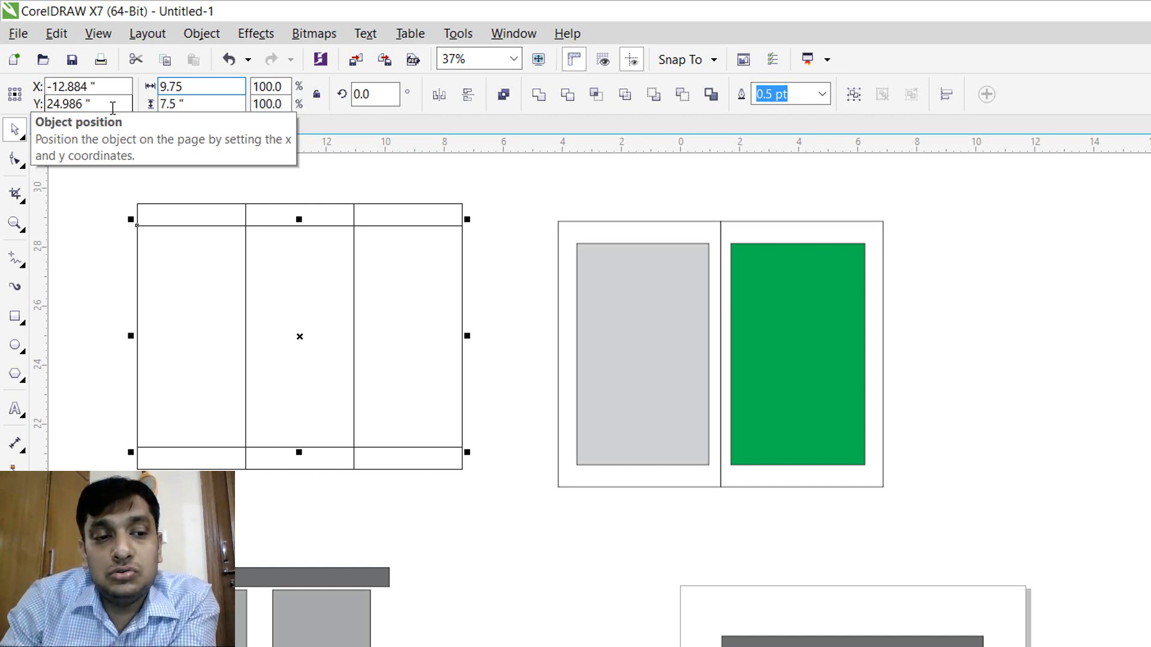
key(Return)
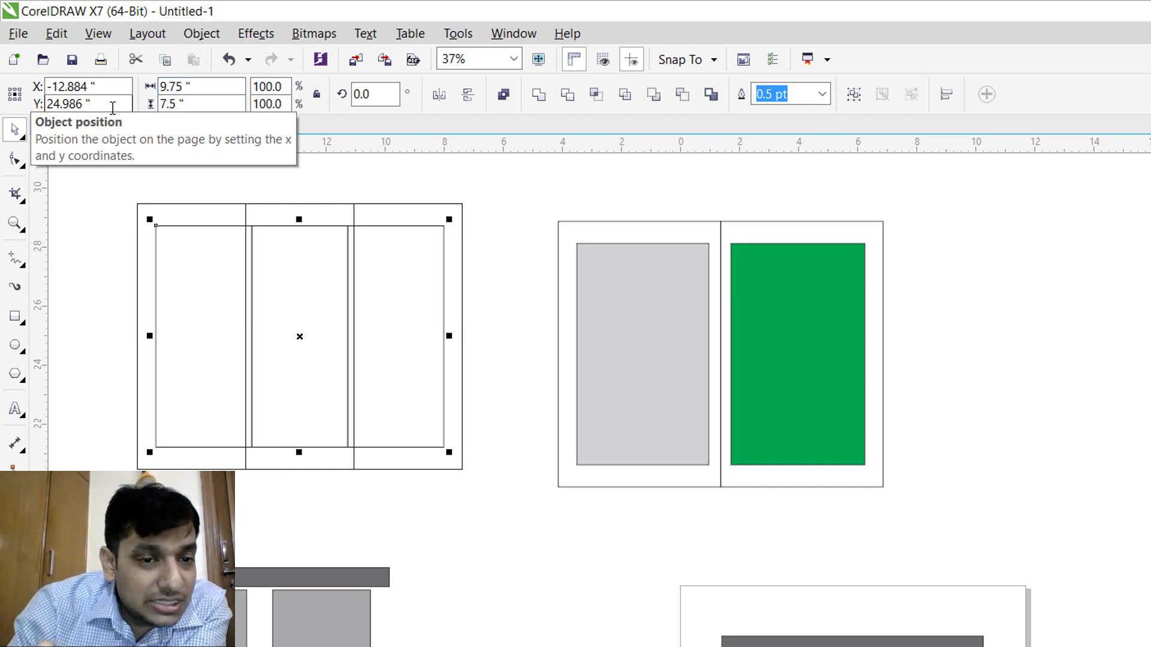
Step: Delete the three larger outer panels and keep the inner set
click(301, 185)
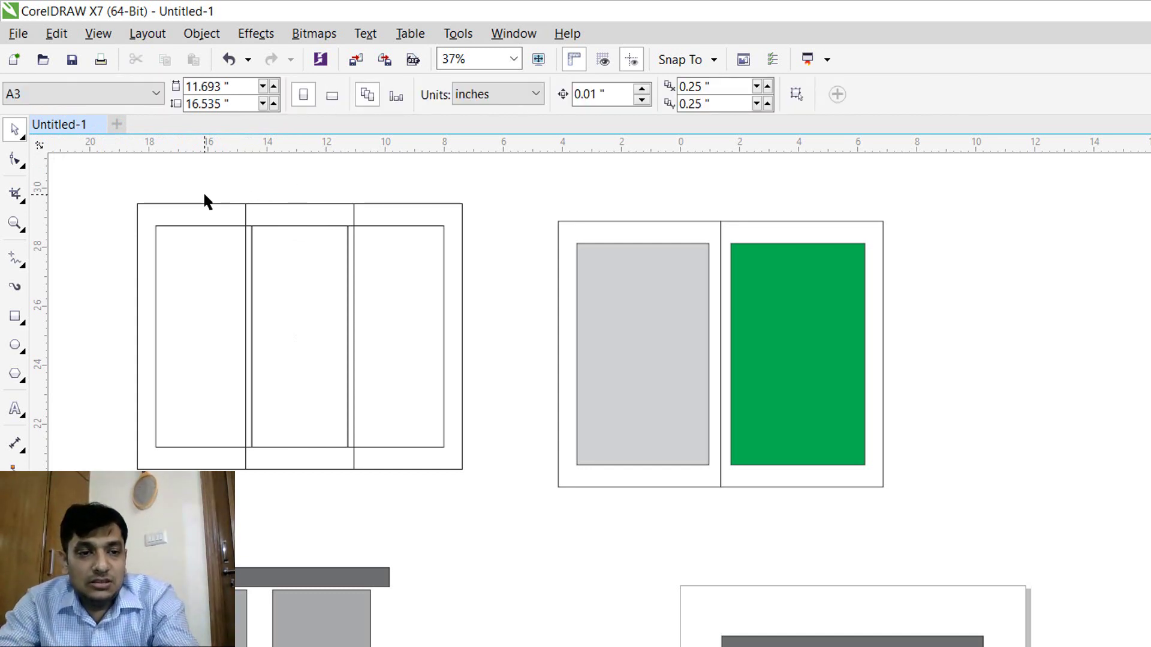
drag(208, 183, 423, 205)
key(Delete)
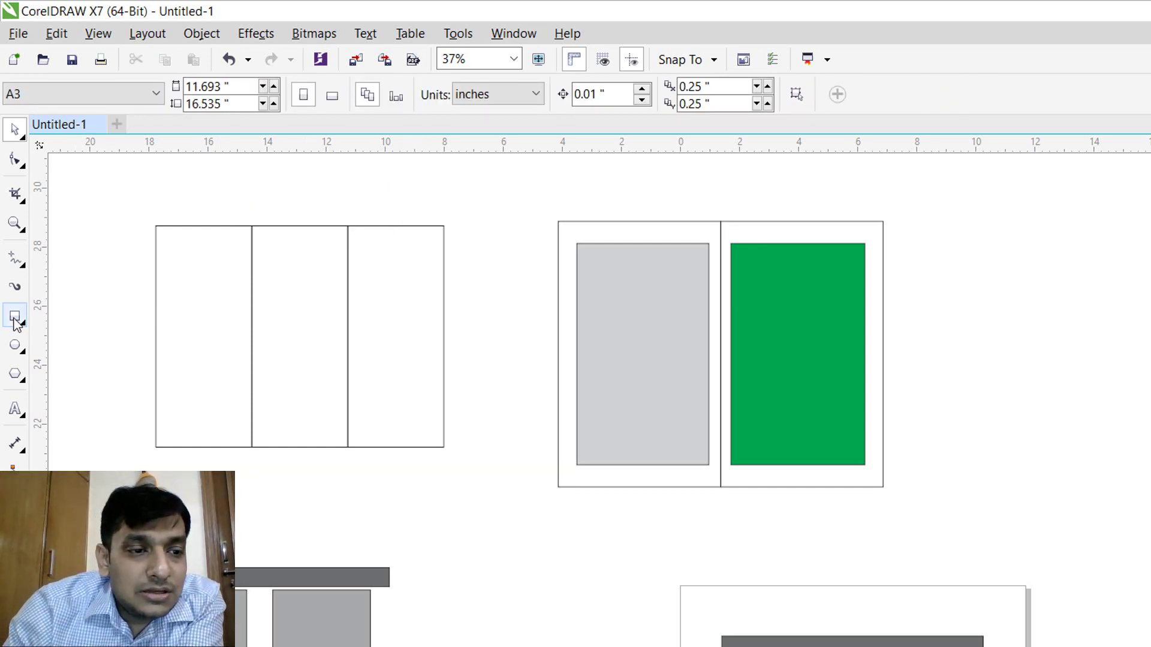
Step: Draw a full-height rectangle over the divider between the first and second panels and set its width to 0.5 inches
click(15, 223)
drag(115, 216, 503, 499)
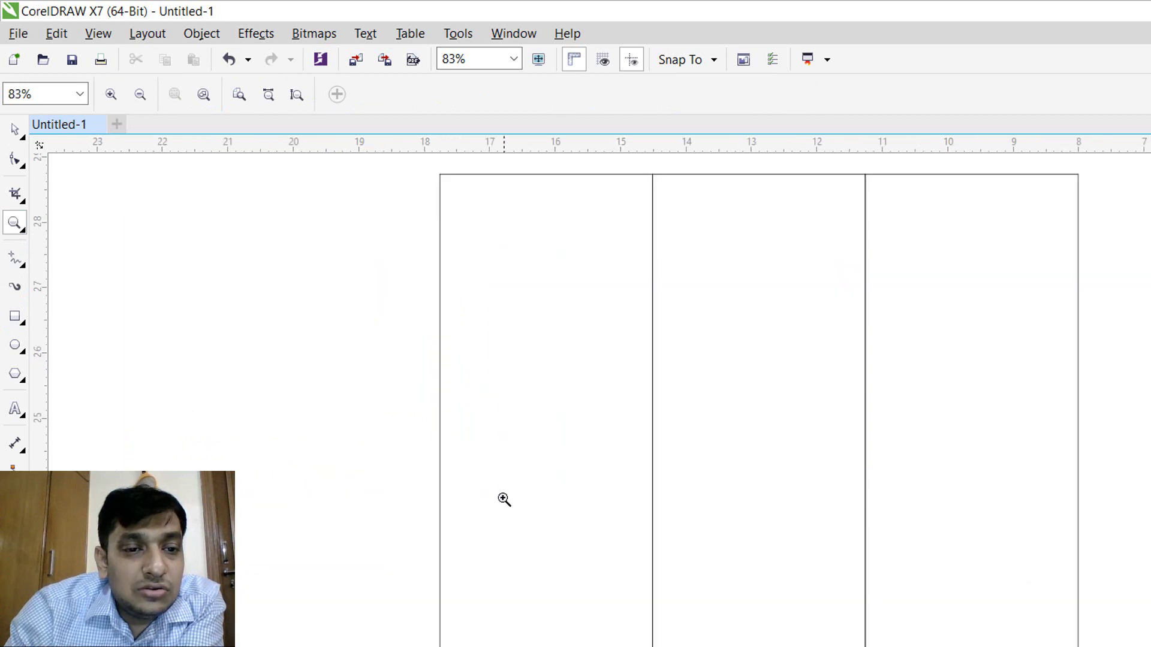
click(15, 129)
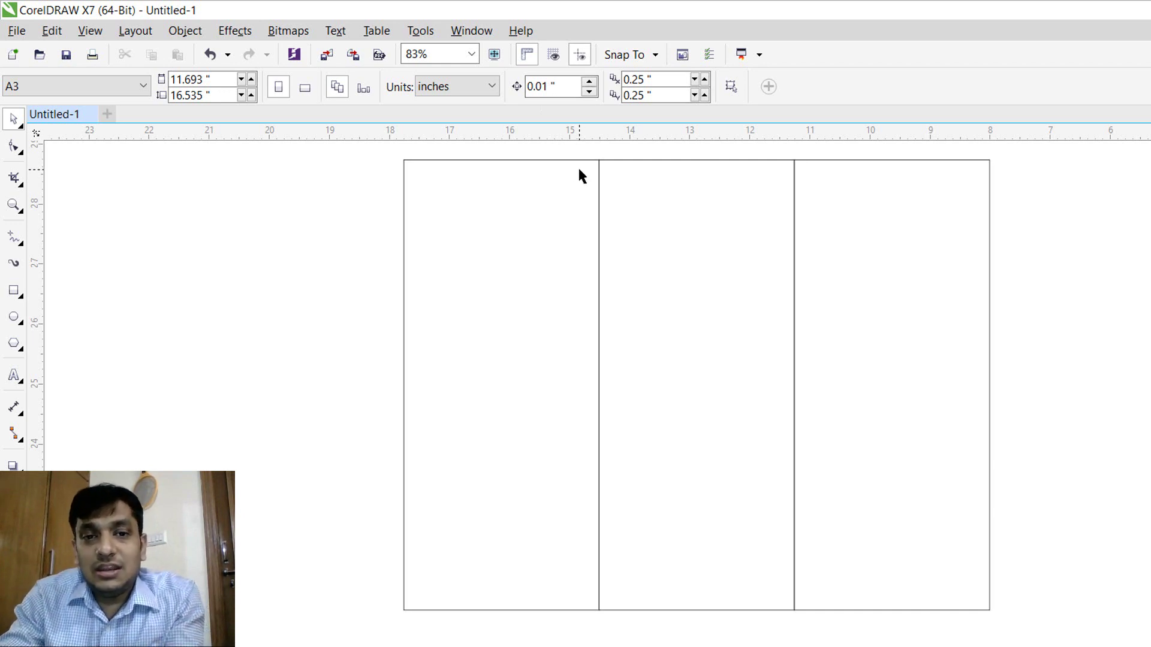
click(12, 291)
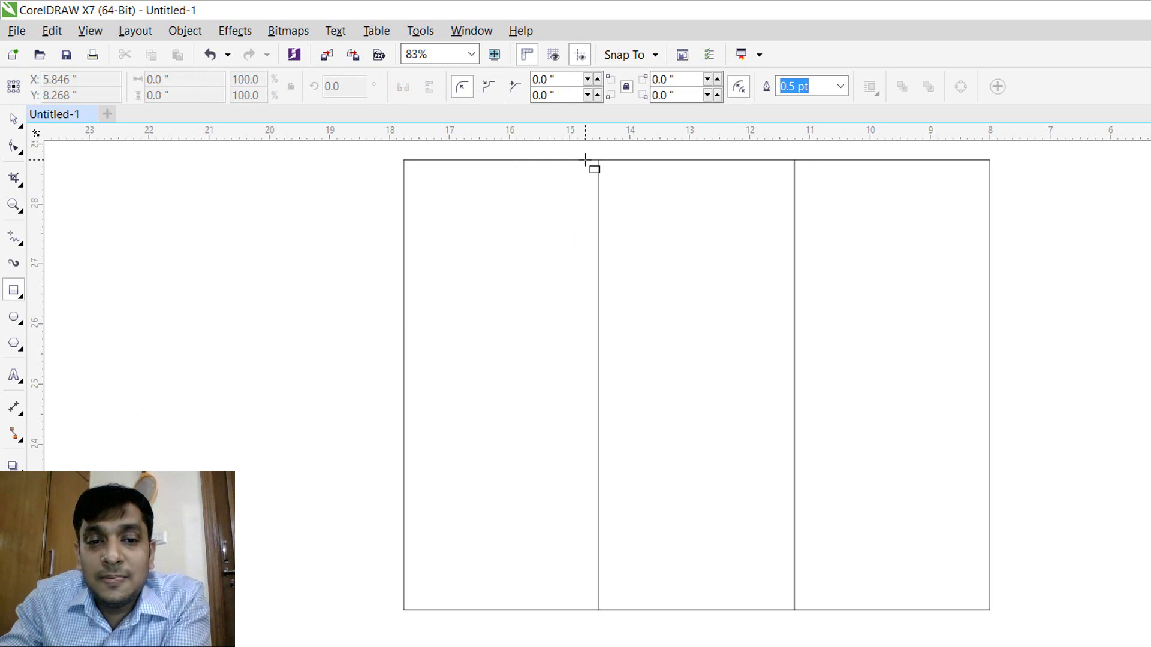
drag(586, 160, 618, 615)
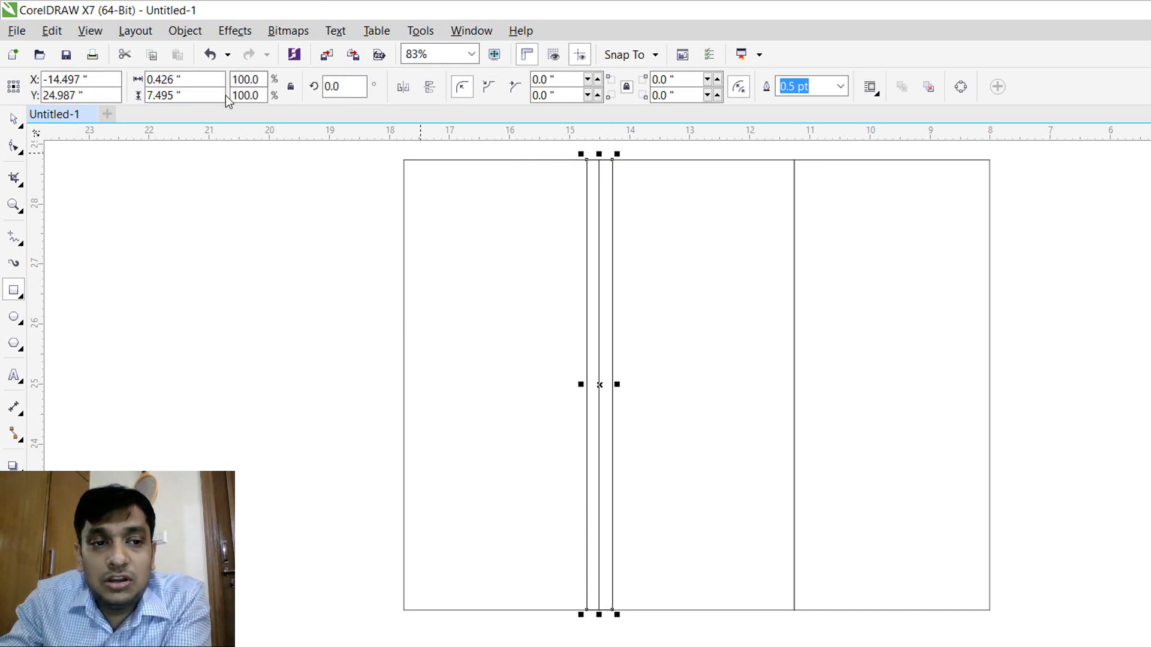
drag(179, 79, 154, 79)
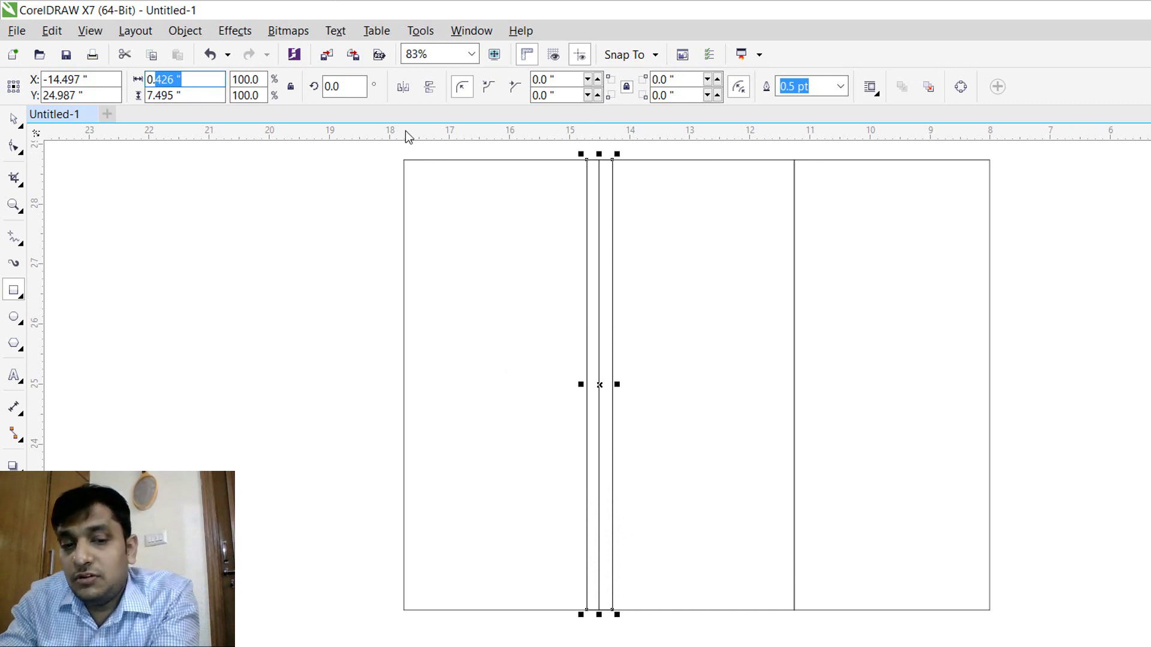
text(5)
key(Return)
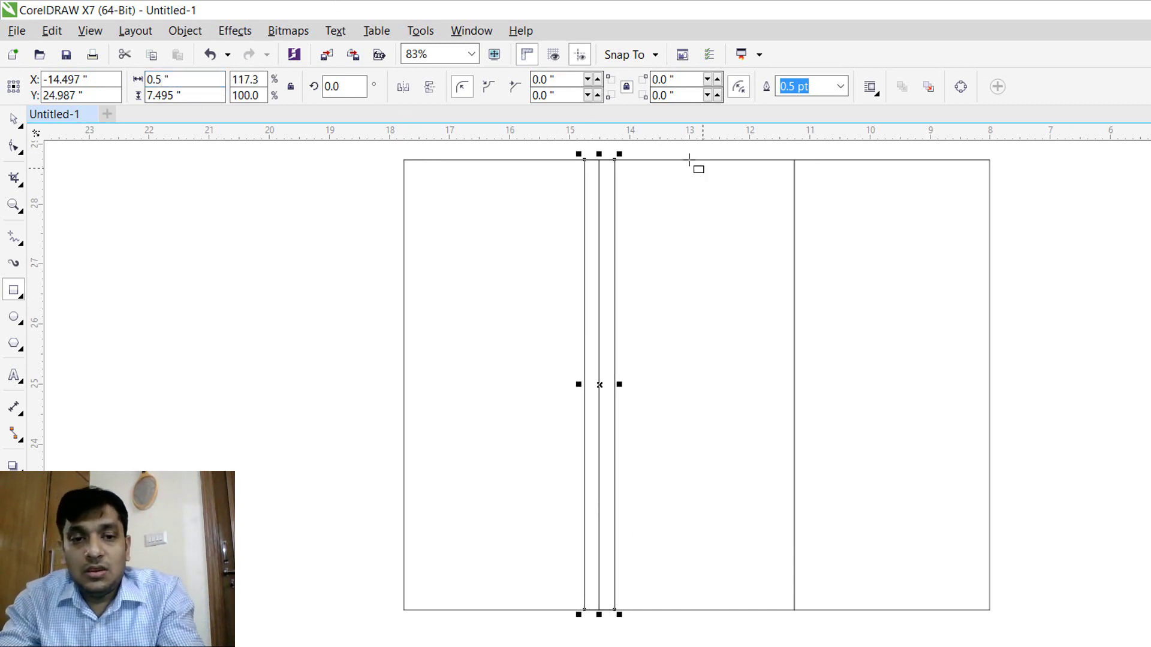
Step: Stretch the narrow strip beyond the panels' upper and lower edges and copy it onto the divider between the second and third panels
key(space)
drag(599, 154, 598, 146)
drag(599, 406, 795, 395)
click(1048, 348)
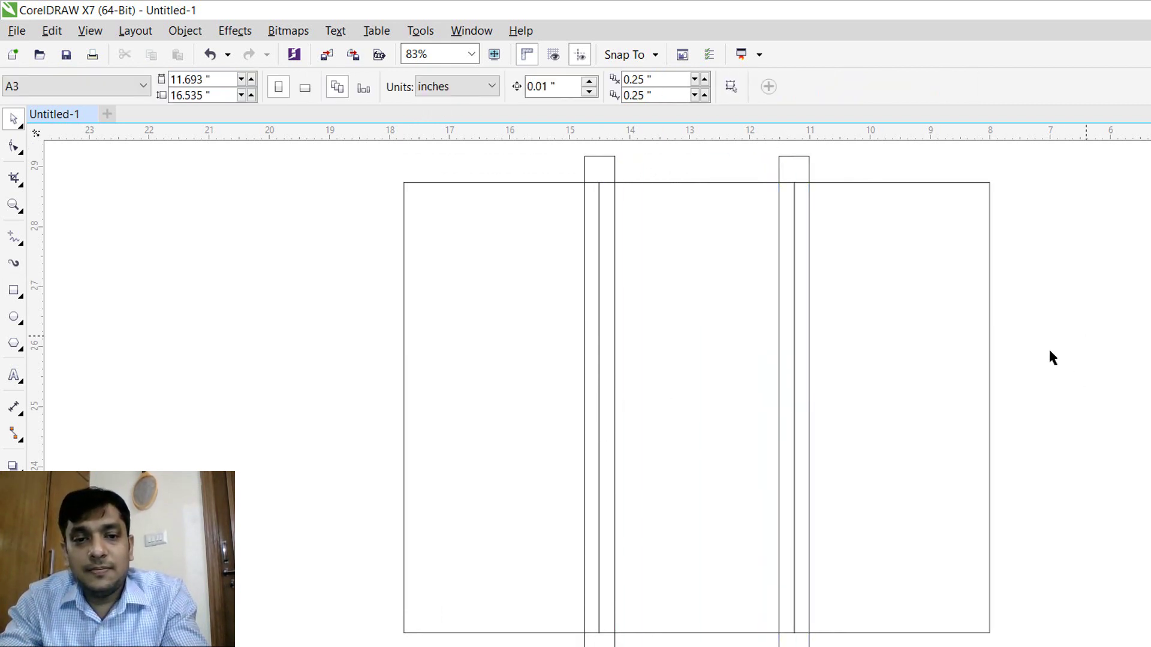
Step: Draw a grey, outline-free rectangle about 3.02 by 7.48 inches in the first panel up to the gutter strip and copy it across for the other two panels
click(13, 293)
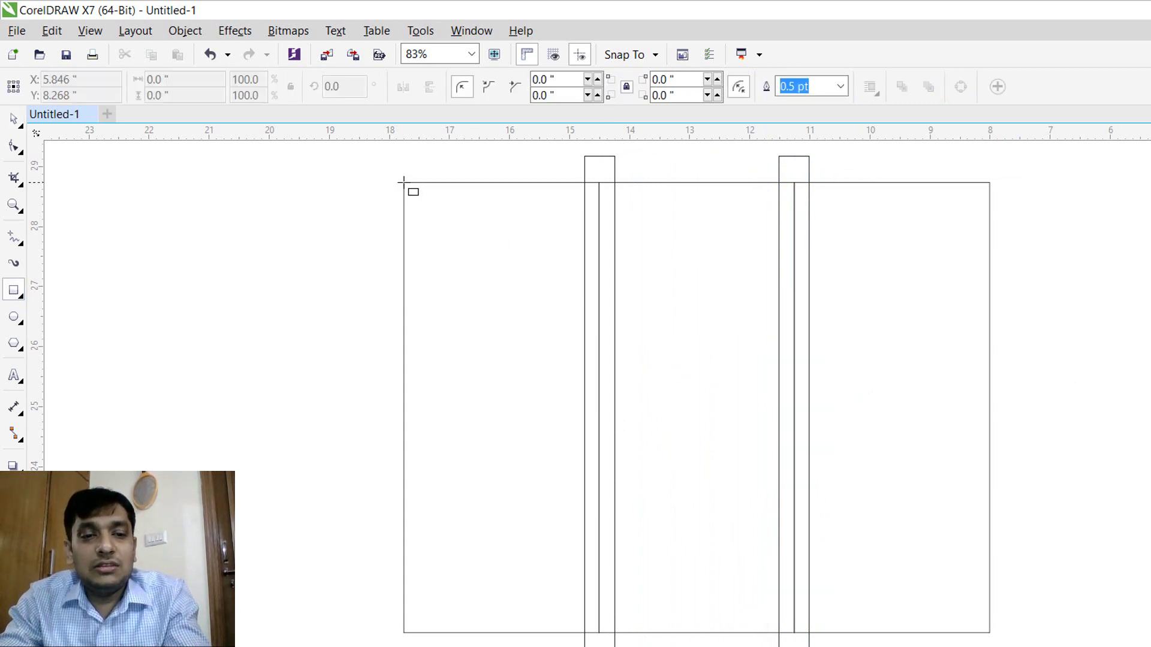
drag(402, 181, 585, 632)
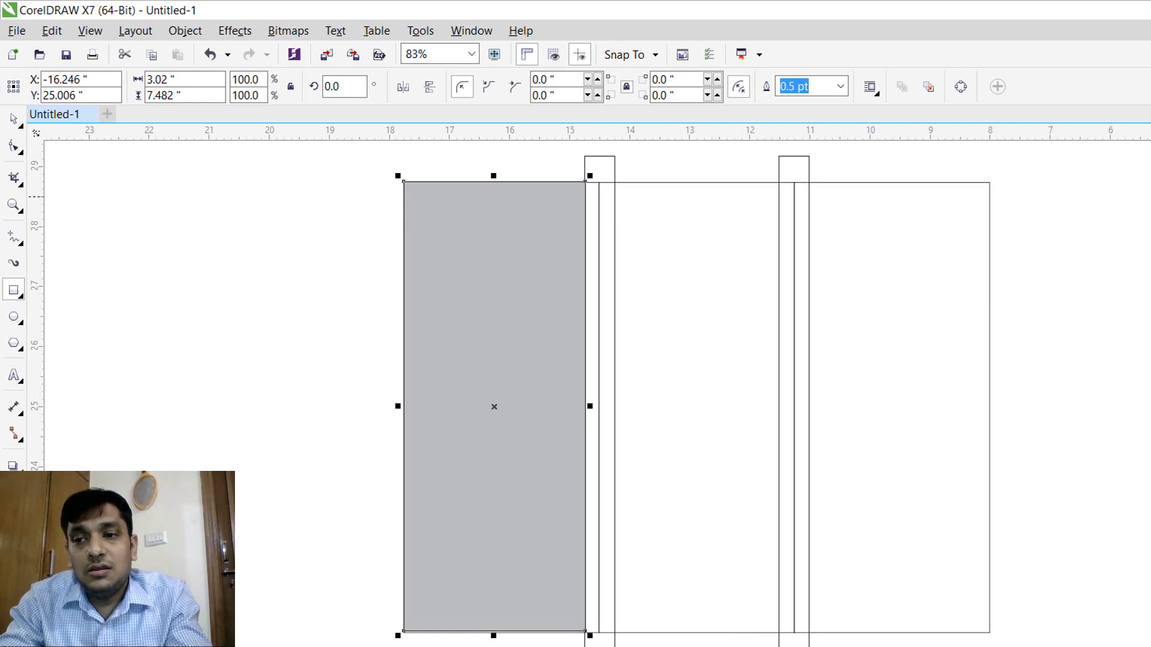
key(space)
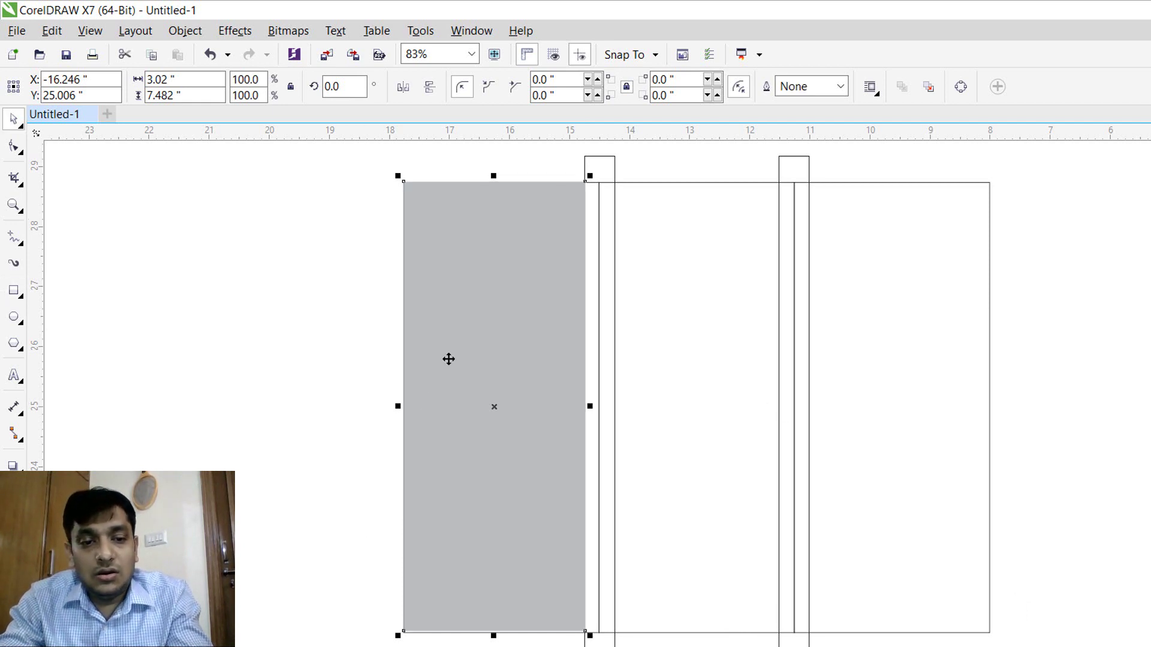
drag(452, 353, 655, 327)
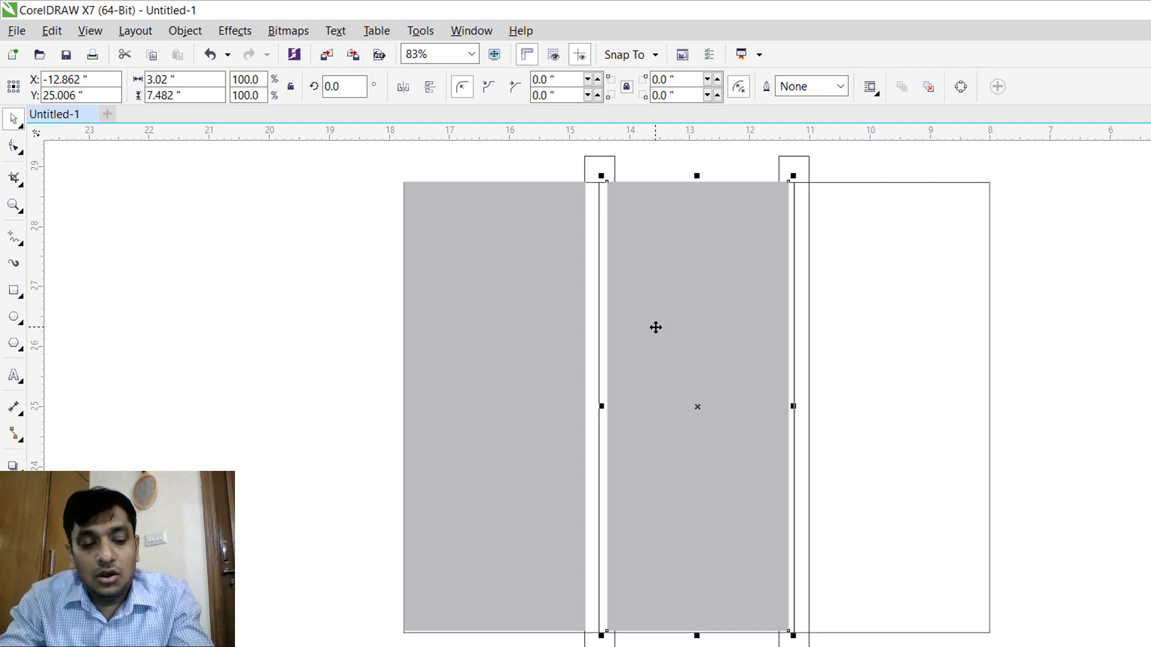
key(ctrl+d)
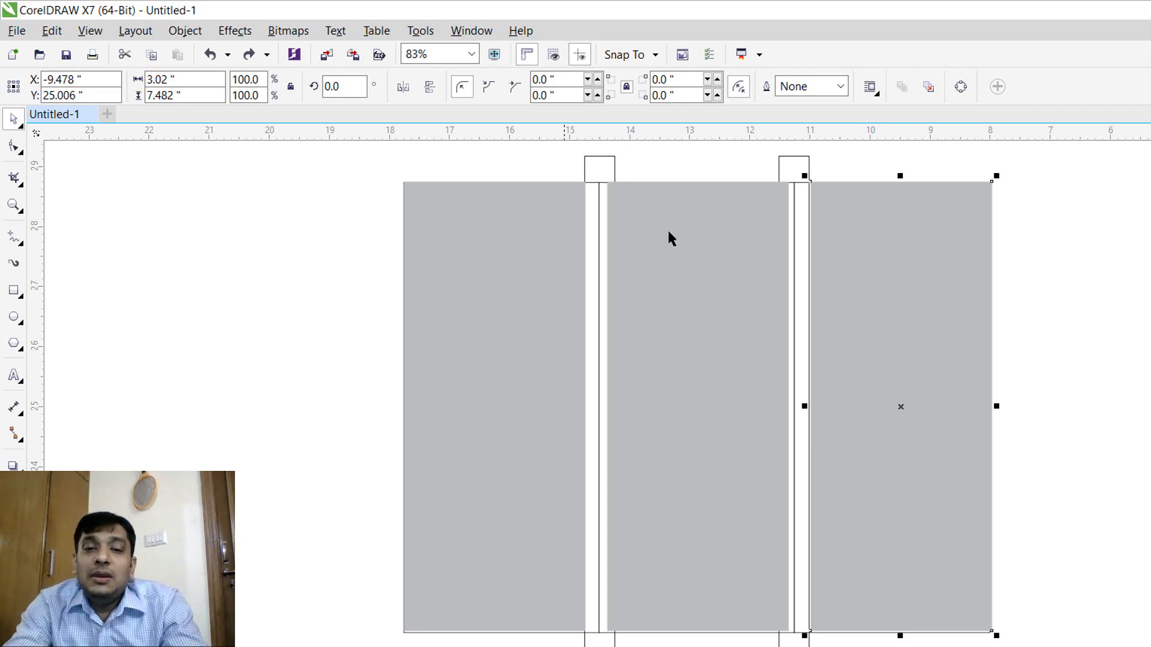
click(1054, 347)
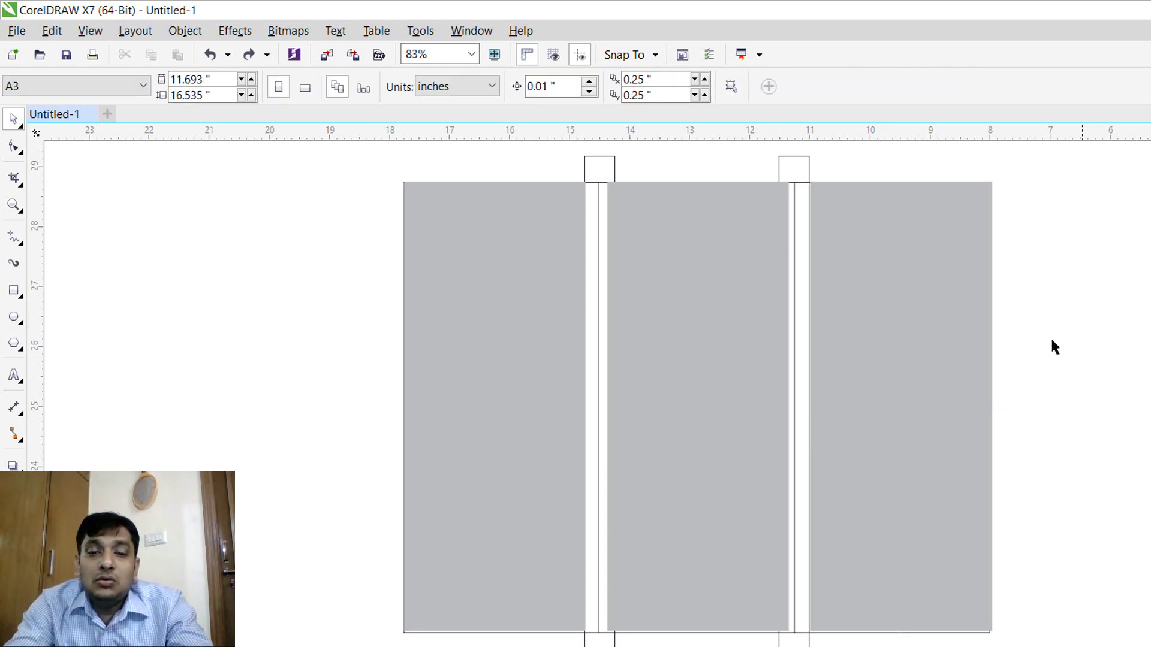
Step: Select all three grey columns and narrow them together to an overall width of about 9.3 inches, keeping the first column's outer edge in place
click(884, 354)
shift+click(777, 214)
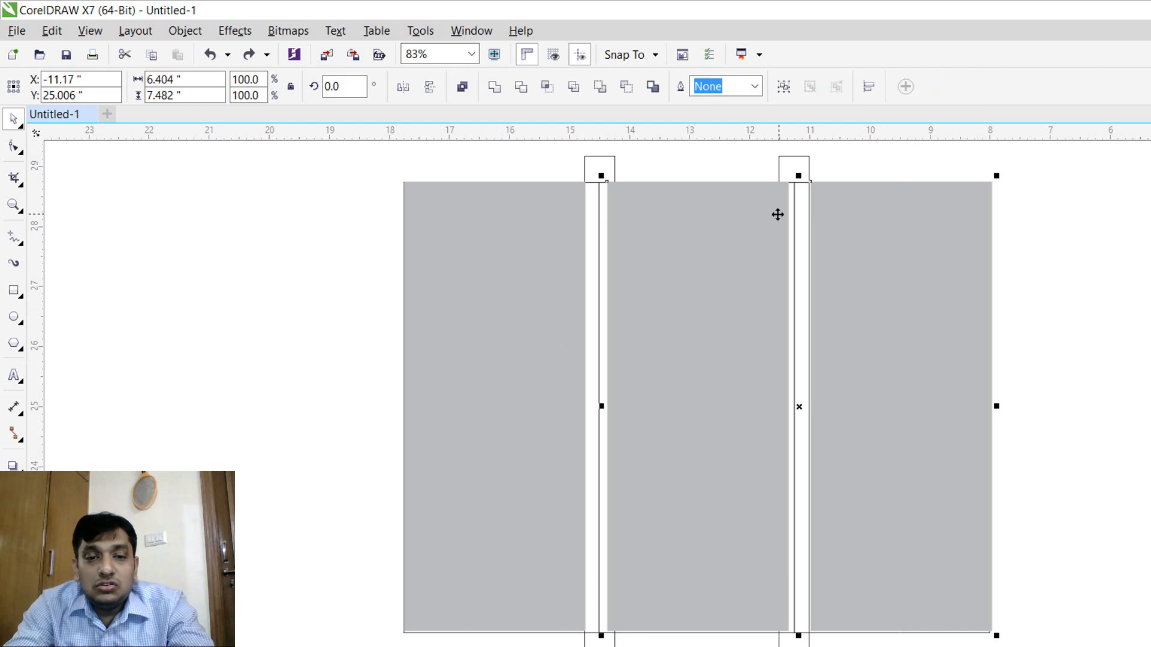
shift+click(485, 282)
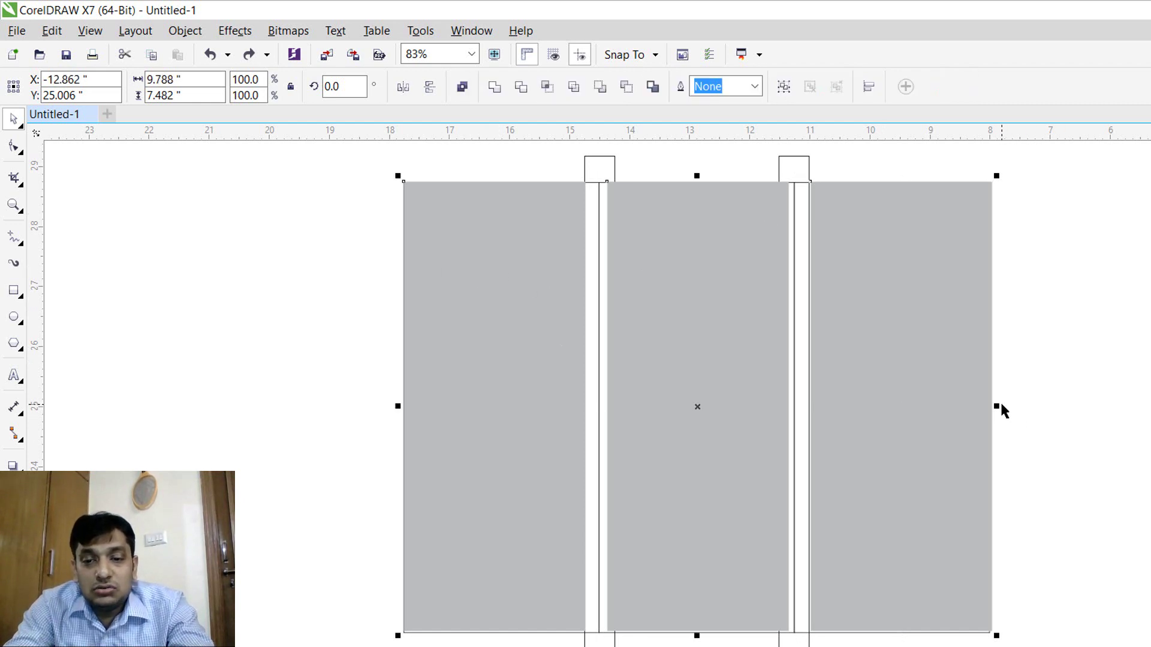
drag(997, 406, 967, 406)
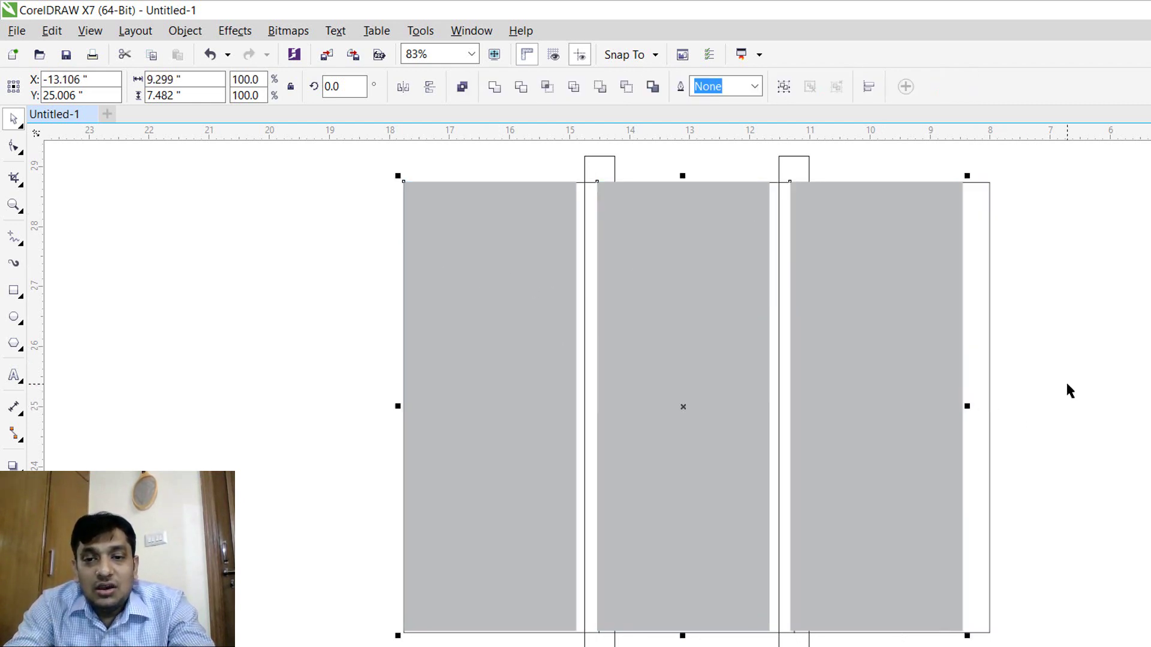
click(1067, 384)
Step: Align the third grey column with the right edge of the third panel outline
click(911, 281)
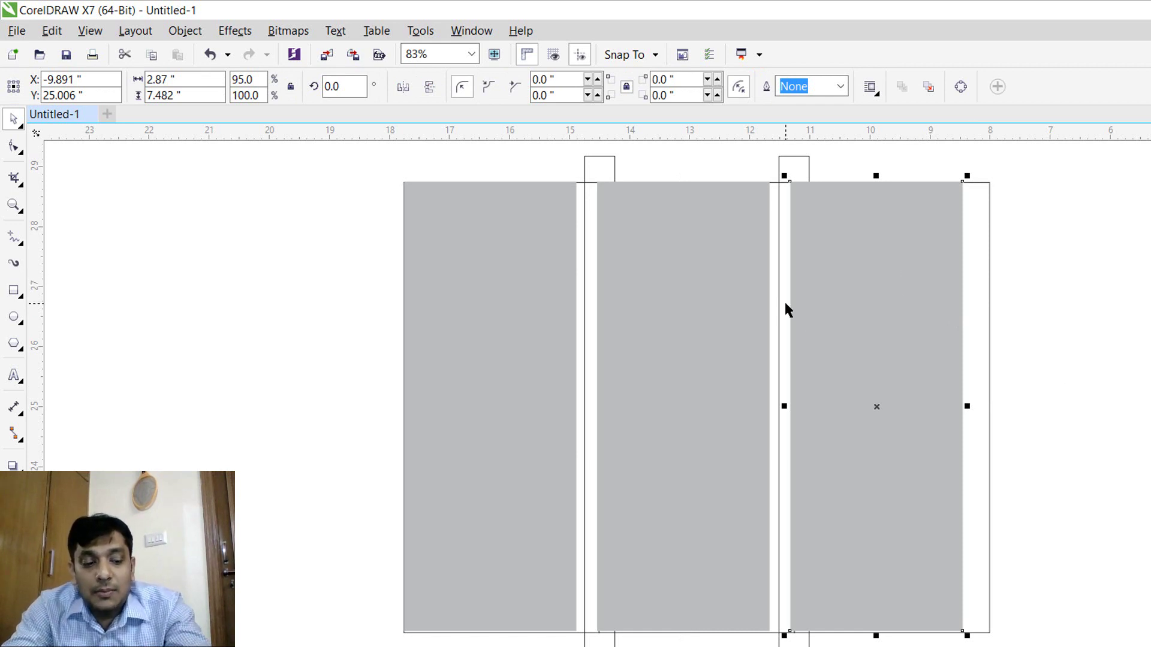
shift+click(988, 181)
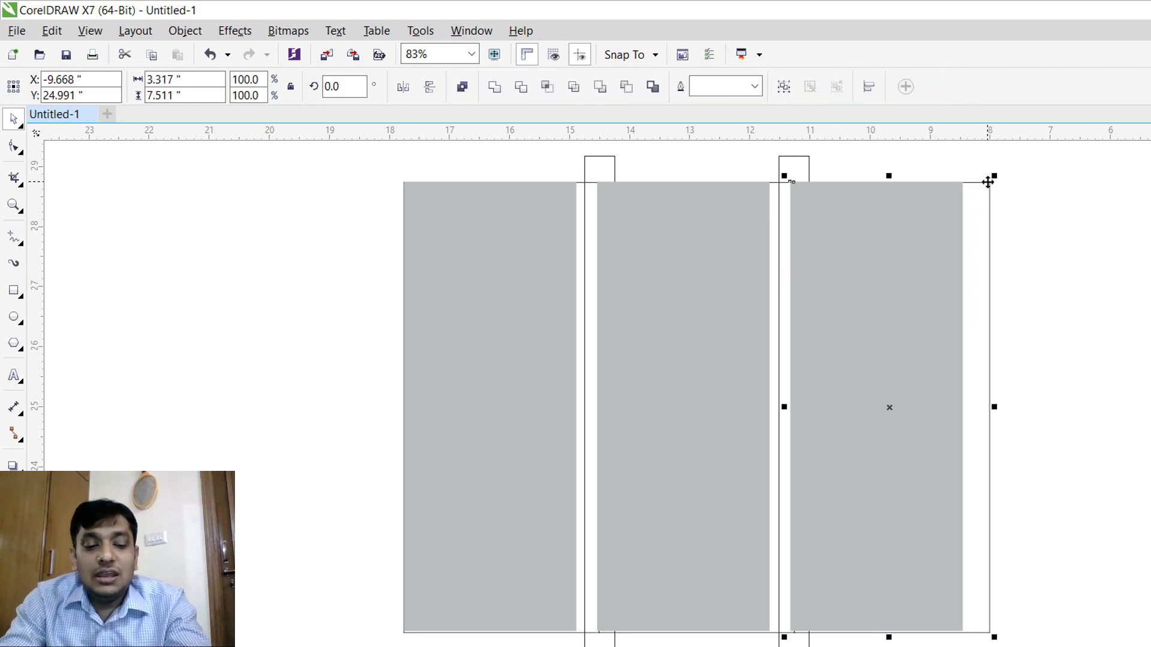
key(r)
click(1035, 239)
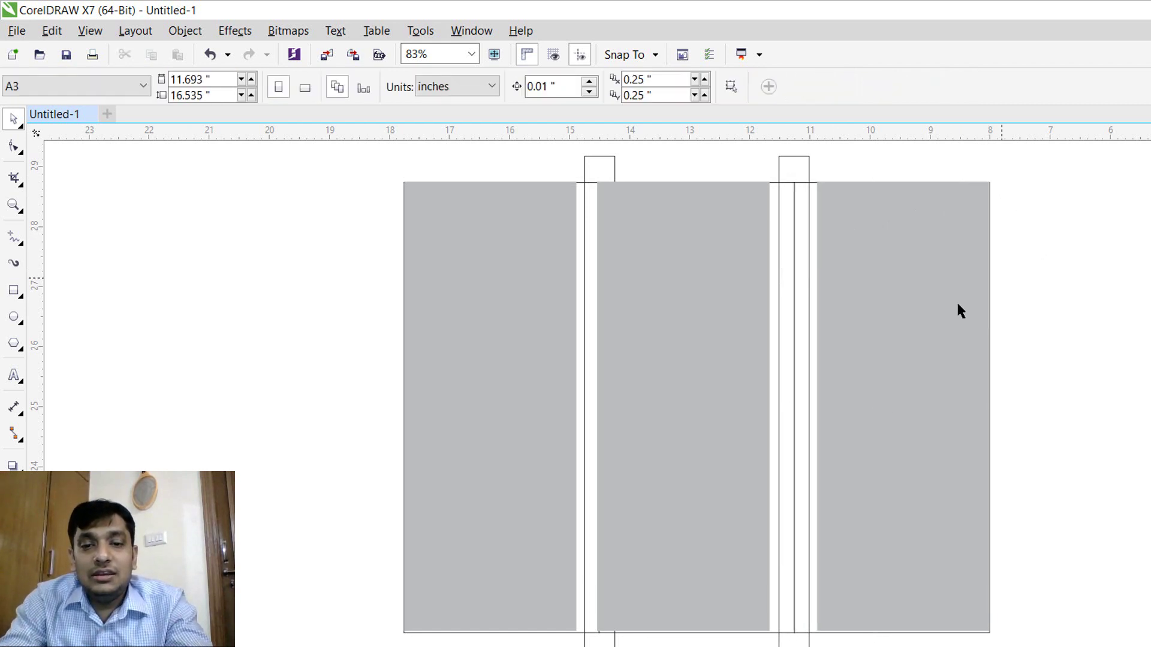
Step: Distribute the three grey columns horizontally so the spacing between their centres is equal
click(893, 321)
shift+click(660, 337)
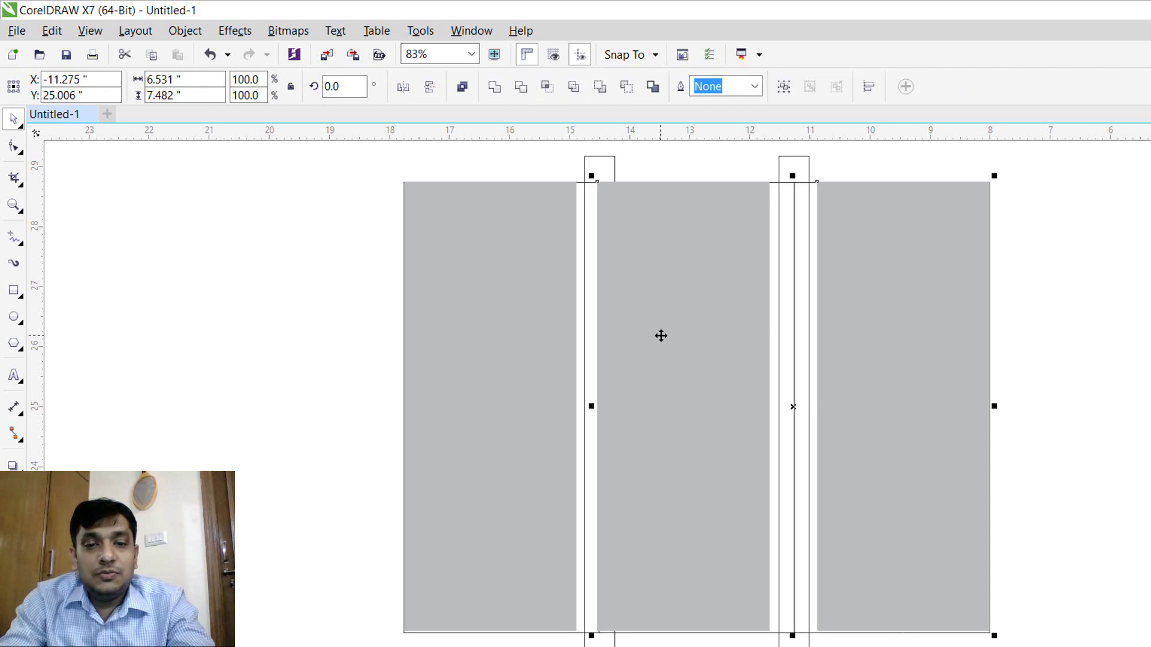
shift+click(480, 322)
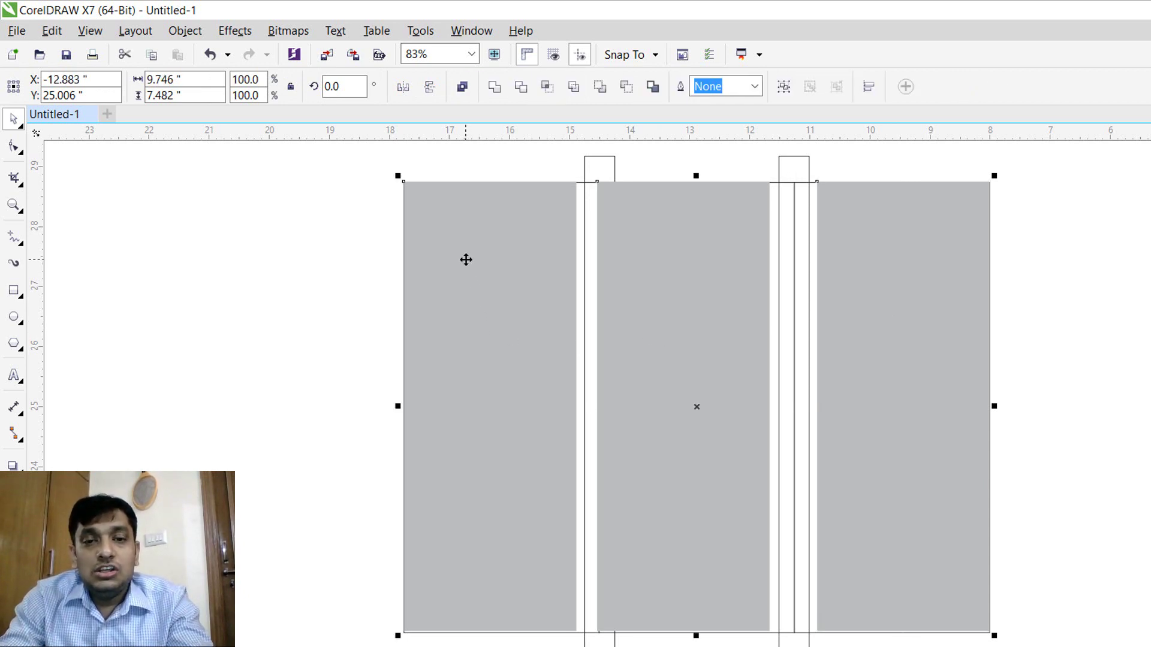
key(shift+e)
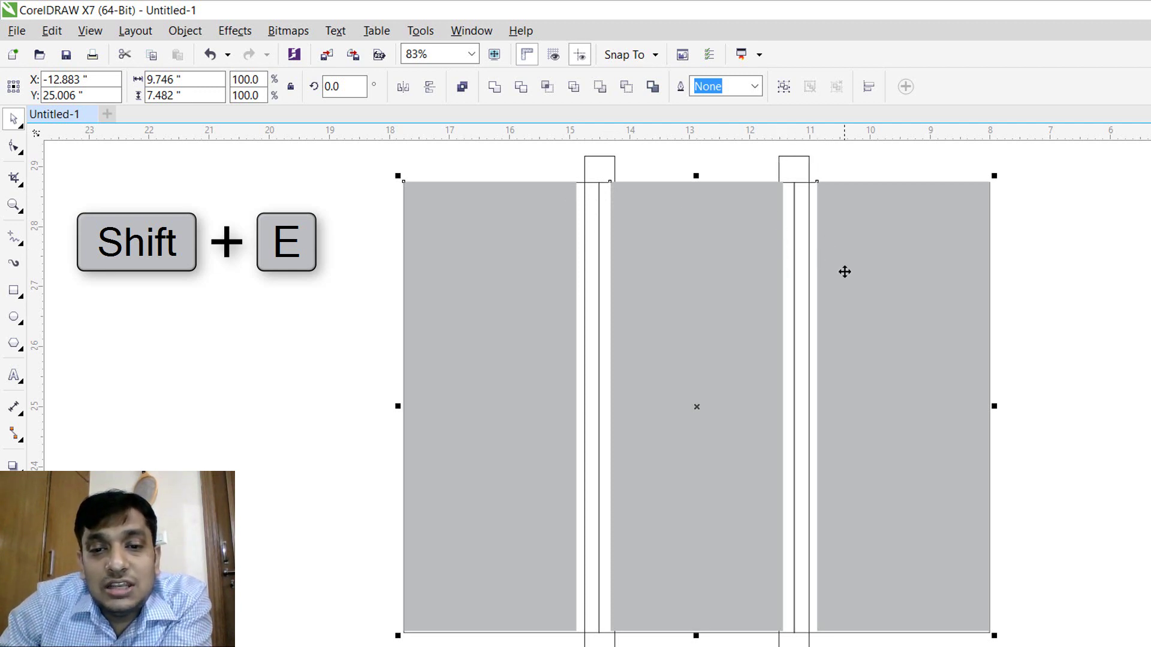
Step: Move the three grey columns into the empty area left of the panel outlines and delete the outlines with their gutter strips
scroll(863, 321, down, 3)
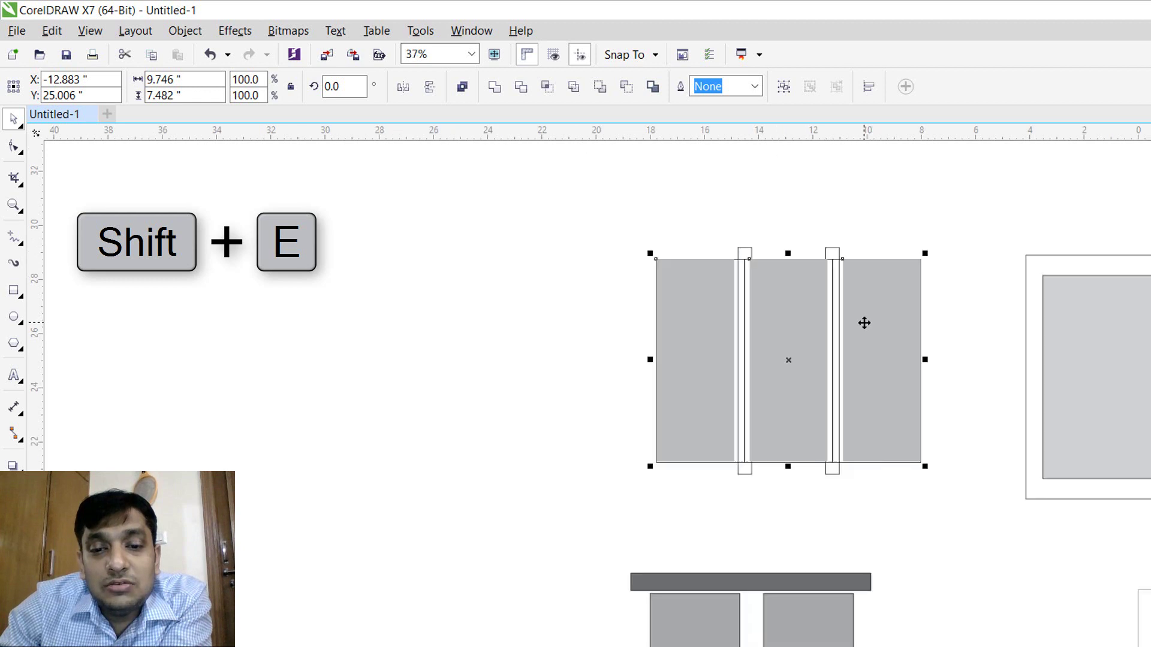
drag(824, 353, 593, 354)
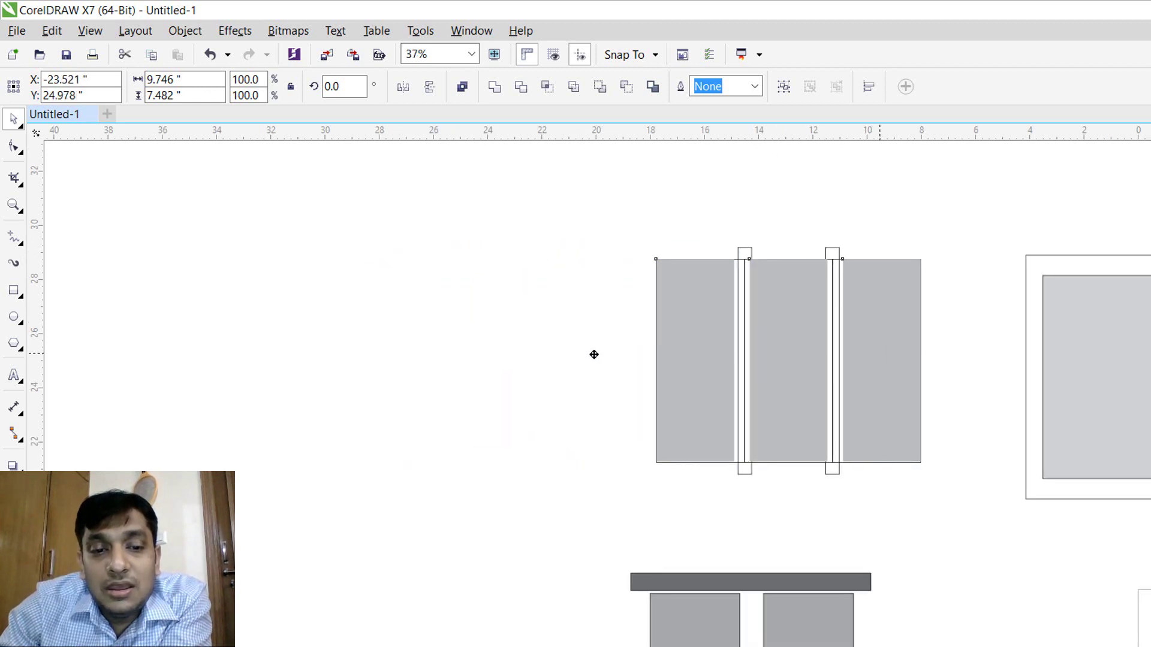
click(496, 207)
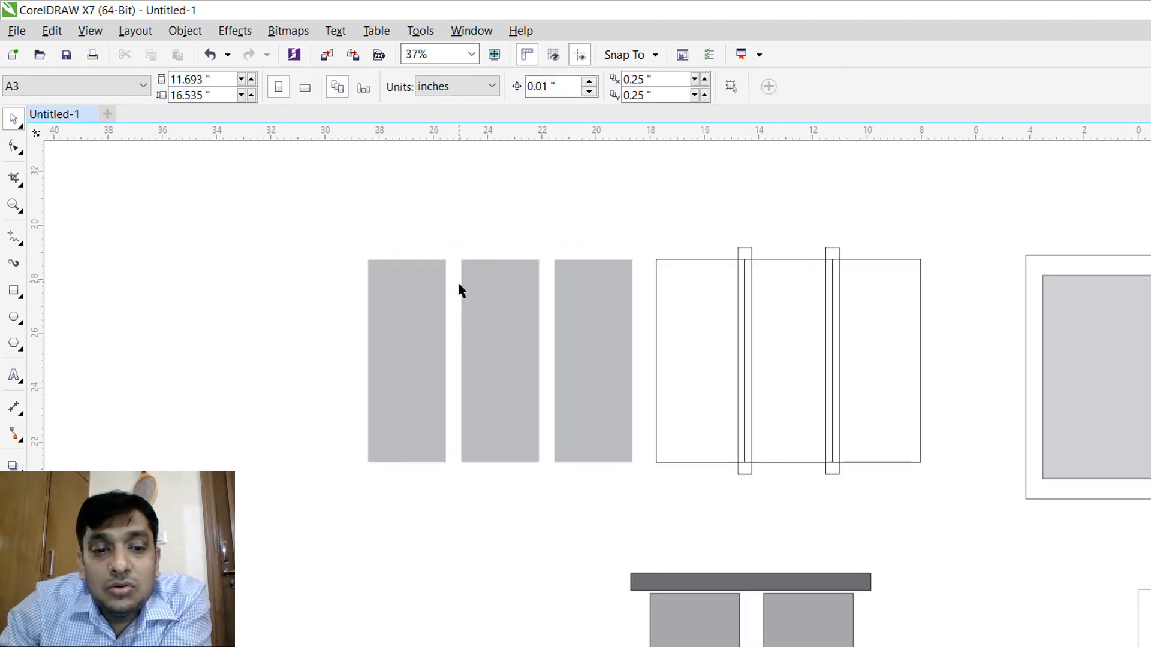
drag(619, 220, 978, 508)
key(Delete)
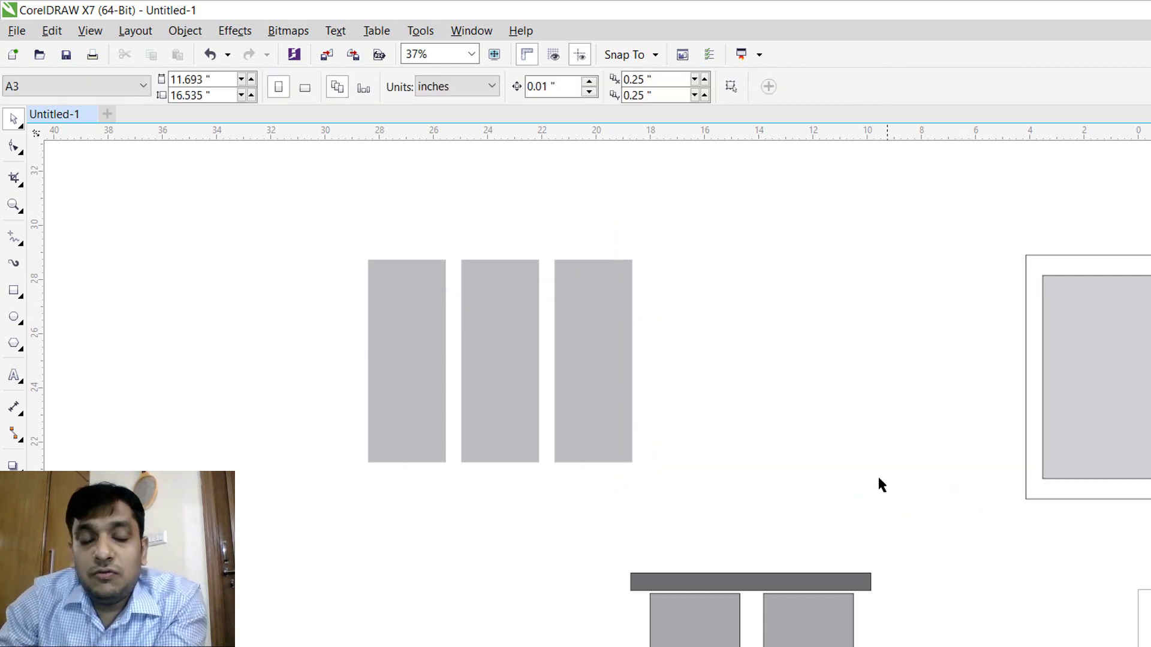
Step: Draw a vertical line about 7.92 inches long in the gap between the first two columns and copy it into the second gap
scroll(404, 432, up, 2)
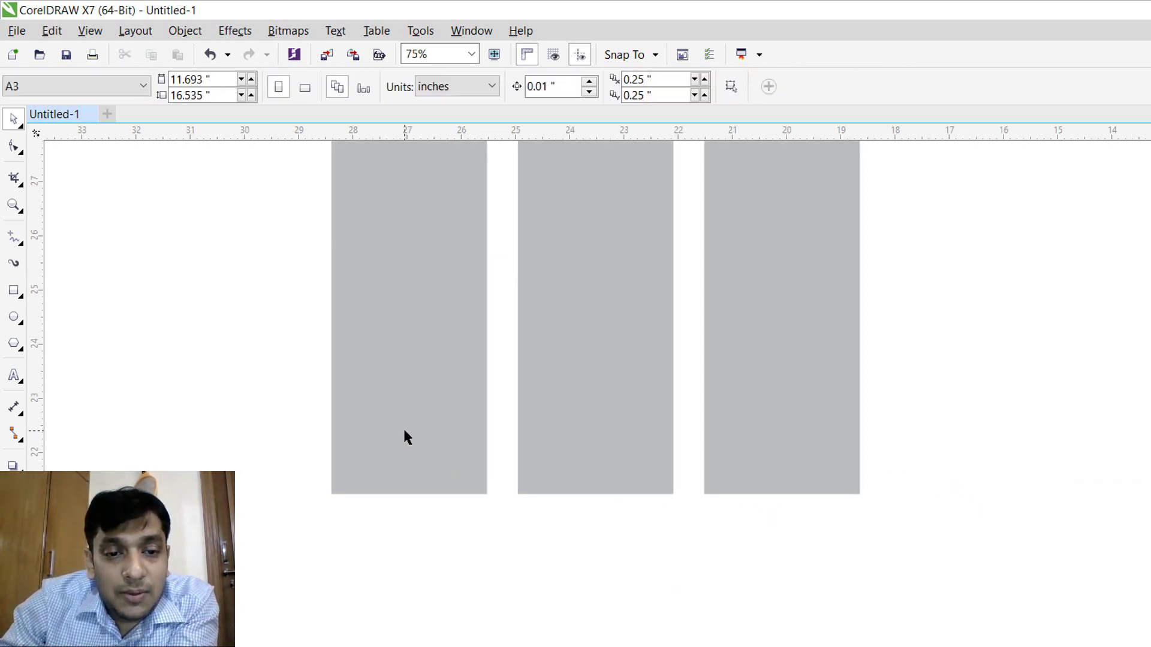
scroll(418, 358, down, 2)
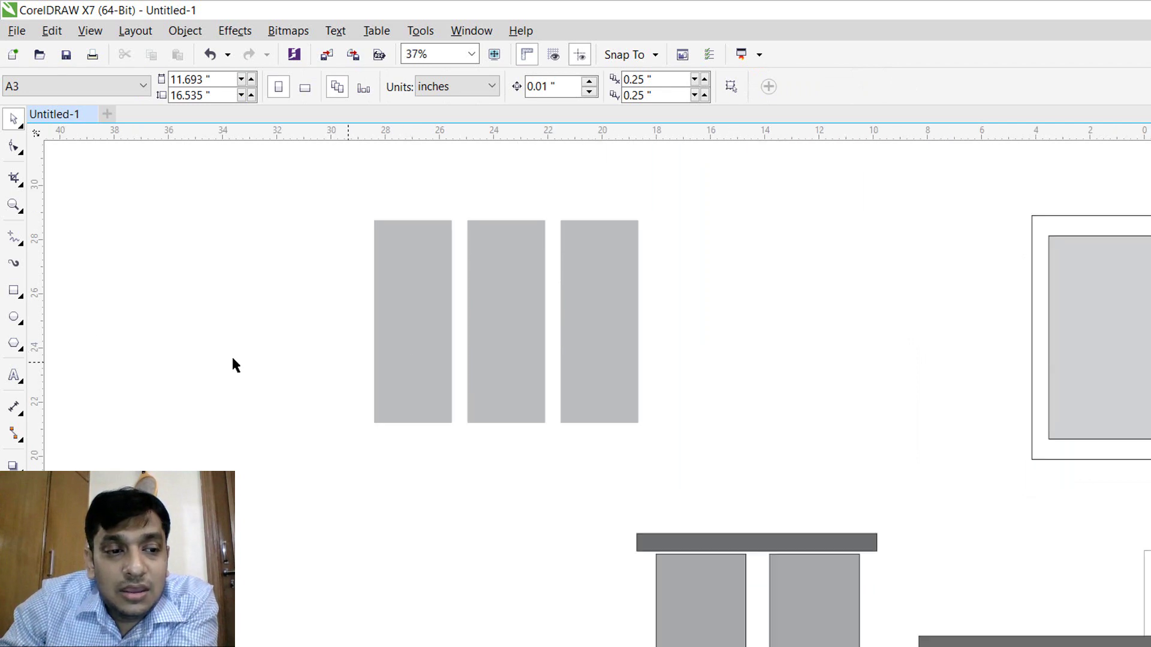
click(14, 238)
mouse_move(458, 211)
mouse_down()
mouse_move(459, 319)
mouse_move(444, 370)
mouse_move(458, 428)
mouse_up()
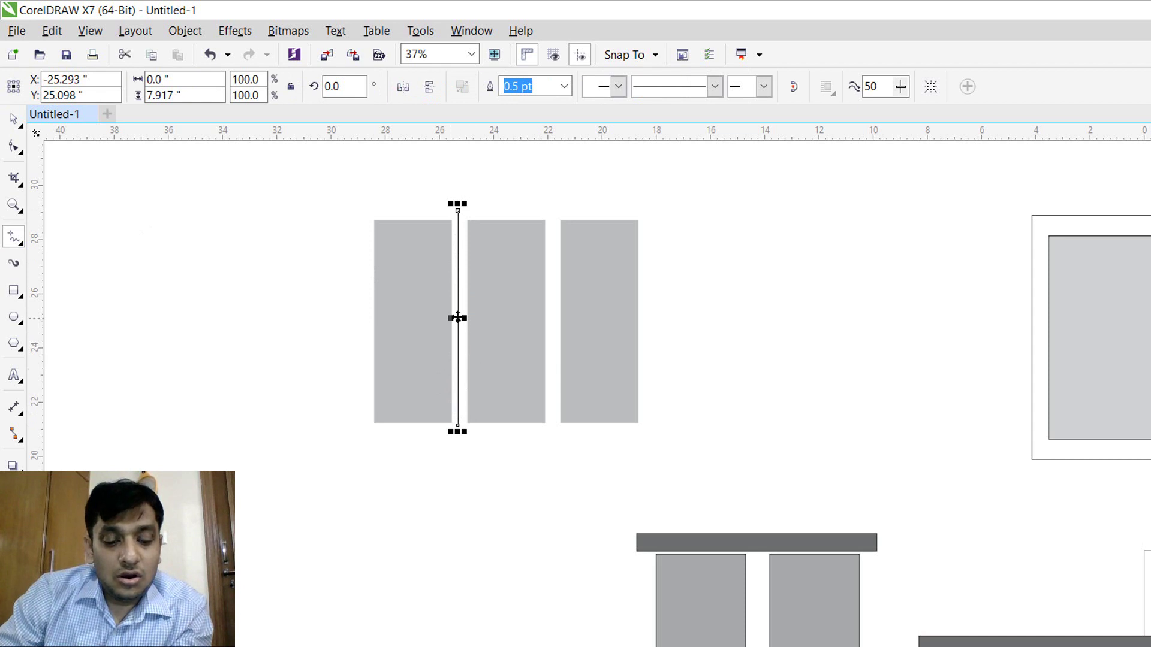
key(space)
drag(457, 319, 551, 330)
scroll(412, 311, up, 2)
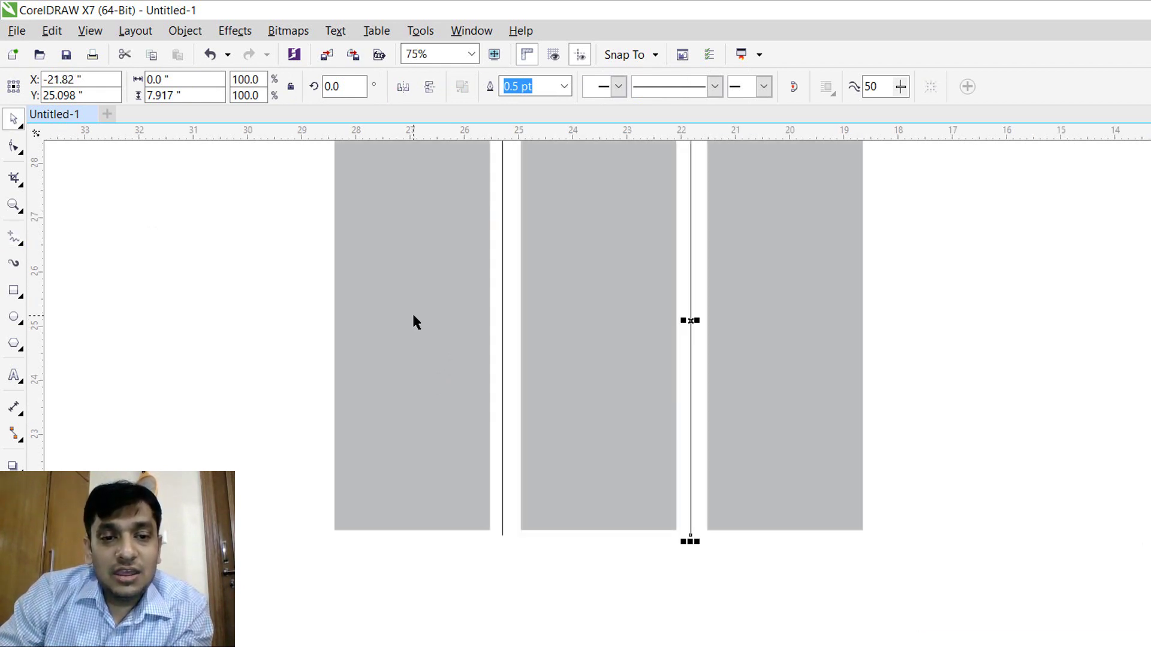
scroll(412, 322, down, 2)
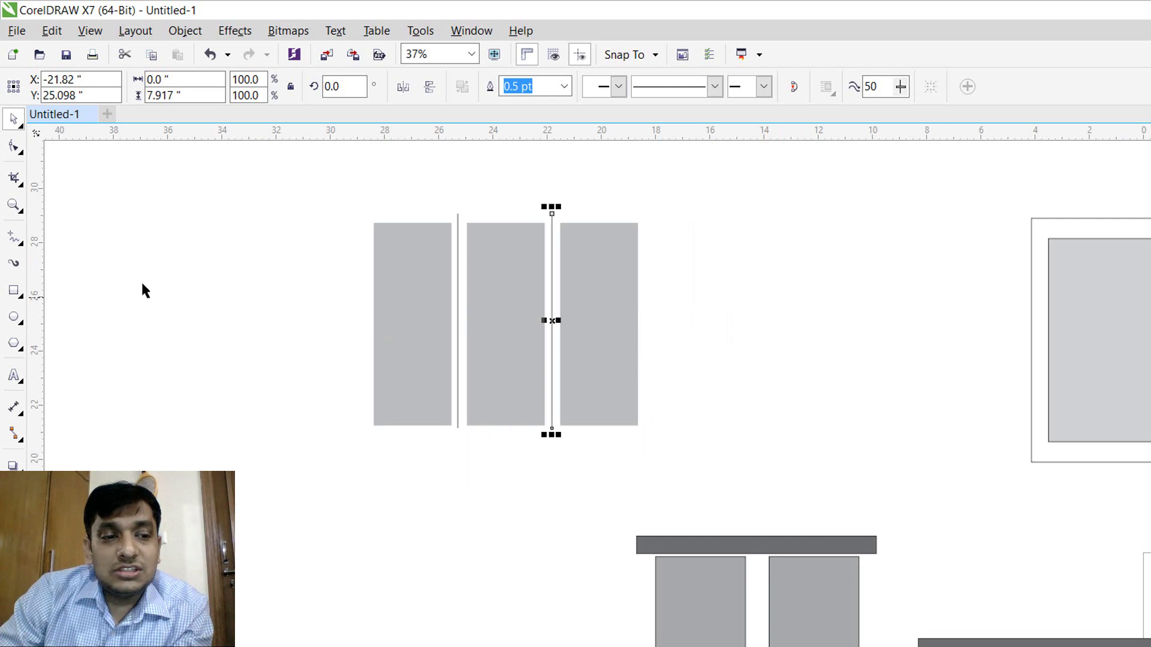
click(14, 205)
drag(362, 206, 659, 445)
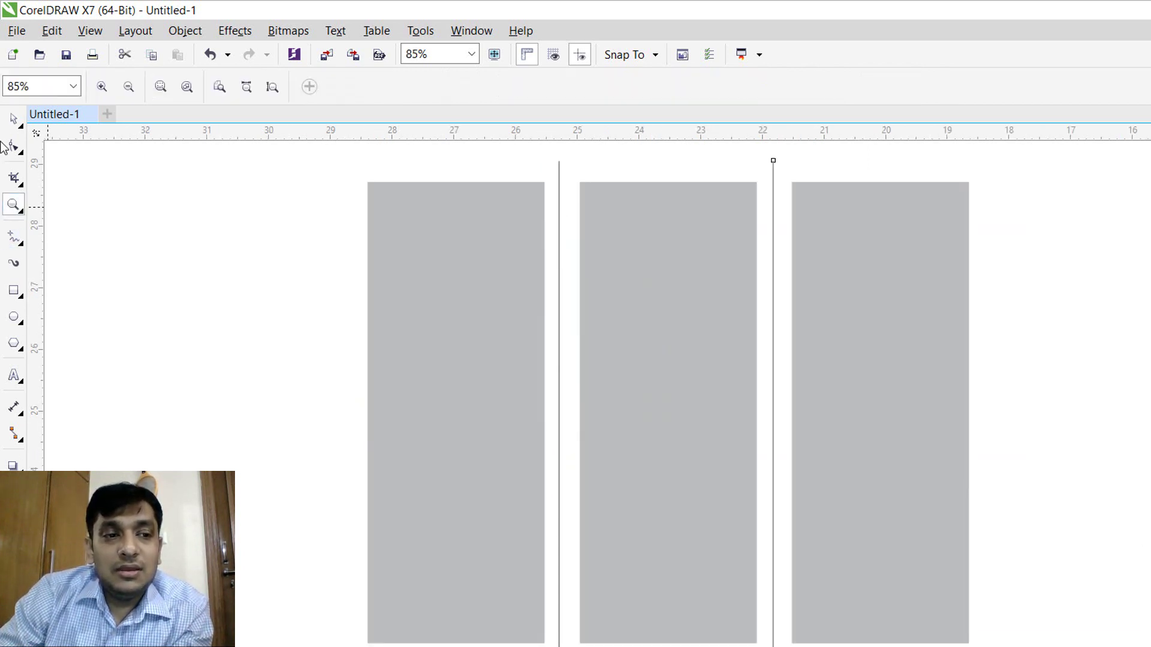
click(15, 120)
click(122, 228)
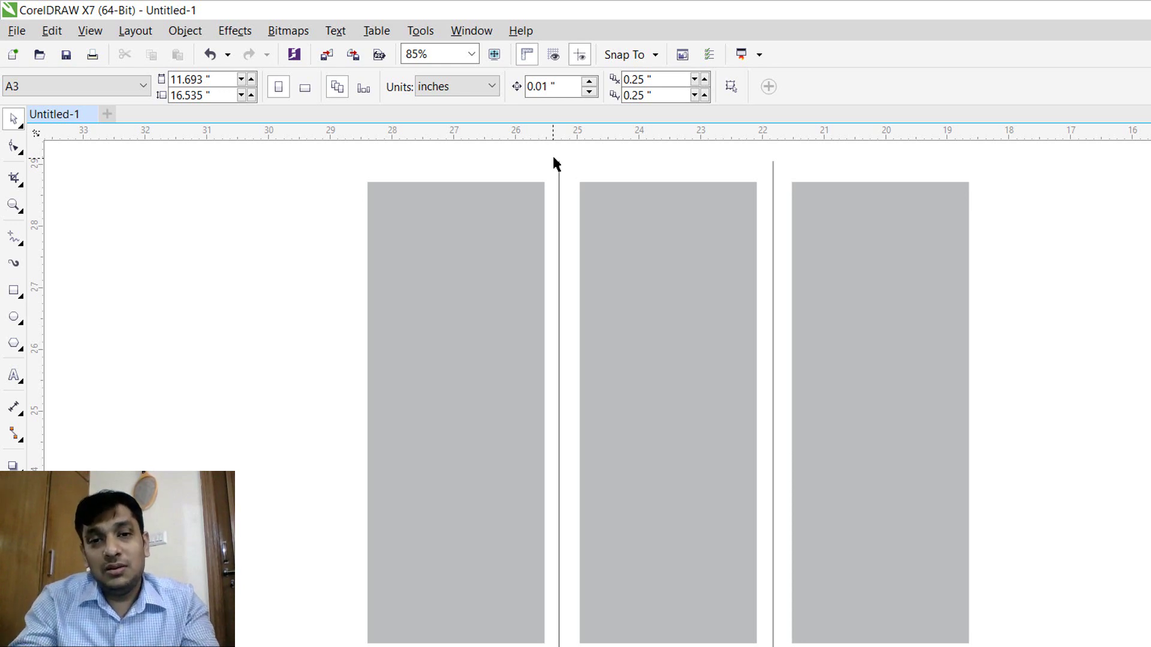
scroll(603, 250, down, 3)
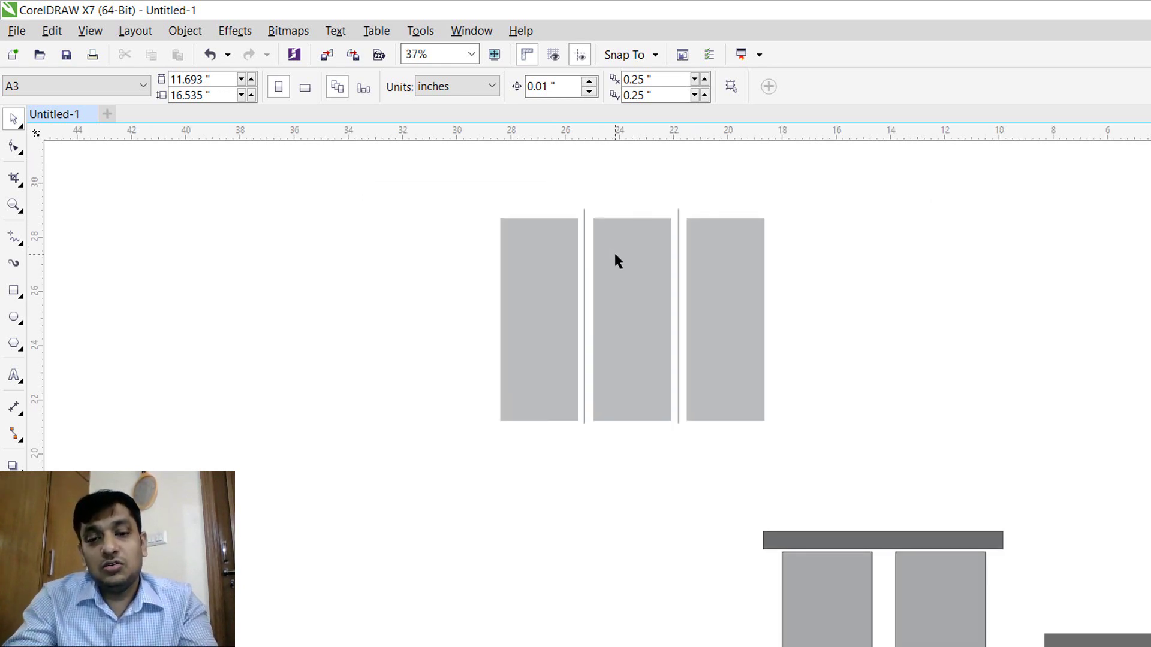